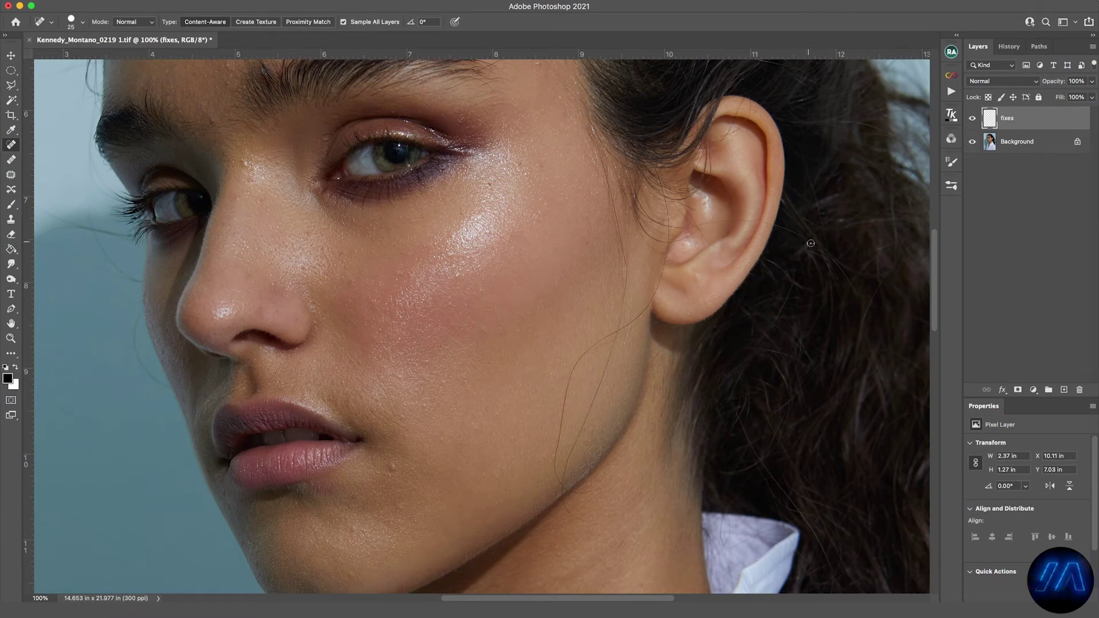
# - Remove the stray hairs running across the cheek and jawline beside the ear with the Spot Healing Brush
pyautogui.moveTo(599, 150); pyautogui.dragTo(613, 248)
pyautogui.hotkey('shift', 'j')
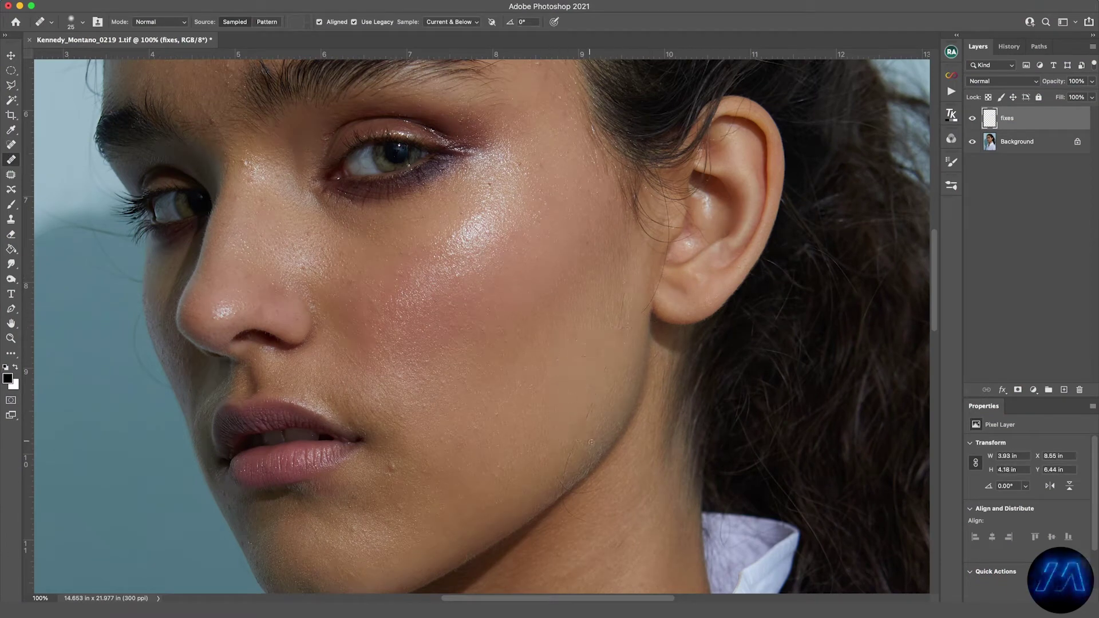
pyautogui.hotkey('shift', 'j')
# - Clean up the stray marks in the blue background beside the far eye with the Spot Healing Brush
pyautogui.hscroll(-10, 584, 471)
pyautogui.moveTo(240, 264); pyautogui.dragTo(326, 297)
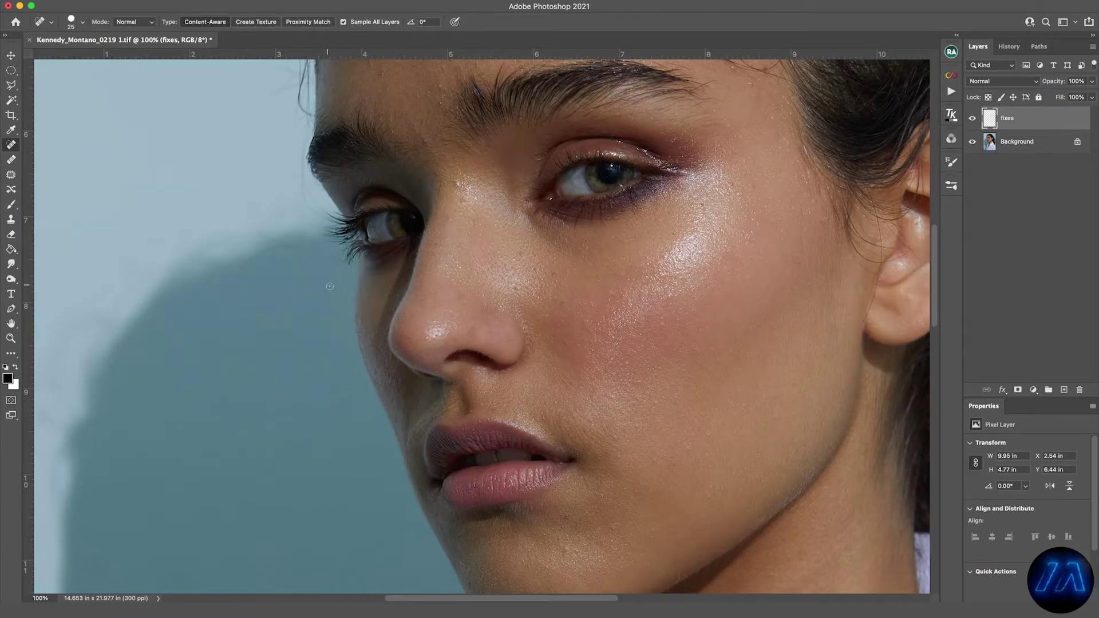
pyautogui.scroll(3, 263, 255)
pyautogui.click(307, 235)
pyautogui.hotkey('shift', 'j')
# - Touch up small flaws around the eyes and inner brows with a tiny Clone Stamp and the Healing Brush
pyautogui.press('s')
pyautogui.press('[')
pyautogui.moveTo(587, 259)
pyautogui.mouseDown()
pyautogui.moveTo(584, 268)
pyautogui.moveTo(527, 271)
pyautogui.mouseUp()
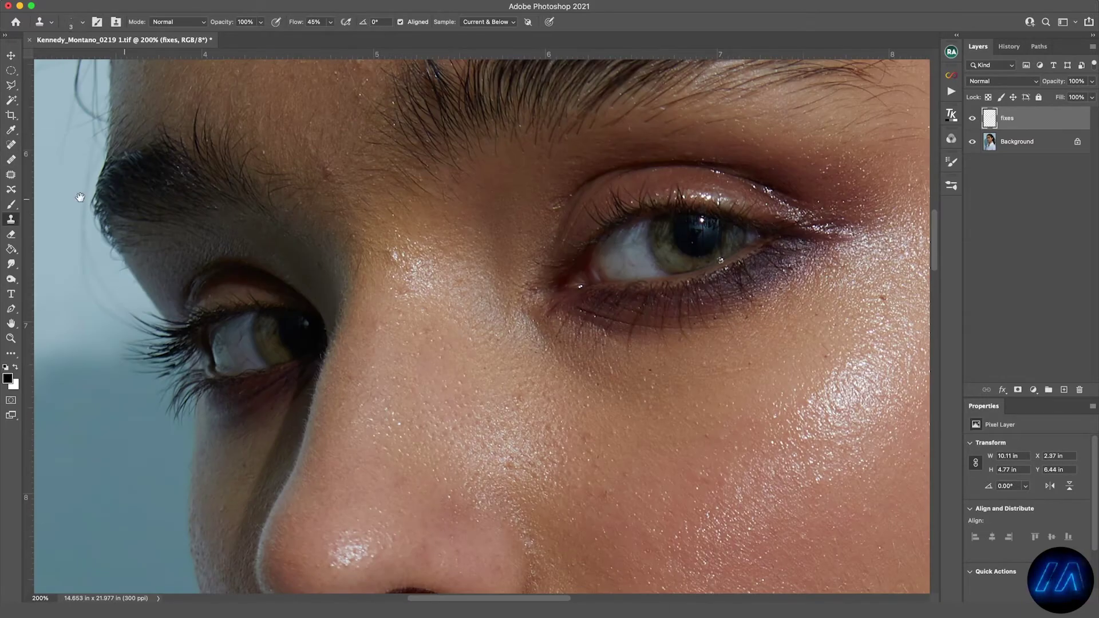
pyautogui.press('j')
pyautogui.hotkey('shift', 'j')
pyautogui.scroll(-3, 329, 122)
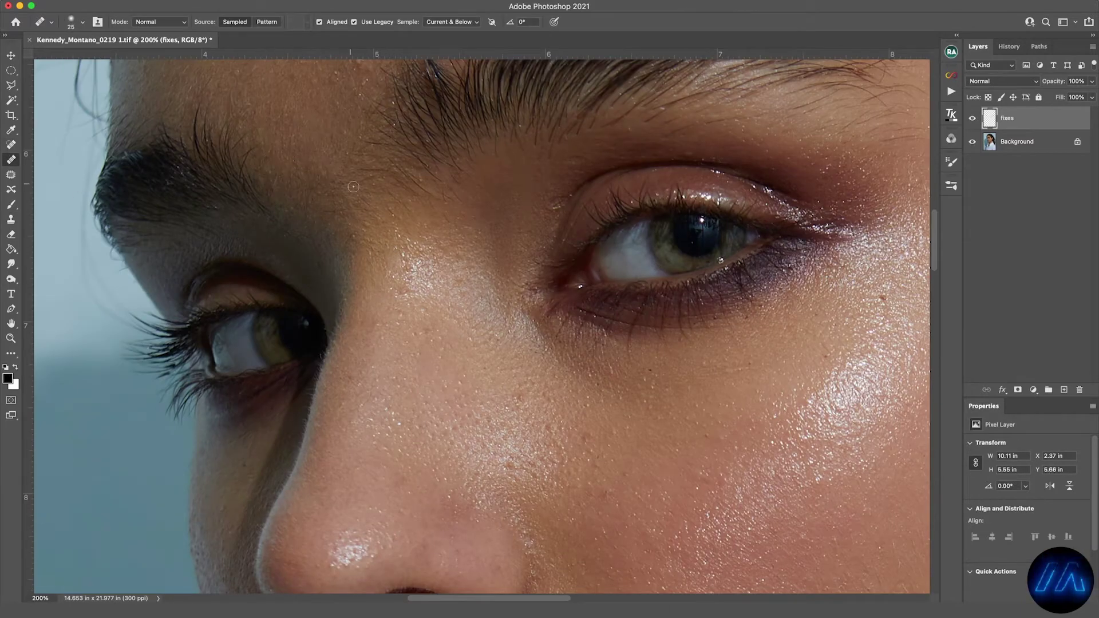
pyautogui.scroll(-5, 514, 275)
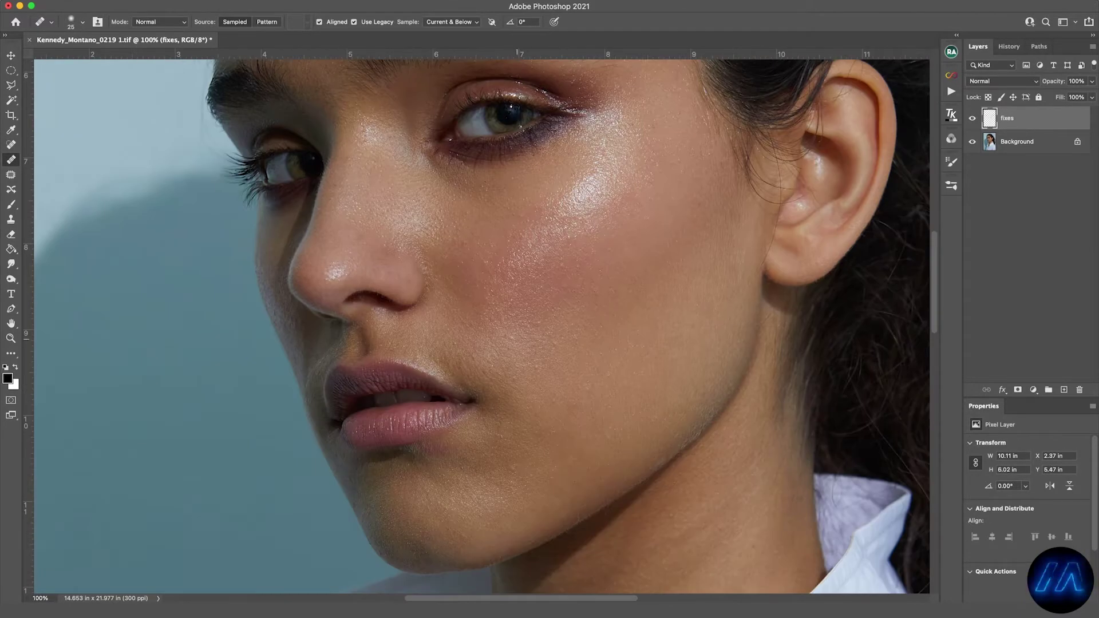
# - Remove the stray hairs over the ear and the side of the face with a size 10 Spot Healing Brush
pyautogui.moveTo(510, 124); pyautogui.dragTo(497, 321)
pyautogui.moveTo(717, 304); pyautogui.dragTo(510, 282)
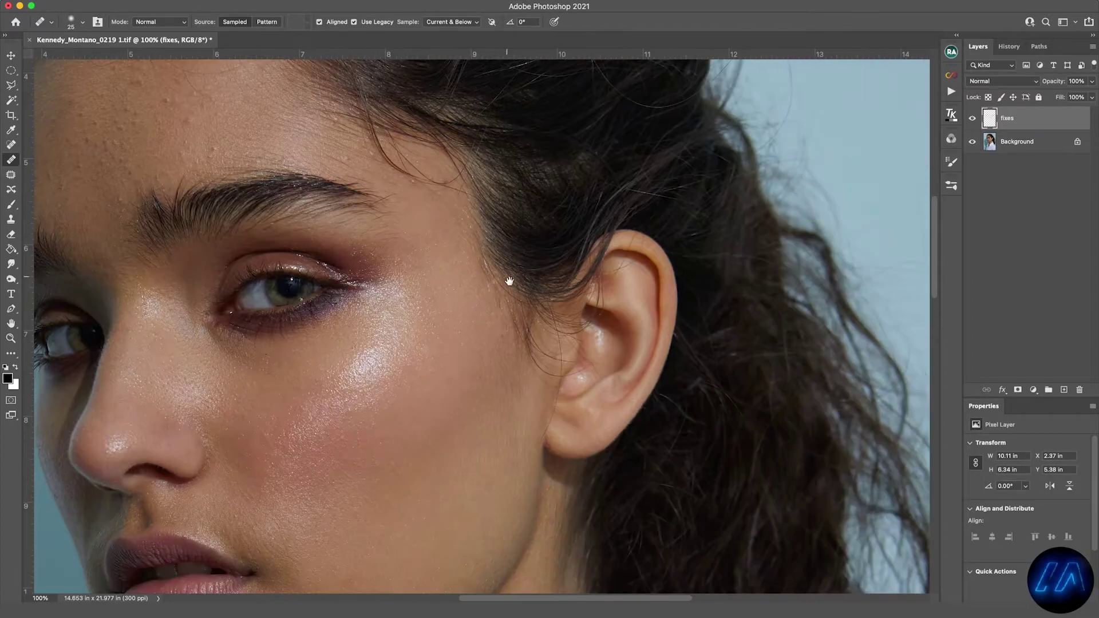
pyautogui.scroll(3, 593, 391)
pyautogui.press('j')
pyautogui.moveTo(499, 217); pyautogui.dragTo(523, 296)
pyautogui.moveTo(526, 364); pyautogui.dragTo(498, 467)
pyautogui.moveTo(661, 188); pyautogui.dragTo(590, 279)
pyautogui.moveTo(549, 257); pyautogui.dragTo(602, 167)
pyautogui.moveTo(636, 197); pyautogui.dragTo(647, 226)
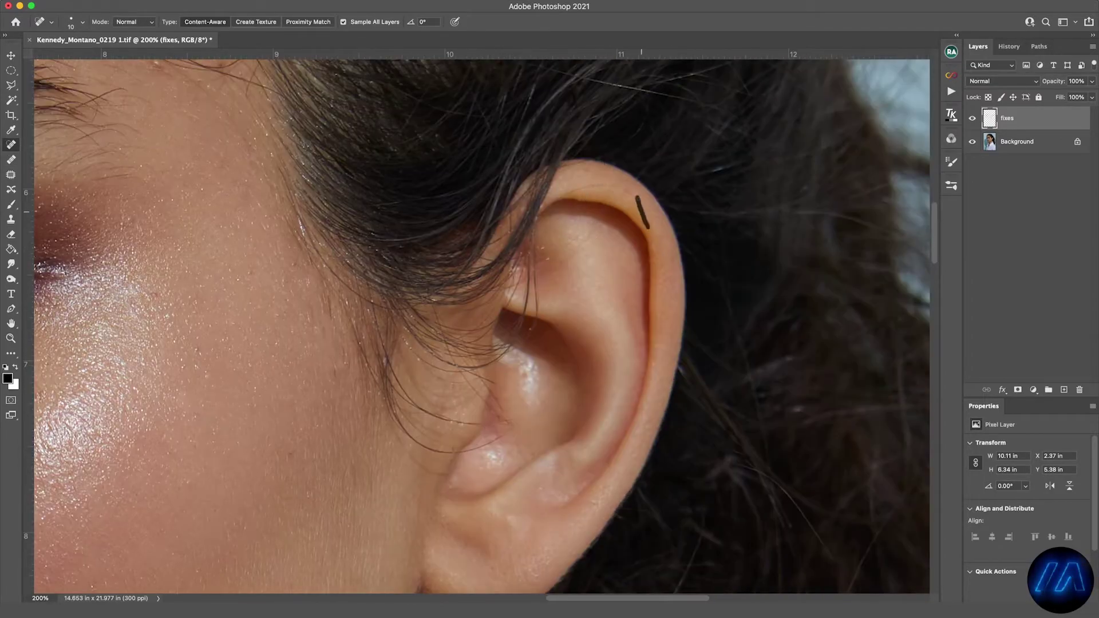
pyautogui.click(514, 431)
# - Heal away the loose strands falling from the temple hairline onto the skin with a size 25 Healing Brush
pyautogui.moveTo(185, 69); pyautogui.dragTo(433, 373)
pyautogui.hotkey('shift', 'j')
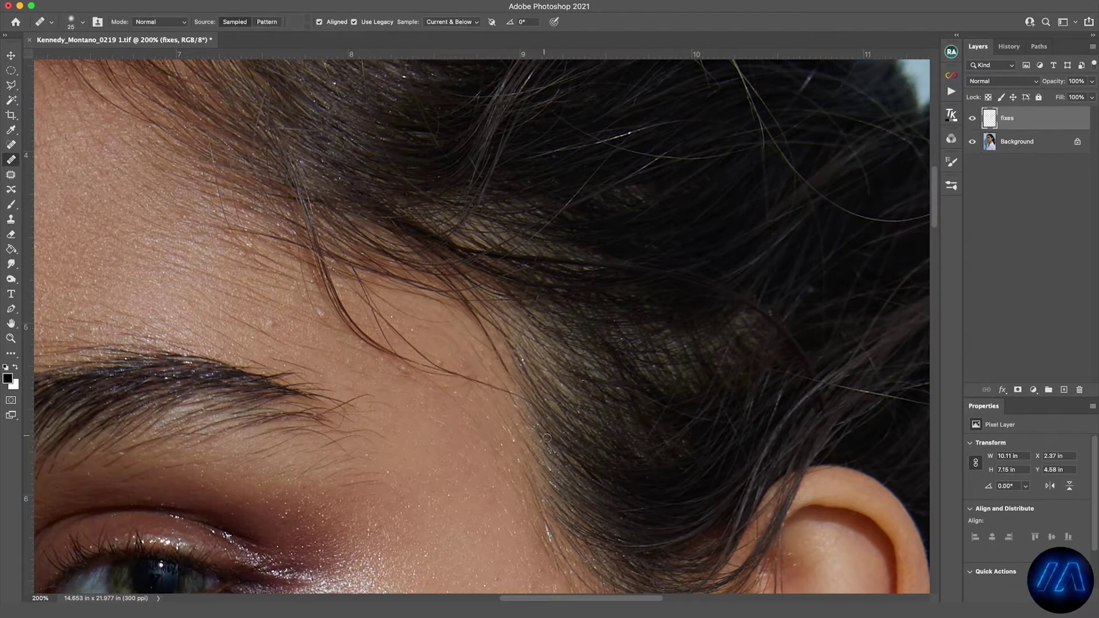
pyautogui.hscroll(-2, 463, 347)
pyautogui.scroll(1, 463, 347)
pyautogui.moveTo(424, 315); pyautogui.dragTo(411, 297)
pyautogui.moveTo(499, 397)
pyautogui.mouseDown()
pyautogui.moveTo(398, 327)
pyautogui.moveTo(373, 270)
pyautogui.mouseUp()
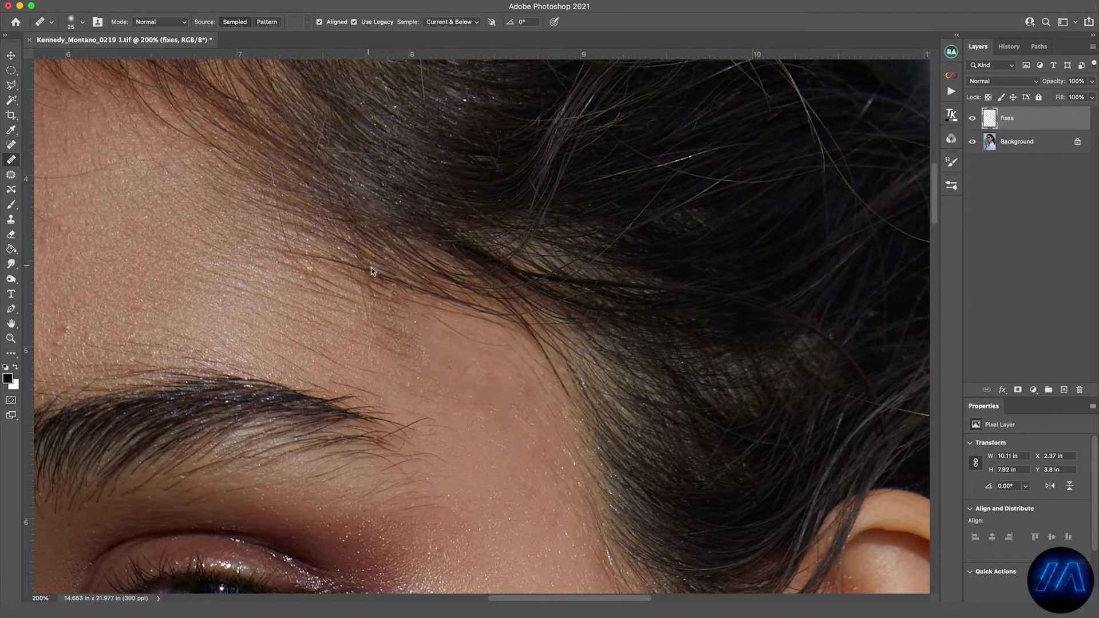
pyautogui.click(371, 265)
pyautogui.moveTo(401, 310); pyautogui.dragTo(362, 296)
# - Heal the bumps and blemishes across the middle of the forehead with the Healing Brush
pyautogui.hscroll(-10, 362, 296)
pyautogui.scroll(-1, 362, 296)
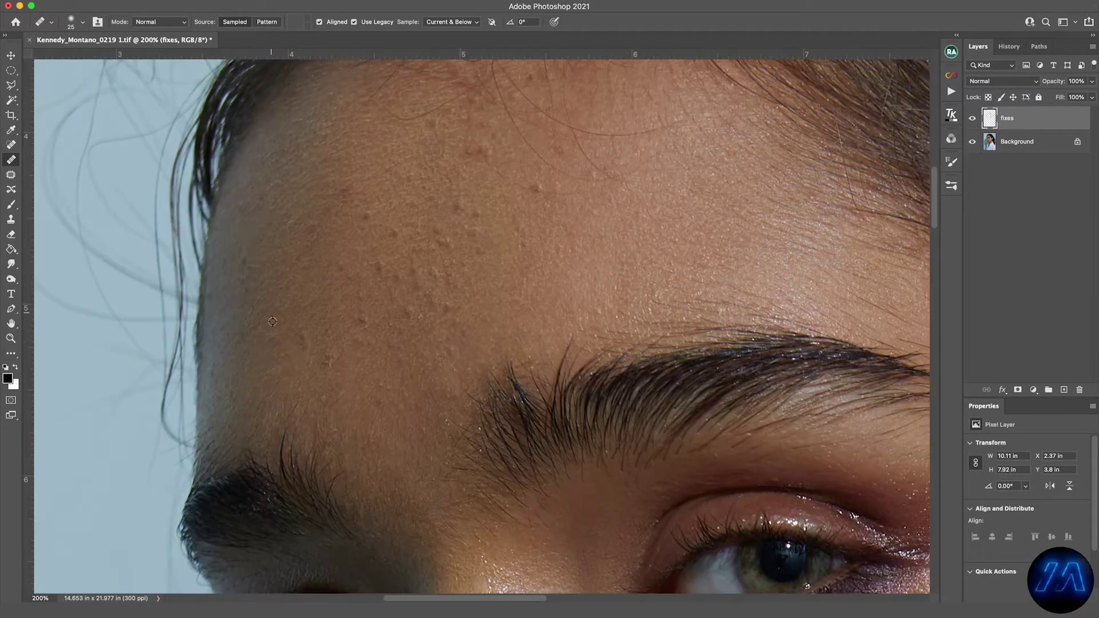
pyautogui.click(437, 124)
pyautogui.click(480, 149)
pyautogui.click(380, 269)
pyautogui.click(424, 299)
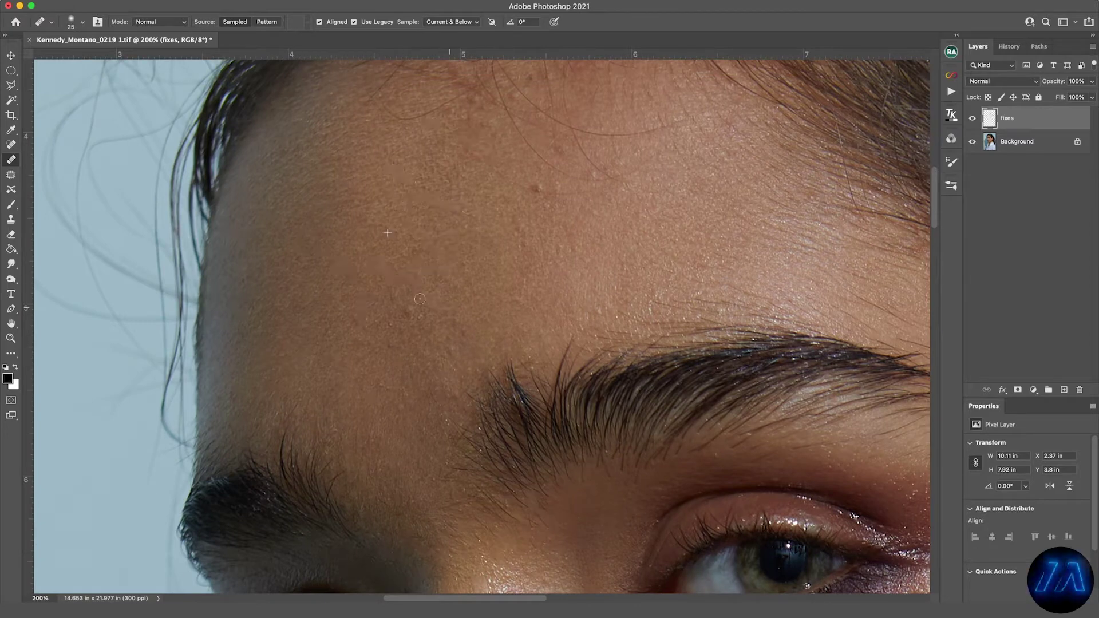
pyautogui.click(537, 189)
# - Heal the remaining upper forehead blemishes and remove the fine hairs below the hairline
pyautogui.scroll(3, 537, 188)
pyautogui.click(411, 208)
pyautogui.moveTo(538, 253)
pyautogui.mouseDown()
pyautogui.moveTo(596, 249)
pyautogui.moveTo(547, 287)
pyautogui.mouseUp()
pyautogui.moveTo(429, 226); pyautogui.dragTo(392, 177)
pyautogui.click(449, 218)
pyautogui.click(536, 186)
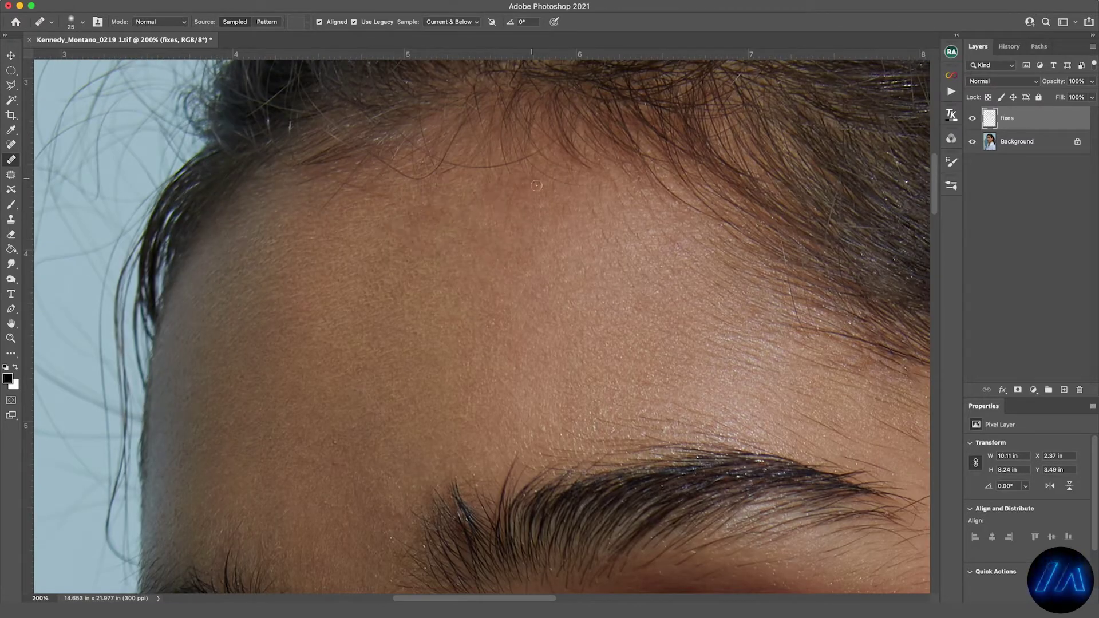
pyautogui.press('j')
pyautogui.moveTo(461, 166); pyautogui.dragTo(529, 158)
pyautogui.moveTo(452, 136); pyautogui.dragTo(429, 174)
# - Remove the faint stray hairs in the background beside the far eyebrow and lashes with the Spot Healing Brush
pyautogui.hscroll(-5, 537, 169)
pyautogui.scroll(-4, 536, 170)
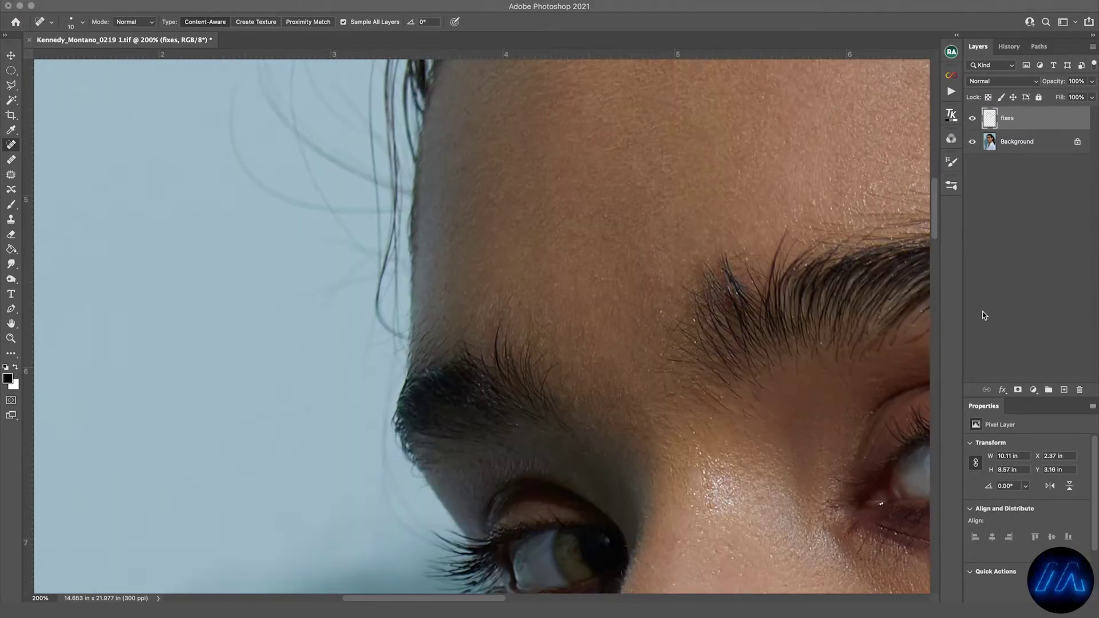
pyautogui.press('h')
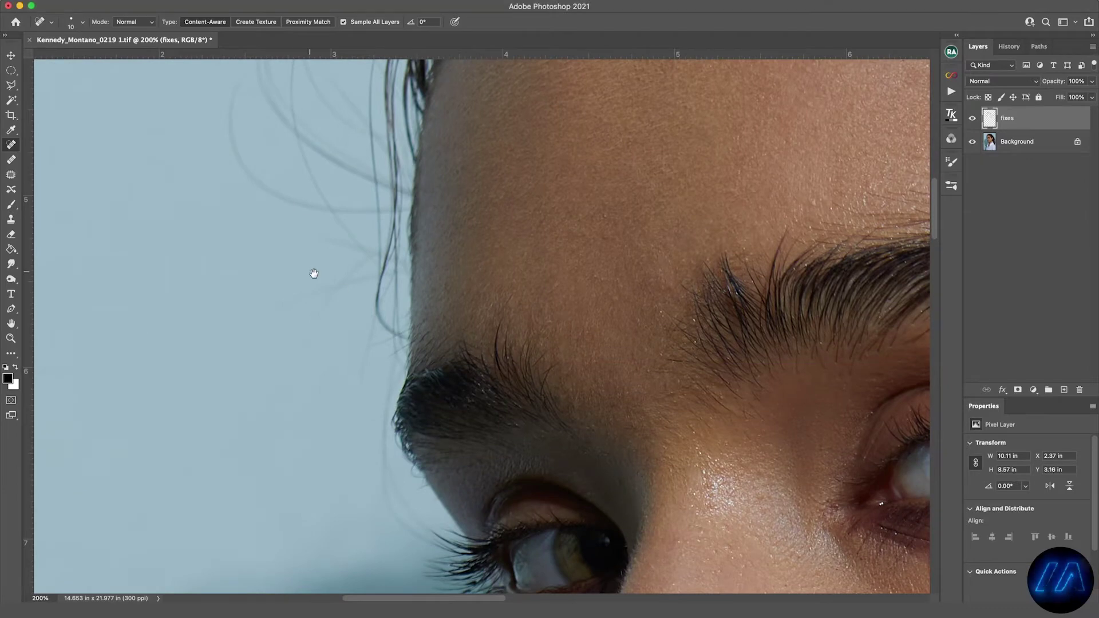
pyautogui.moveTo(314, 275); pyautogui.dragTo(312, 282)
pyautogui.moveTo(417, 410); pyautogui.dragTo(457, 443)
pyautogui.moveTo(419, 263)
pyautogui.mouseDown()
pyautogui.moveTo(407, 351)
pyautogui.moveTo(422, 424)
pyautogui.mouseUp()
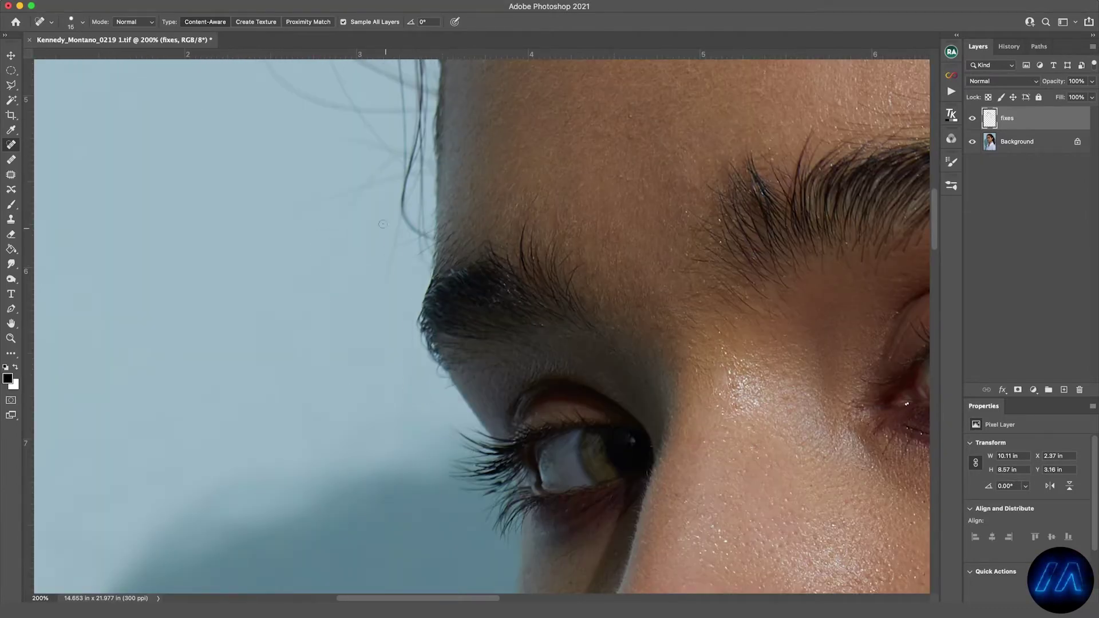
# - Remove the curved flyaway hairs in the background beside the forehead with the Spot Healing Brush
pyautogui.scroll(3, 382, 223)
pyautogui.hscroll(-1, 383, 223)
pyautogui.scroll(2, 378, 251)
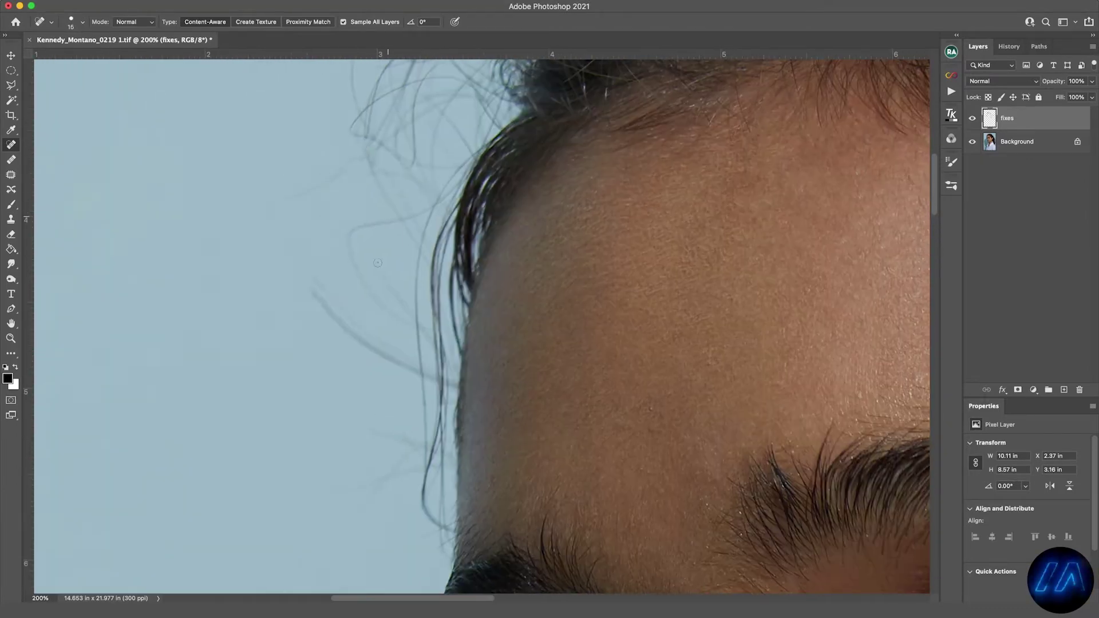
pyautogui.moveTo(424, 212); pyautogui.dragTo(384, 286)
pyautogui.moveTo(312, 285); pyautogui.dragTo(416, 373)
pyautogui.moveTo(395, 350); pyautogui.dragTo(432, 382)
pyautogui.moveTo(449, 188); pyautogui.dragTo(429, 450)
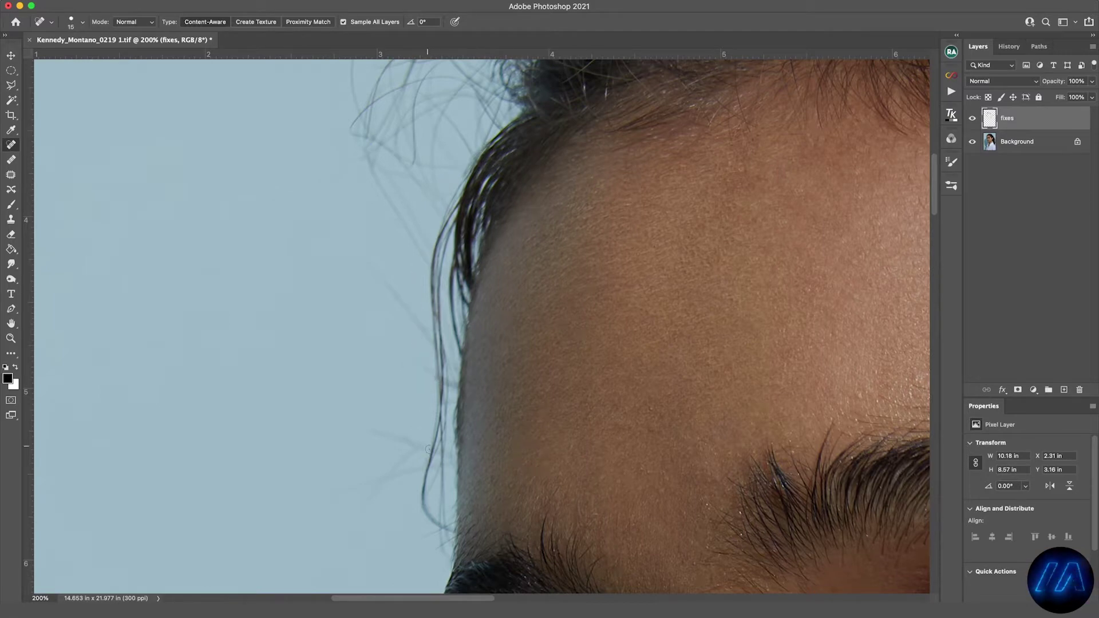
pyautogui.moveTo(371, 263); pyautogui.dragTo(393, 290)
# - Clean up the remaining flyaways and background along the forehead and hairline using the Clone Stamp at 15% flow
pyautogui.scroll(2, 395, 292)
pyautogui.scroll(-3, 412, 298)
pyautogui.press('s')
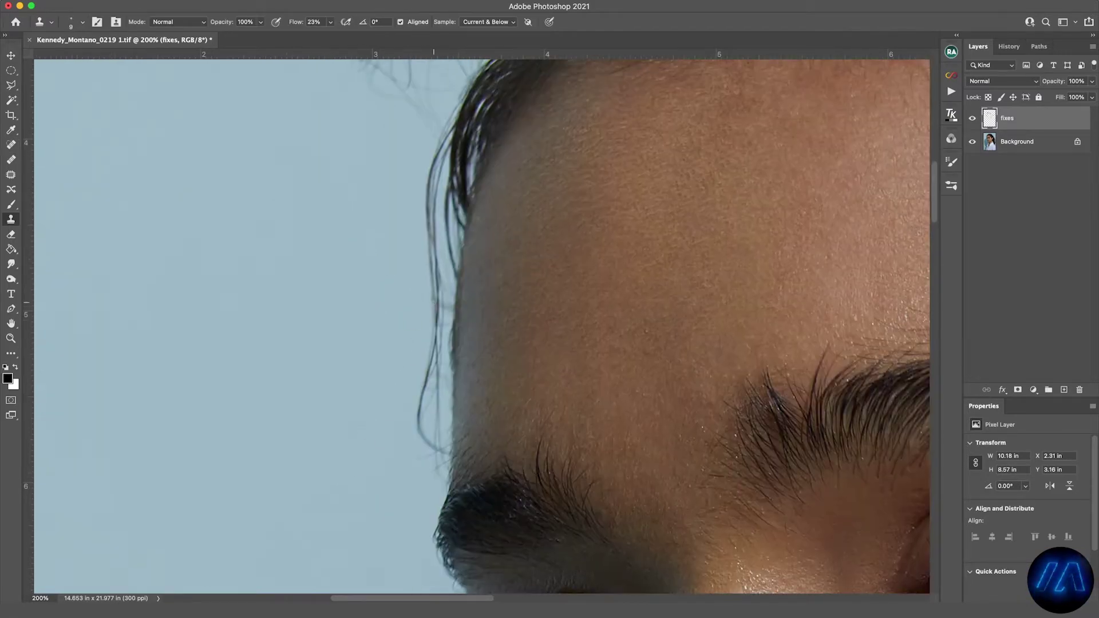
pyautogui.scroll(1, 482, 326)
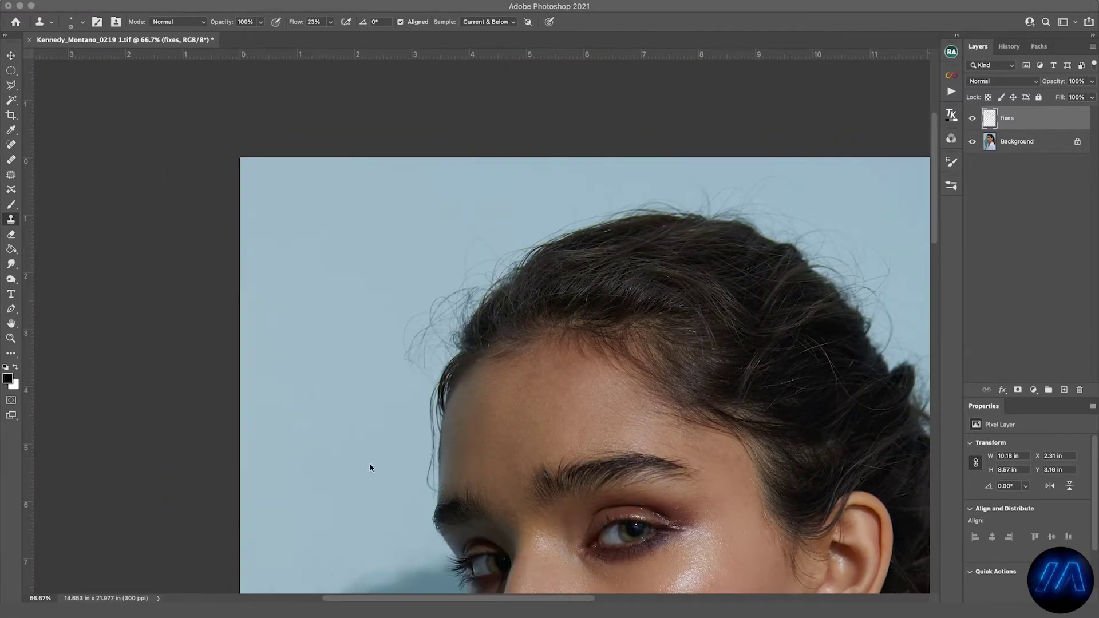
pyautogui.moveTo(297, 22); pyautogui.dragTo(275, 22)
pyautogui.moveTo(409, 353); pyautogui.dragTo(432, 406)
pyautogui.press('[')
pyautogui.press('[')
pyautogui.press('[')
pyautogui.press('[')
pyautogui.hotkey('ctrl', '0')
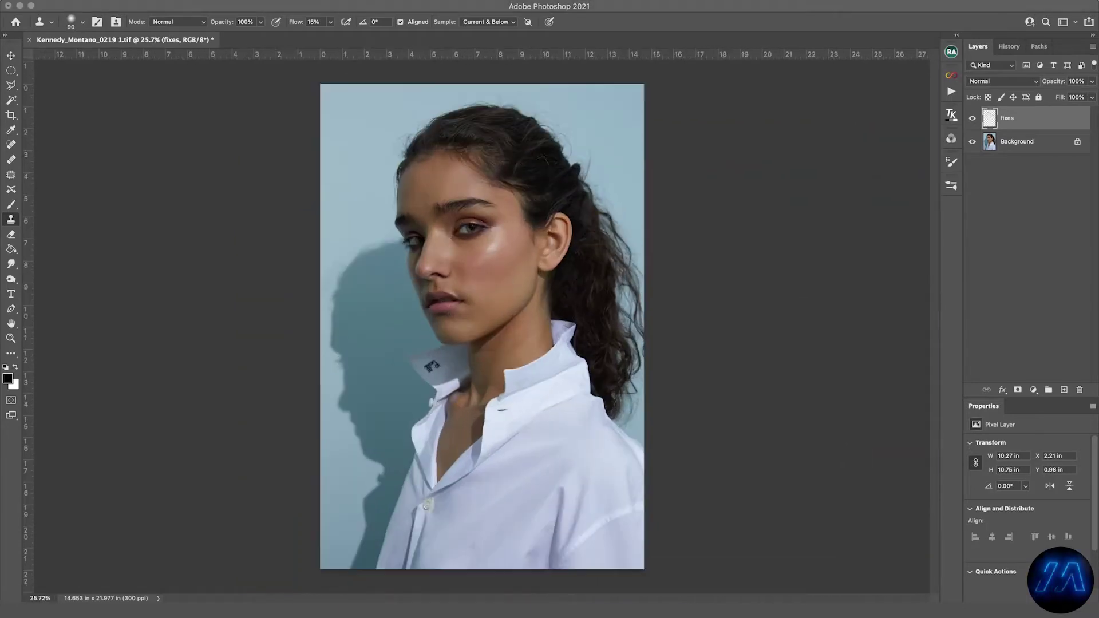
# - Soften the creases on the lower shirt front and sleeve with a large Clone Stamp at 15% flow
pyautogui.scroll(4, 510, 461)
pyautogui.scroll(-3, 510, 461)
pyautogui.press('[')
pyautogui.moveTo(572, 347); pyautogui.dragTo(533, 402)
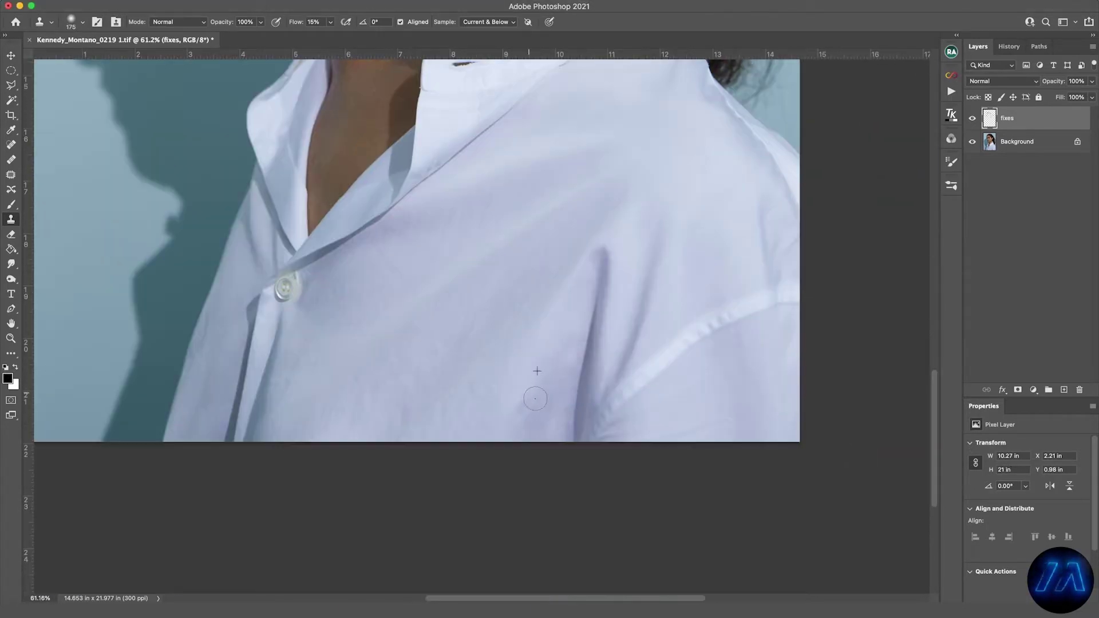
pyautogui.click(541, 411)
pyautogui.keyDown('alt'); pyautogui.click(740, 351); pyautogui.keyUp('alt')
pyautogui.click(743, 336)
pyautogui.press('j')
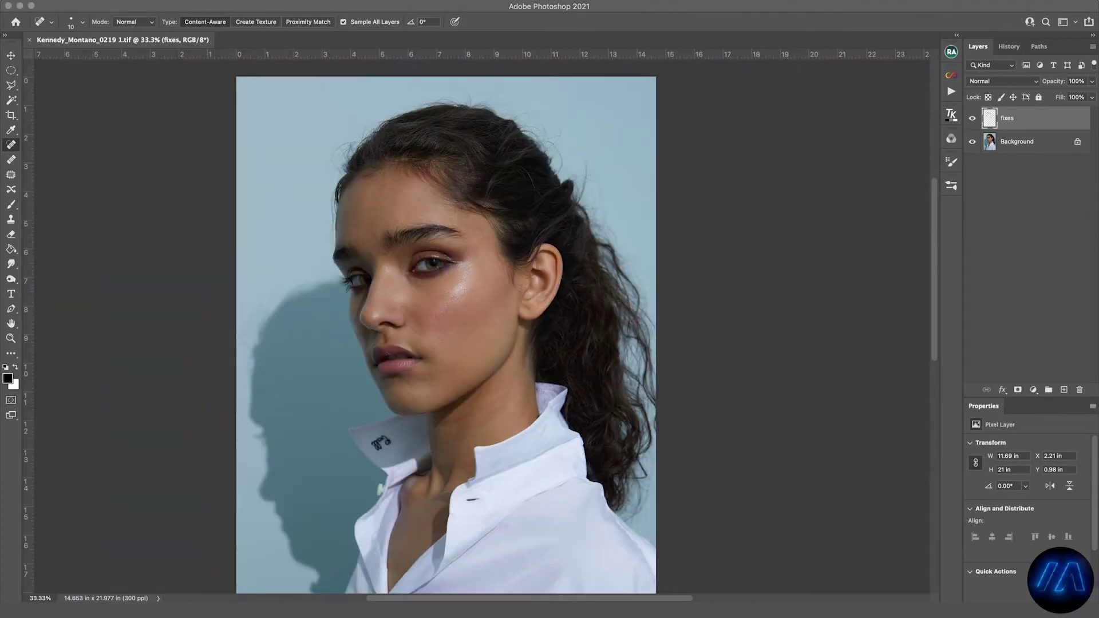
# - Add a Brightness/Contrast adjustment layer with brightness 150 and contrast -50
pyautogui.click(1033, 390)
pyautogui.click(1040, 434)
pyautogui.moveTo(1027, 475); pyautogui.dragTo(1080, 475)
pyautogui.moveTo(1027, 496); pyautogui.dragTo(954, 497)
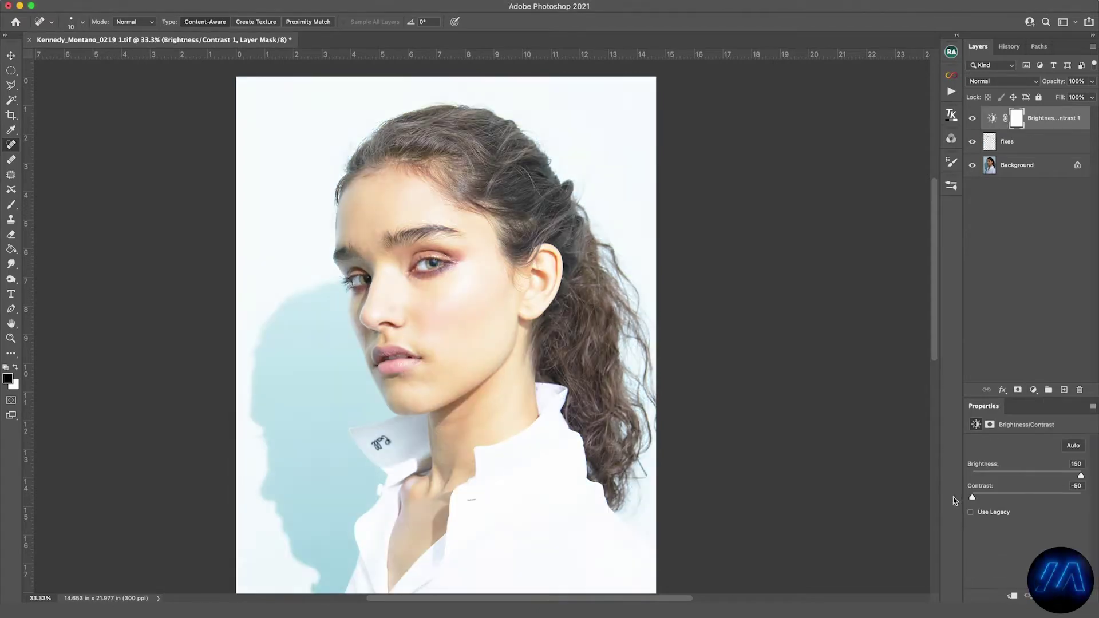
# - Adjust the Brightness/Contrast layer's Blend If range to protect the dark tones of the underlying image
pyautogui.doubleClick(1084, 117)
pyautogui.moveTo(677, 254)
pyautogui.mouseDown()
pyautogui.moveTo(736, 256)
pyautogui.moveTo(699, 258)
pyautogui.mouseUp()
pyautogui.click(915, 51)
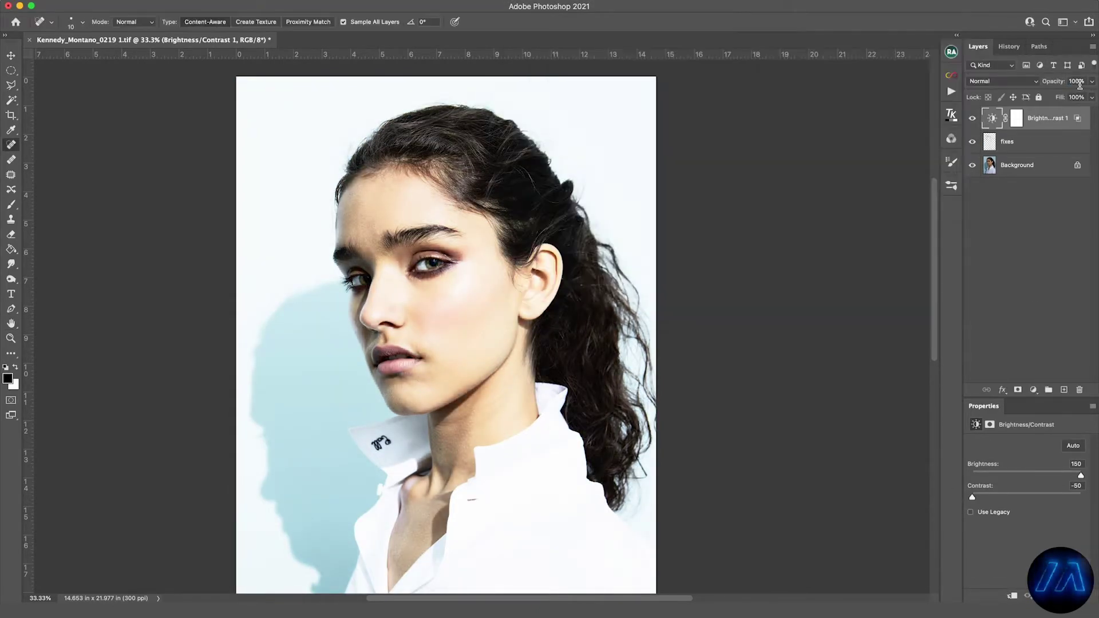
# - Set the Brightness/Contrast layer's opacity to 50% and invert its mask to black
pyautogui.press('5')
pyautogui.click(1017, 119)
pyautogui.press('super+i')
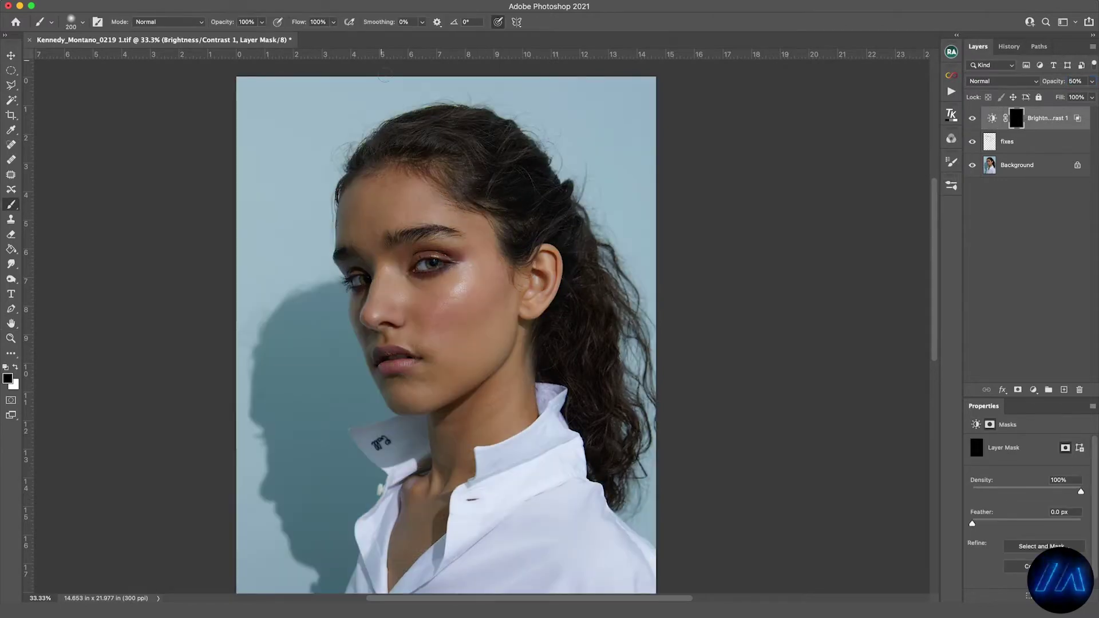
# - Ready the Brush with white as foreground colour and set the adjustment layer's blend mode to Luminosity
pyautogui.press('b')
pyautogui.press('x')
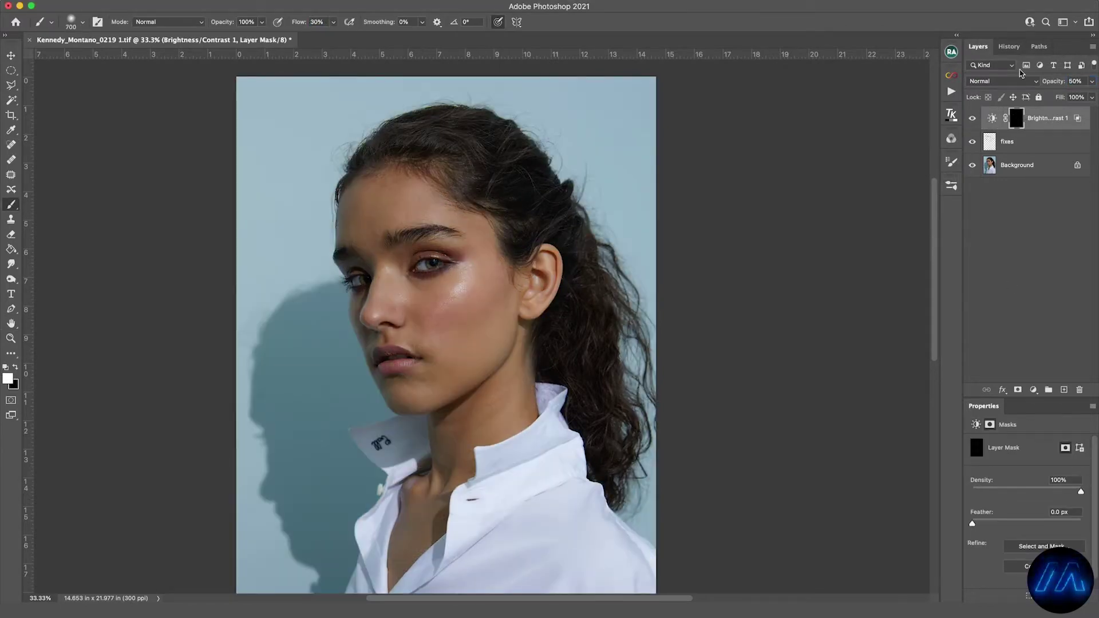
pyautogui.click(1002, 81)
pyautogui.click(996, 390)
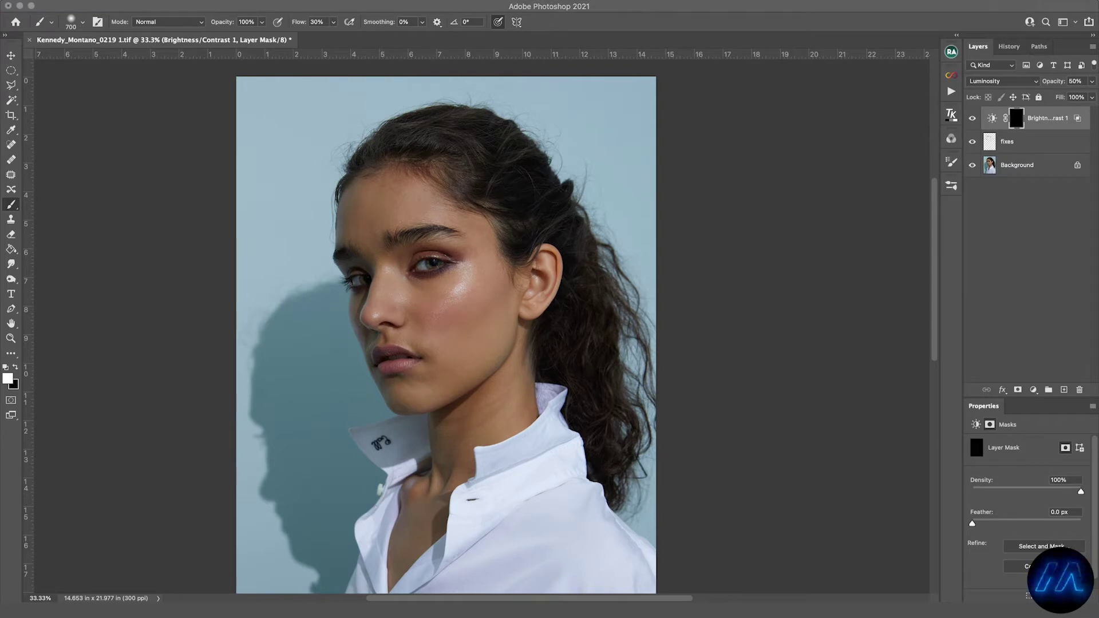
# - Paint white on the adjustment mask over the face and neck with a size 700 brush at 10% flow
pyautogui.hotkey('shift', '1')
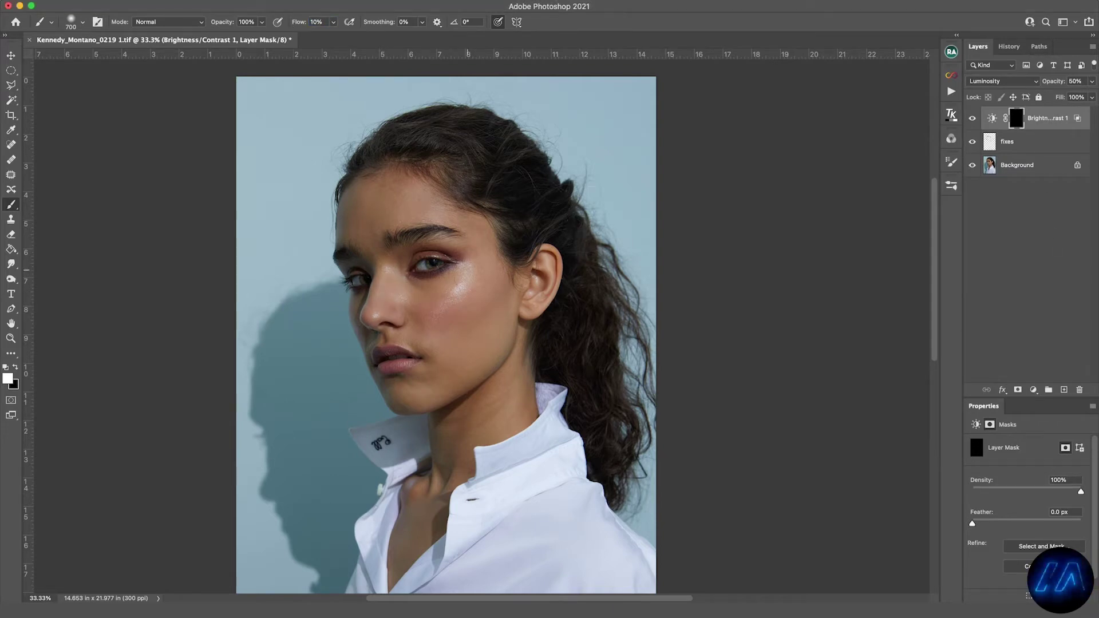
pyautogui.moveTo(449, 398)
pyautogui.mouseDown()
pyautogui.moveTo(430, 280)
pyautogui.moveTo(455, 186)
pyautogui.moveTo(524, 362)
pyautogui.moveTo(475, 435)
pyautogui.mouseUp()
pyautogui.press('super+z')
pyautogui.press('super+shift+z')
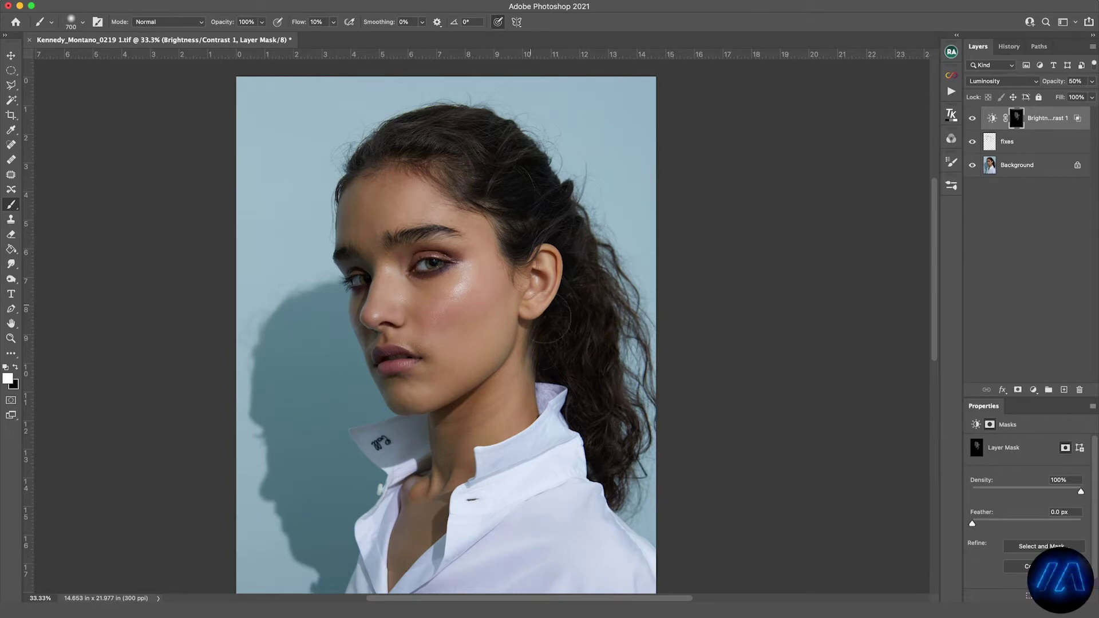
# - Refine the brightening mask around the mouth with a small brush at 5% flow, alternating white and black
pyautogui.press(']')
pyautogui.hotkey('shift', '0')
pyautogui.hotkey('shift', '5')
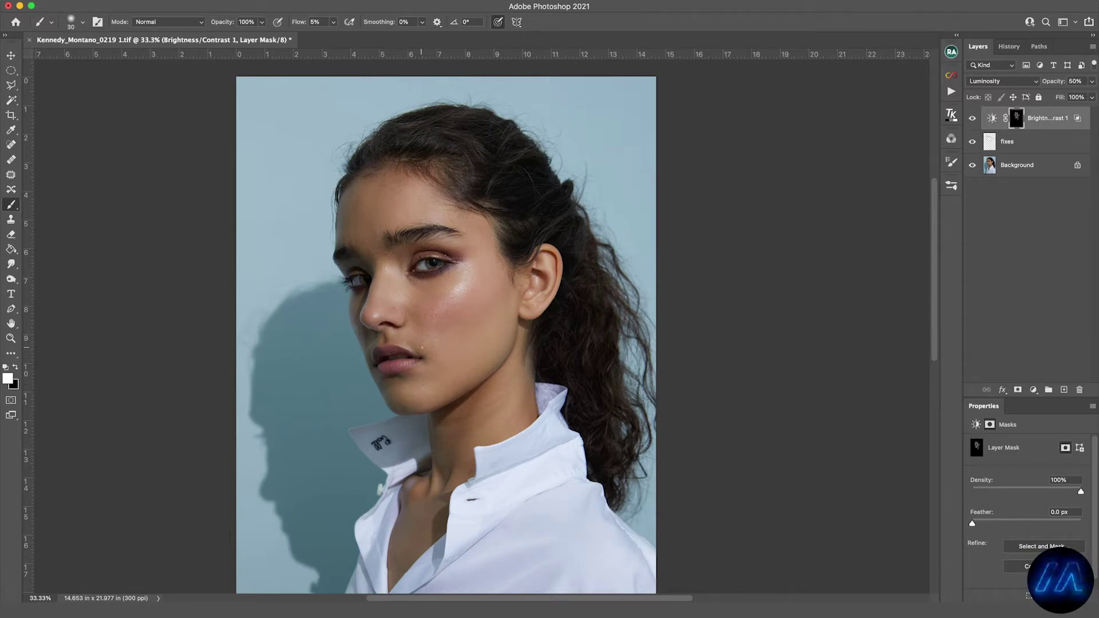
pyautogui.scroll(2, 421, 347)
pyautogui.press('[')
pyautogui.press('x')
pyautogui.press('[')
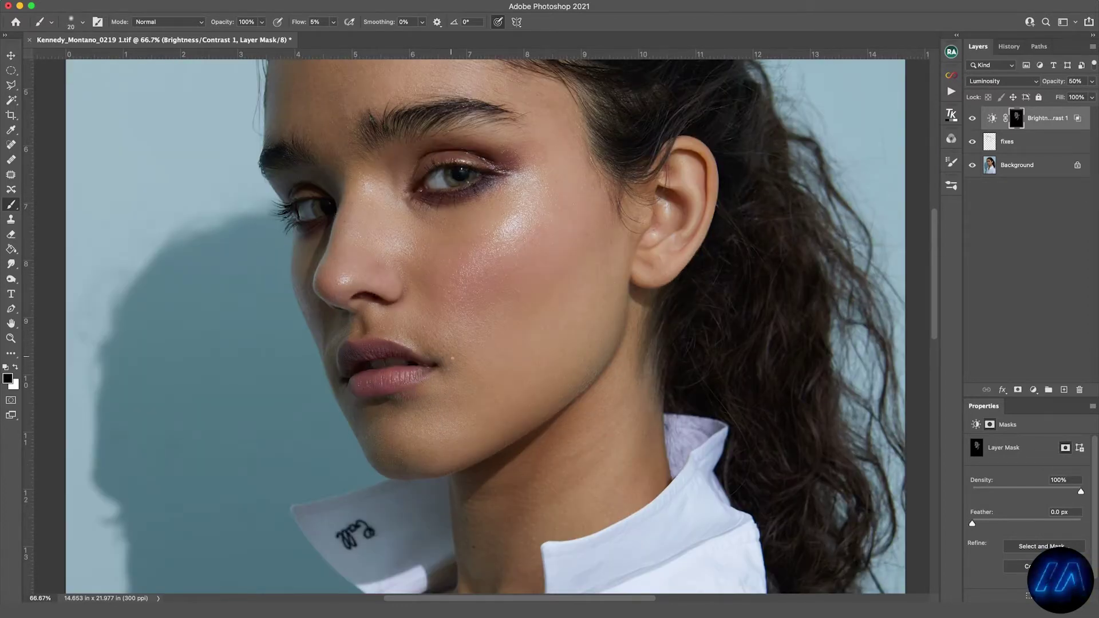
pyautogui.press('x')
pyautogui.press('[')
# - Refine the brightening mask on the forehead and face using a size 25 brush, reducing its flow to 2%
pyautogui.scroll(-3, 455, 276)
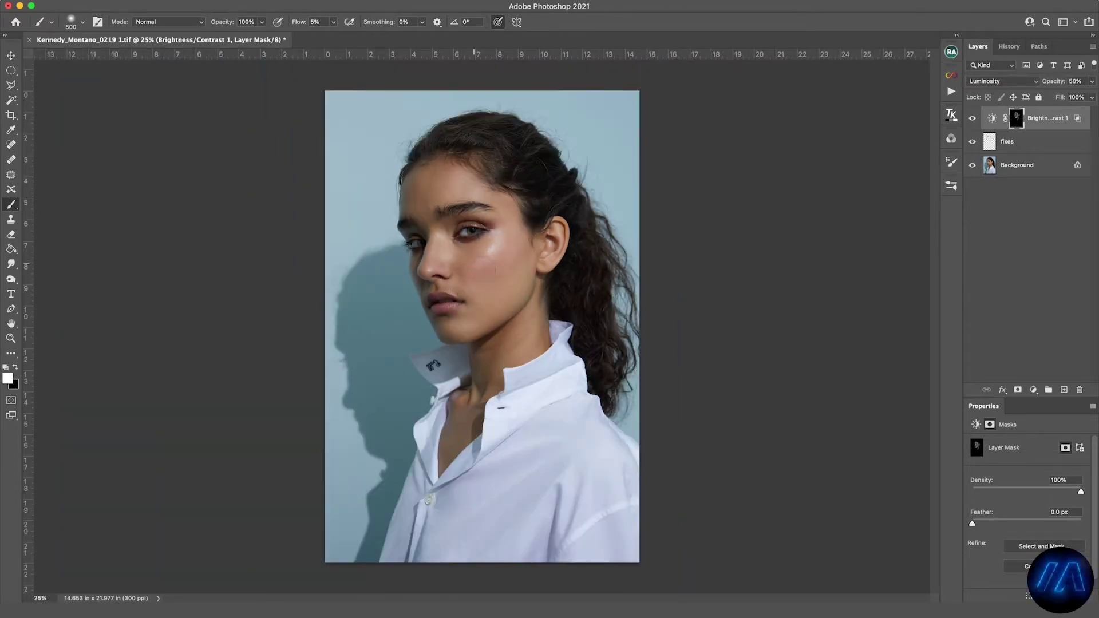
pyautogui.press('[')
pyautogui.press('[')
pyautogui.press('[')
pyautogui.press('x')
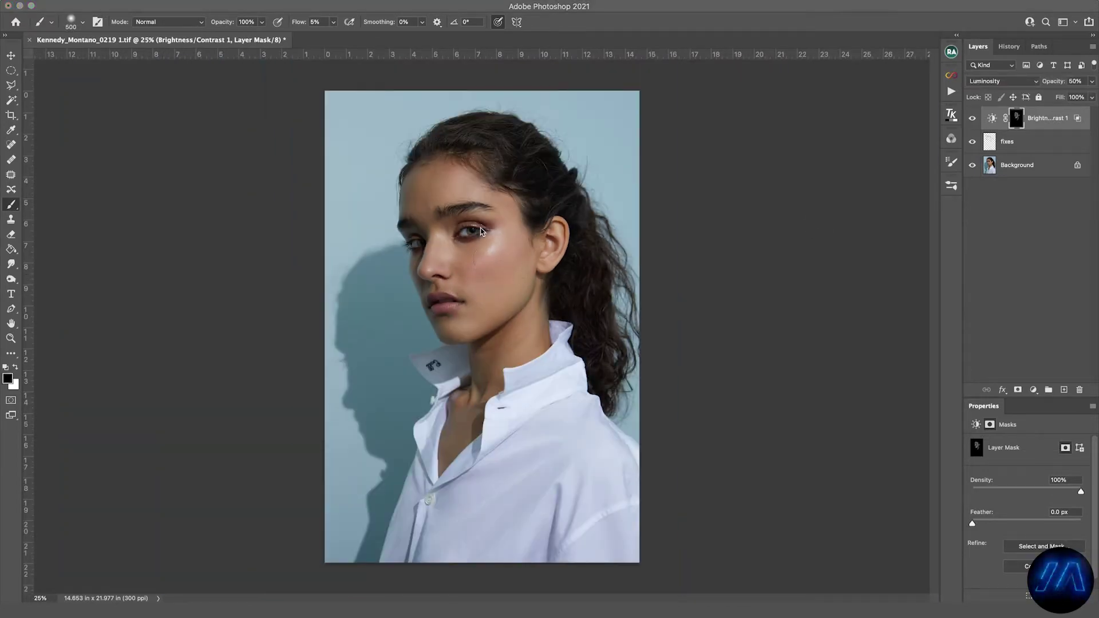
pyautogui.scroll(5, 434, 176)
pyautogui.press('x')
pyautogui.press('[')
pyautogui.press('[')
pyautogui.press('[')
pyautogui.press('[')
pyautogui.press('[')
pyautogui.press('[')
pyautogui.press('[')
pyautogui.press('[')
pyautogui.press('[')
pyautogui.press('[')
pyautogui.press('[')
pyautogui.press('[')
pyautogui.press('[')
pyautogui.press('[')
pyautogui.press('[')
pyautogui.press('[')
pyautogui.press('[')
pyautogui.press('[')
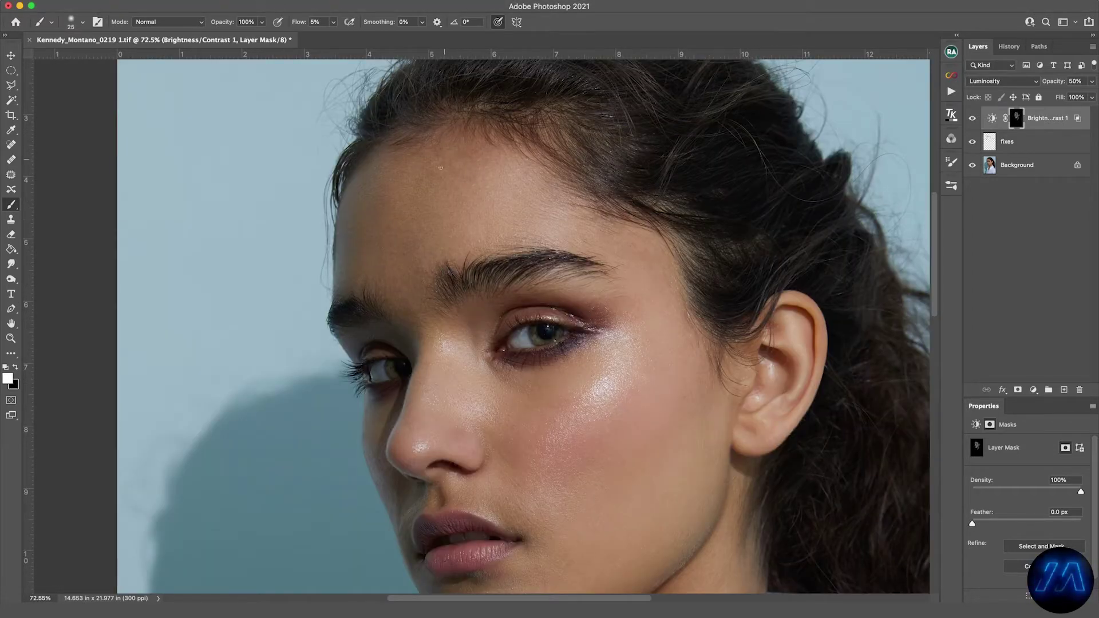
pyautogui.press('x')
pyautogui.press('[')
pyautogui.press('x')
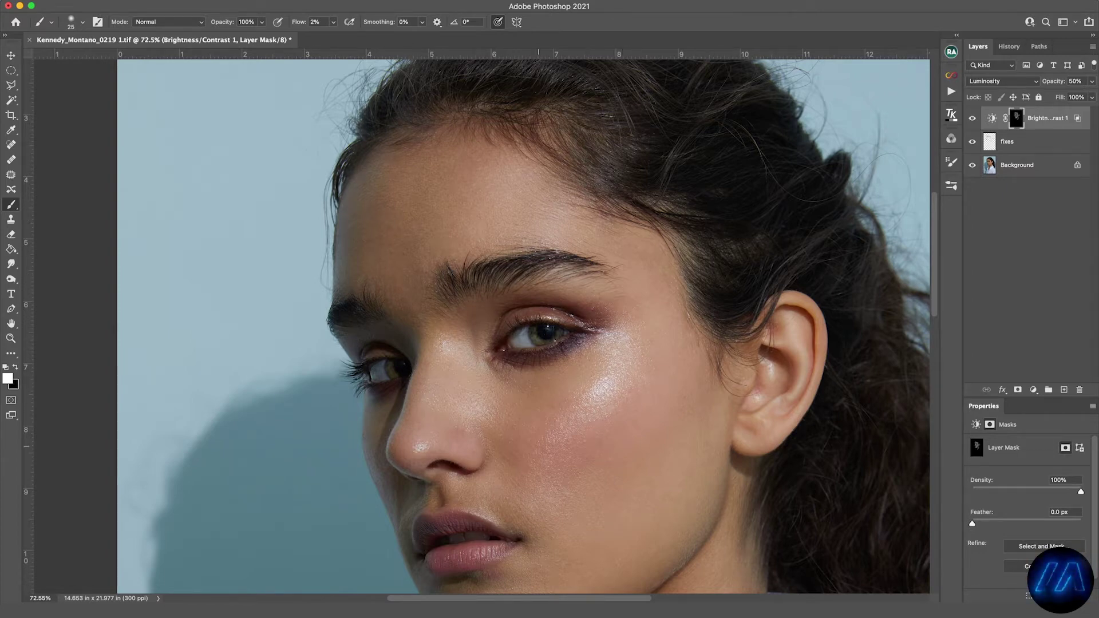
# - Add a new layer named "dodge & burn" above the Brightness/Contrast layer with its blend mode set to Overlay
pyautogui.keyDown('alt'); pyautogui.click(554, 377); pyautogui.keyUp('alt')
pyautogui.keyDown('alt'); pyautogui.click(554, 377); pyautogui.keyUp('alt')
pyautogui.keyDown('alt'); pyautogui.click(554, 377); pyautogui.keyUp('alt')
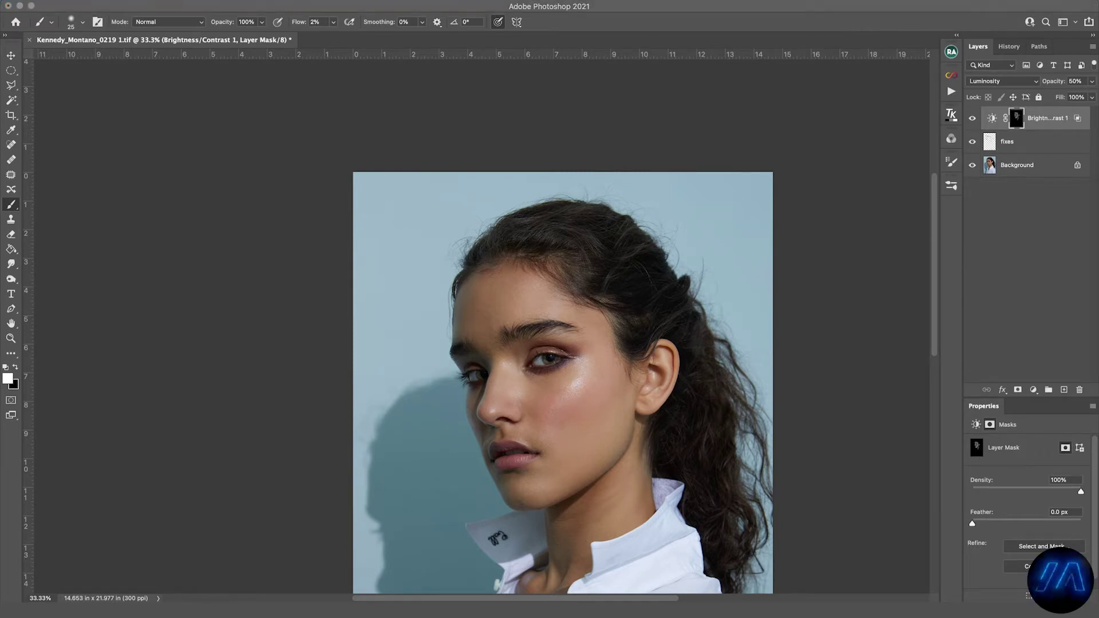
pyautogui.click(944, 295)
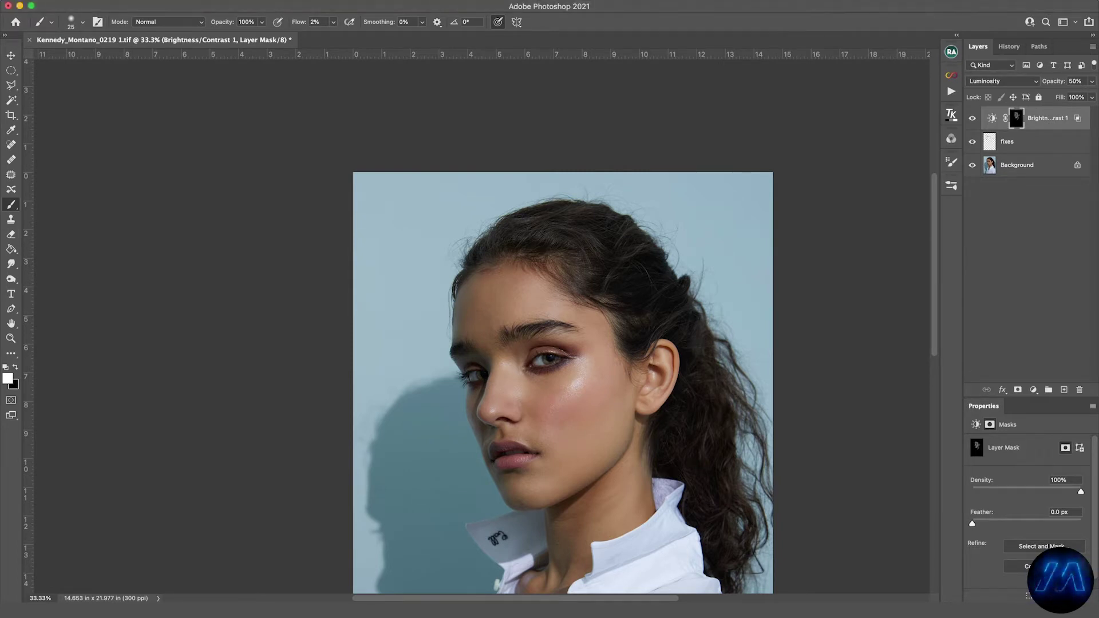
pyautogui.press('super+shift+alt+n')
pyautogui.click(1002, 80)
pyautogui.click(990, 227)
pyautogui.doubleClick(1013, 118)
pyautogui.write('dodge & burn')
pyautogui.press('Return')
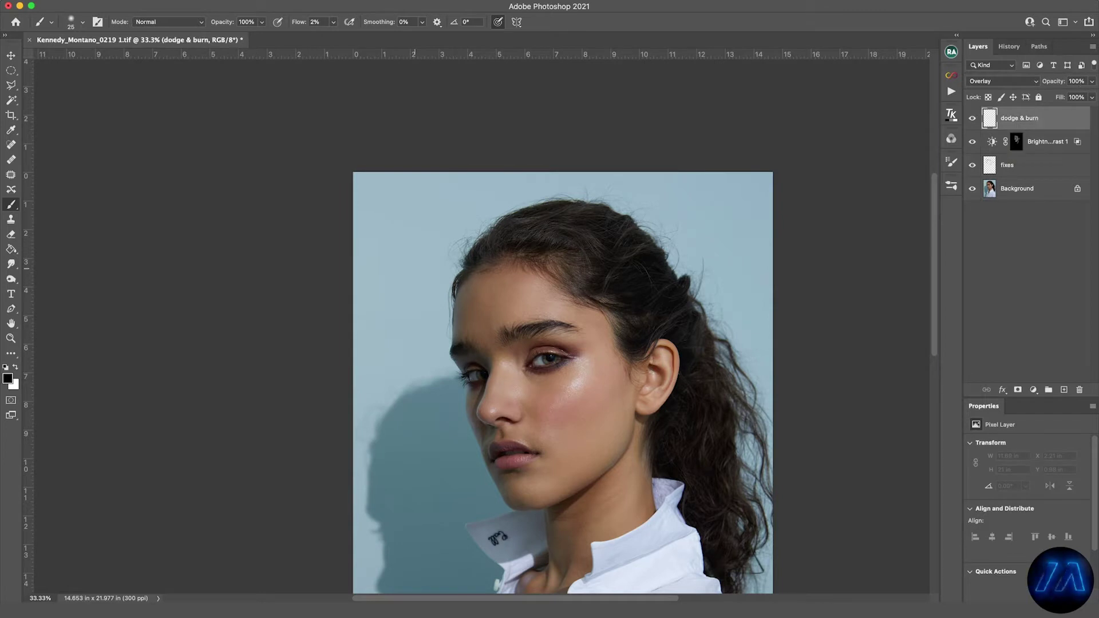
# - Dodge the face and neck with white on the dodge & burn layer, using a soft brush at 2% flow
pyautogui.moveTo(335, 22); pyautogui.dragTo(278, 23)
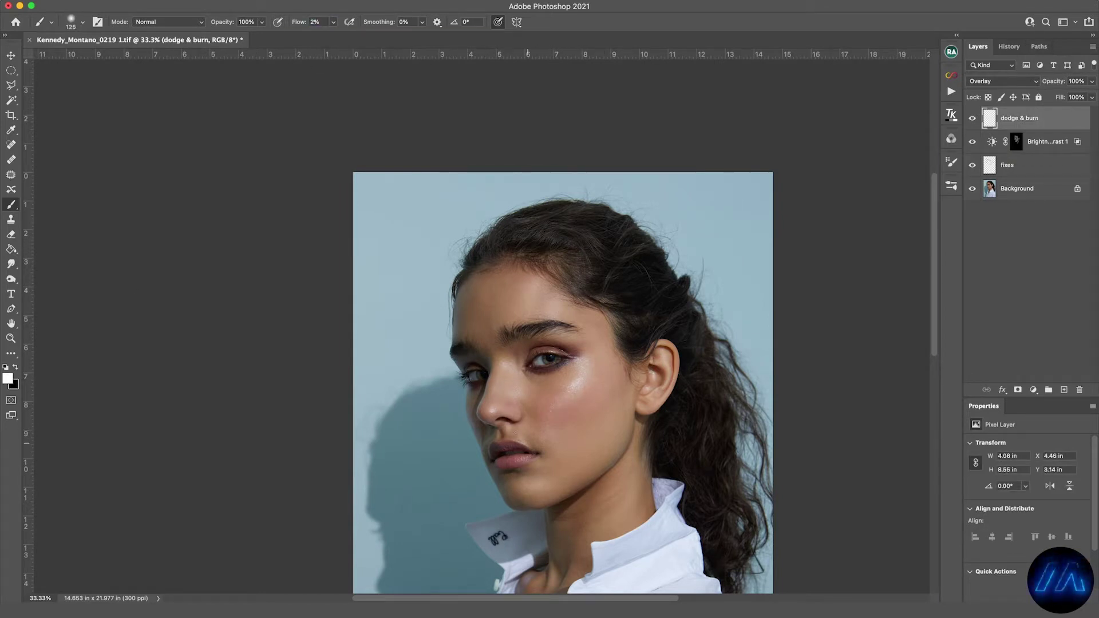
pyautogui.moveTo(549, 462); pyautogui.dragTo(546, 346)
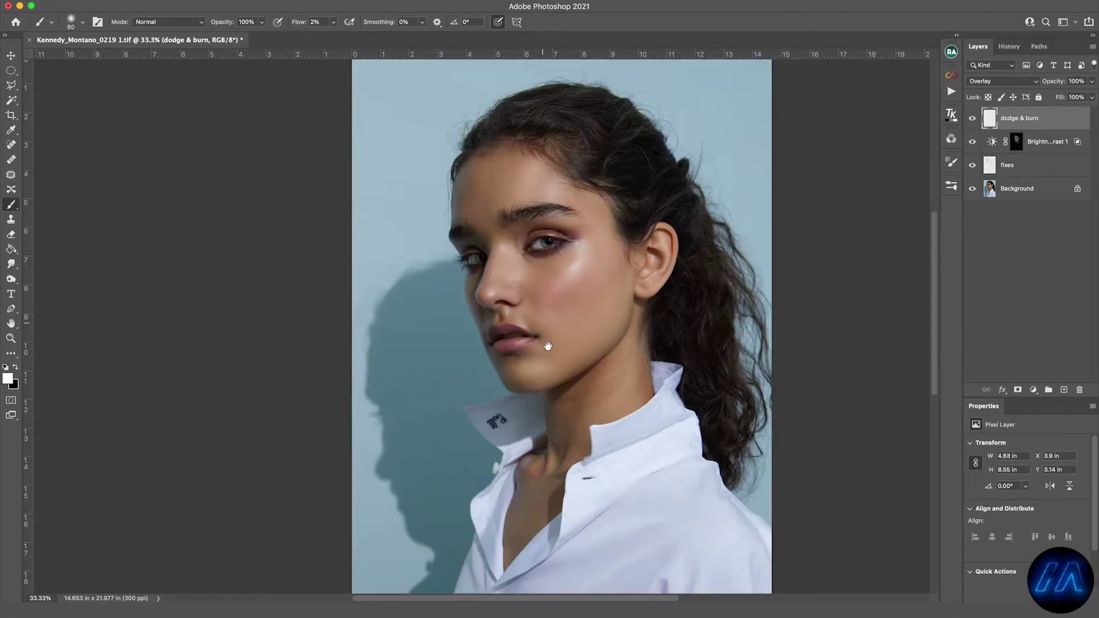
pyautogui.press(']')
pyautogui.press(']')
pyautogui.press(']')
pyautogui.press(']')
pyautogui.press(']')
pyautogui.moveTo(642, 344); pyautogui.dragTo(621, 389)
pyautogui.moveTo(550, 449); pyautogui.dragTo(546, 478)
# - Burn shadow areas of the portrait with black on the dodge & burn layer, reducing the brush from size 100
pyautogui.press('x')
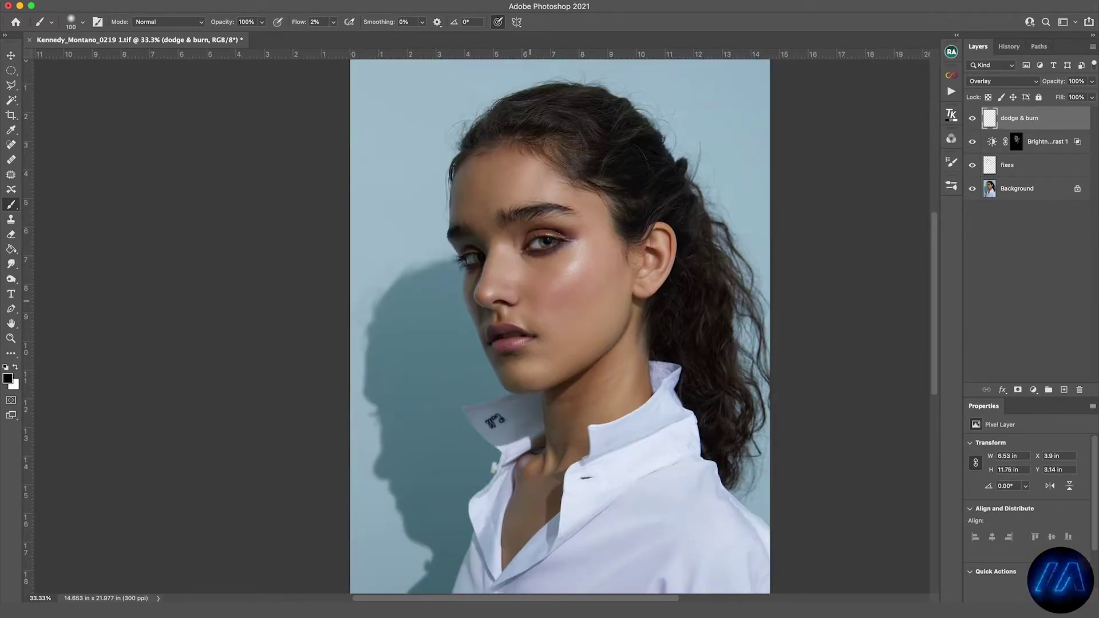
pyautogui.press('[')
pyautogui.press('[')
pyautogui.press('[')
pyautogui.press('[')
pyautogui.press('[')
pyautogui.press('[')
# - Dodge fine facial highlights with white on the dodge & burn layer, starting at brush size 35 and going smaller
pyautogui.press('x')
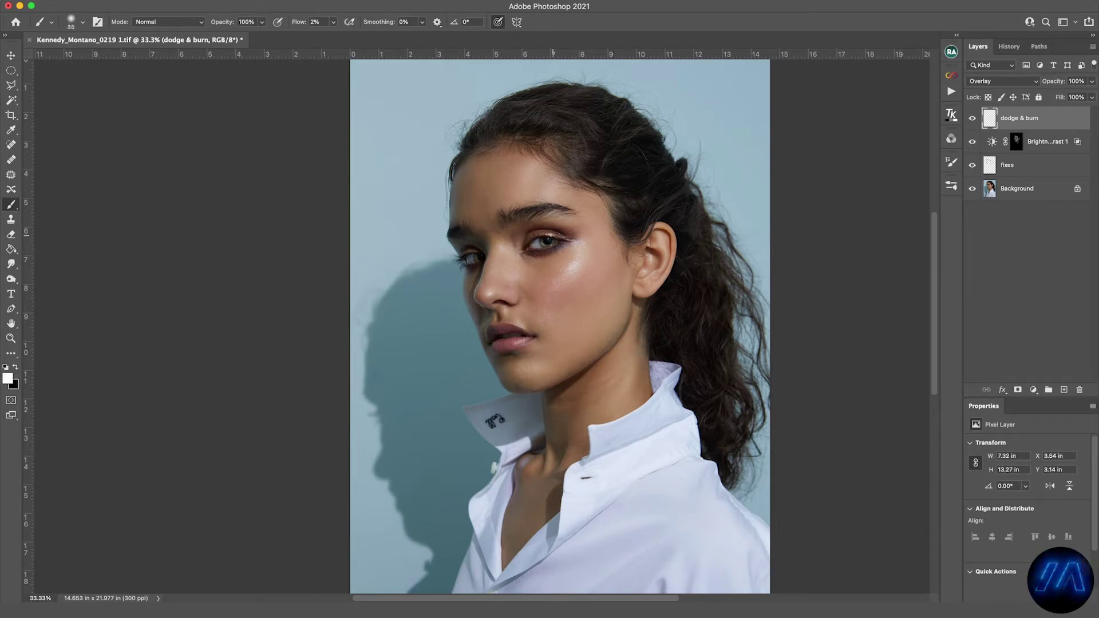
pyautogui.press('[')
pyautogui.press('[')
pyautogui.press('[')
pyautogui.press('[')
# - Refine the dodging and burning with alternating black and white strokes, enlarging the brush from size 46 to 90
pyautogui.press('x')
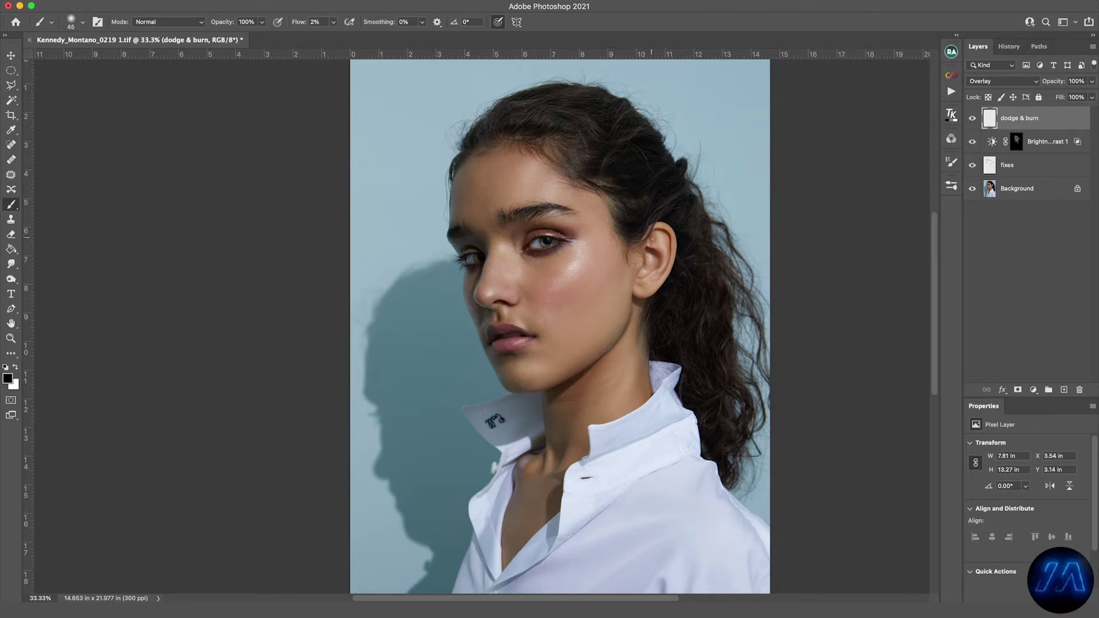
pyautogui.press(']')
pyautogui.press('x')
pyautogui.press(']')
pyautogui.press(']')
pyautogui.press(']')
pyautogui.press(']')
pyautogui.press(']')
pyautogui.press('x')
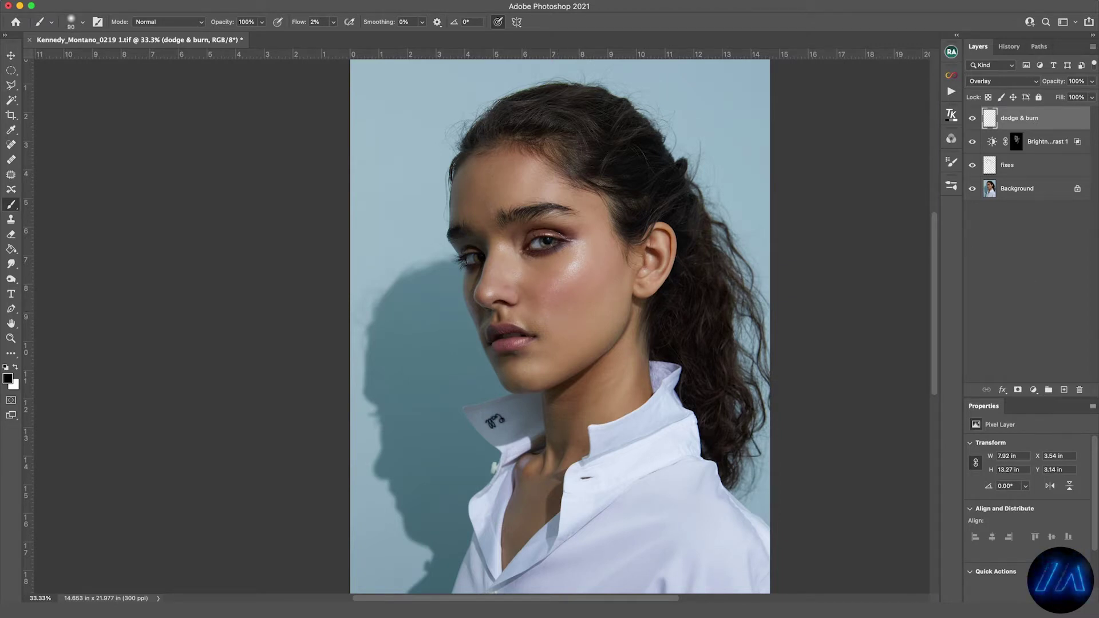
# - Run the Light Luminosity masks action to generate the light mask channels
pyautogui.click(951, 92)
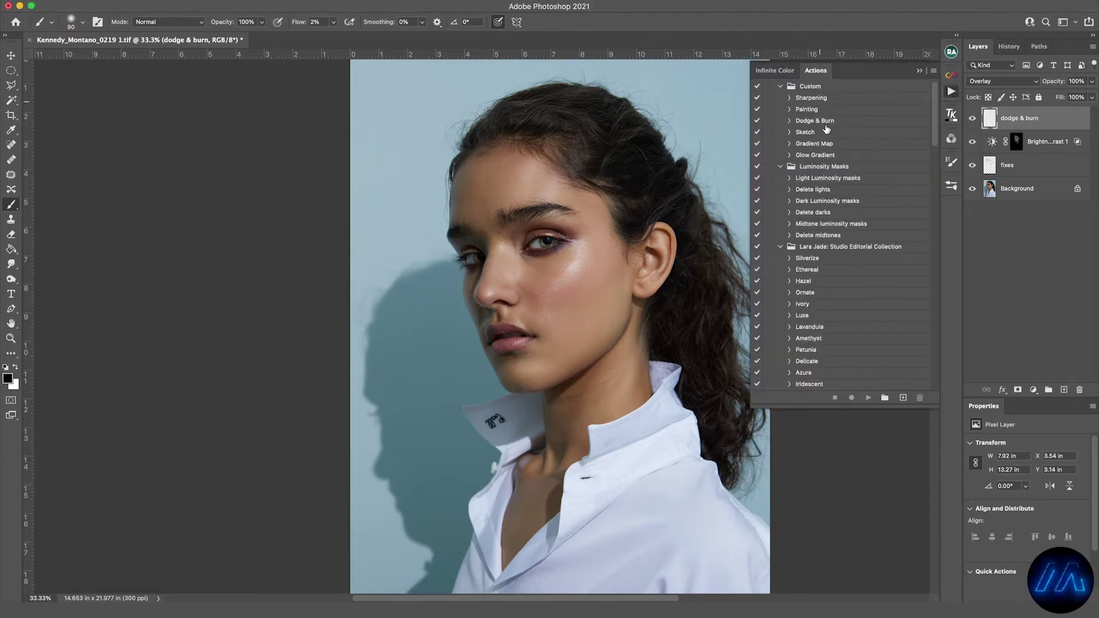
pyautogui.click(824, 179)
pyautogui.click(871, 398)
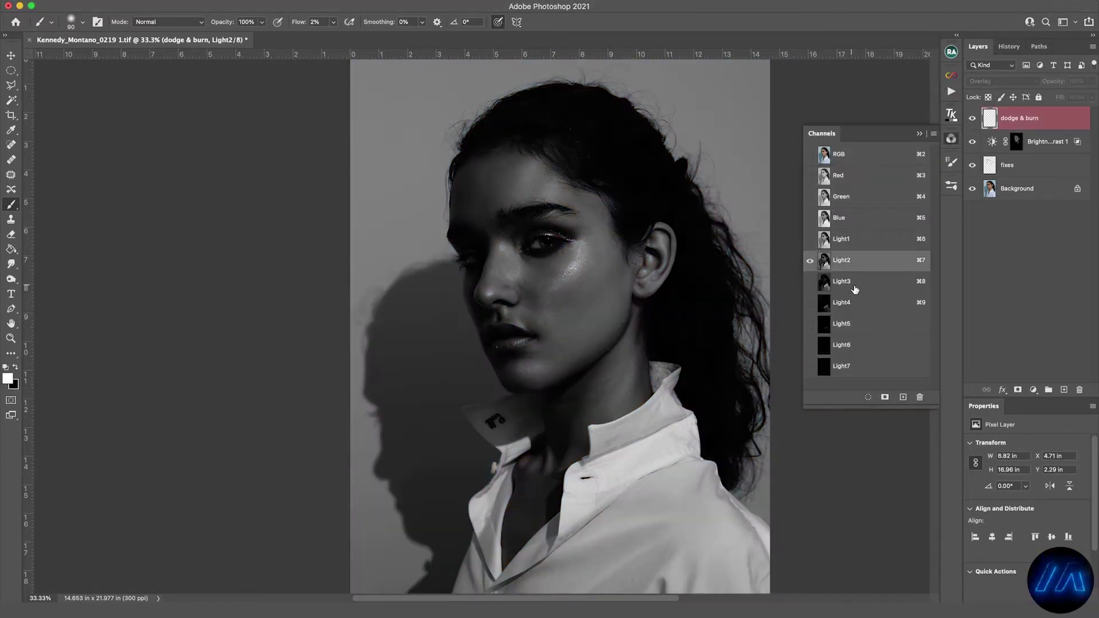
# - Add a Curves adjustment layer masked by the Light3 luminosity channel
pyautogui.click(859, 293)
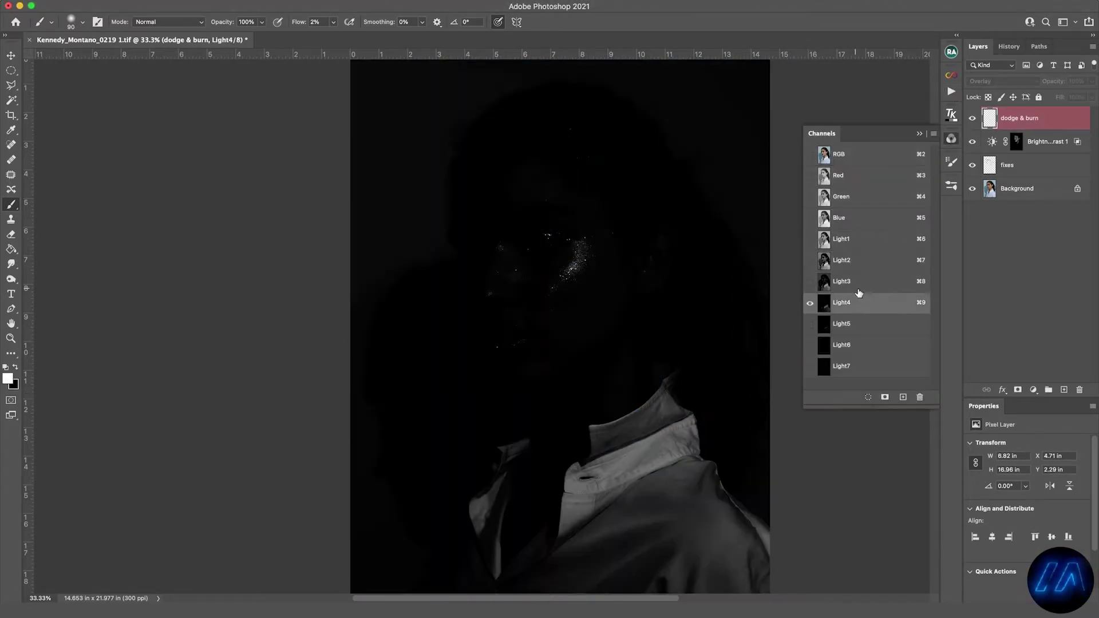
pyautogui.click(860, 281)
pyautogui.click(1033, 390)
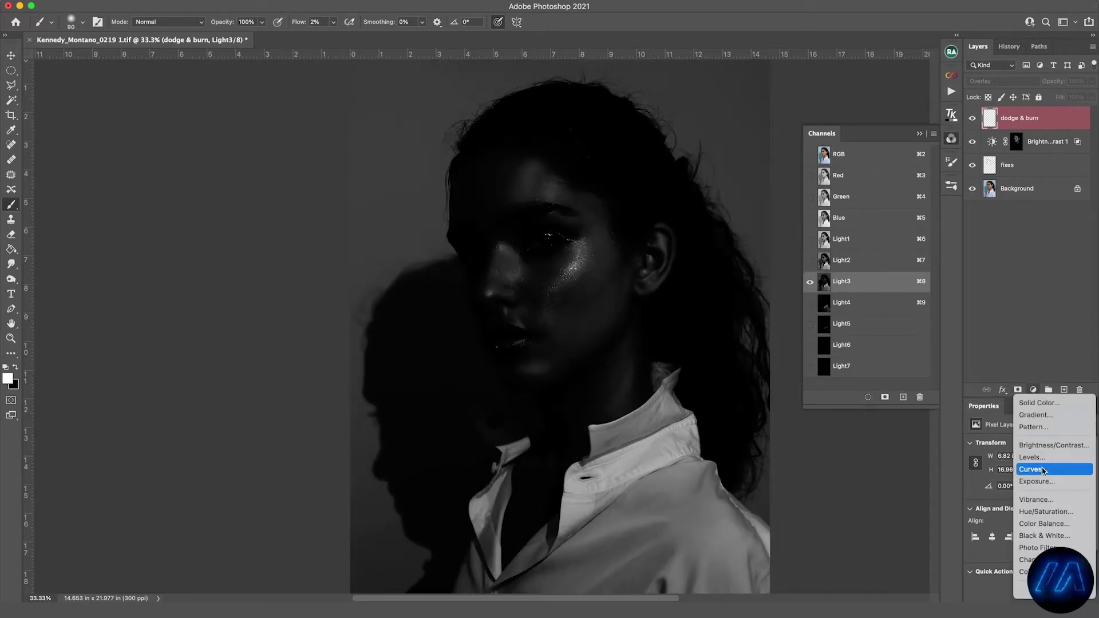
pyautogui.click(1033, 469)
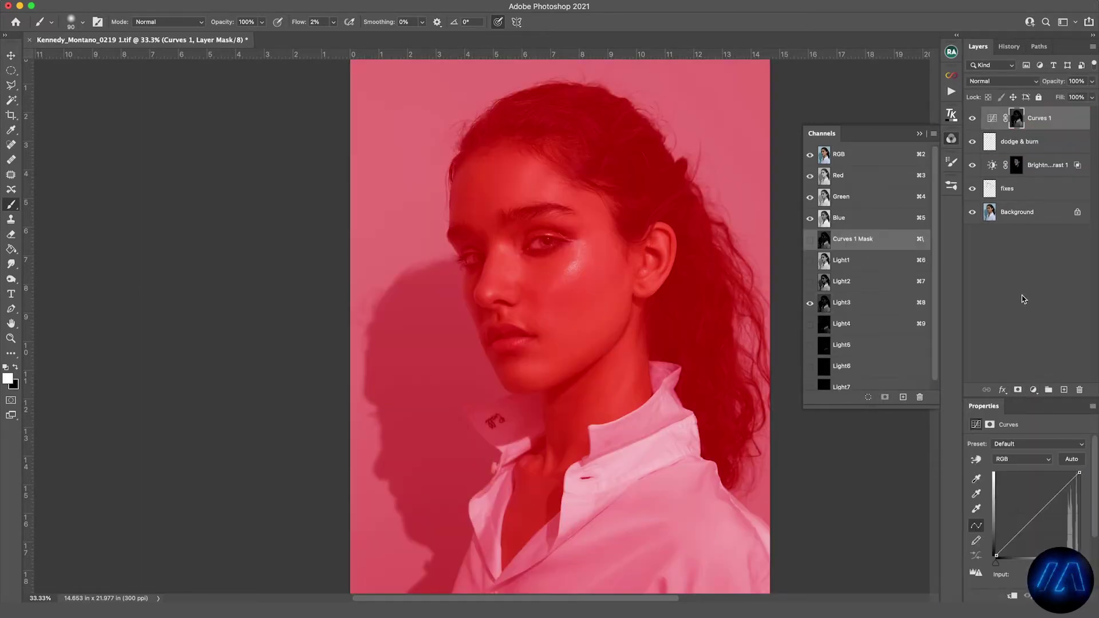
# - Run the Delete lights action to remove the temporary light luminosity channels
pyautogui.click(951, 92)
pyautogui.click(842, 188)
pyautogui.click(870, 397)
pyautogui.click(951, 93)
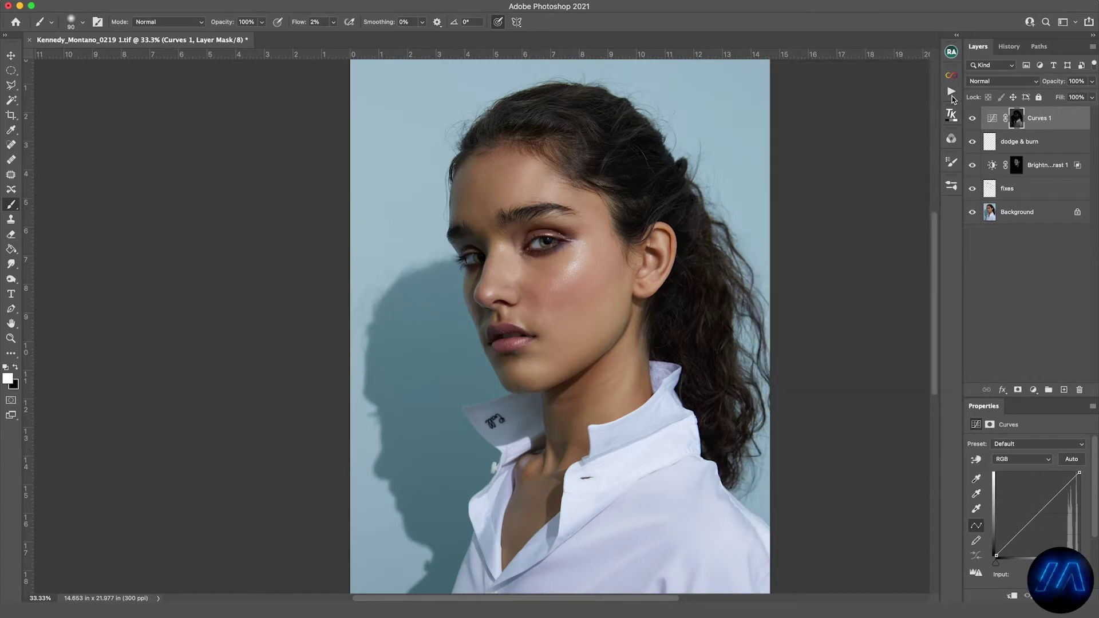
# - Set the Curves layer's blend mode to Luminosity and its opacity to 50%
pyautogui.click(985, 81)
pyautogui.click(986, 385)
pyautogui.moveTo(1081, 82); pyautogui.dragTo(1047, 92)
pyautogui.write('50')
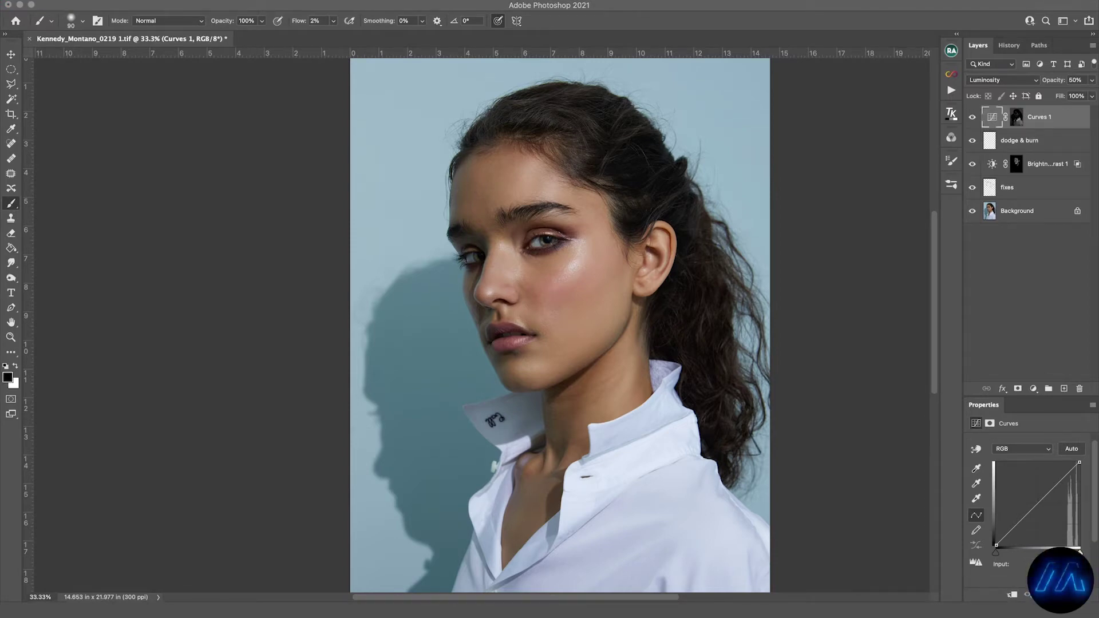
# - Set the white point input of the Curves layer's red channel to 179
pyautogui.click(1021, 449)
pyautogui.click(1016, 460)
pyautogui.moveTo(1043, 508); pyautogui.dragTo(1042, 467)
pyautogui.click(1025, 565)
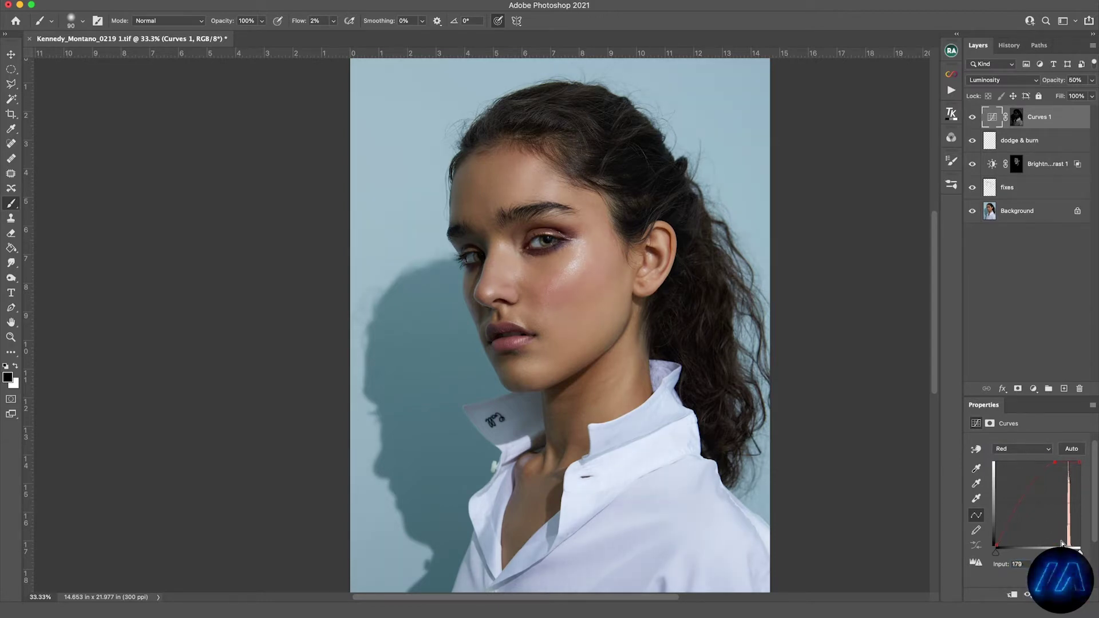
# - Set the white point input of the Curves layer's green and blue channels to 172
pyautogui.click(1022, 449)
pyautogui.click(1019, 461)
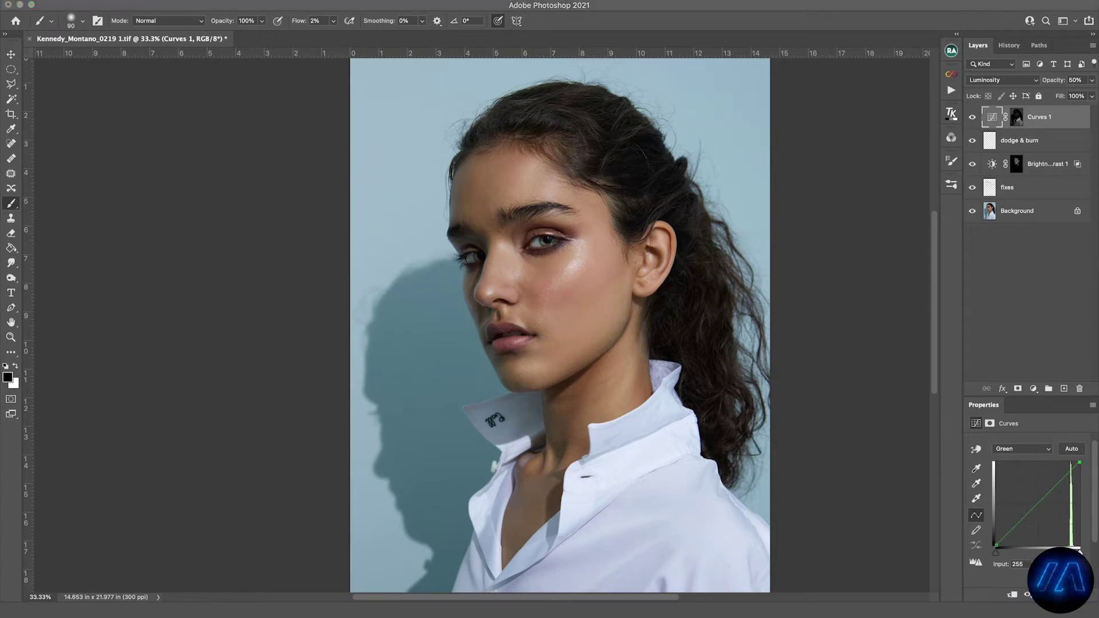
pyautogui.doubleClick(1017, 565)
pyautogui.write('172')
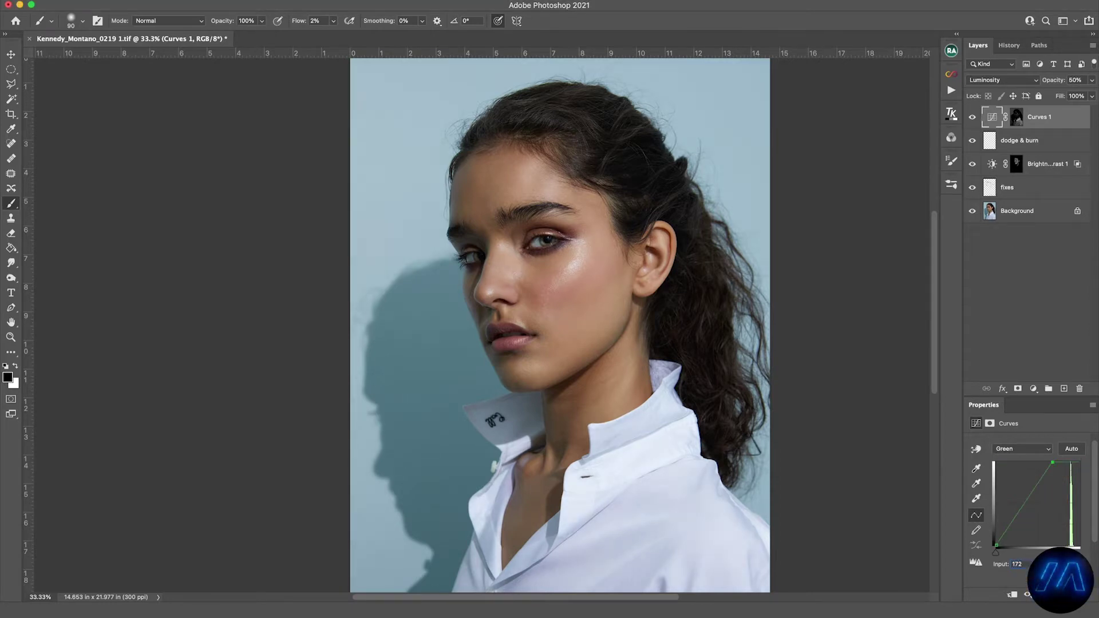
pyautogui.click(1024, 449)
pyautogui.click(1024, 462)
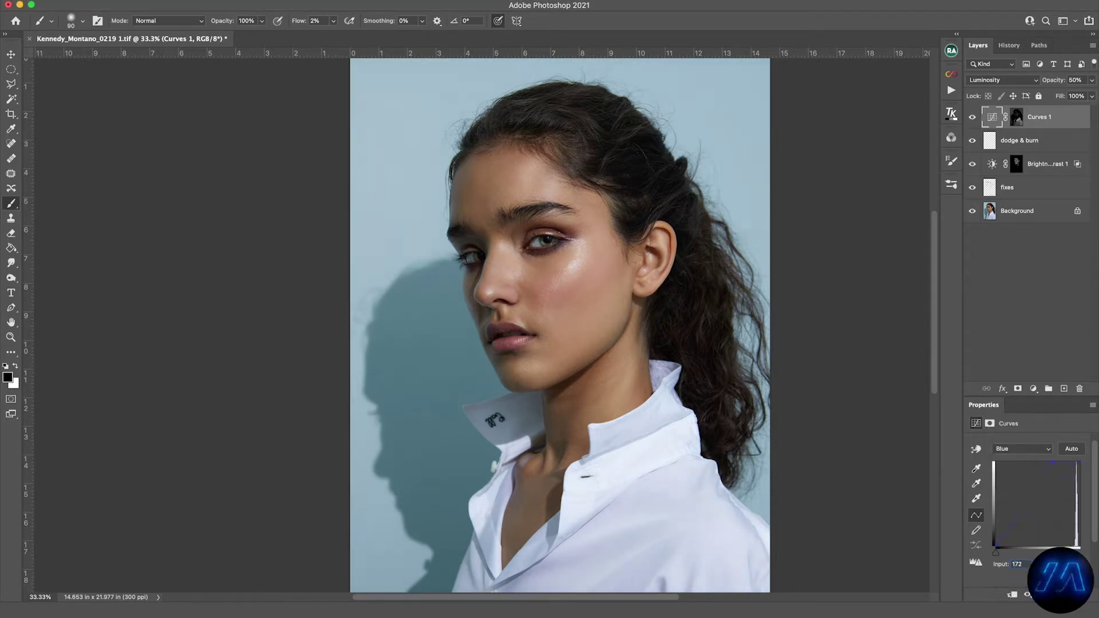
# - Reshape the red channel curve into an upward bow with its upper point at input 180
pyautogui.click(1024, 449)
pyautogui.click(1019, 425)
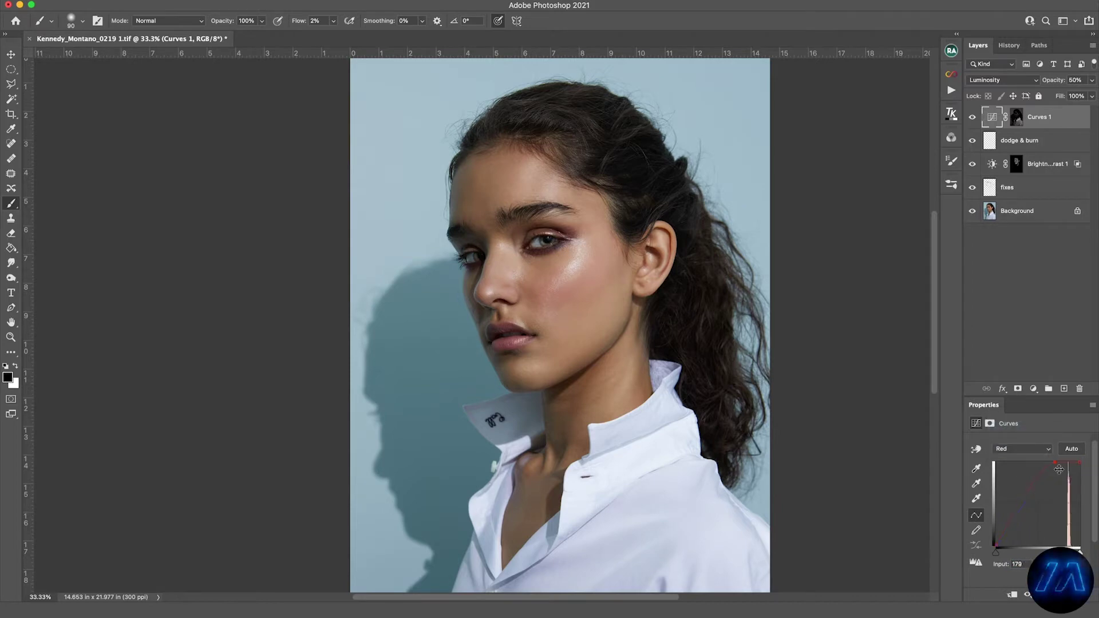
pyautogui.click(1048, 492)
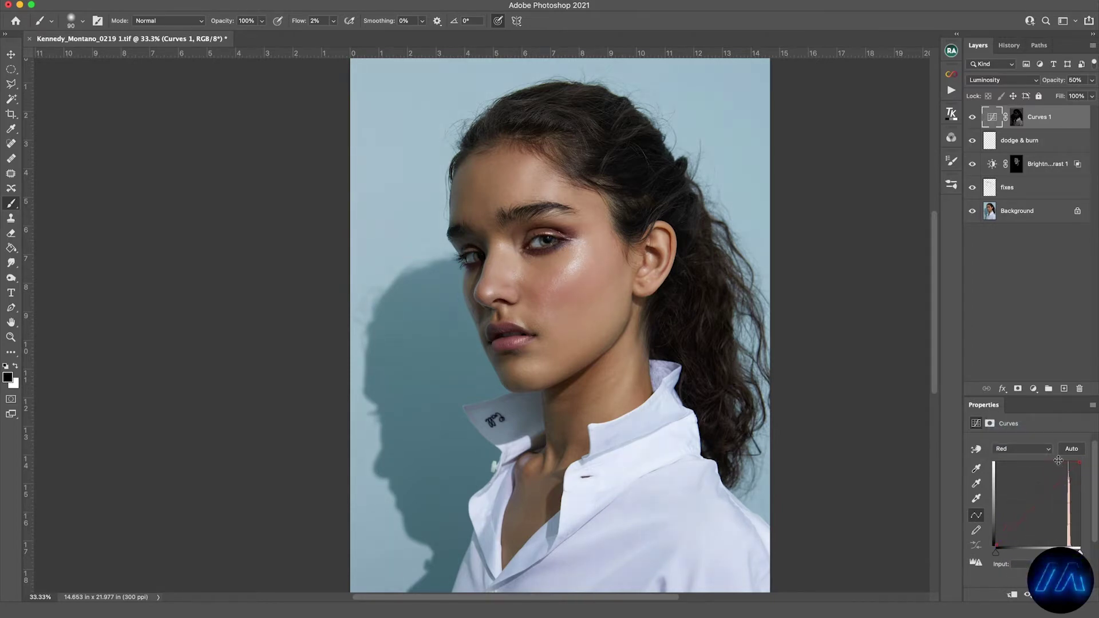
pyautogui.moveTo(1041, 468); pyautogui.dragTo(1047, 462)
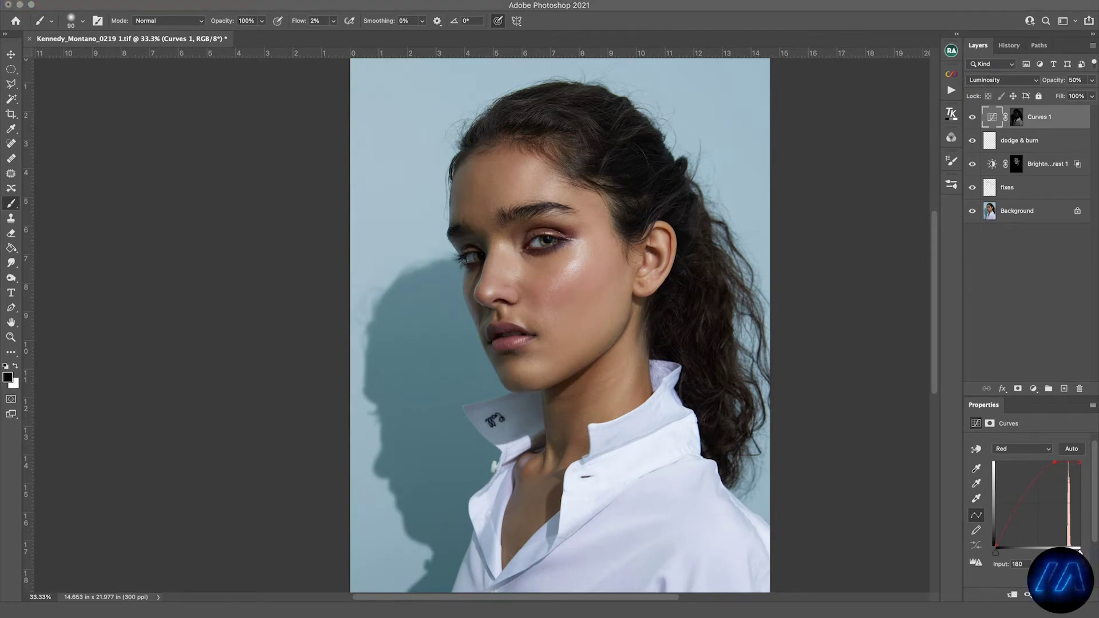
pyautogui.click(721, 11)
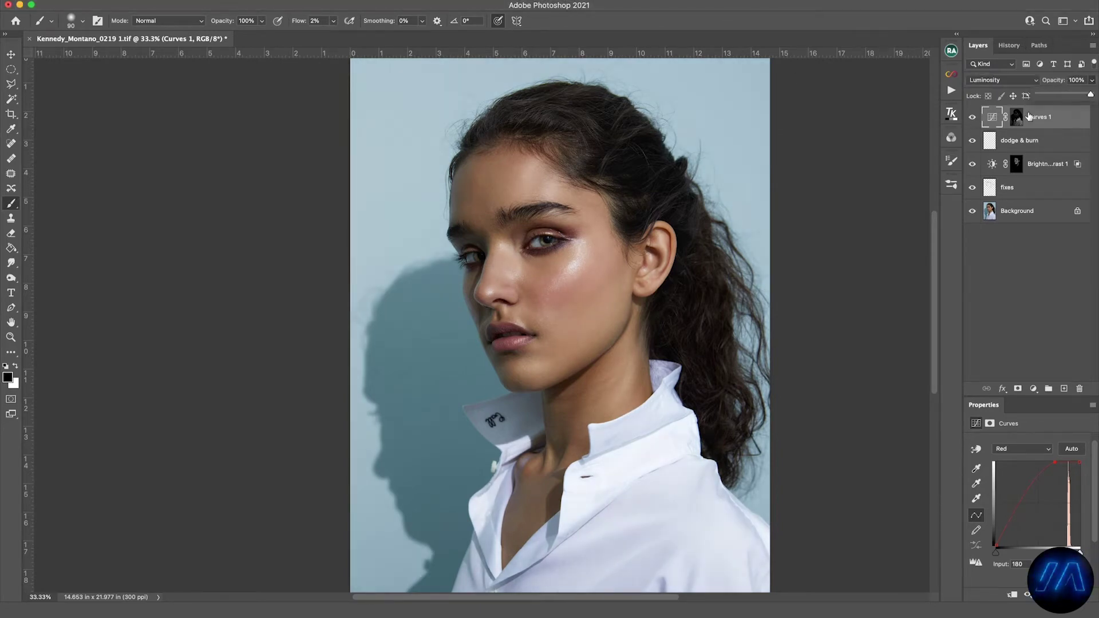
# - Compare the portrait with and without the Curves layer and set the layer's opacity to 70%
pyautogui.click(973, 117)
pyautogui.click(973, 118)
pyautogui.click(972, 118)
pyautogui.click(976, 119)
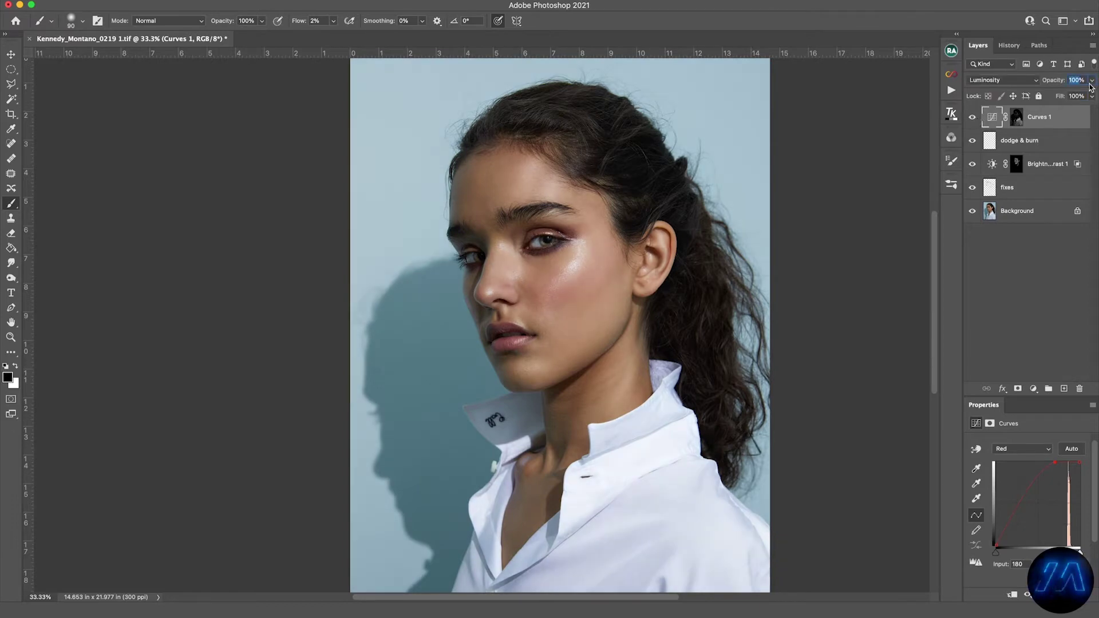
pyautogui.click(1092, 81)
pyautogui.moveTo(1091, 95); pyautogui.dragTo(1077, 97)
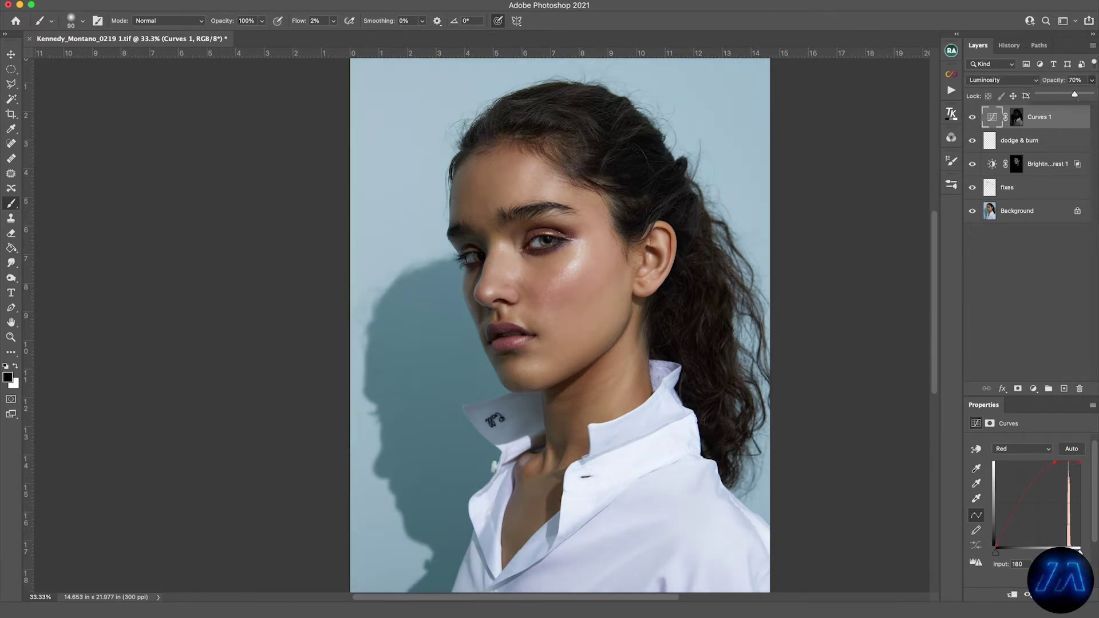
# - Run the Ethereal action on the portrait and set the opacity of the Ethereal group to 60%
pyautogui.click(951, 91)
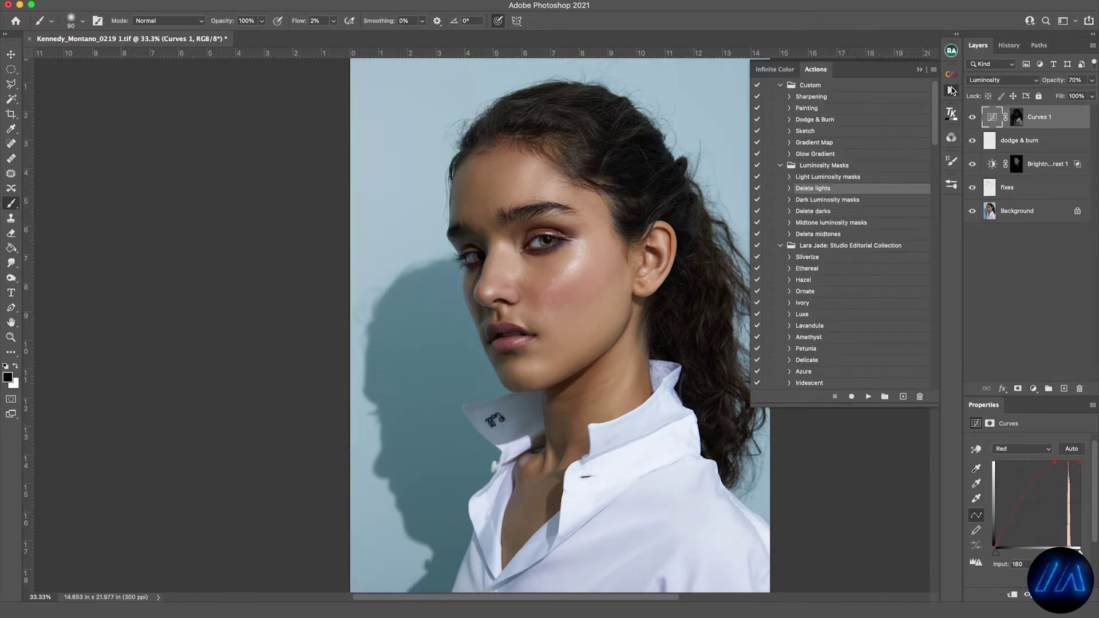
pyautogui.click(809, 271)
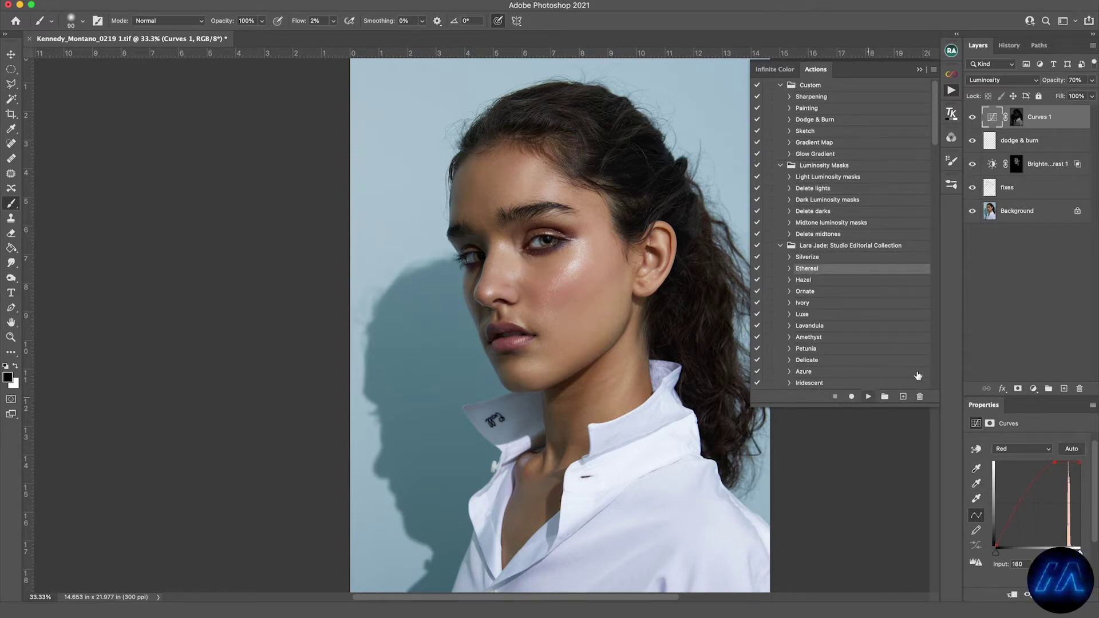
pyautogui.click(951, 91)
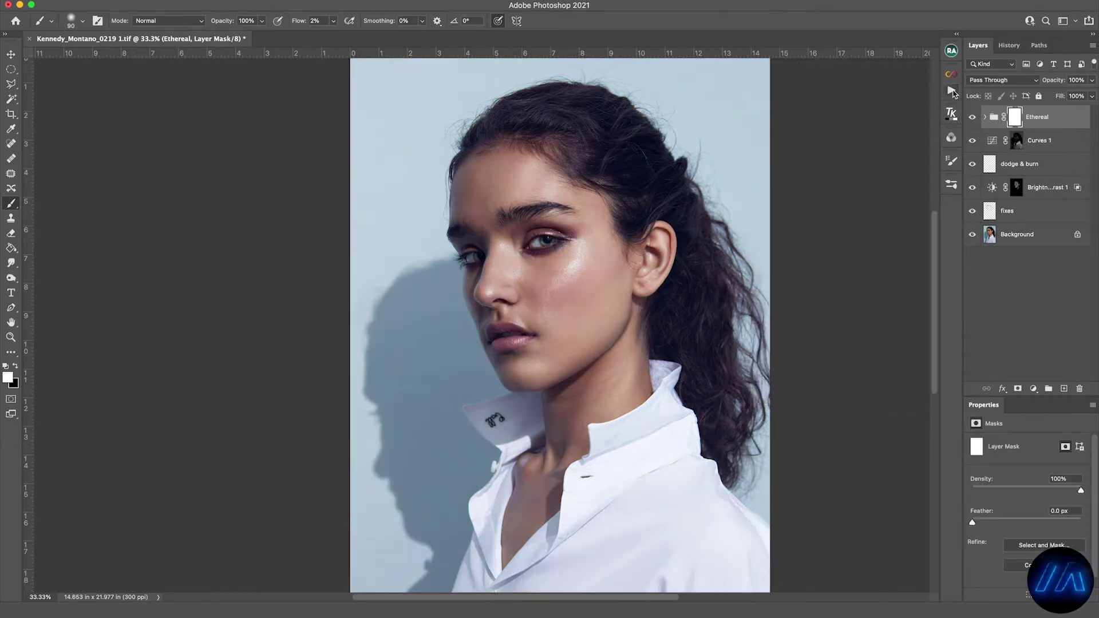
pyautogui.click(1079, 81)
pyautogui.write('60')
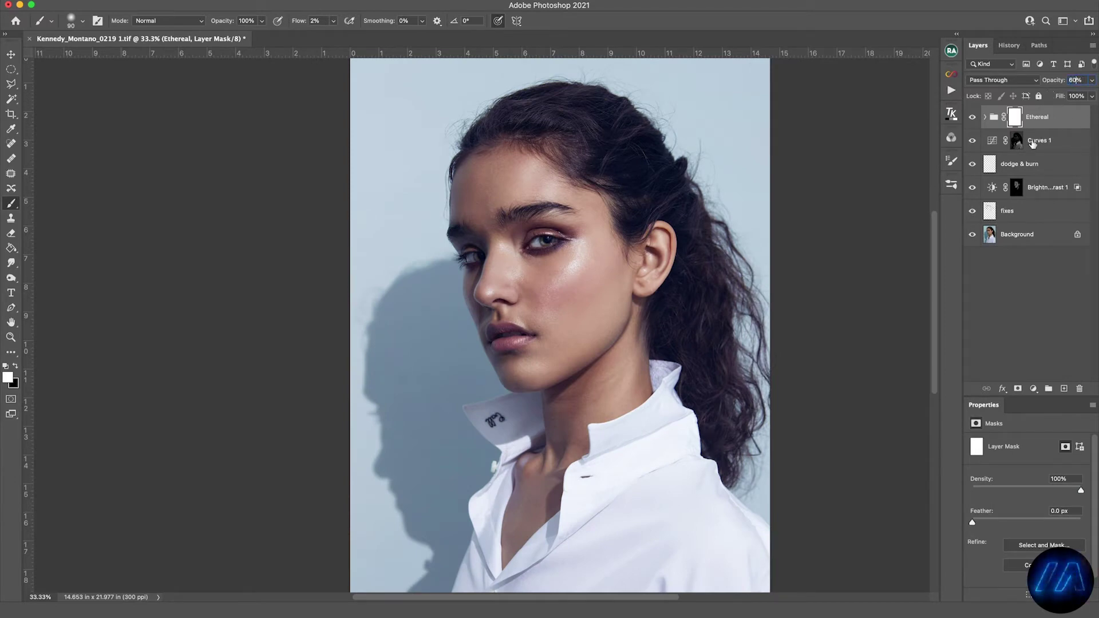
pyautogui.press('Return')
# - Expand the Ethereal group to inspect its haze and vignette layers, and collapse it again
pyautogui.click(985, 117)
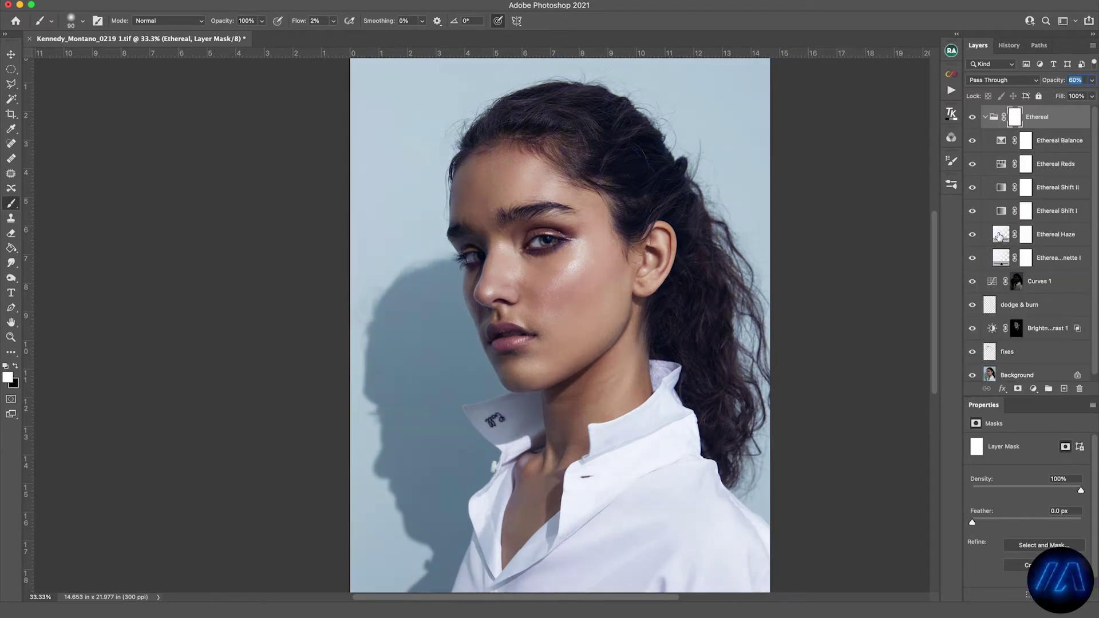
pyautogui.click(999, 237)
pyautogui.click(1003, 260)
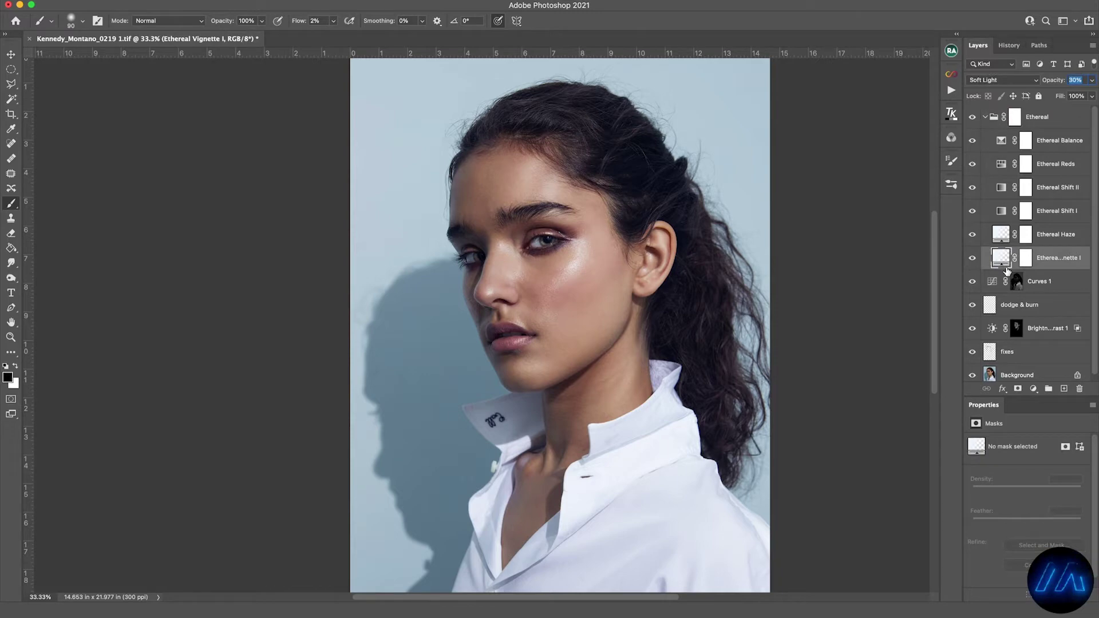
pyautogui.click(991, 117)
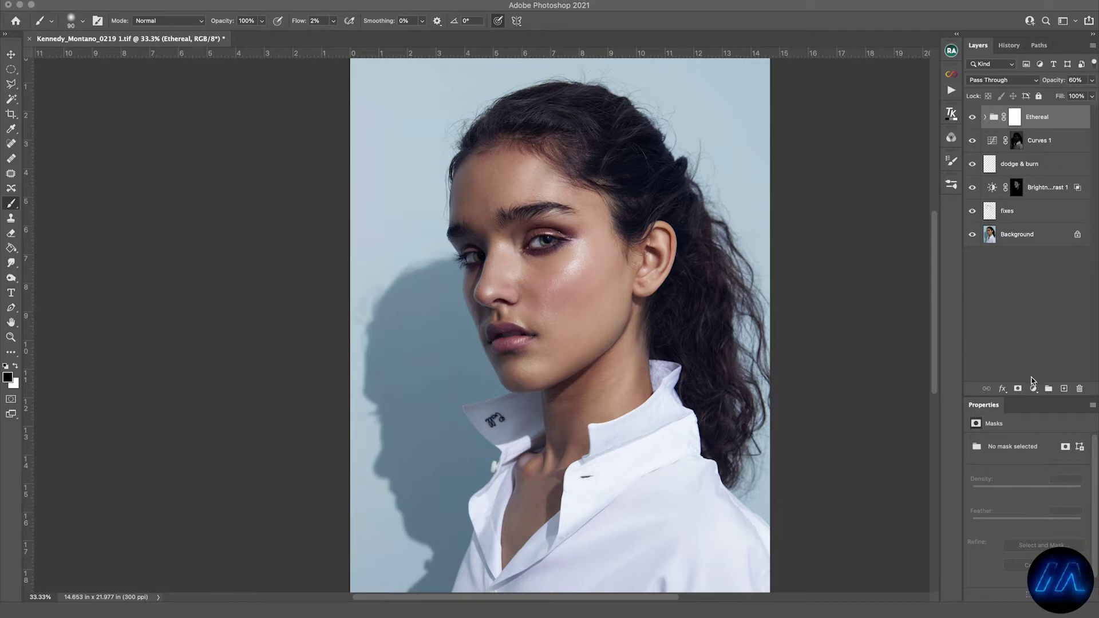
# - Add a Color Lookup adjustment layer above the Ethereal group and load the 0 - Custom | Neutral.cube 3D LUT
pyautogui.click(1033, 388)
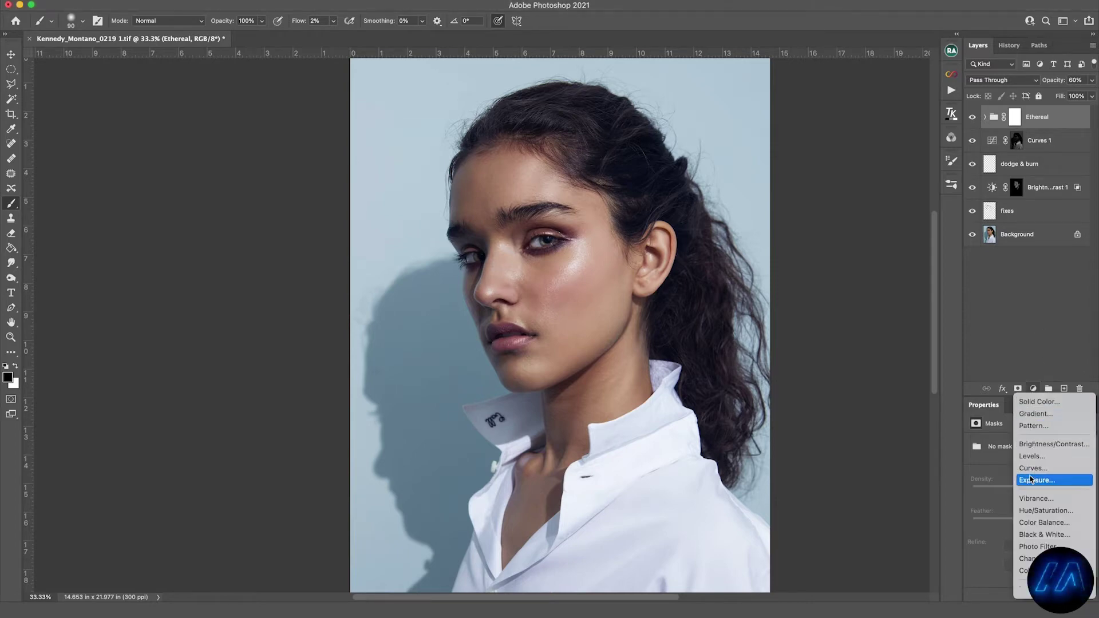
pyautogui.scroll(-3, 1042, 526)
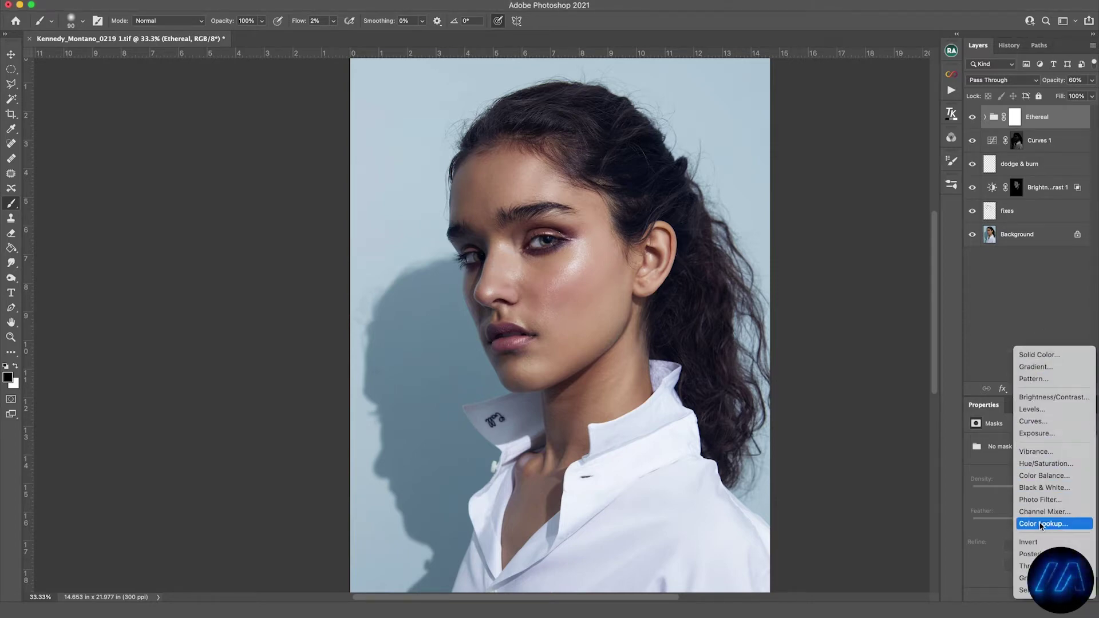
pyautogui.click(1041, 524)
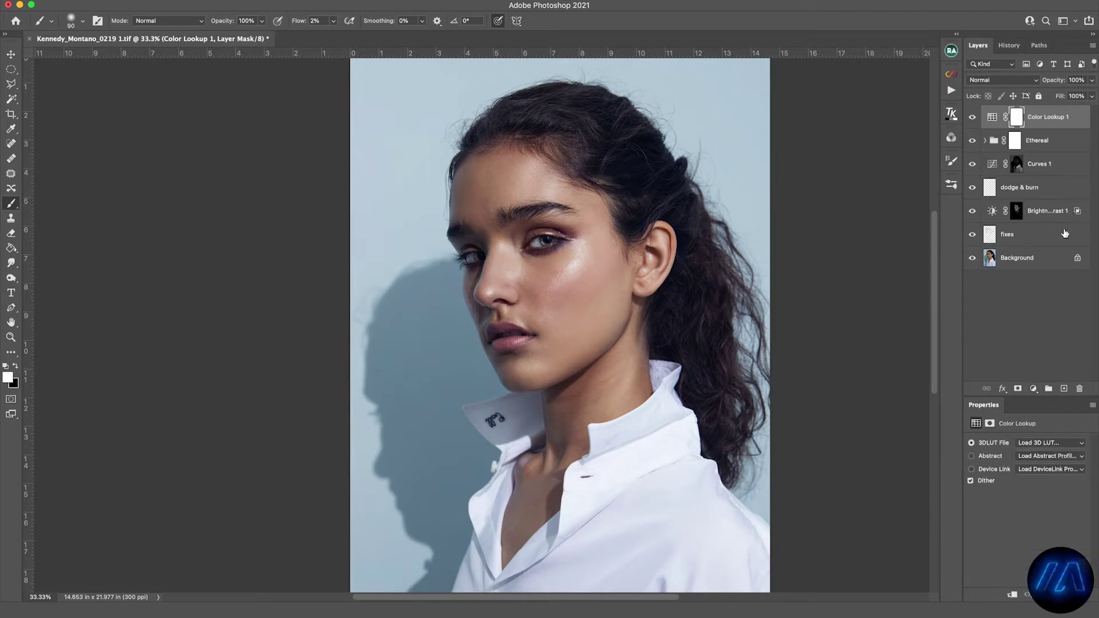
pyautogui.click(1038, 449)
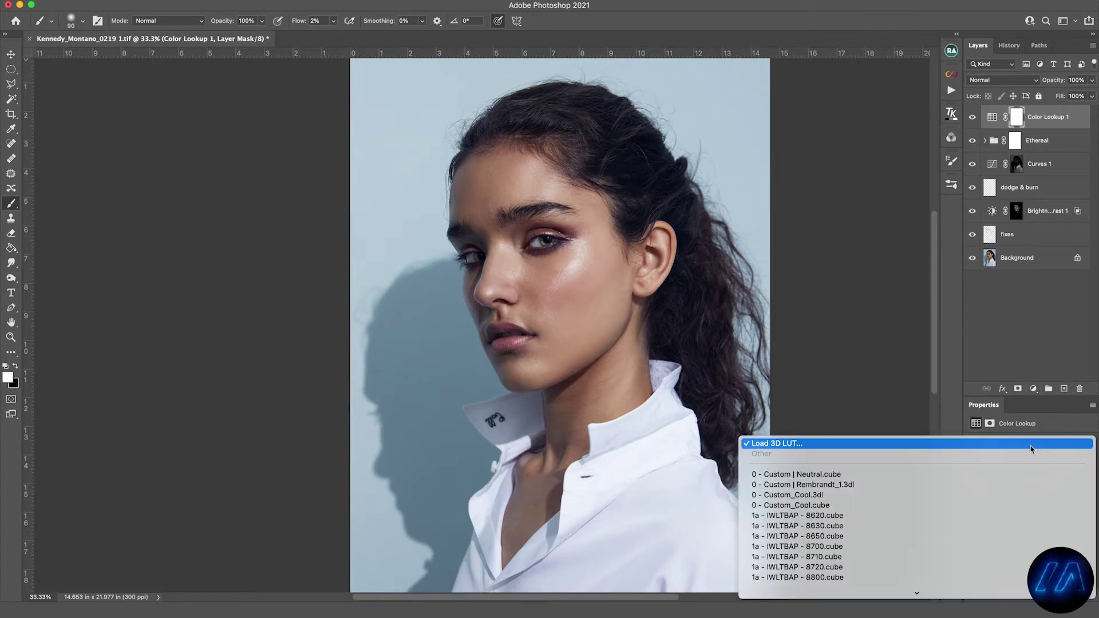
pyautogui.click(917, 474)
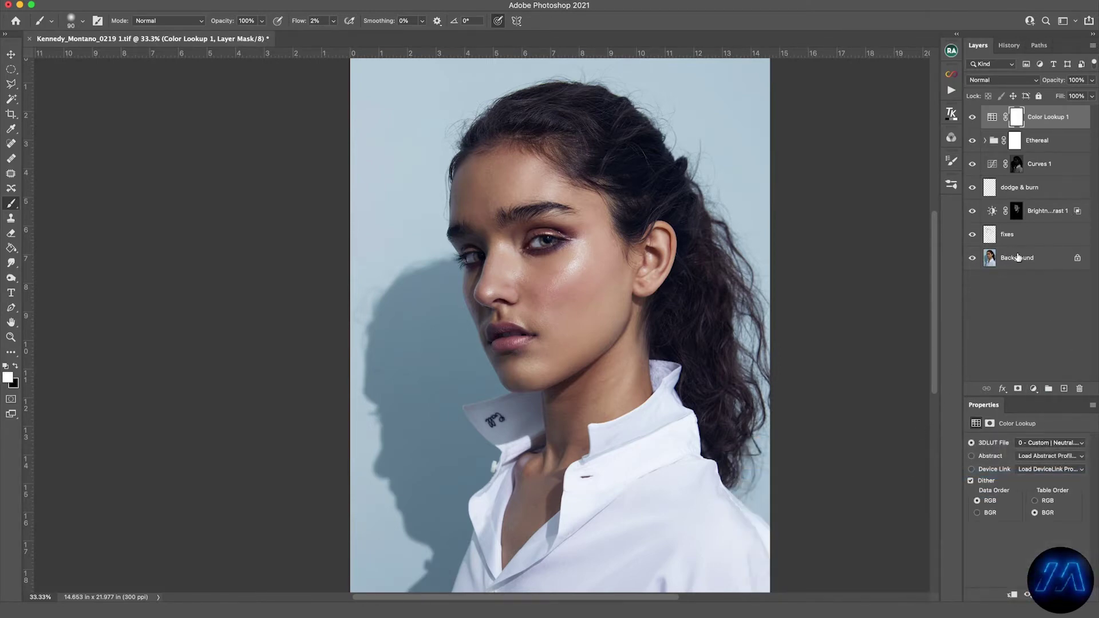
# - Set the Color Lookup layer's opacity to 15% and its blend mode to Color
pyautogui.click(1081, 82)
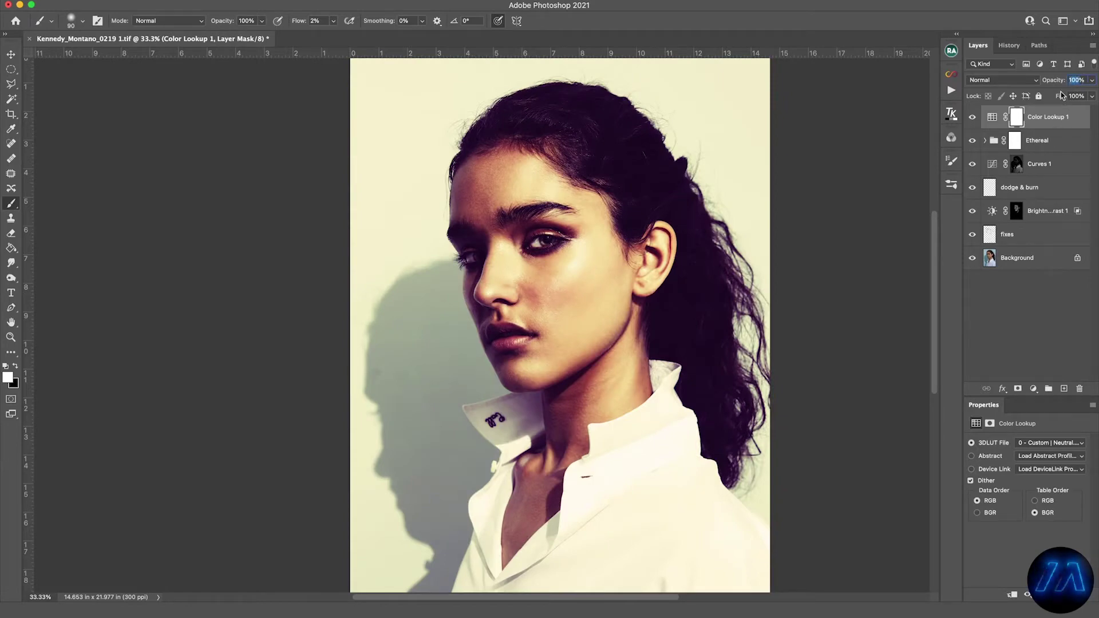
pyautogui.write('15')
pyautogui.press('Return')
pyautogui.click(1004, 80)
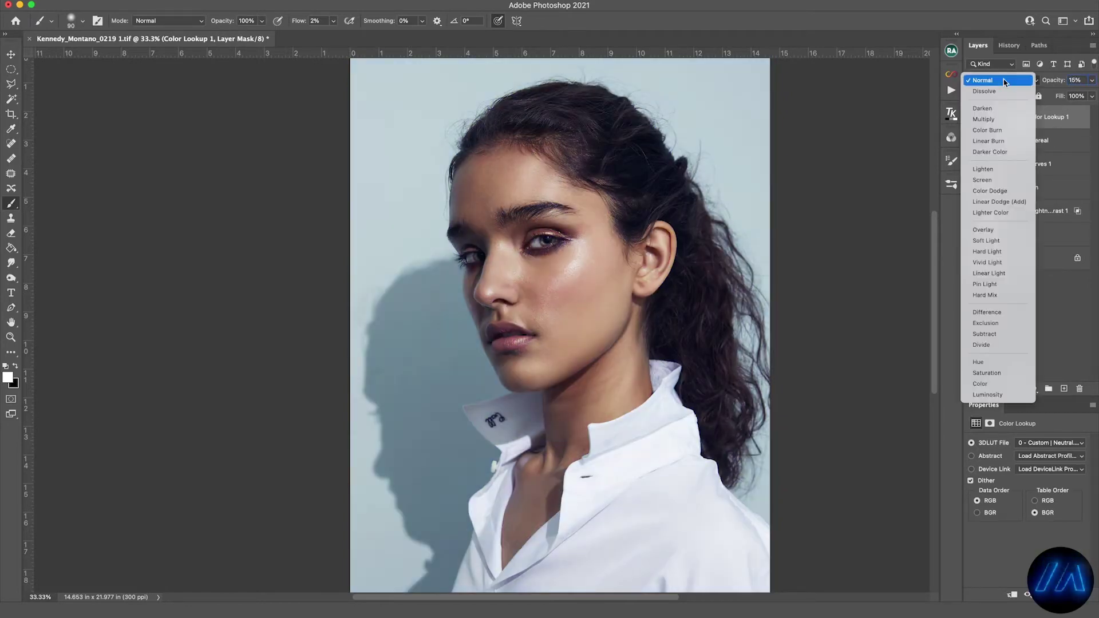
pyautogui.click(983, 383)
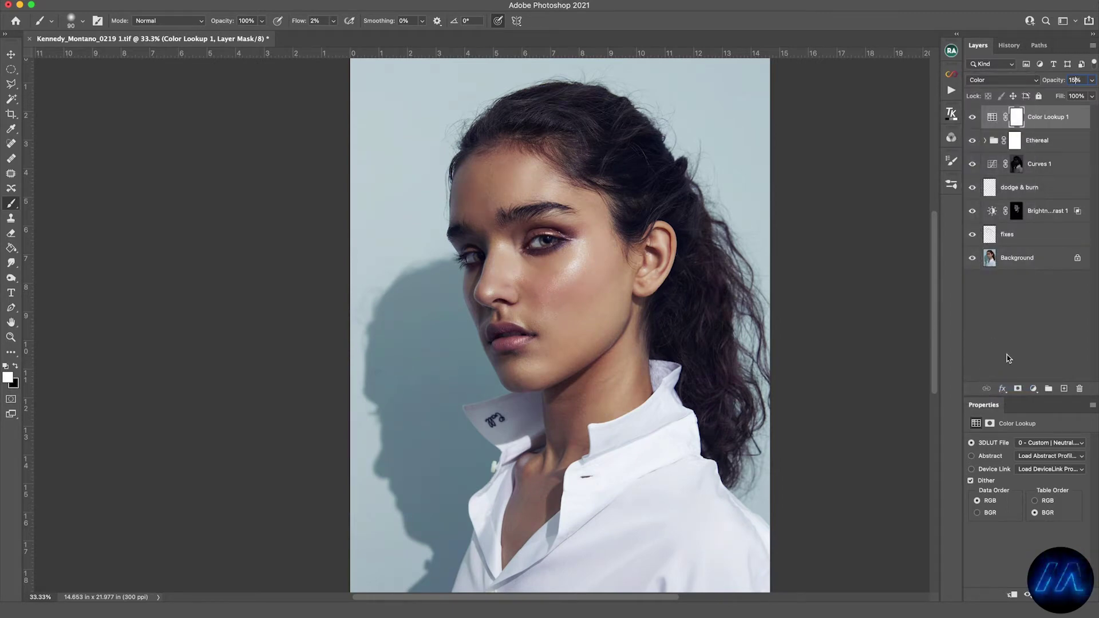
# - Add a second Color Lookup adjustment layer and load the 1a - IWLTBAP - 9370.cube 3D LUT
pyautogui.click(1031, 387)
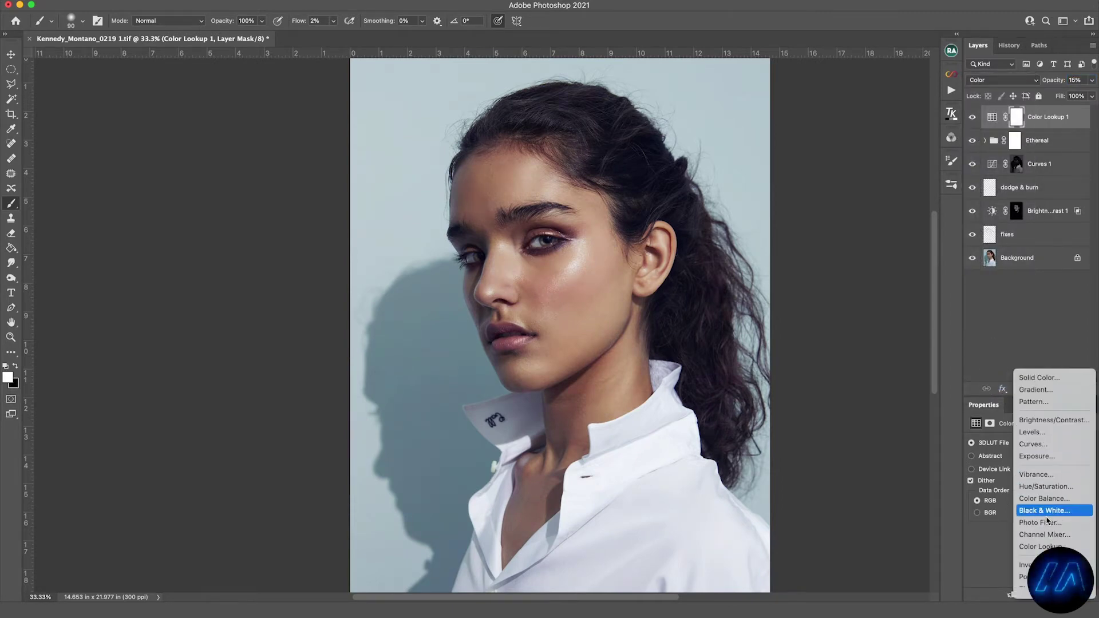
pyautogui.click(1045, 524)
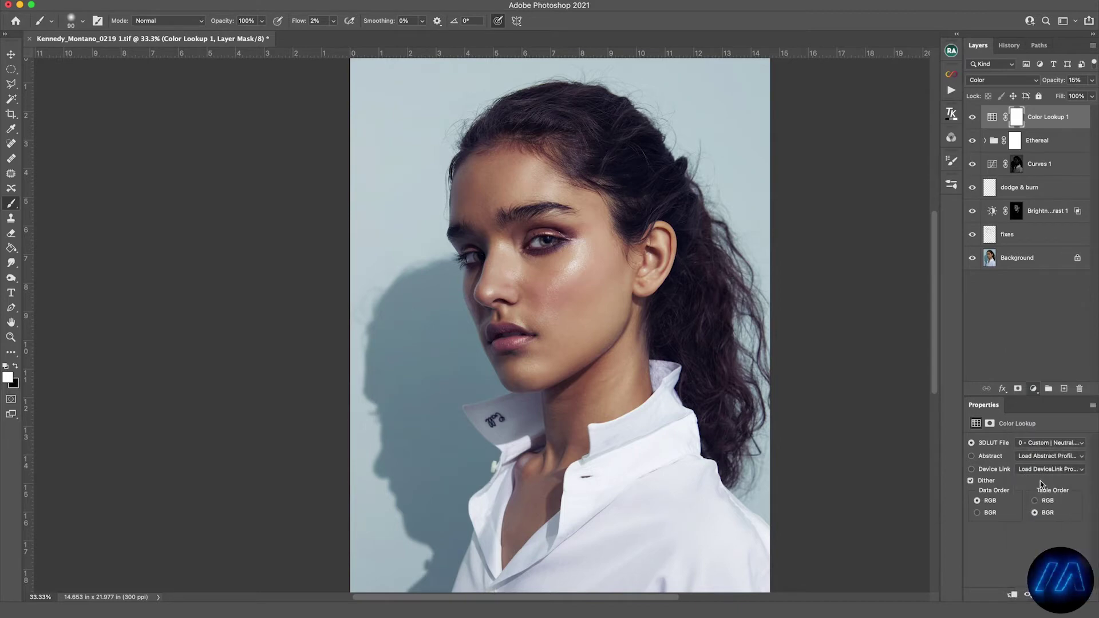
pyautogui.click(1043, 444)
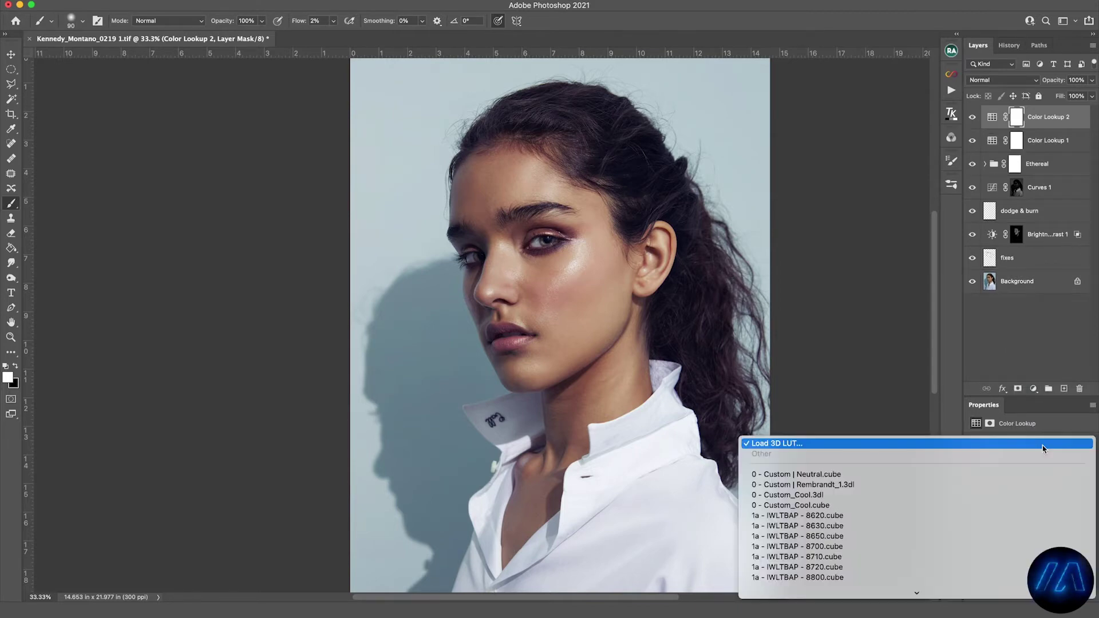
pyautogui.scroll(-10, 971, 505)
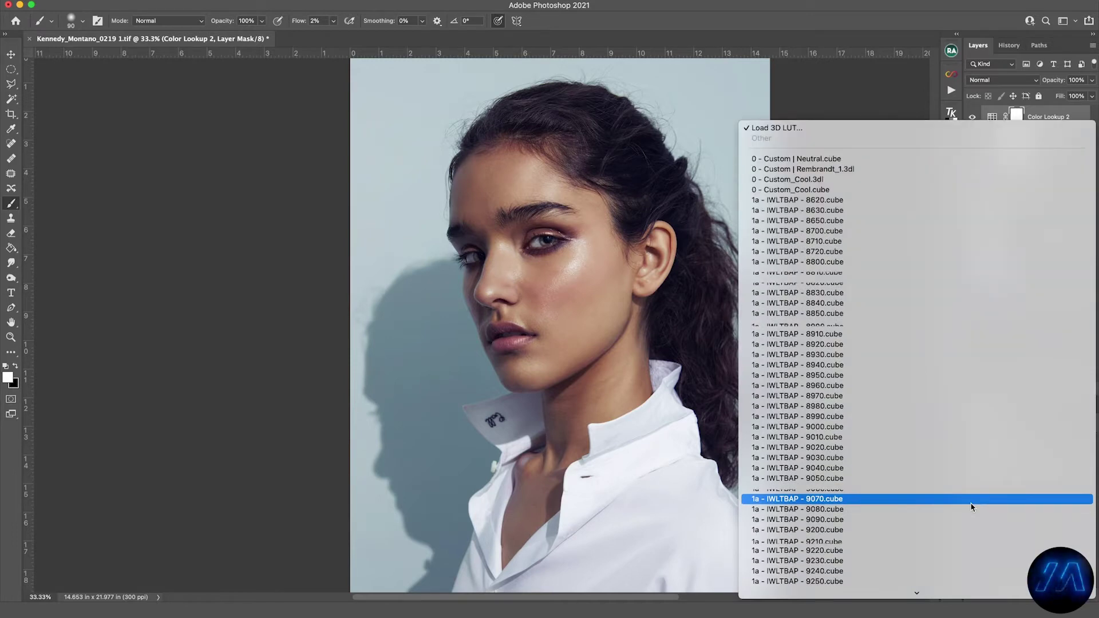
pyautogui.scroll(-10, 971, 506)
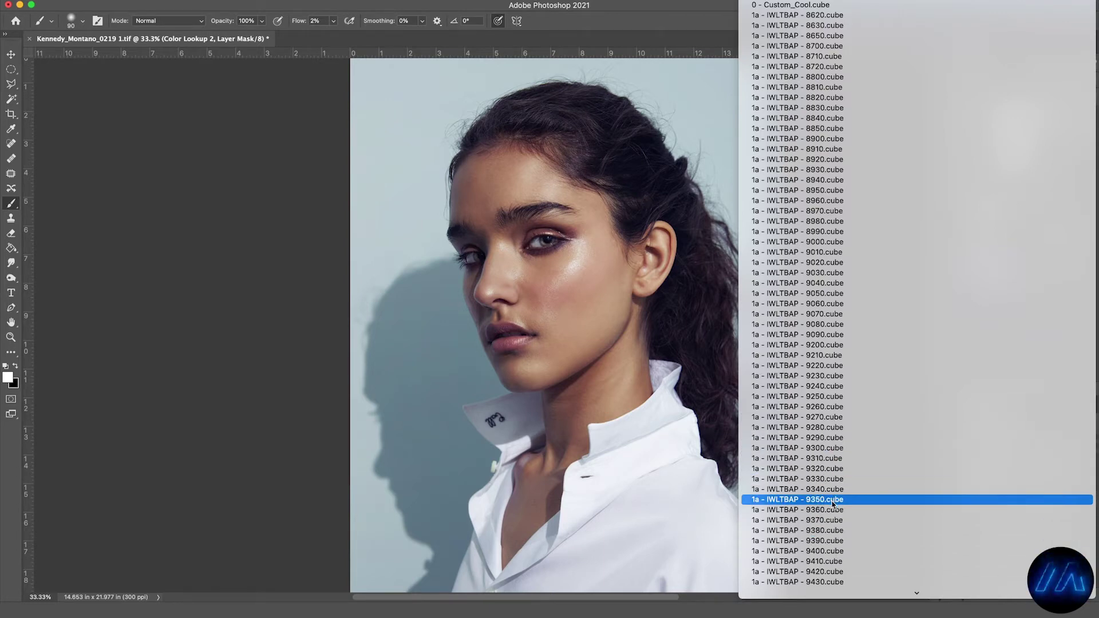
pyautogui.click(833, 519)
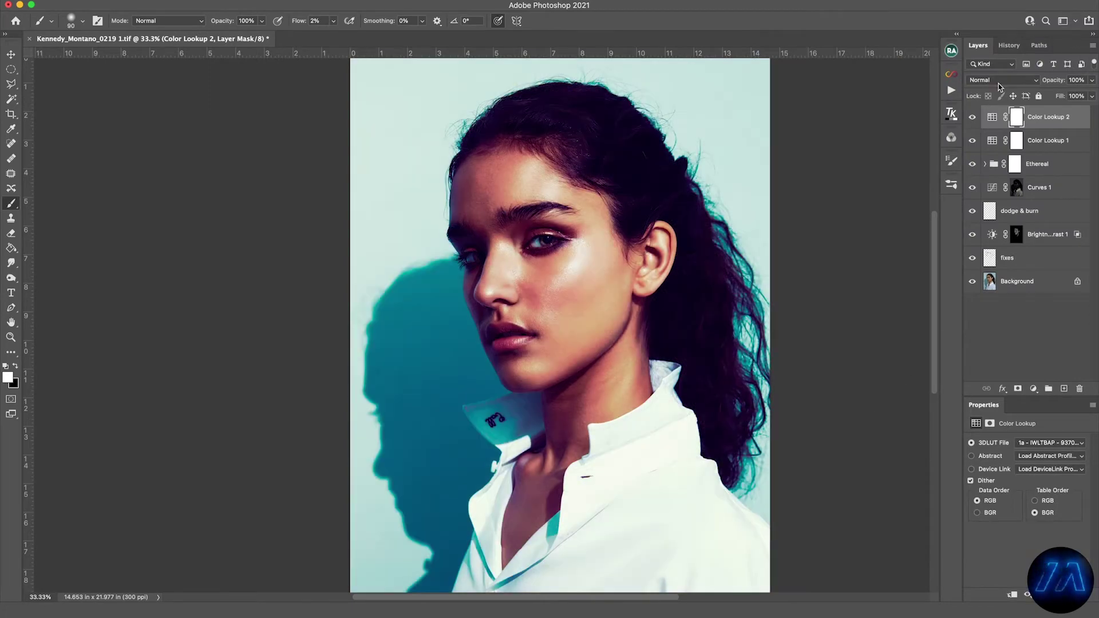
# - Set the second Color Lookup layer's blend mode to Color
pyautogui.click(998, 84)
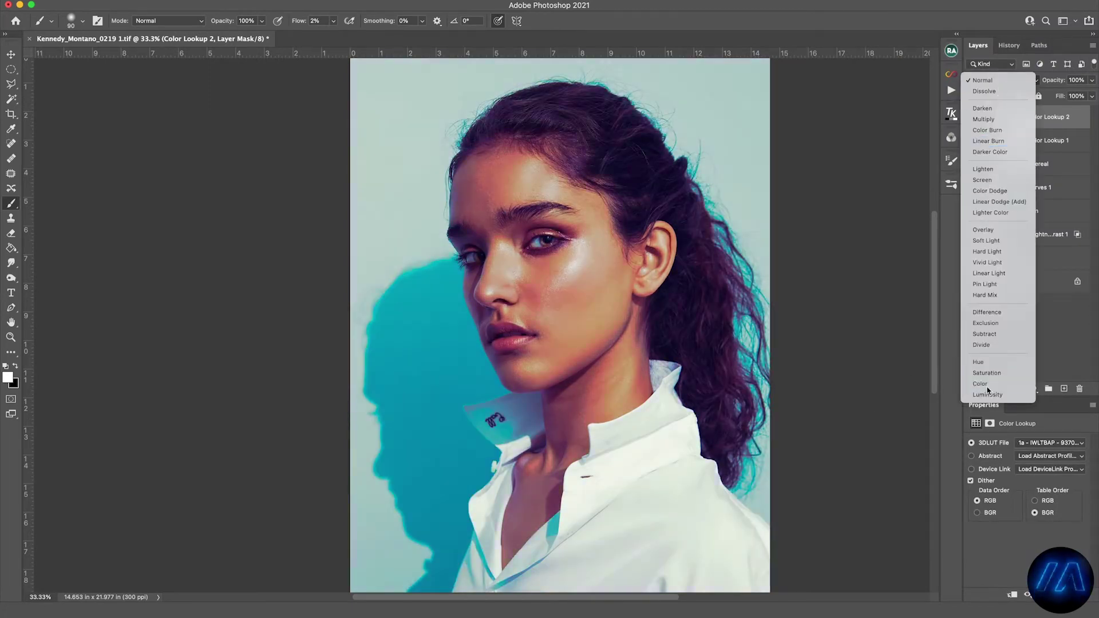
pyautogui.click(983, 384)
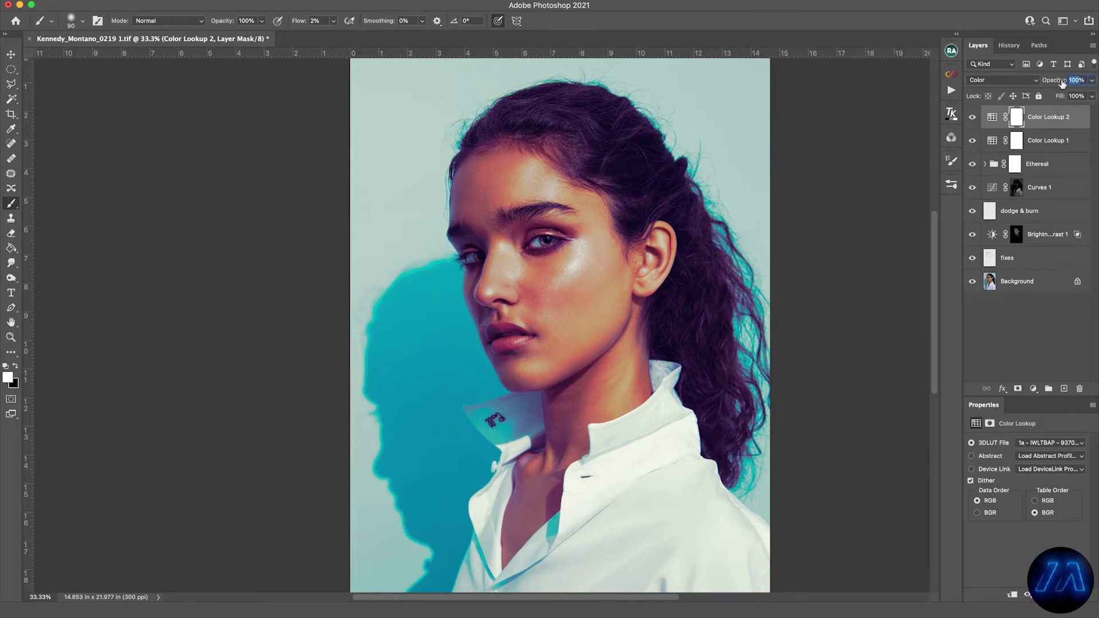
pyautogui.moveTo(1062, 85)
pyautogui.mouseDown()
pyautogui.moveTo(1030, 84)
pyautogui.moveTo(1063, 85)
pyautogui.mouseUp()
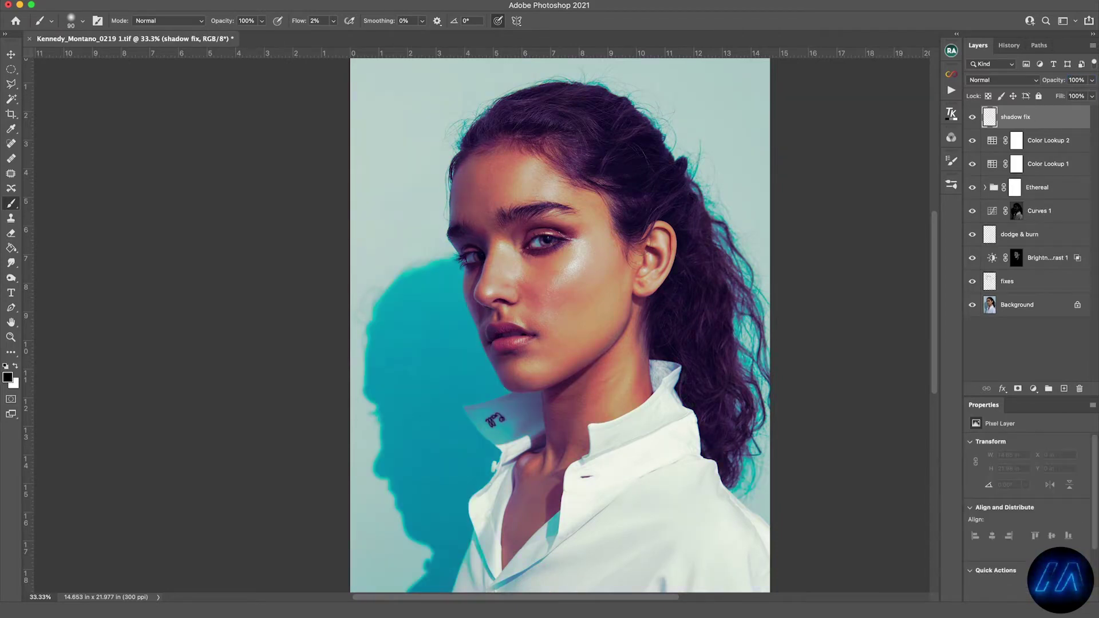
# - Clone Stamp along the wall shadow's curved upper edge beside the eye on the shadow fix layer, at 15% flow
pyautogui.scroll(5, 435, 275)
pyautogui.press('s')
pyautogui.moveTo(615, 226)
pyautogui.mouseDown()
pyautogui.moveTo(586, 248)
pyautogui.moveTo(372, 315)
pyautogui.mouseUp()
pyautogui.moveTo(529, 245); pyautogui.dragTo(487, 257)
pyautogui.press('[')
pyautogui.press('[')
pyautogui.moveTo(321, 361); pyautogui.dragTo(266, 432)
pyautogui.moveTo(366, 312); pyautogui.dragTo(301, 377)
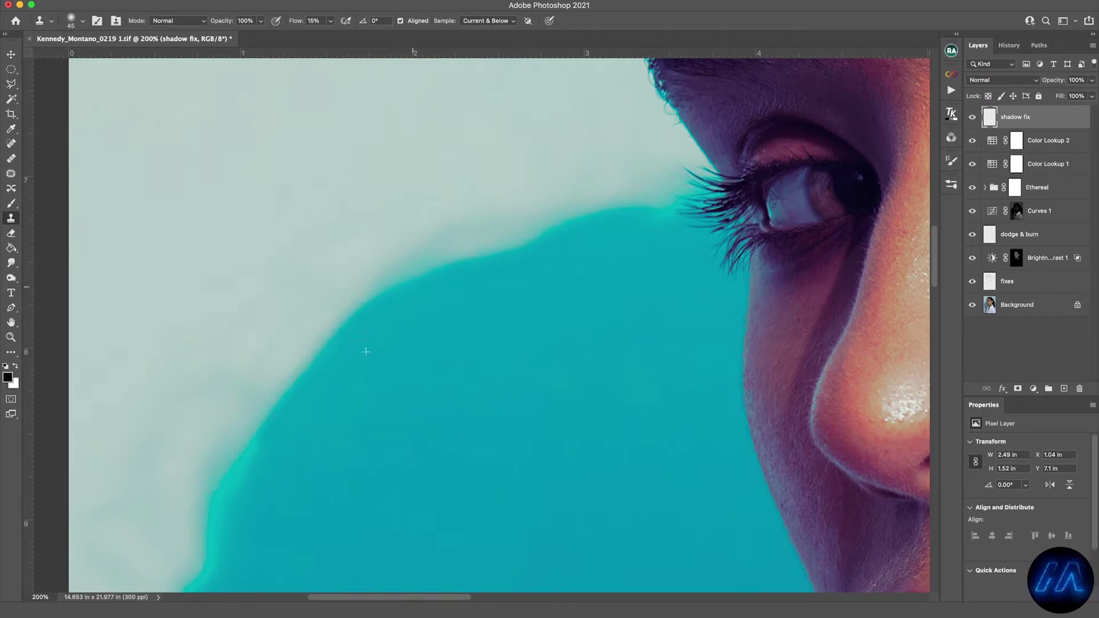
# - Clone away the glowing fringe along the shadow's forehead and brow edge with a slightly resized brush
pyautogui.moveTo(255, 429); pyautogui.dragTo(232, 498)
pyautogui.moveTo(286, 507); pyautogui.dragTo(349, 339)
pyautogui.press('[')
pyautogui.moveTo(255, 461); pyautogui.dragTo(271, 414)
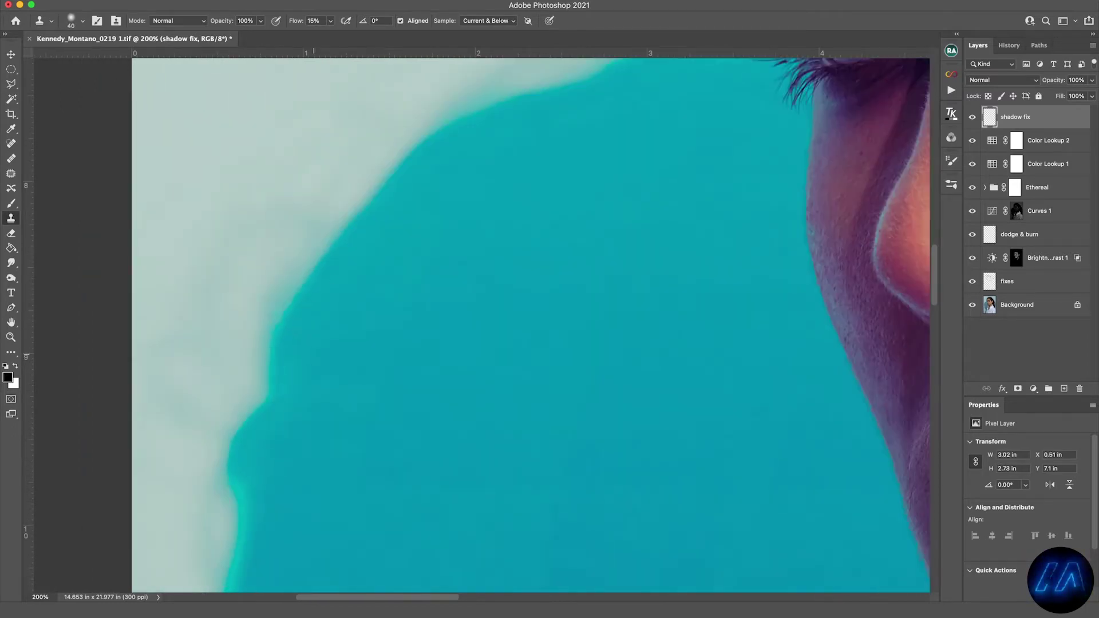
pyautogui.moveTo(327, 297)
pyautogui.mouseDown()
pyautogui.moveTo(254, 537)
pyautogui.moveTo(308, 315)
pyautogui.mouseUp()
pyautogui.moveTo(279, 344)
pyautogui.mouseDown()
pyautogui.moveTo(284, 521)
pyautogui.moveTo(291, 228)
pyautogui.mouseUp()
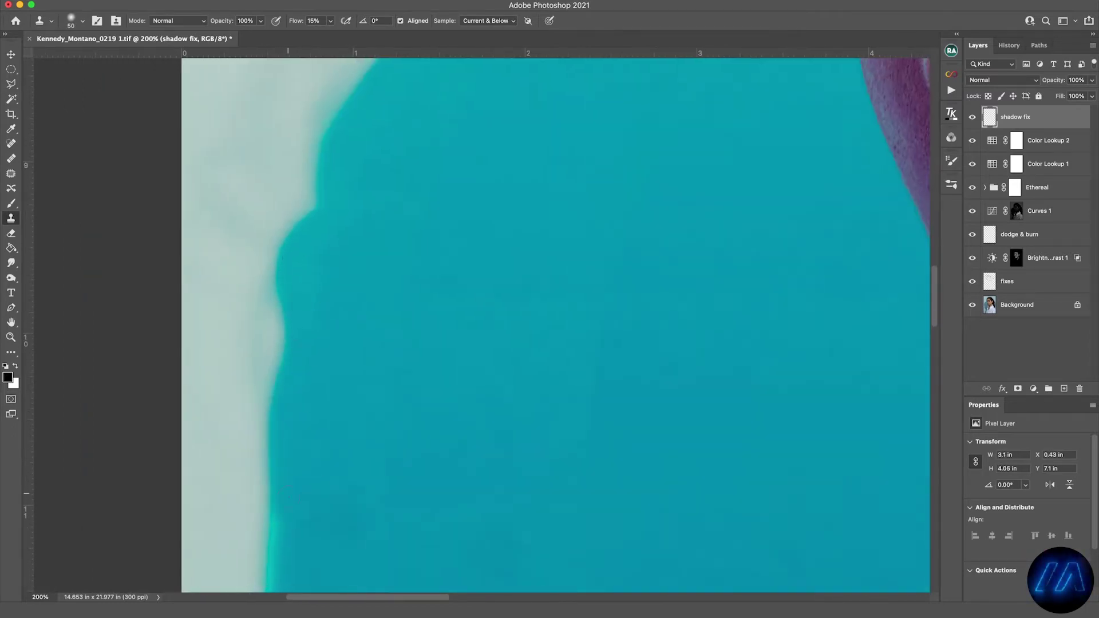
# - Smooth the fringed edge of the shadow's profile from below the brow down to the mouth and chin with the Clone Stamp
pyautogui.moveTo(287, 418); pyautogui.dragTo(303, 229)
pyautogui.moveTo(283, 360)
pyautogui.mouseDown()
pyautogui.moveTo(296, 448)
pyautogui.moveTo(358, 518)
pyautogui.moveTo(396, 375)
pyautogui.moveTo(343, 270)
pyautogui.moveTo(332, 321)
pyautogui.mouseUp()
pyautogui.scroll(-4, 358, 518)
pyautogui.scroll(-4, 337, 309)
pyautogui.moveTo(372, 275)
pyautogui.mouseDown()
pyautogui.moveTo(410, 498)
pyautogui.moveTo(447, 575)
pyautogui.moveTo(420, 509)
pyautogui.mouseUp()
pyautogui.moveTo(551, 458); pyautogui.dragTo(472, 212)
pyautogui.moveTo(385, 357)
pyautogui.mouseDown()
pyautogui.moveTo(446, 477)
pyautogui.moveTo(464, 587)
pyautogui.mouseUp()
pyautogui.moveTo(556, 560); pyautogui.dragTo(486, 348)
pyautogui.moveTo(515, 452)
pyautogui.mouseDown()
pyautogui.moveTo(417, 372)
pyautogui.moveTo(535, 508)
pyautogui.moveTo(515, 578)
pyautogui.mouseUp()
pyautogui.scroll(-4, 541, 274)
pyautogui.hscroll(1, 540, 275)
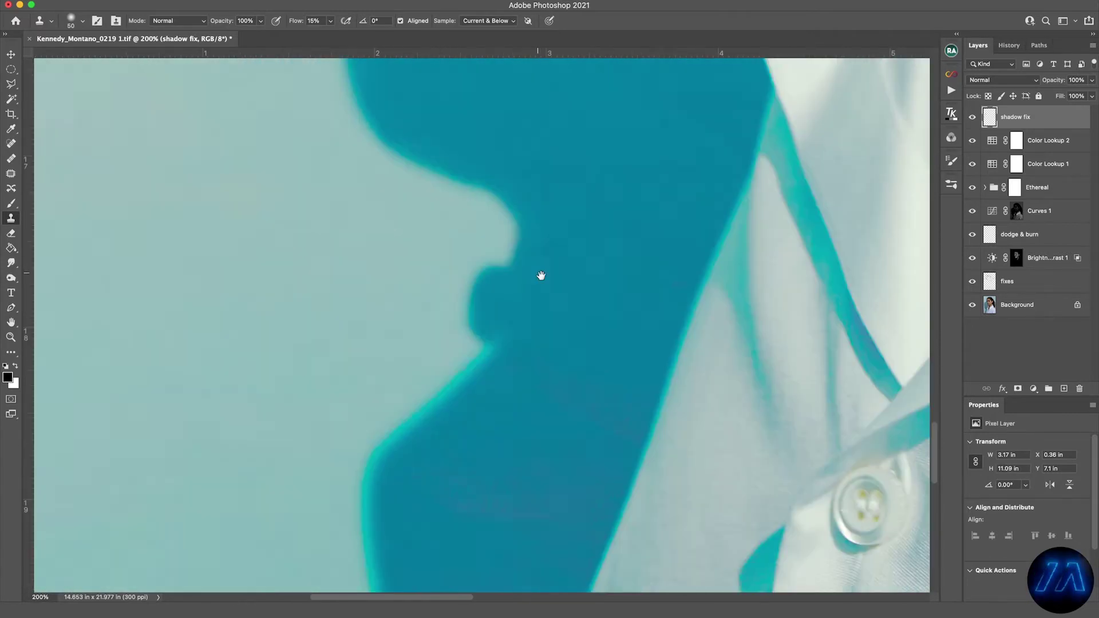
# - Clone clean tones along the shadow's lower profile edge, then even out its lower interior with an enlarged brush
pyautogui.moveTo(498, 332)
pyautogui.mouseDown()
pyautogui.moveTo(393, 449)
pyautogui.moveTo(379, 592)
pyautogui.mouseUp()
pyautogui.press(']')
pyautogui.press(']')
pyautogui.press(']')
pyautogui.keyDown('alt'); pyautogui.click(606, 510); pyautogui.keyUp('alt')
pyautogui.moveTo(636, 476)
pyautogui.mouseDown()
pyautogui.moveTo(621, 267)
pyautogui.moveTo(653, 226)
pyautogui.mouseUp()
pyautogui.moveTo(653, 226); pyautogui.dragTo(629, 396)
pyautogui.moveTo(559, 109); pyautogui.dragTo(557, 418)
# - Even out the blotchy interior of the shadow beside the collar using a Clone Stamp brush enlarged to about 125 px
pyautogui.press(']')
pyautogui.press(']')
pyautogui.press(']')
pyautogui.moveTo(579, 207); pyautogui.dragTo(549, 480)
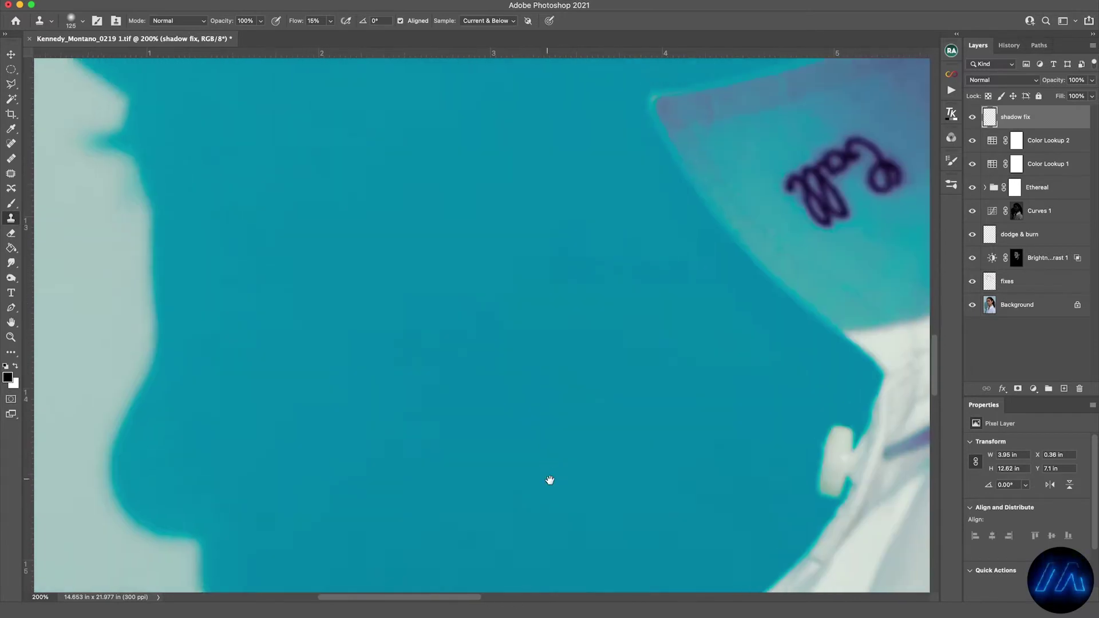
pyautogui.keyDown('alt'); pyautogui.click(350, 294); pyautogui.keyUp('alt')
pyautogui.moveTo(283, 358); pyautogui.dragTo(338, 310)
pyautogui.keyDown('alt'); pyautogui.click(701, 467); pyautogui.keyUp('alt')
pyautogui.moveTo(702, 410); pyautogui.dragTo(694, 330)
pyautogui.moveTo(495, 75); pyautogui.dragTo(503, 336)
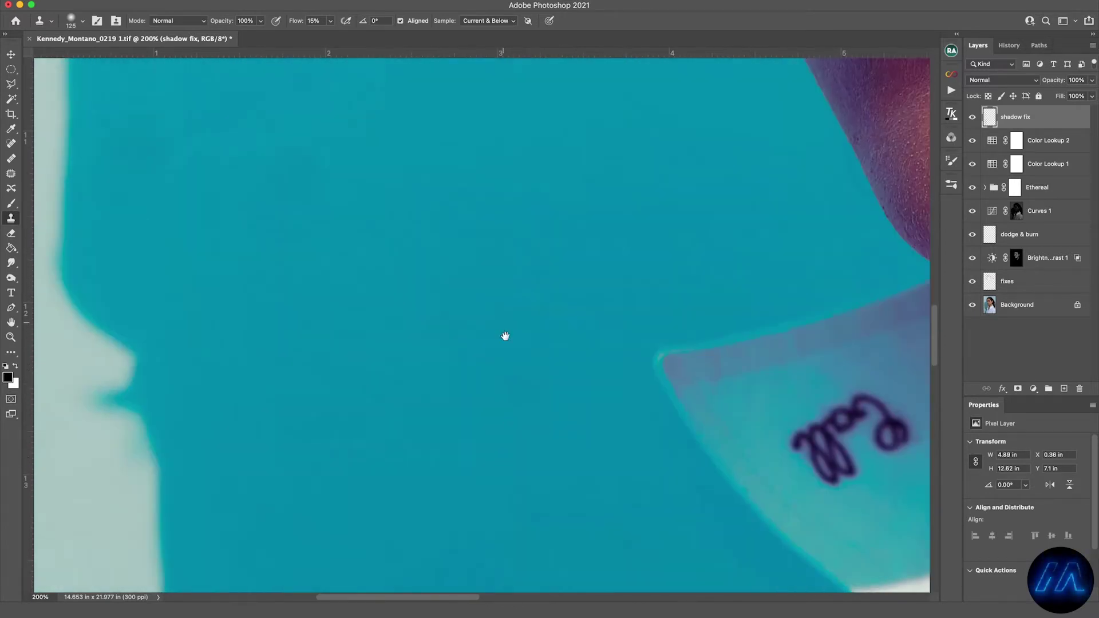
# - Clone clean shadow colour along the edge of the model's jaw with a smaller brush and move up to the shadow's middle
pyautogui.press('[')
pyautogui.press('[')
pyautogui.press('[')
pyautogui.press('[')
pyautogui.press('[')
pyautogui.press('[')
pyautogui.press('[')
pyautogui.keyDown('alt'); pyautogui.click(830, 206); pyautogui.keyUp('alt')
pyautogui.moveTo(875, 211); pyautogui.dragTo(843, 162)
pyautogui.press(']')
pyautogui.press(']')
pyautogui.scroll(4, 173, 345)
pyautogui.hscroll(-1, 172, 345)
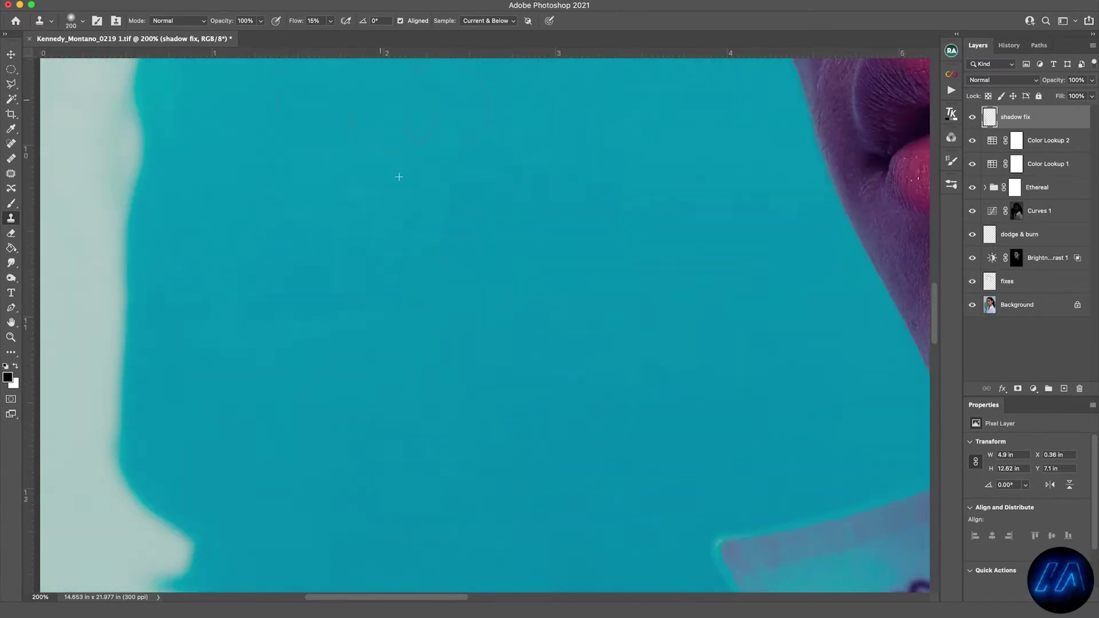
# - Check the shadow's upper interior and edge for remaining uneven patches and touch them up with a smaller Clone Stamp brush
pyautogui.press('[')
pyautogui.press('[')
pyautogui.press('[')
pyautogui.press('[')
pyautogui.press('[')
pyautogui.scroll(3, 399, 177)
pyautogui.hscroll(-1, 399, 177)
pyautogui.scroll(3, 573, 258)
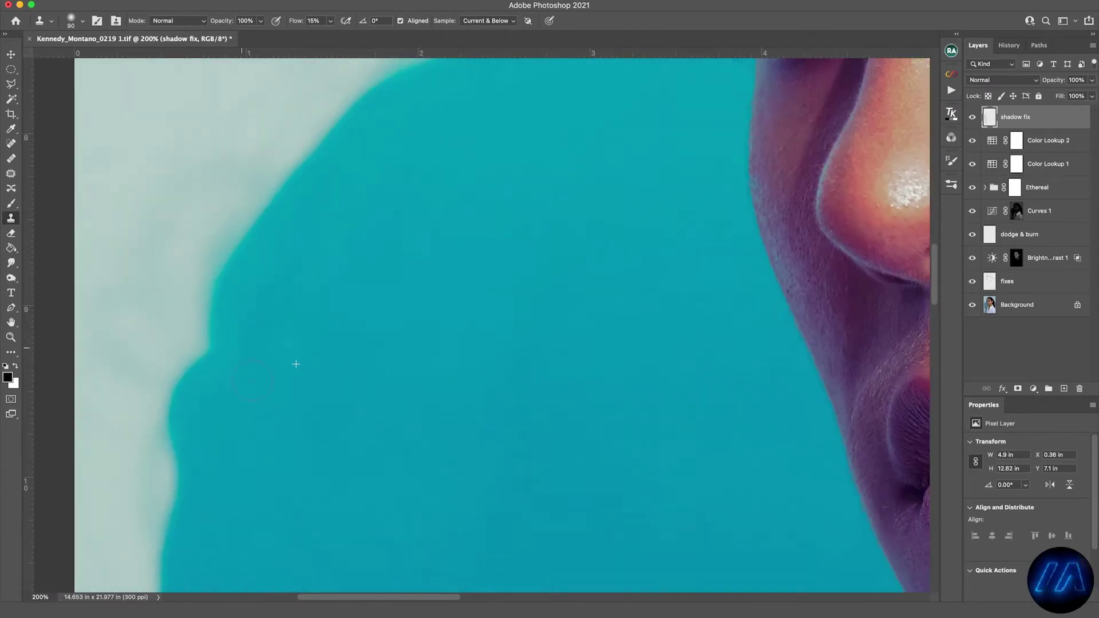
pyautogui.scroll(3, 538, 376)
pyautogui.hscroll(1, 539, 376)
pyautogui.scroll(-20, 466, 363)
pyautogui.hscroll(-2, 466, 363)
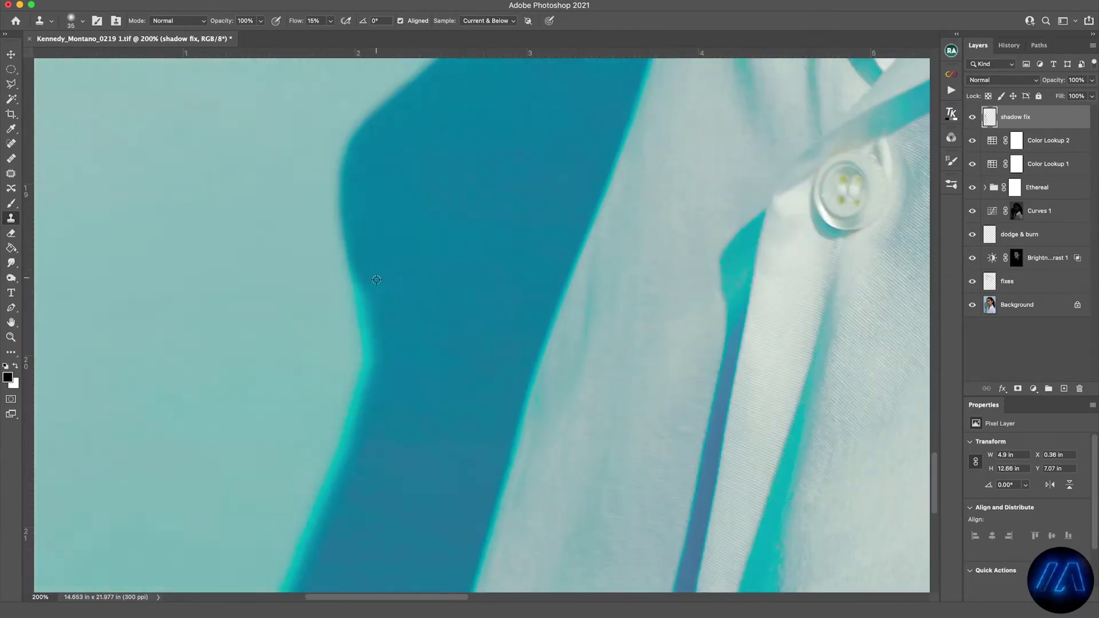
# - Clone away the bright fringe along the shadow's lowest edge and smooth the area beside the shirt with a larger brush
pyautogui.press(']')
pyautogui.scroll(-5, 380, 393)
pyautogui.keyDown('alt'); pyautogui.click(371, 424); pyautogui.keyUp('alt')
pyautogui.moveTo(361, 329); pyautogui.dragTo(333, 427)
pyautogui.press(']')
pyautogui.press(']')
pyautogui.press(']')
pyautogui.press(']')
pyautogui.press(']')
pyautogui.moveTo(553, 165)
pyautogui.mouseDown()
pyautogui.moveTo(533, 263)
pyautogui.moveTo(455, 353)
pyautogui.moveTo(389, 399)
pyautogui.mouseUp()
# - Review the retouched shadow across the whole portrait and save the document
pyautogui.scroll(-5, 571, 109)
pyautogui.scroll(10, 493, 332)
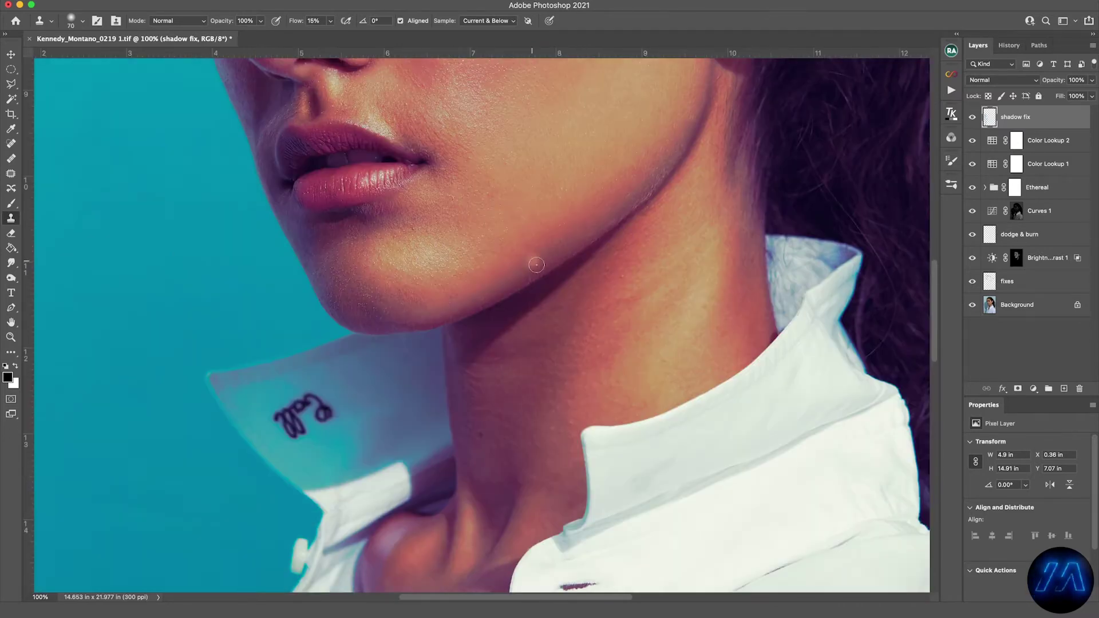
pyautogui.scroll(-5, 532, 262)
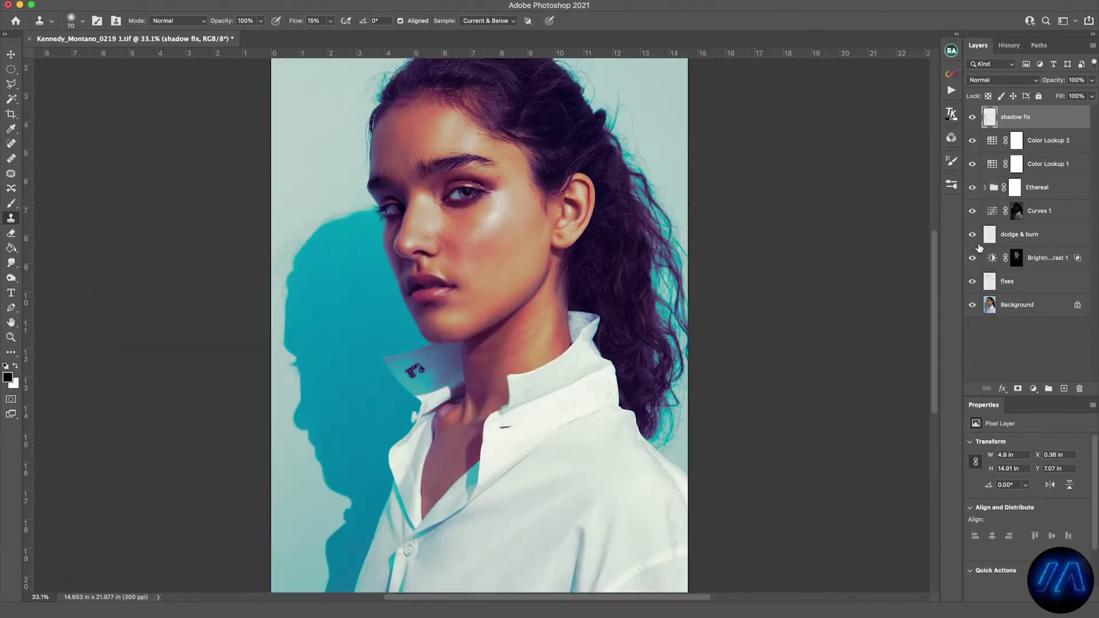
pyautogui.press('super+s')
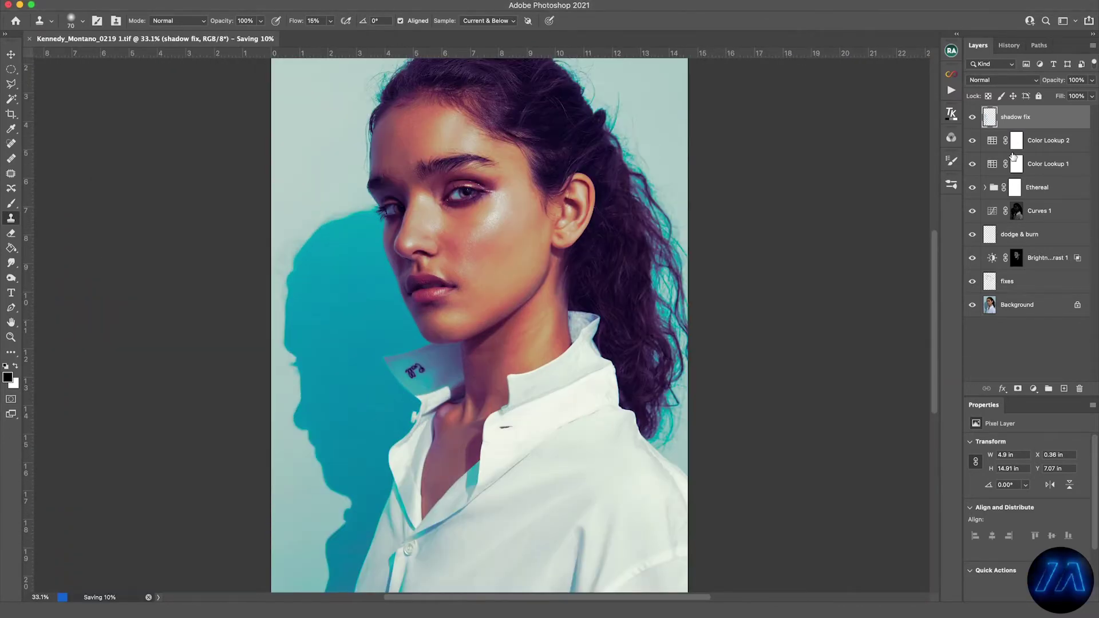
# - Stamp all visible layers into a new top layer and name it crf
pyautogui.press('super+alt+shift+e')
pyautogui.doubleClick(1018, 117)
pyautogui.write('crf')
pyautogui.press('Return')
# - Apply the Camera Raw Filter to the crf layer with Shadows +12, Blacks +23 and slightly raised Clarity
pyautogui.click(281, 2)
pyautogui.click(301, 77)
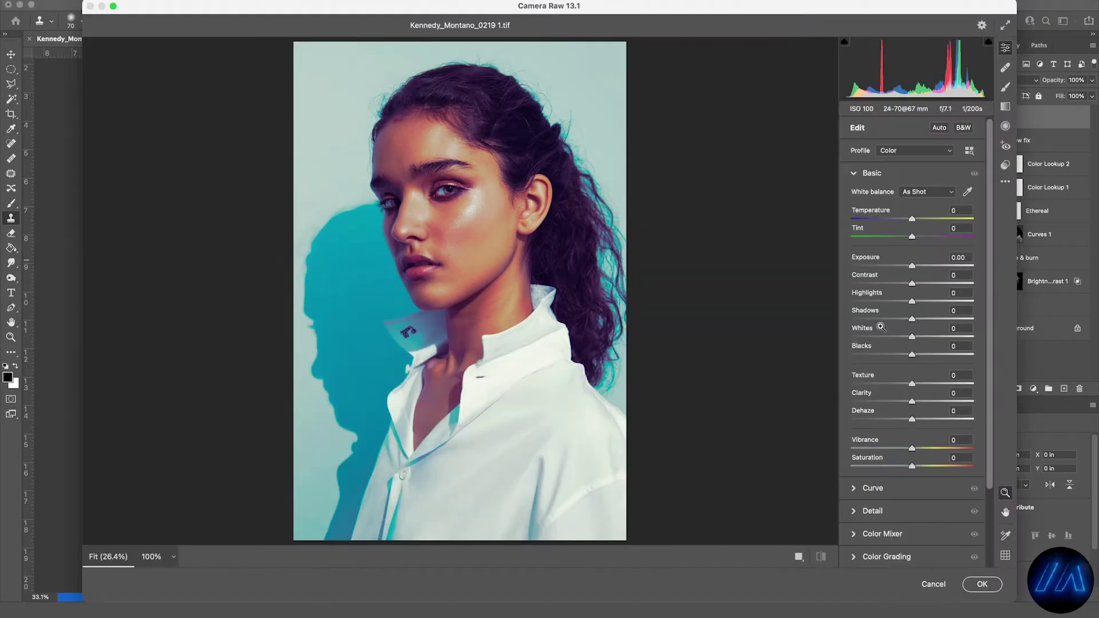
pyautogui.moveTo(912, 319)
pyautogui.mouseDown()
pyautogui.moveTo(932, 322)
pyautogui.moveTo(912, 326)
pyautogui.moveTo(917, 355)
pyautogui.moveTo(927, 355)
pyautogui.moveTo(920, 319)
pyautogui.mouseUp()
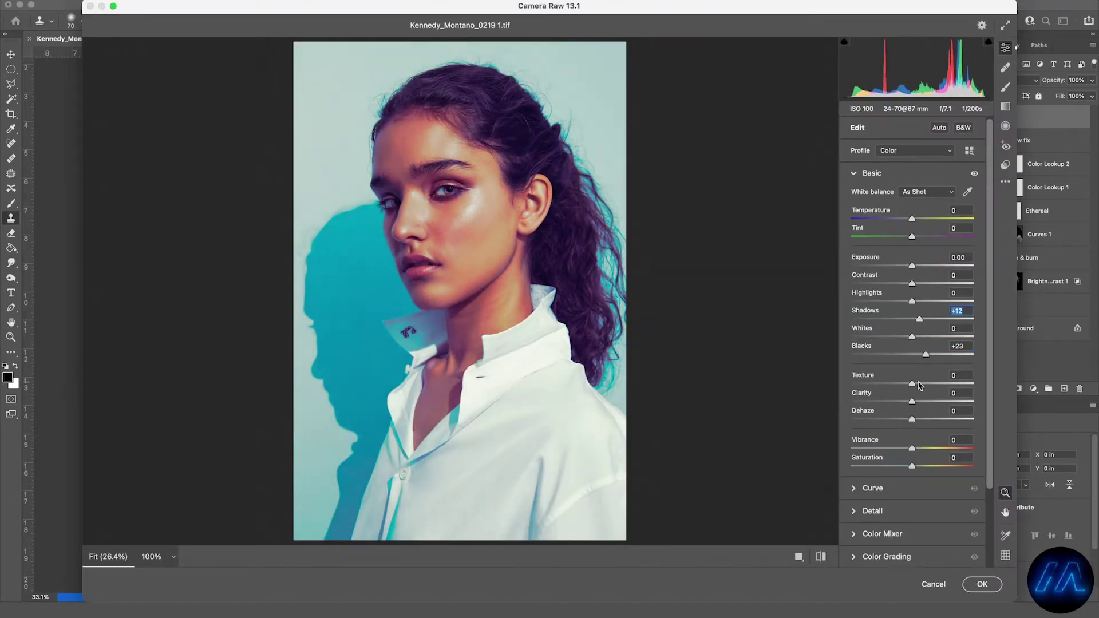
pyautogui.moveTo(911, 401); pyautogui.dragTo(914, 402)
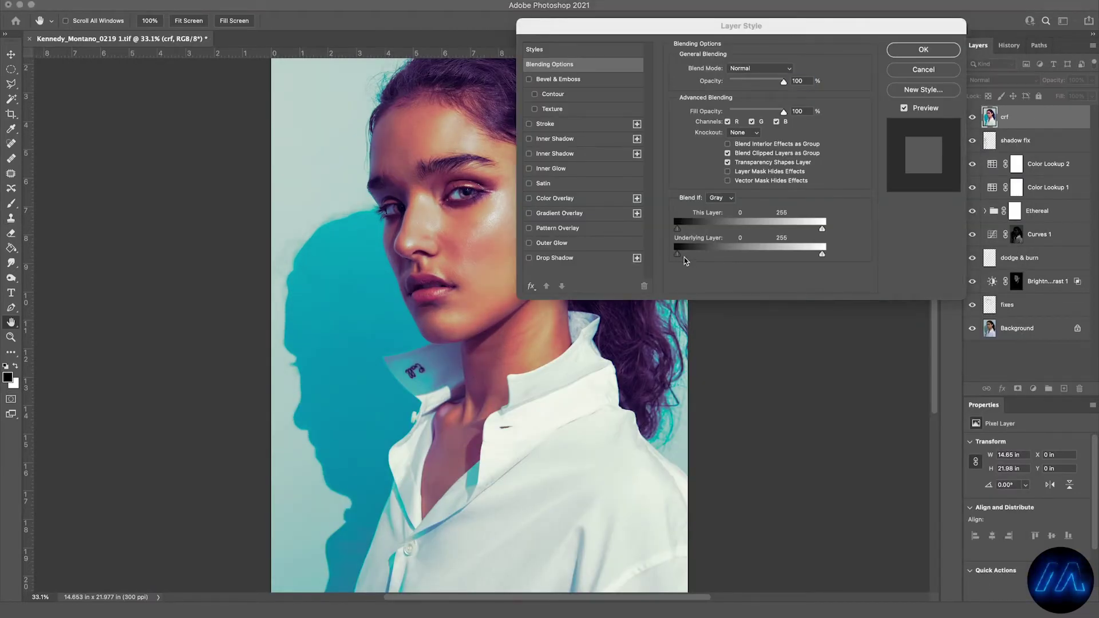
# - Set the crf layer's Blend If for the underlying layer, splitting the black slider to 0 / 71 and the white slider towards the midtones
pyautogui.moveTo(677, 254); pyautogui.dragTo(719, 255)
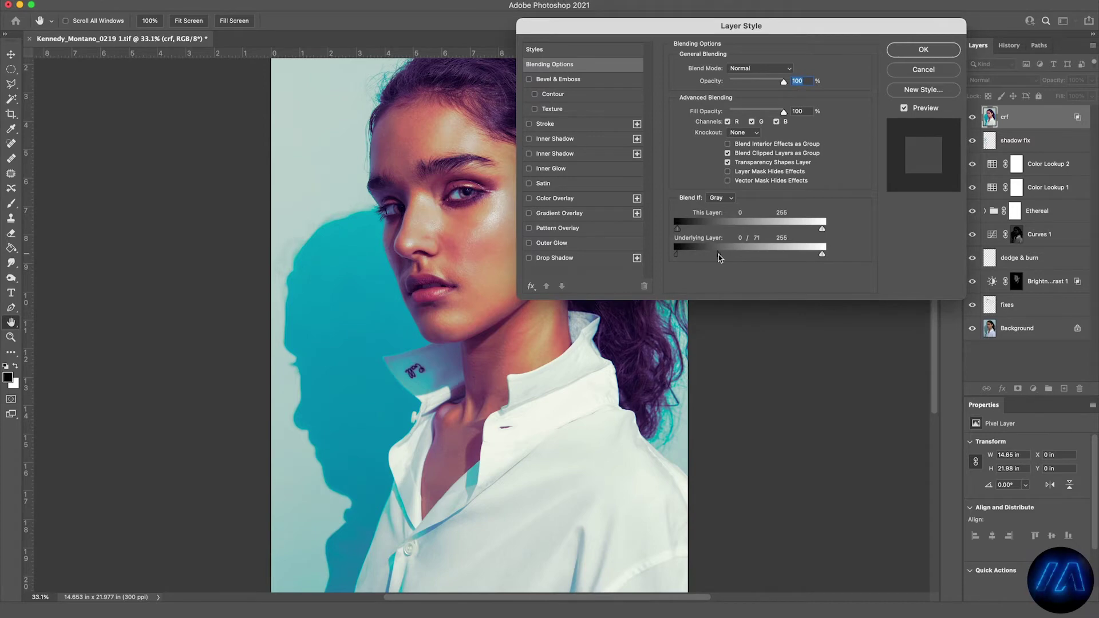
pyautogui.moveTo(822, 254); pyautogui.dragTo(768, 255)
pyautogui.click(917, 50)
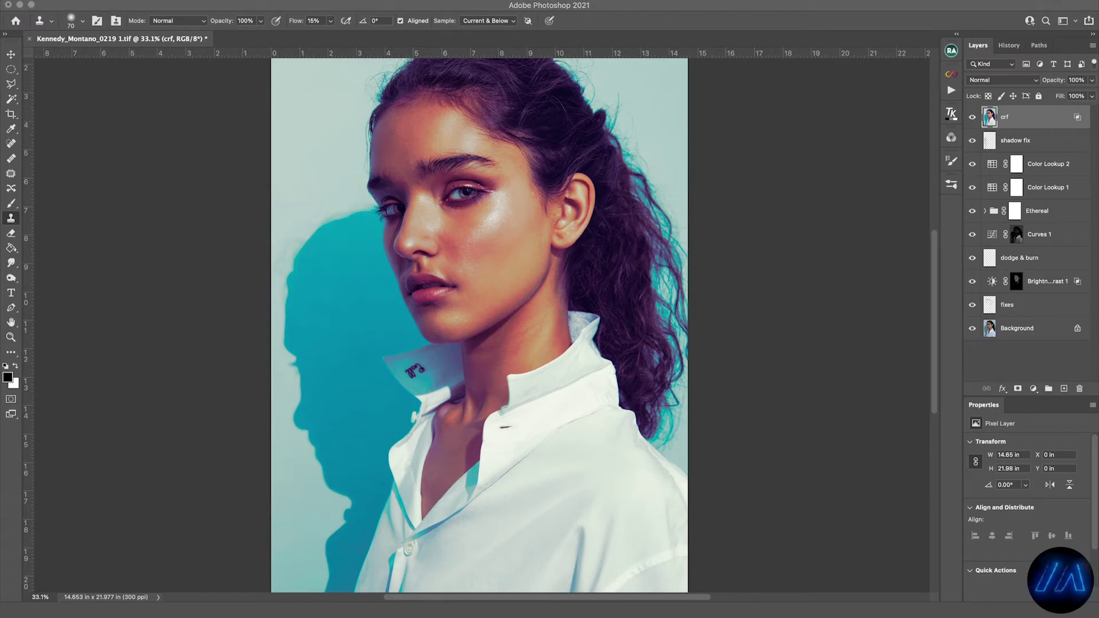
pyautogui.scroll(-3, 533, 423)
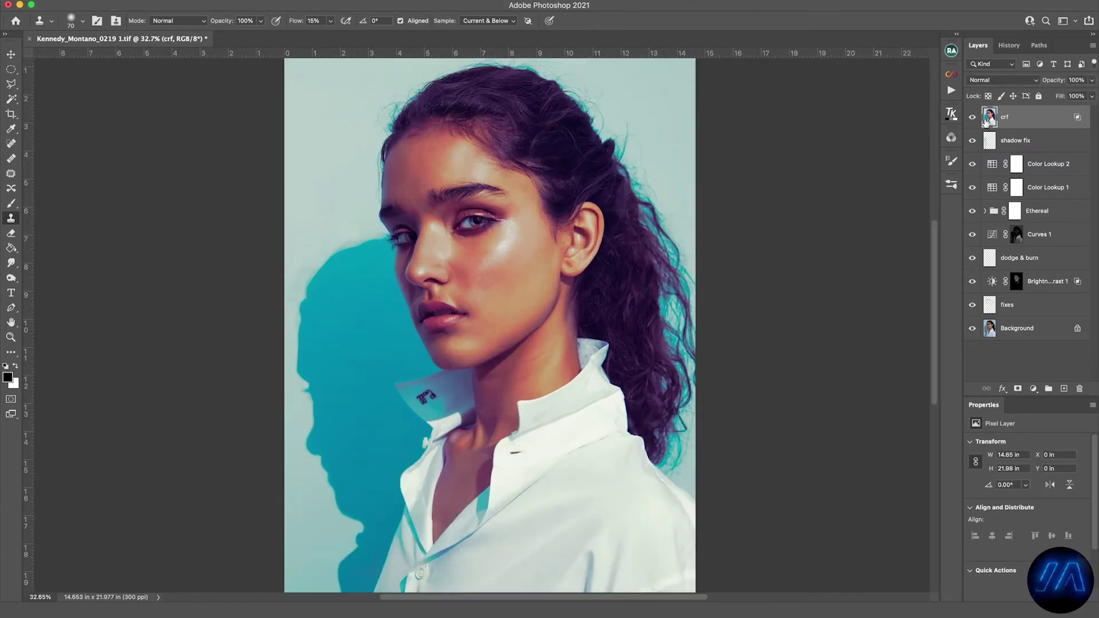
# - Compare the portrait with and without the crf layer and reapply the Camera Raw Filter to it with Shadows +42
pyautogui.click(972, 118)
pyautogui.click(973, 118)
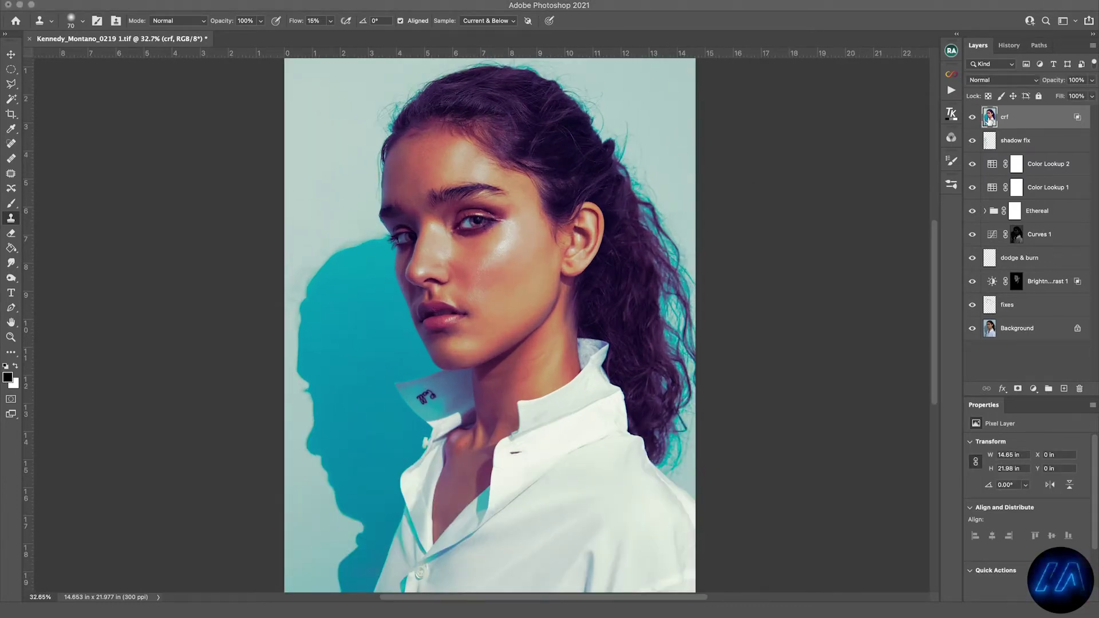
pyautogui.click(263, 2)
pyautogui.click(284, 77)
pyautogui.moveTo(912, 319); pyautogui.dragTo(938, 325)
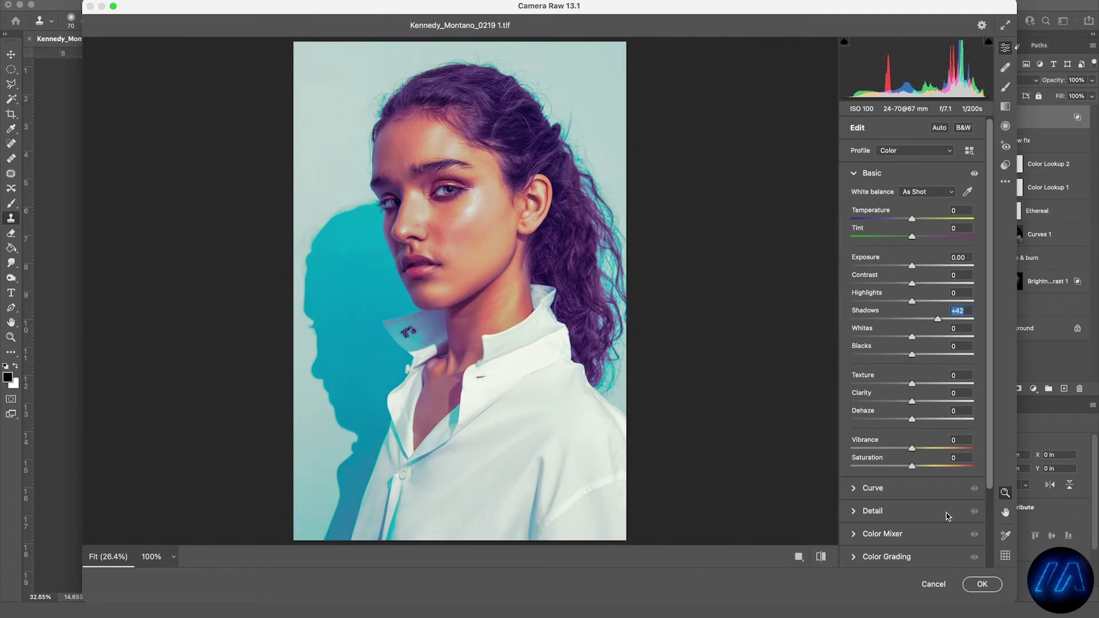
pyautogui.click(981, 584)
# - Reduce the crf layer's opacity to 50% and add a white layer mask to it
pyautogui.click(1090, 80)
pyautogui.moveTo(1091, 94); pyautogui.dragTo(1065, 96)
pyautogui.click(1017, 389)
# - Paint black at 15% flow on the crf mask over the hair to hide the Camera Raw effect there
pyautogui.press('b')
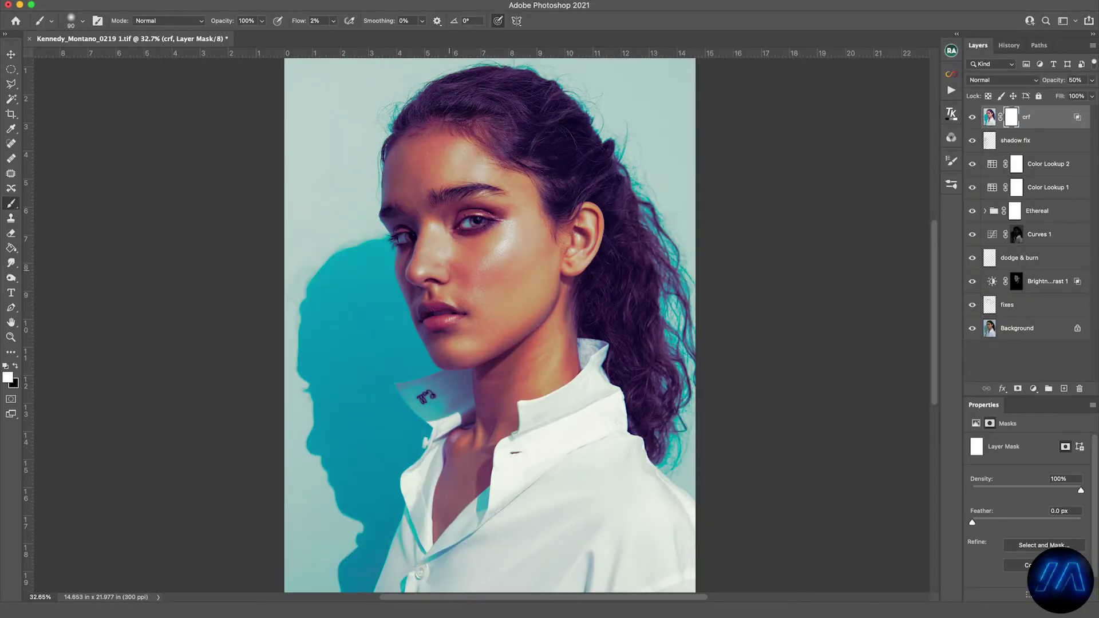
pyautogui.press('x')
pyautogui.click(333, 21)
pyautogui.click(333, 21)
pyautogui.moveTo(604, 165); pyautogui.dragTo(623, 204)
pyautogui.press('[')
pyautogui.press('[')
pyautogui.press('[')
pyautogui.press('[')
pyautogui.press('[')
pyautogui.press('[')
pyautogui.press('[')
pyautogui.press('[')
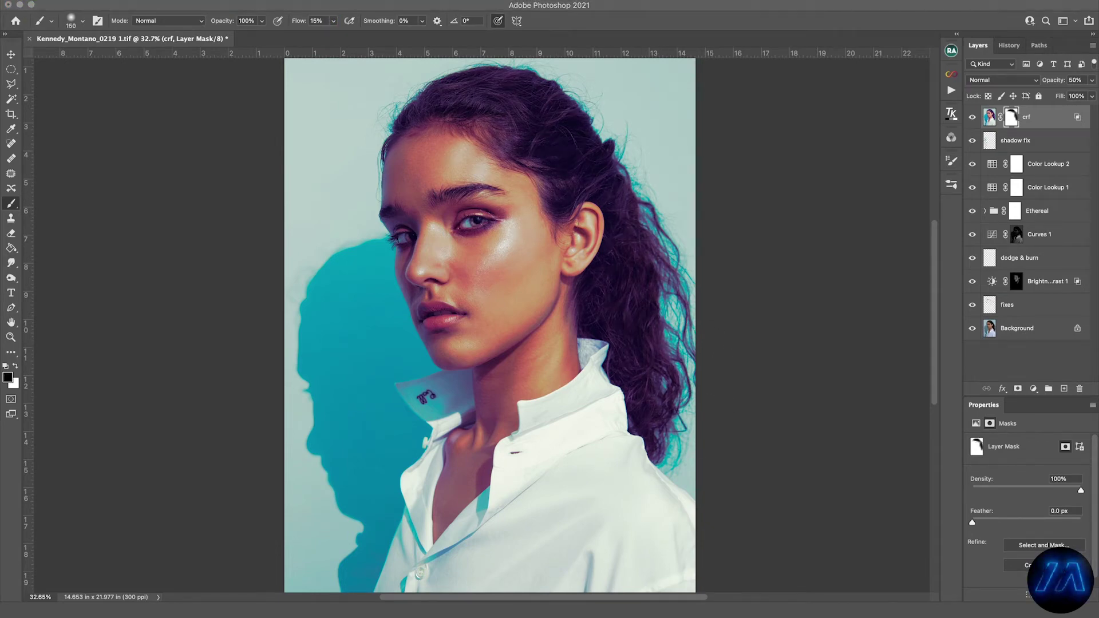
# - Create a new layer above crf and name it circle
pyautogui.click(1064, 388)
pyautogui.doubleClick(1013, 117)
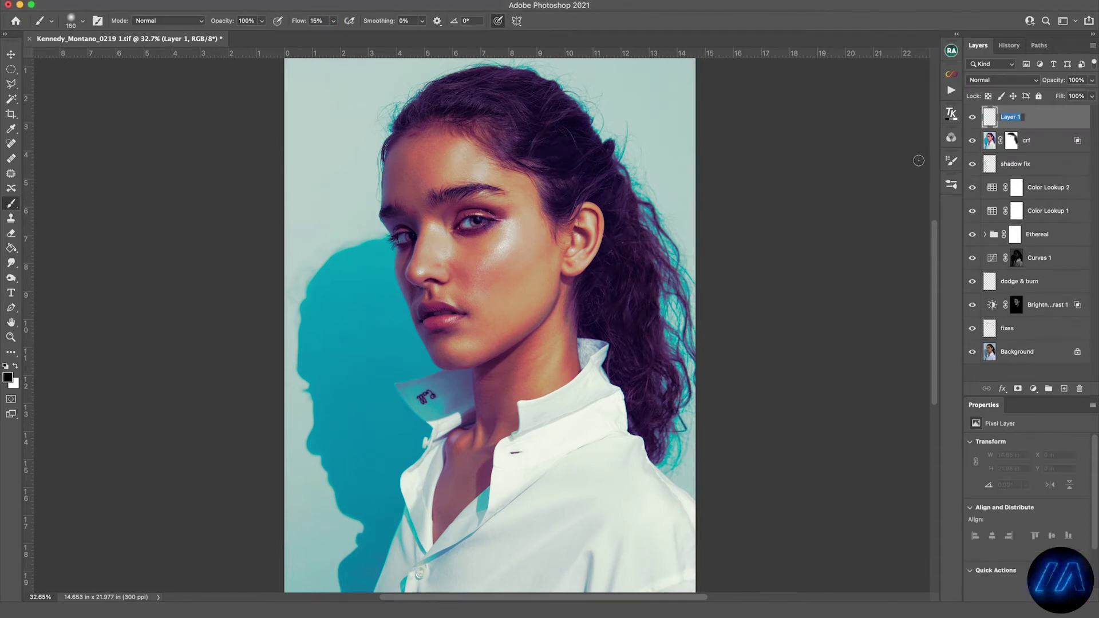
pyautogui.write('circle')
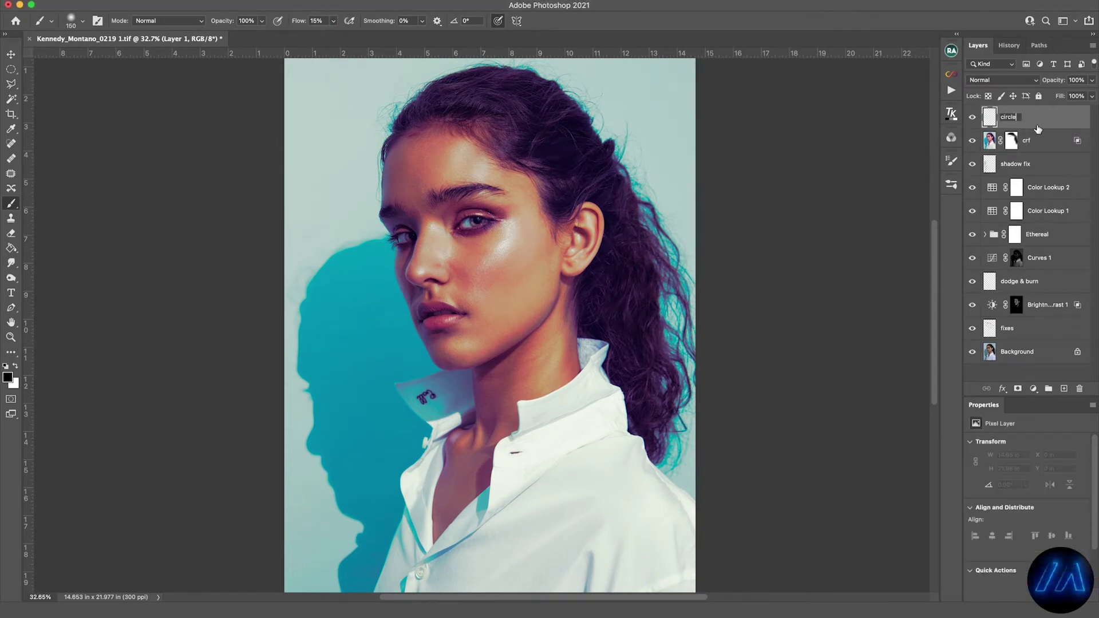
pyautogui.press('Return')
# - Set the foreground colour to red #e82d2d and the circle layer's blend mode to Overlay
pyautogui.press('n')
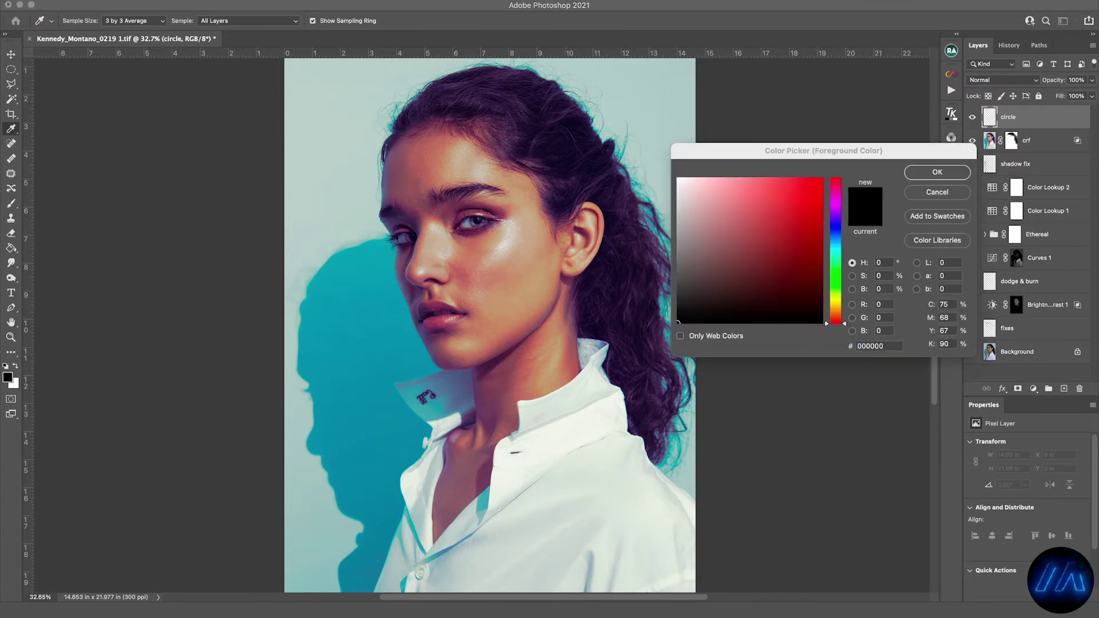
pyautogui.click(884, 347)
pyautogui.write('e82d2d')
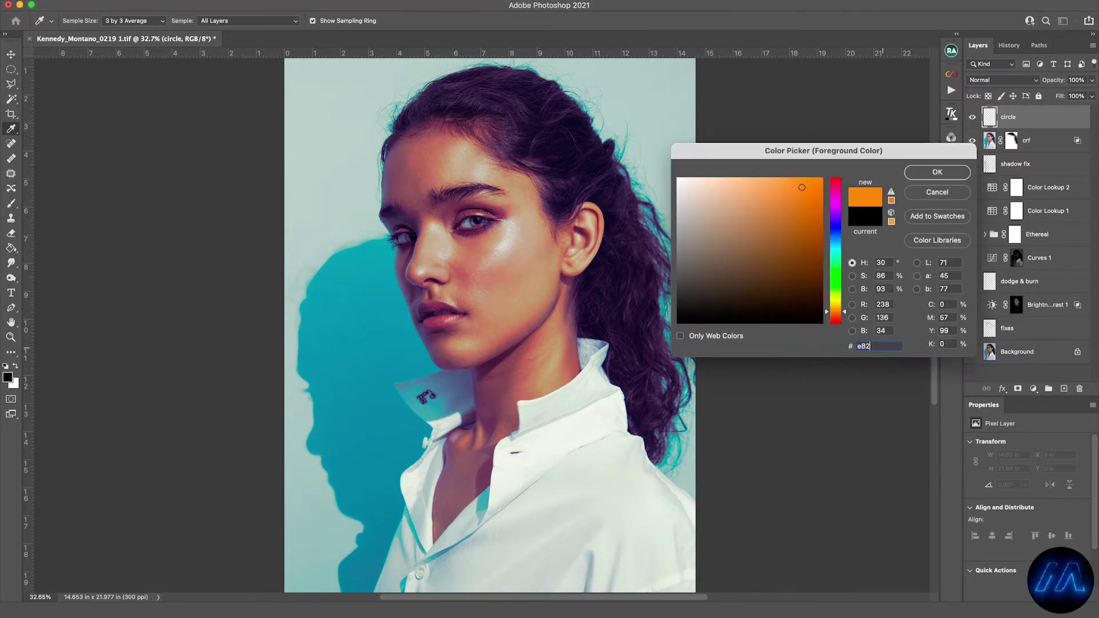
pyautogui.click(926, 174)
pyautogui.click(1002, 80)
pyautogui.click(989, 228)
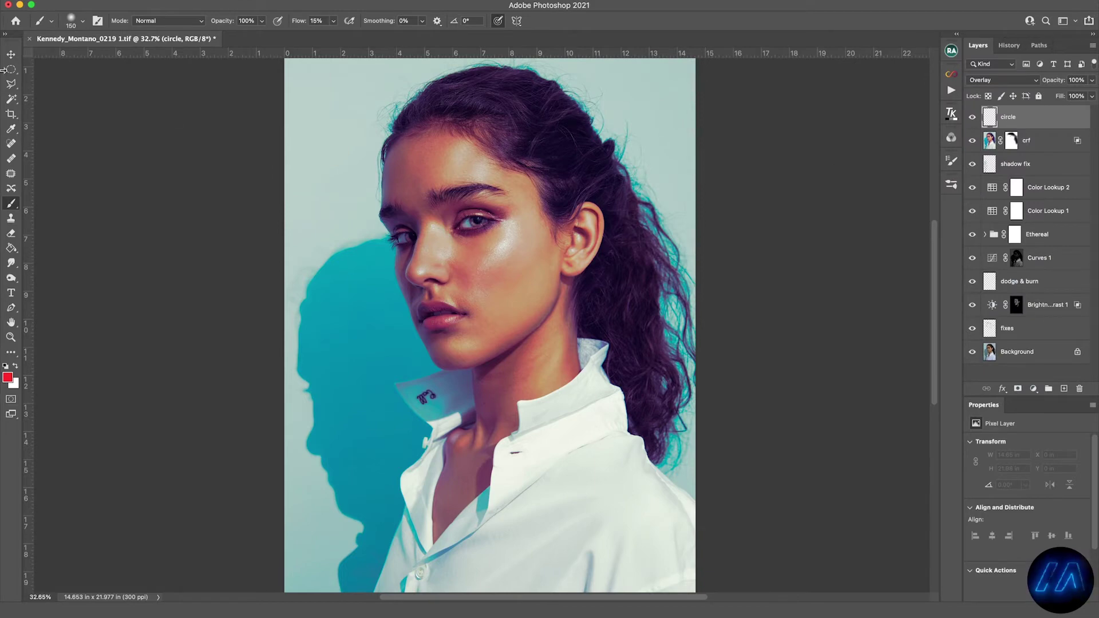
# - Make a circular selection about 13 in wide around the head, fill it with the red foreground colour and deselect
pyautogui.press('m')
pyautogui.moveTo(345, 112); pyautogui.dragTo(780, 475)
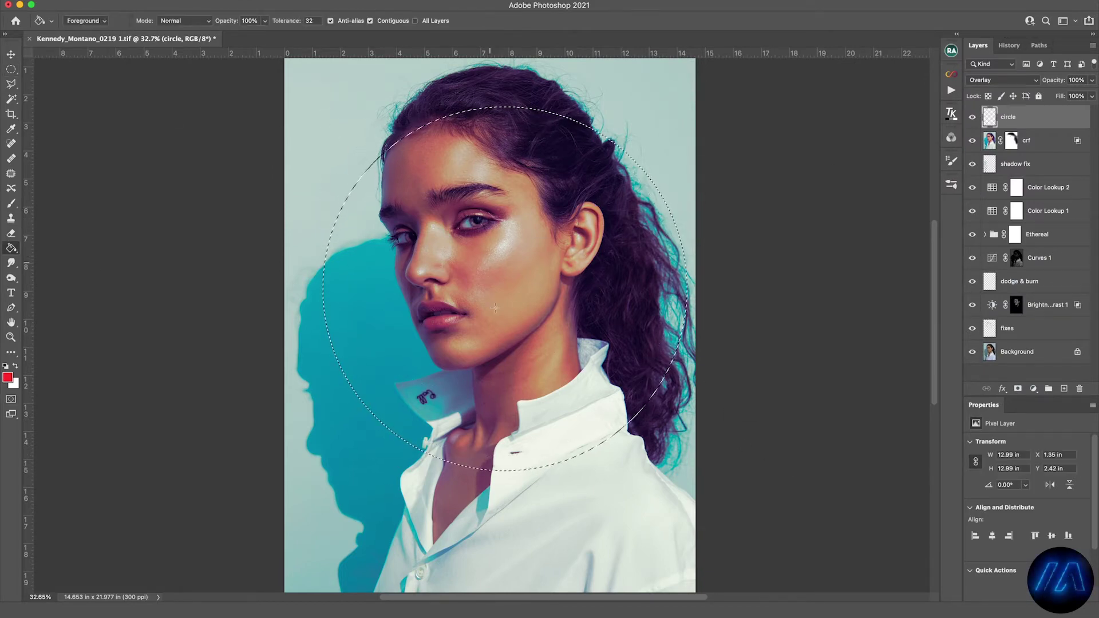
pyautogui.hotkey('alt', 'BackSpace')
pyautogui.hotkey('ctrl', 'd')
# - Move the red circle behind the head to about X 0.8 in, Y 1.65 in and hide the transform controls
pyautogui.press('v')
pyautogui.moveTo(531, 223); pyautogui.dragTo(515, 203)
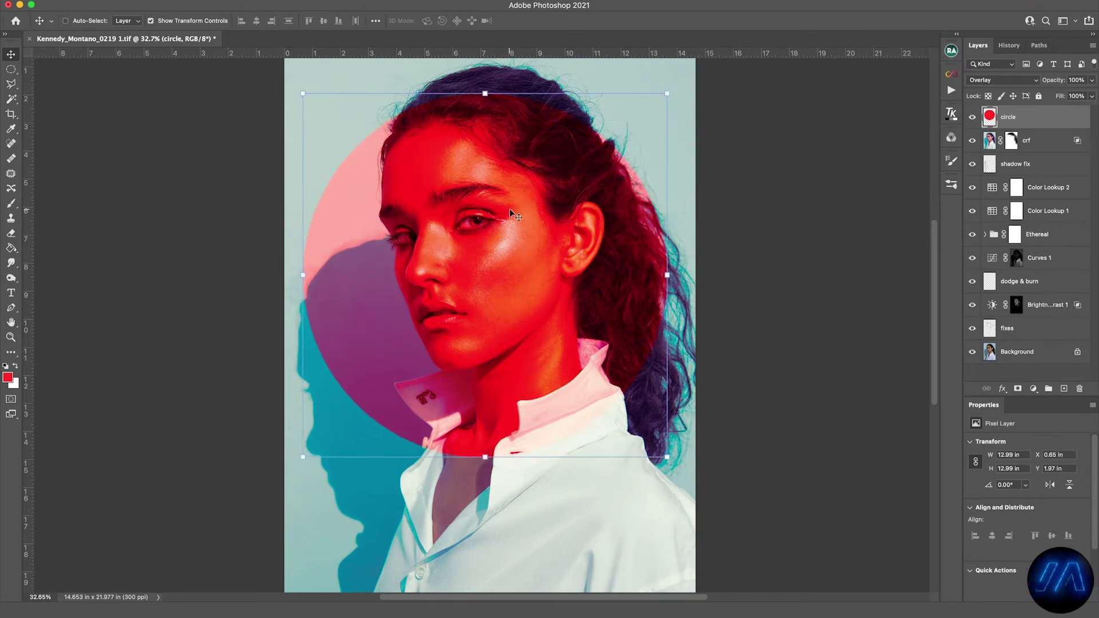
pyautogui.click(150, 20)
pyautogui.hotkey('shift', 'Right')
pyautogui.hotkey('shift', 'Right')
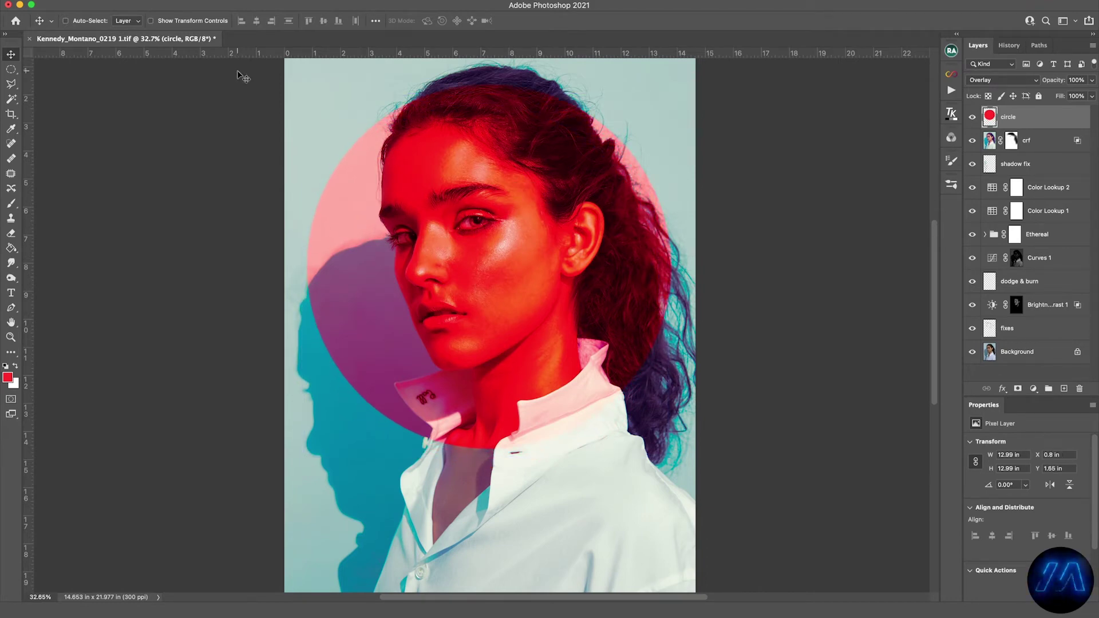
# - Hide the circle layer and stamp all visible layers into a new layer directly above crf
pyautogui.click(971, 117)
pyautogui.click(1030, 140)
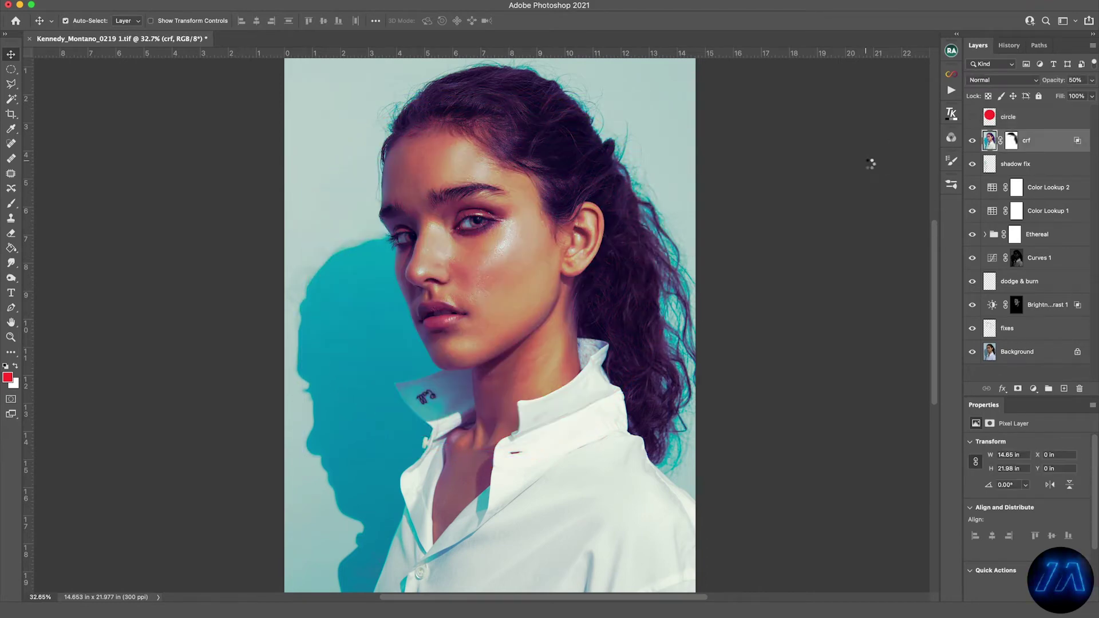
pyautogui.hotkey('ctrl', 'alt', 'shift', 'e')
# - Select the woman as the subject and open Select and Mask with the Brush tool active
pyautogui.press('w')
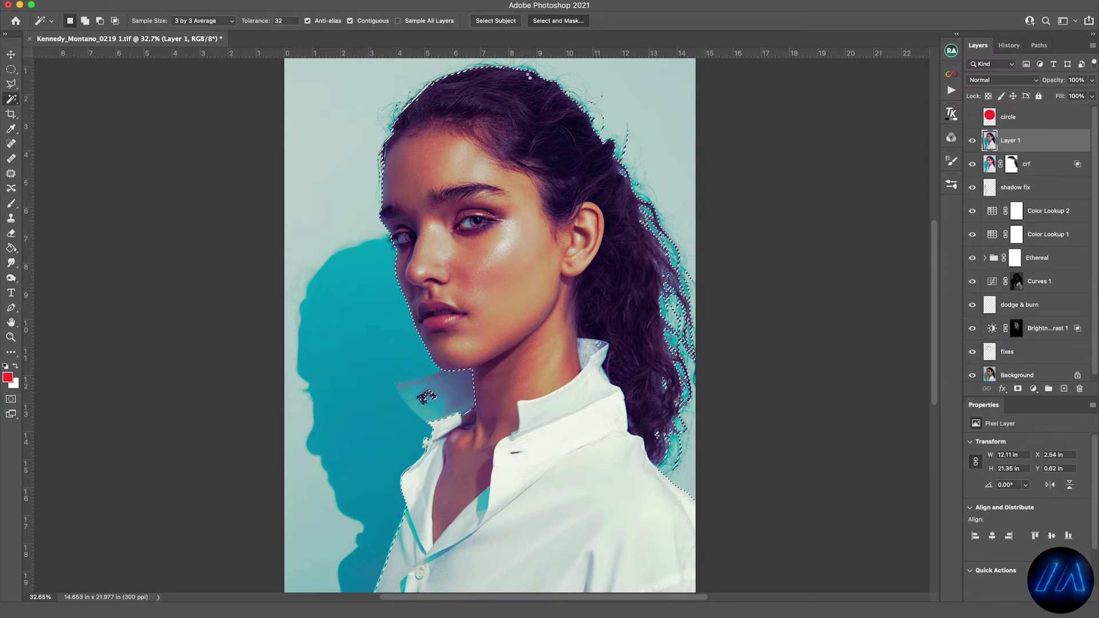
pyautogui.press('super+alt+r')
pyautogui.click(10, 84)
# - Paint the missing embroidered collar flap under the chin into the selection, following its outer edges with adjusted brush sizes
pyautogui.press(']')
pyautogui.press(']')
pyautogui.moveTo(405, 396); pyautogui.dragTo(423, 400)
pyautogui.keyDown('super'); pyautogui.click(410, 424); pyautogui.keyUp('super')
pyautogui.keyDown('super'); pyautogui.click(410, 425); pyautogui.keyUp('super')
pyautogui.click(425, 392)
pyautogui.press('[')
pyautogui.press('[')
pyautogui.press('[')
pyautogui.press('[')
pyautogui.press('[')
pyautogui.press('[')
pyautogui.press('[')
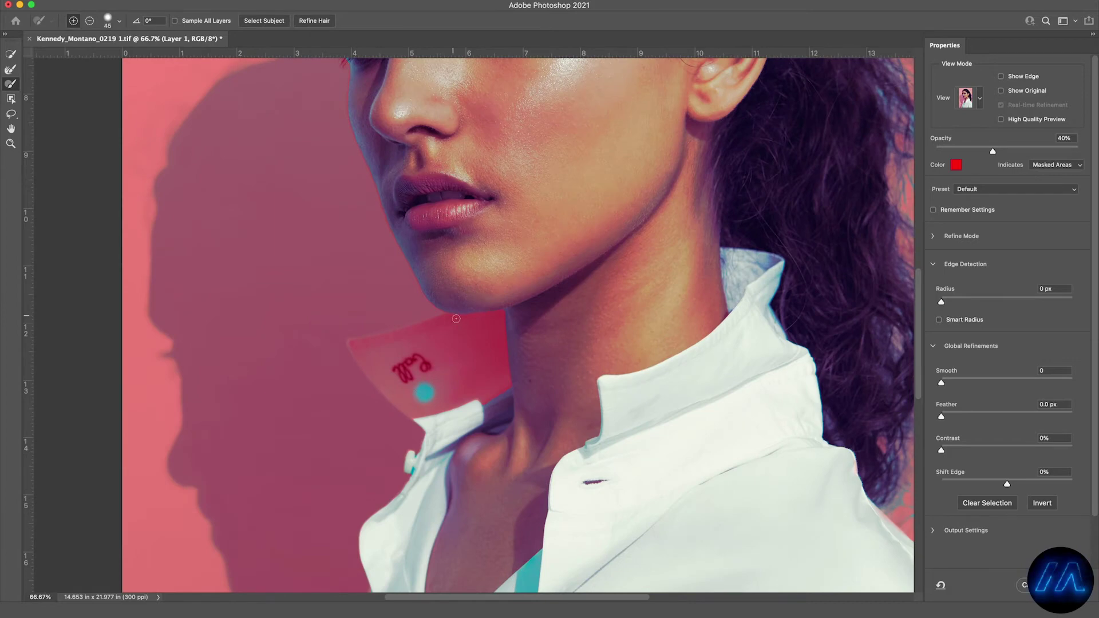
pyautogui.moveTo(456, 316)
pyautogui.mouseDown()
pyautogui.moveTo(410, 329)
pyautogui.moveTo(431, 323)
pyautogui.mouseUp()
pyautogui.keyDown('super'); pyautogui.click(346, 345); pyautogui.keyUp('super')
pyautogui.keyDown('super'); pyautogui.click(345, 345); pyautogui.keyUp('super')
pyautogui.click(119, 20)
pyautogui.moveTo(665, 254)
pyautogui.mouseDown()
pyautogui.moveTo(362, 349)
pyautogui.moveTo(433, 444)
pyautogui.moveTo(564, 556)
pyautogui.moveTo(555, 321)
pyautogui.moveTo(400, 372)
pyautogui.moveTo(554, 324)
pyautogui.mouseUp()
pyautogui.press(']')
pyautogui.press(']')
pyautogui.press(']')
pyautogui.moveTo(730, 268)
pyautogui.mouseDown()
pyautogui.moveTo(865, 446)
pyautogui.moveTo(628, 561)
pyautogui.moveTo(614, 556)
pyautogui.moveTo(698, 311)
pyautogui.moveTo(765, 386)
pyautogui.moveTo(754, 494)
pyautogui.moveTo(540, 420)
pyautogui.moveTo(656, 366)
pyautogui.moveTo(542, 392)
pyautogui.moveTo(577, 434)
pyautogui.moveTo(549, 435)
pyautogui.mouseUp()
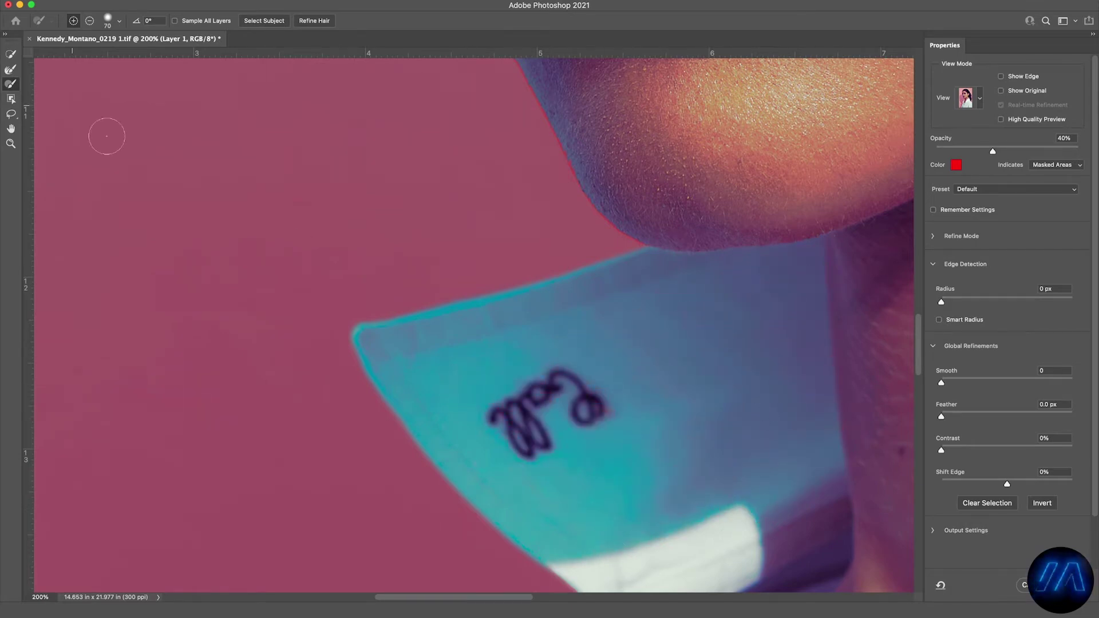
# - Refine the selection edge along the chin, lips, eyelashes and brow with a size 20 Refine Edge Brush
pyautogui.press('r')
pyautogui.moveTo(483, 93); pyautogui.dragTo(425, 209)
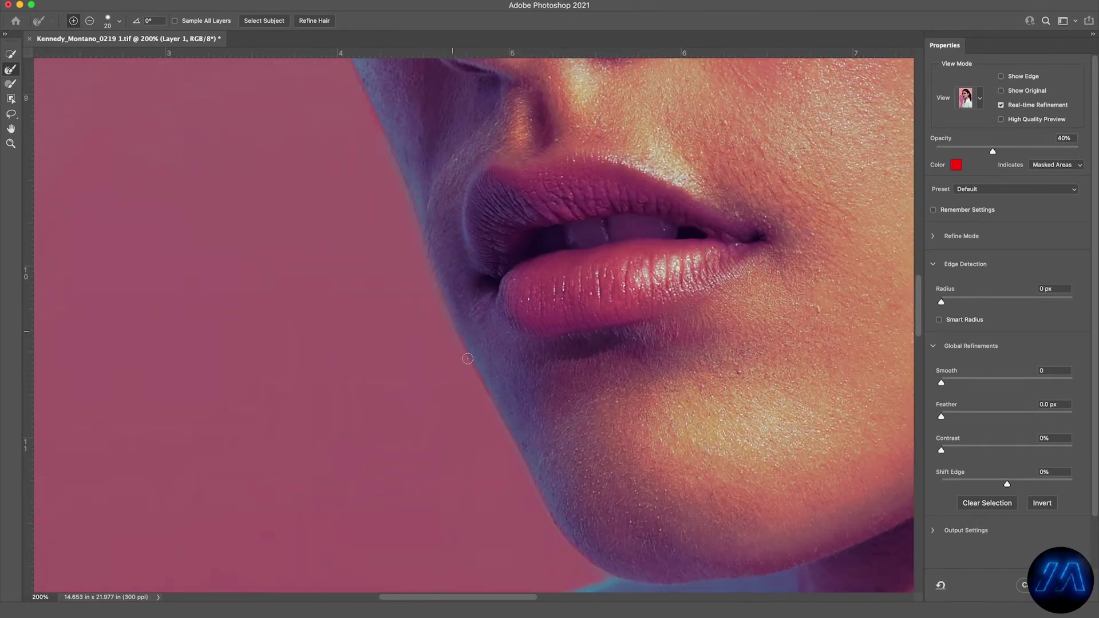
pyautogui.scroll(5, 468, 359)
pyautogui.scroll(5, 441, 461)
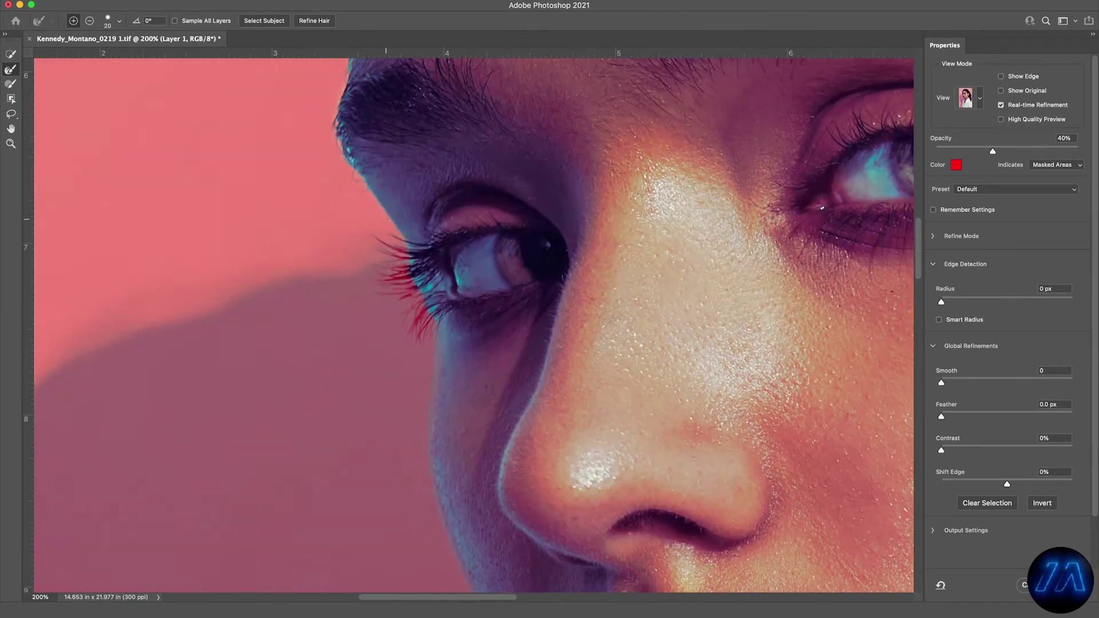
pyautogui.scroll(5, 474, 321)
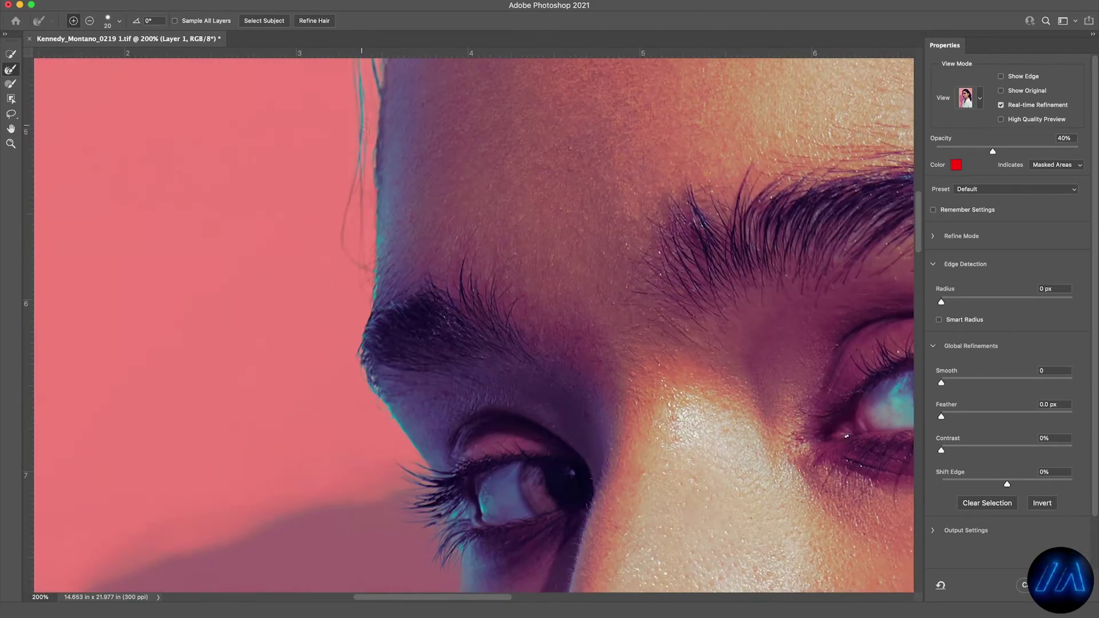
pyautogui.scroll(5, 443, 180)
# - Refine the selection around the forehead hairline and its loose strands, enlarging the Refine Edge Brush to 80
pyautogui.press(']')
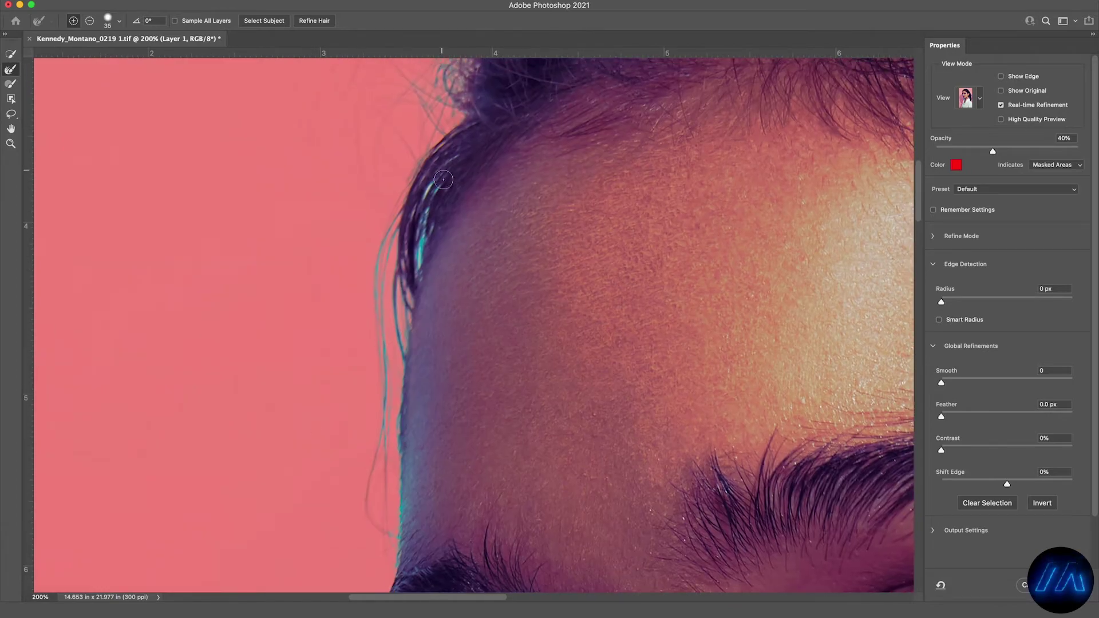
pyautogui.scroll(5, 311, 141)
pyautogui.press(']')
pyautogui.press(']')
pyautogui.press(']')
pyautogui.press(']')
pyautogui.press(']')
pyautogui.press(']')
pyautogui.press(']')
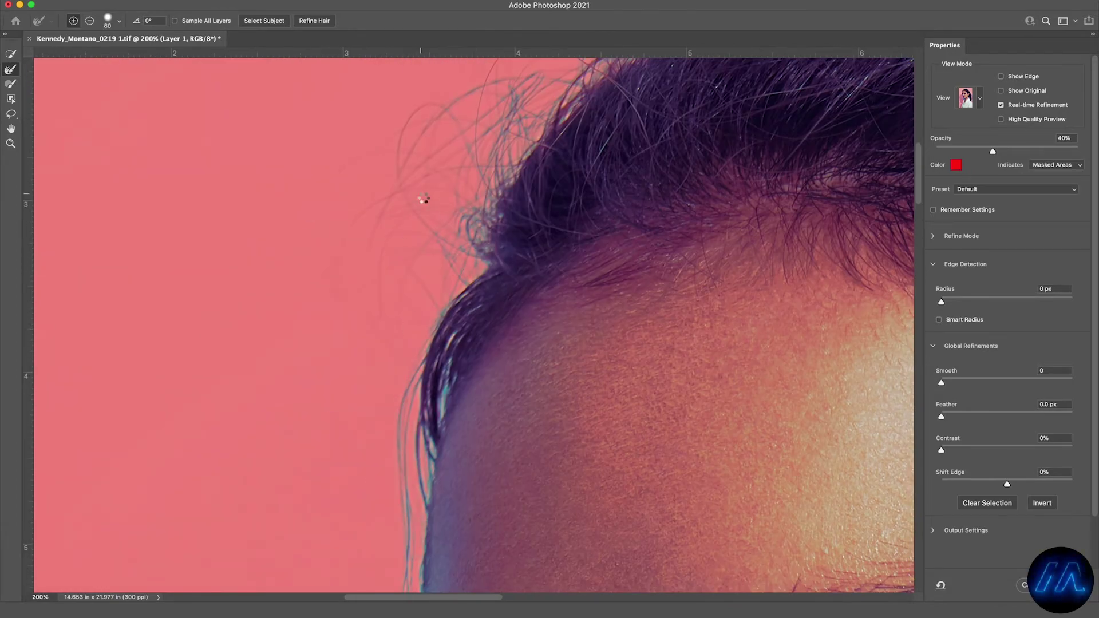
# - Refine the selection around the flyaway hairs over the crown and back of the head
pyautogui.scroll(5, 425, 199)
pyautogui.scroll(5, 794, 150)
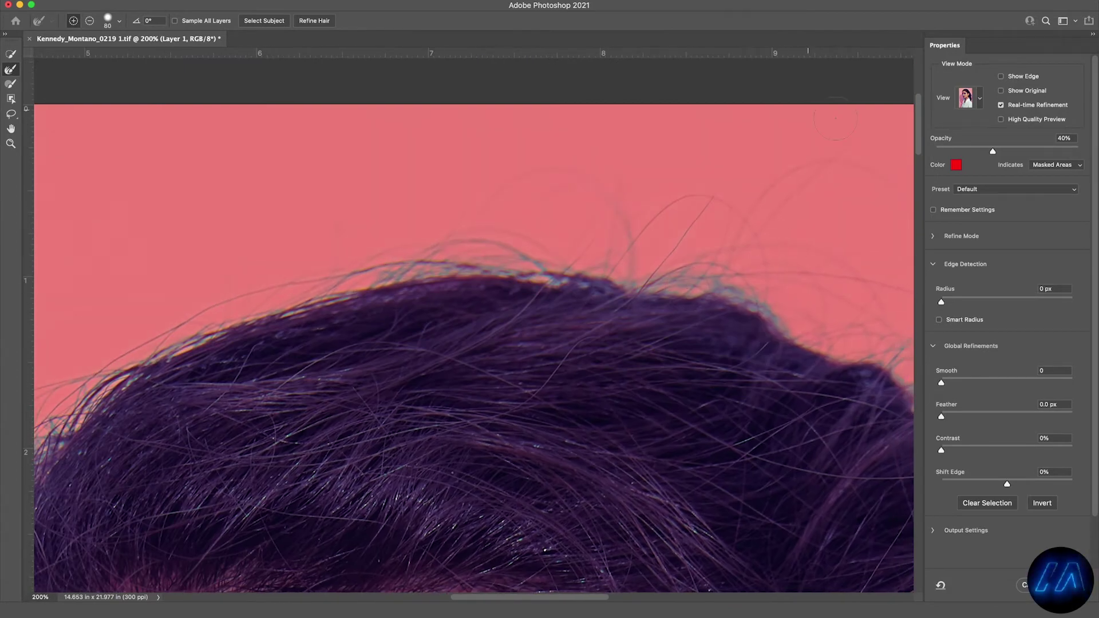
pyautogui.hscroll(10, 835, 119)
pyautogui.scroll(-5, 779, 355)
pyautogui.hscroll(5, 778, 355)
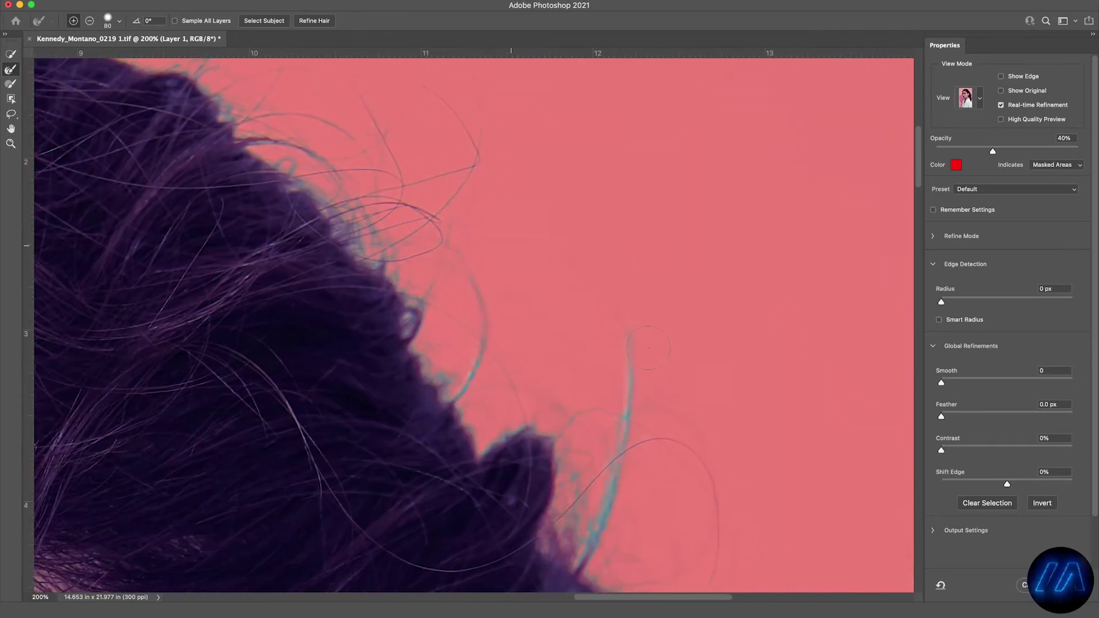
pyautogui.moveTo(684, 459); pyautogui.dragTo(440, 237)
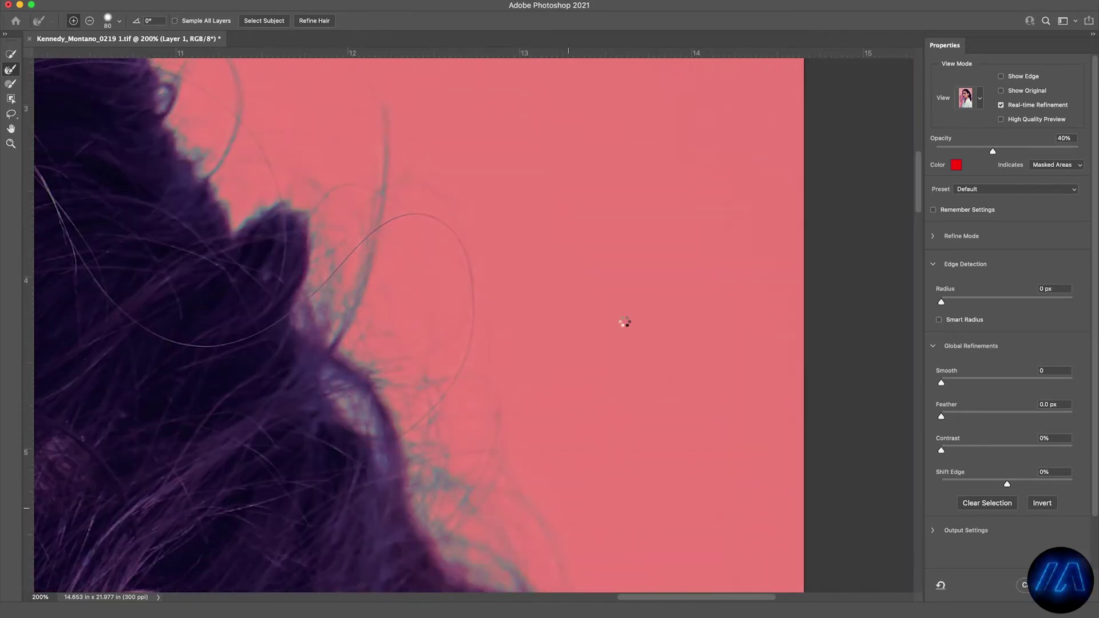
# - Refine the selection down the outer edge of the ponytail to its loose ends above the shoulder
pyautogui.scroll(-5, 625, 322)
pyautogui.hscroll(2, 625, 322)
pyautogui.scroll(-5, 627, 557)
pyautogui.hscroll(2, 627, 557)
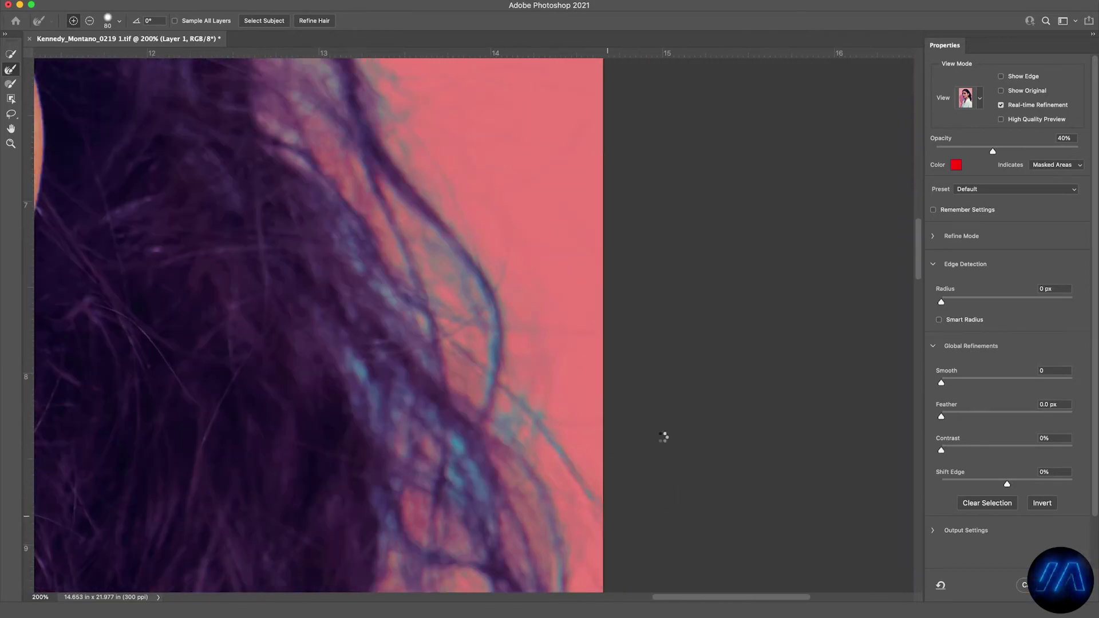
pyautogui.scroll(-5, 483, 188)
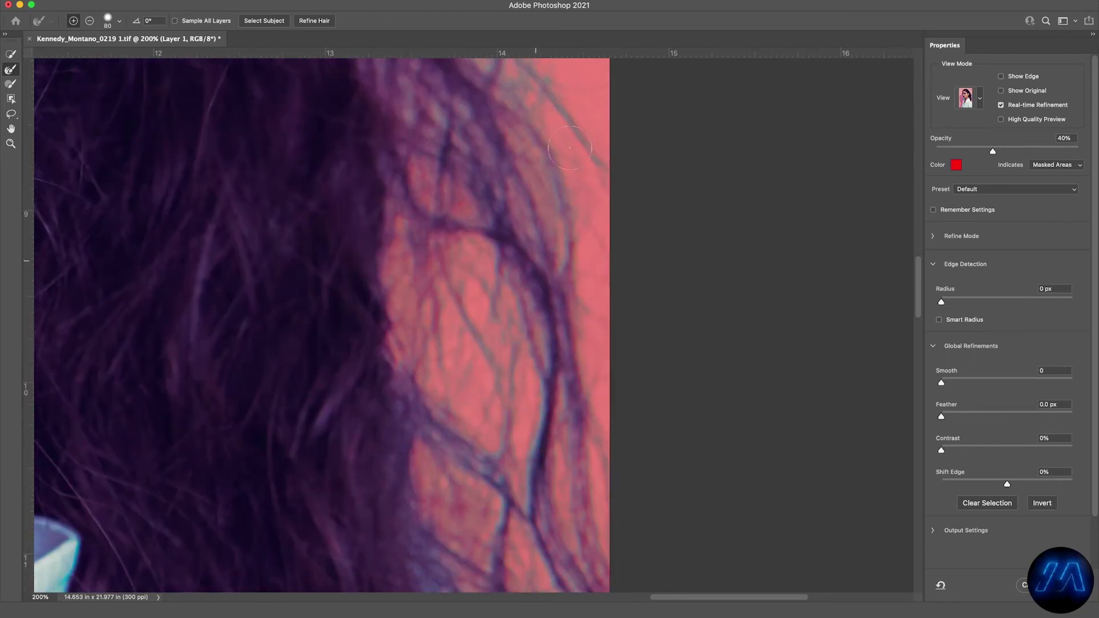
pyautogui.scroll(-7, 513, 432)
pyautogui.hscroll(2, 513, 432)
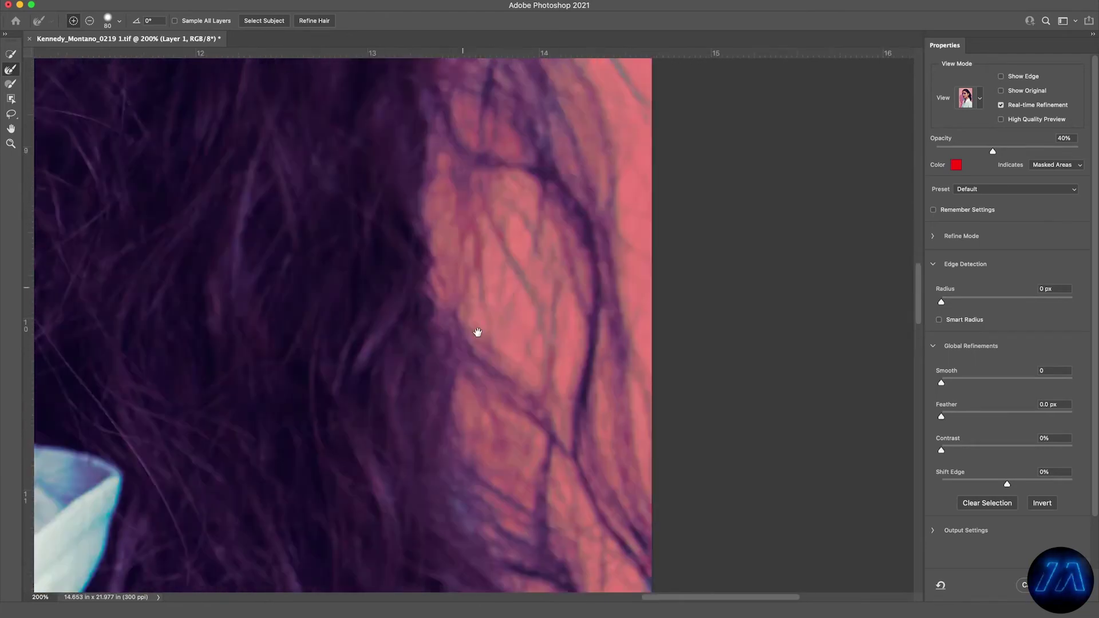
pyautogui.scroll(-5, 478, 172)
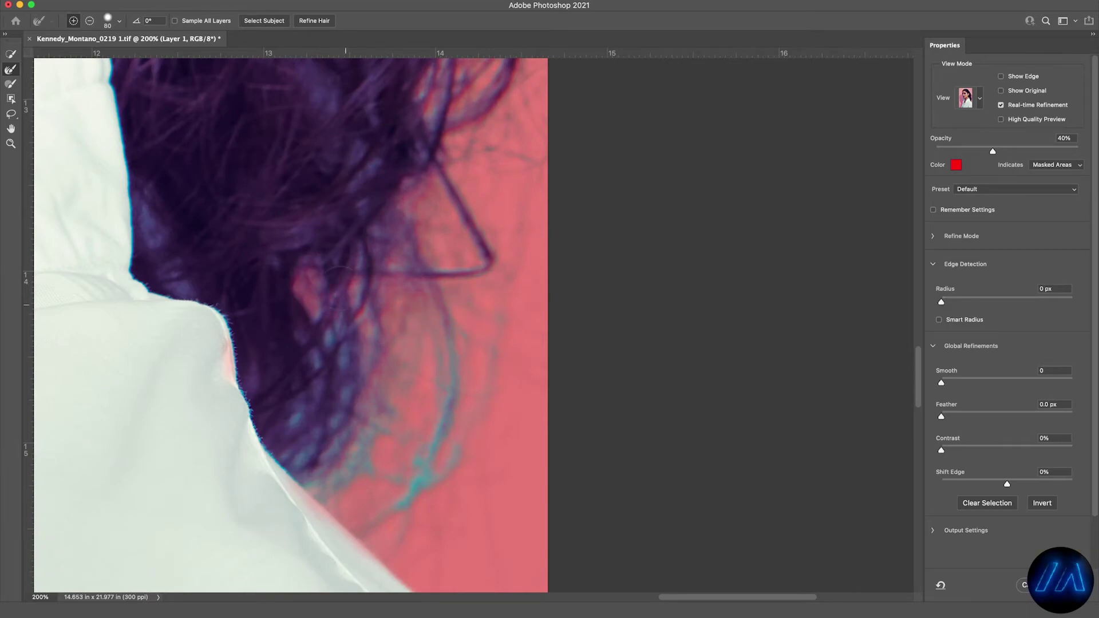
# - Paint the missing strip of shirt along the shoulder below the ponytail back into the selection
pyautogui.scroll(-5, 471, 349)
pyautogui.press('b')
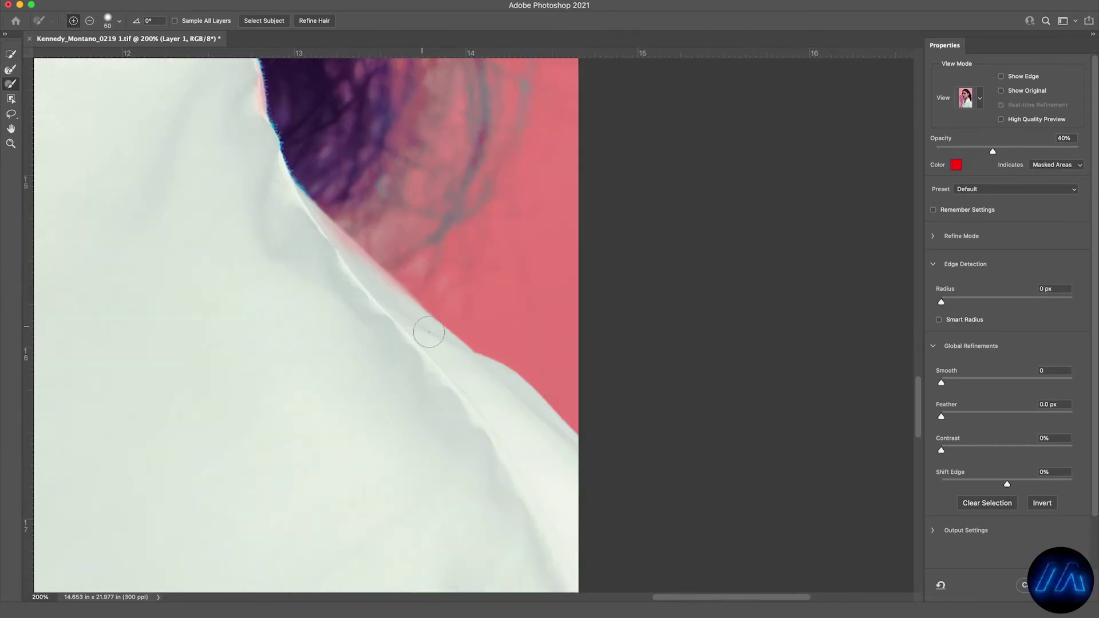
pyautogui.moveTo(401, 300); pyautogui.dragTo(319, 225)
pyautogui.scroll(-5, 354, 362)
# - Refine the selection along the shirt's front edge beside the wall shadow, reducing the Refine Edge Brush to 30
pyautogui.keyDown('alt'); pyautogui.click(354, 362); pyautogui.keyUp('alt')
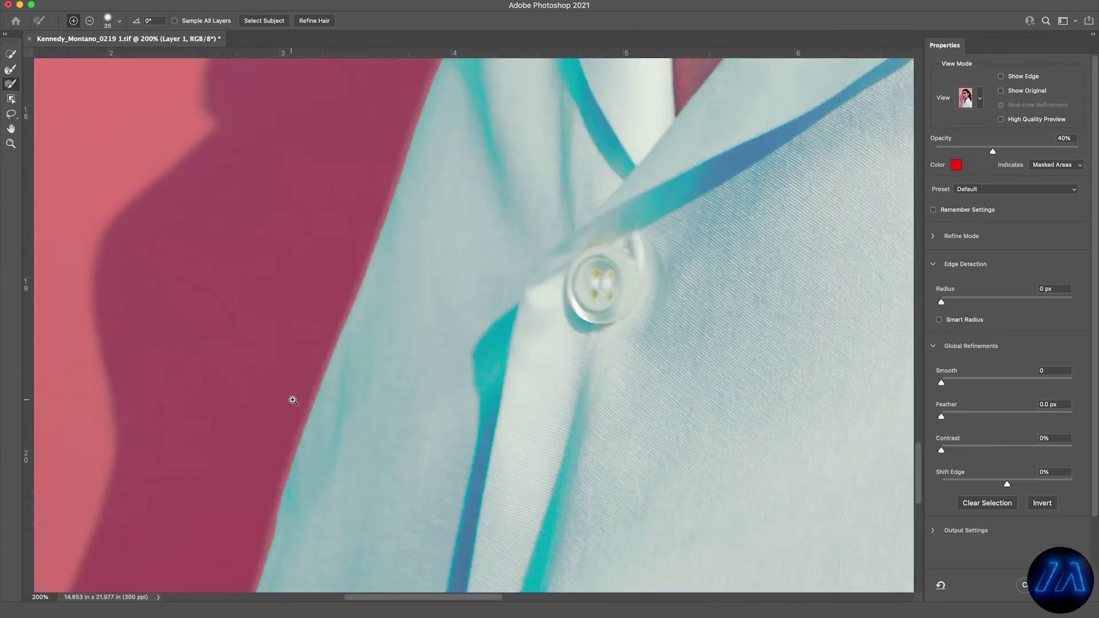
pyautogui.press('r')
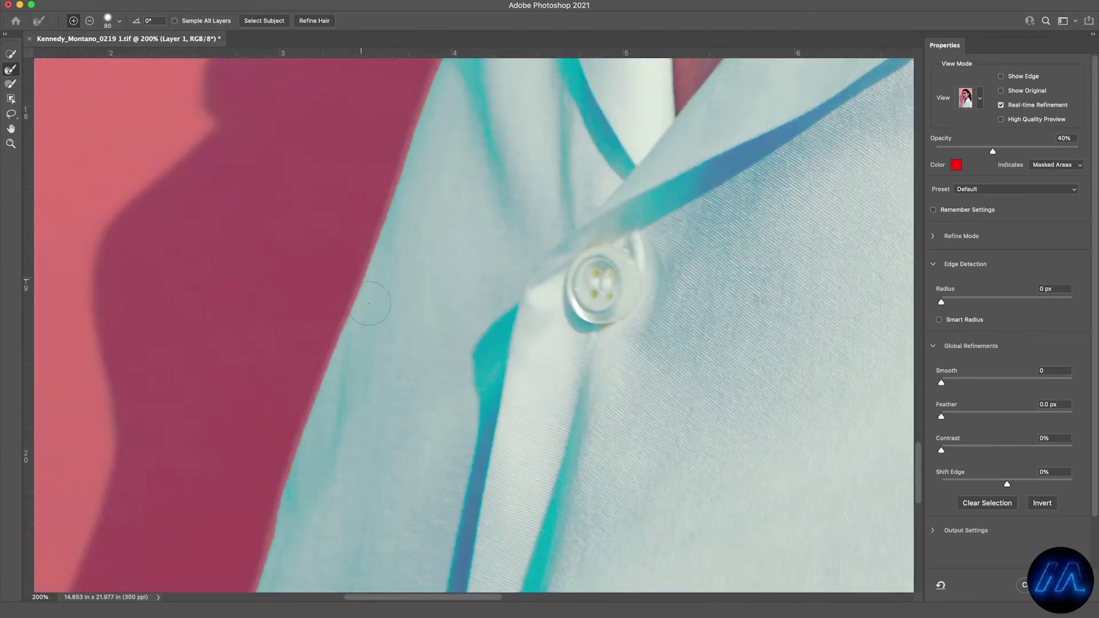
pyautogui.moveTo(269, 532); pyautogui.dragTo(336, 231)
pyautogui.moveTo(422, 153); pyautogui.dragTo(352, 515)
pyautogui.scroll(5, 362, 334)
pyautogui.hscroll(1, 363, 335)
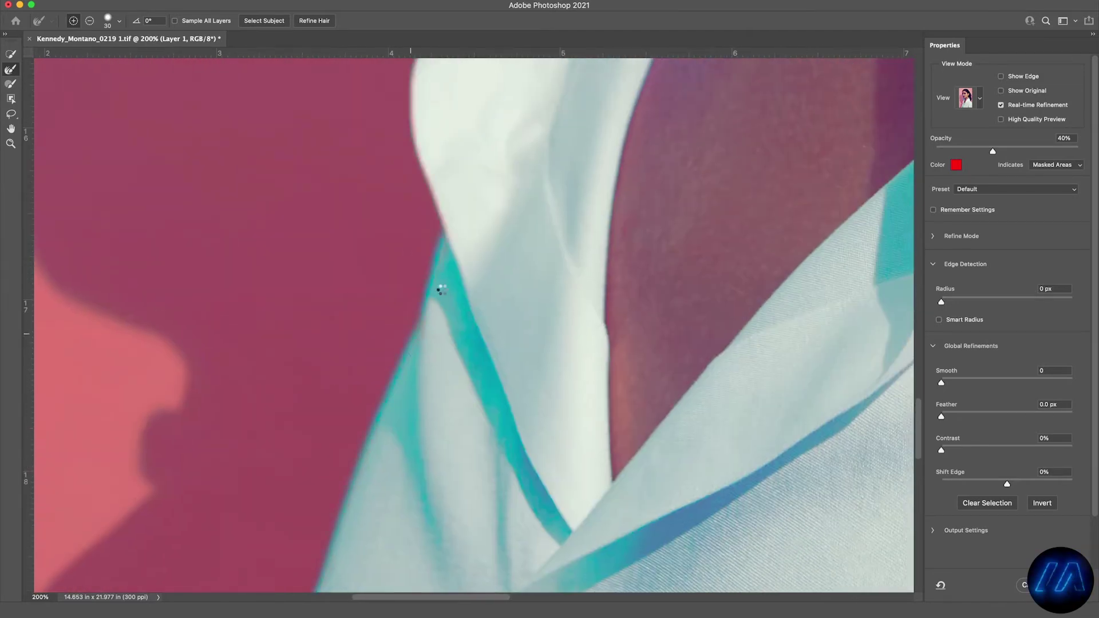
# - Clean up the selection edge around the shirt opening, the small collar button and the collar base
pyautogui.press('b')
pyautogui.scroll(5, 481, 139)
pyautogui.hscroll(1, 481, 139)
pyautogui.press('r')
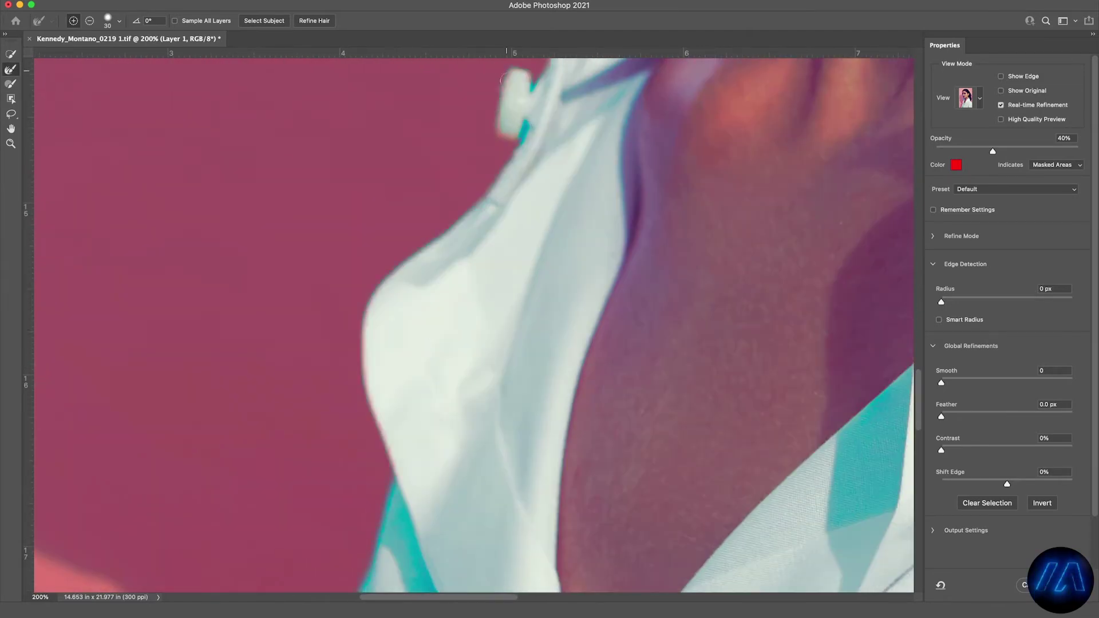
pyautogui.scroll(8, 354, 466)
pyautogui.hscroll(-2, 353, 466)
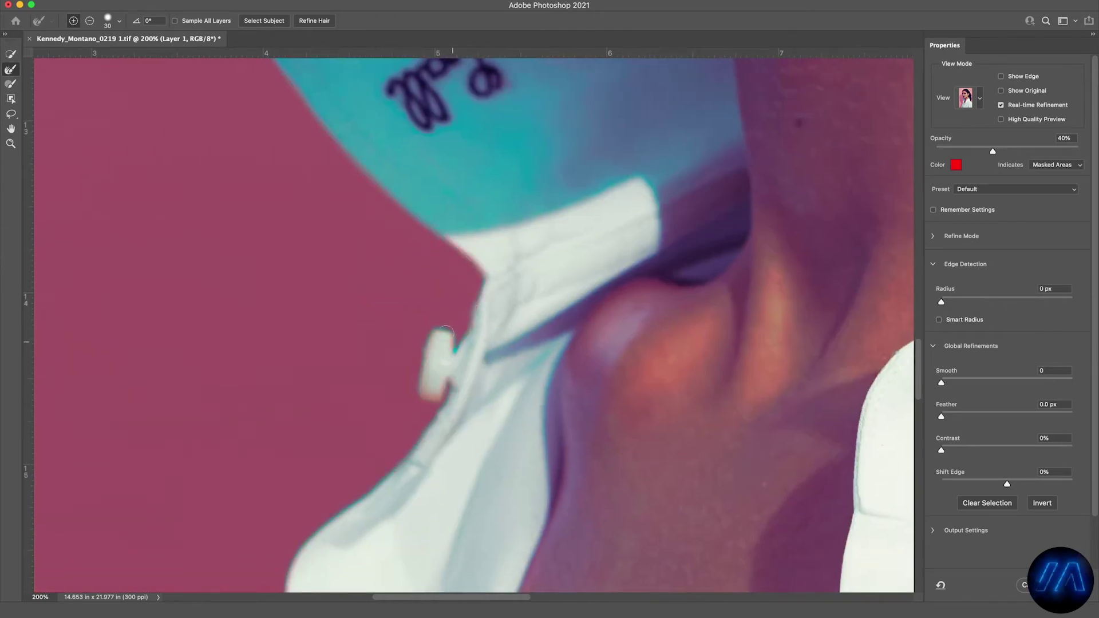
pyautogui.press('b')
pyautogui.scroll(-10, 469, 393)
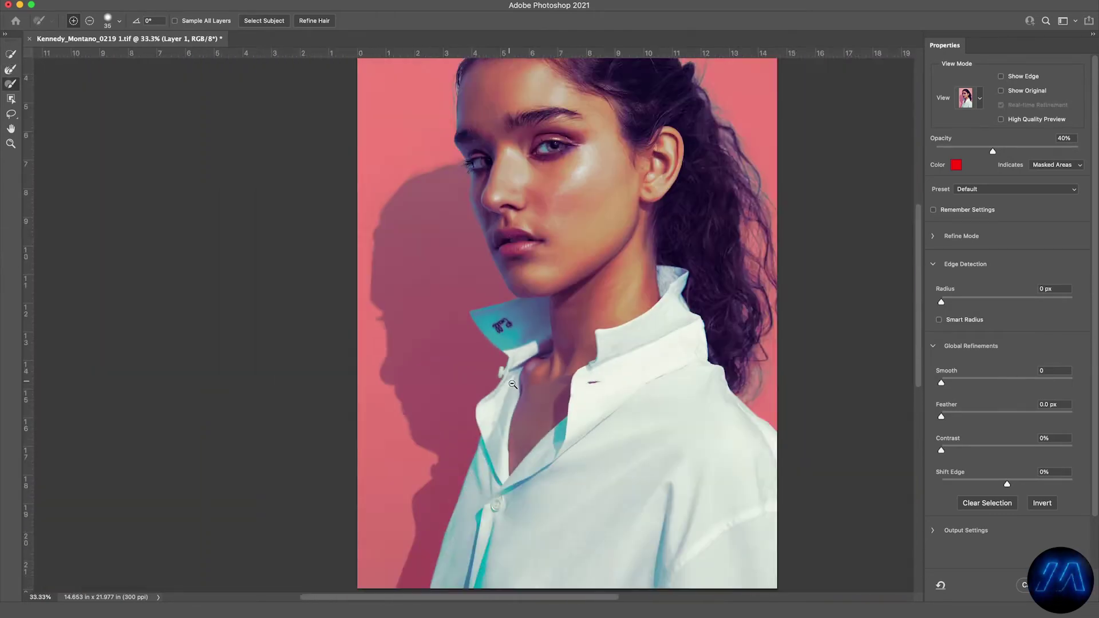
# - Turn the refined selection into a mask on Layer 1, and show the circle layer directly beneath it
pyautogui.click(1018, 389)
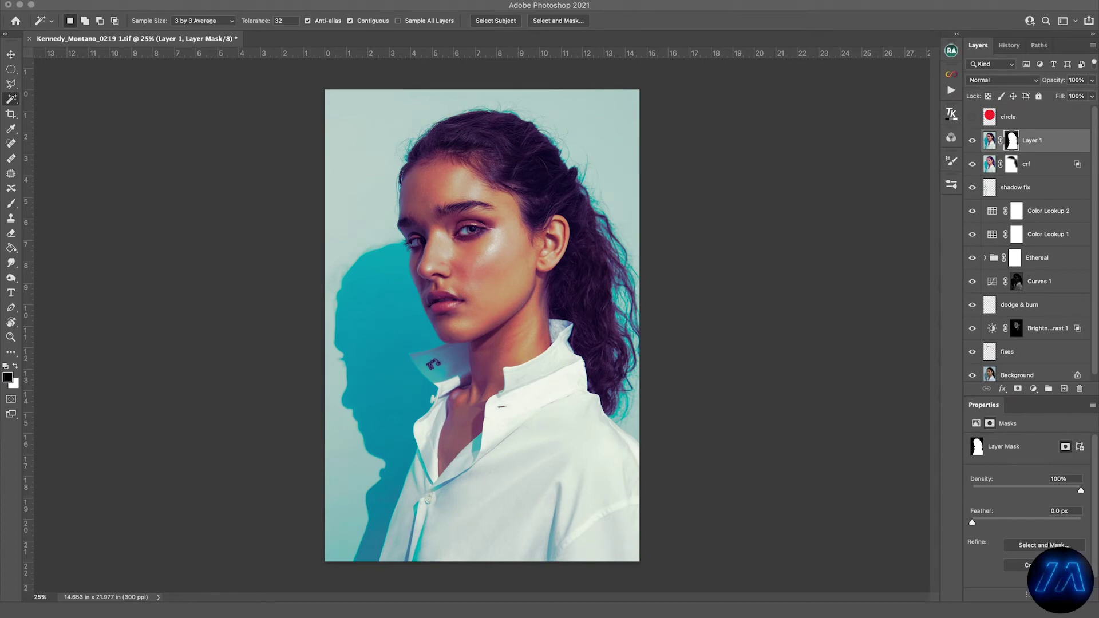
pyautogui.click(972, 117)
pyautogui.moveTo(1047, 118); pyautogui.dragTo(1042, 145)
# - Add a new empty layer above the circle and set its blend mode to Soft Light
pyautogui.click(1063, 388)
pyautogui.click(1001, 80)
pyautogui.click(986, 241)
# - Set the foreground colour to light blue 7cb9e8 and ready the Brush tool with 100% flow
pyautogui.press('x')
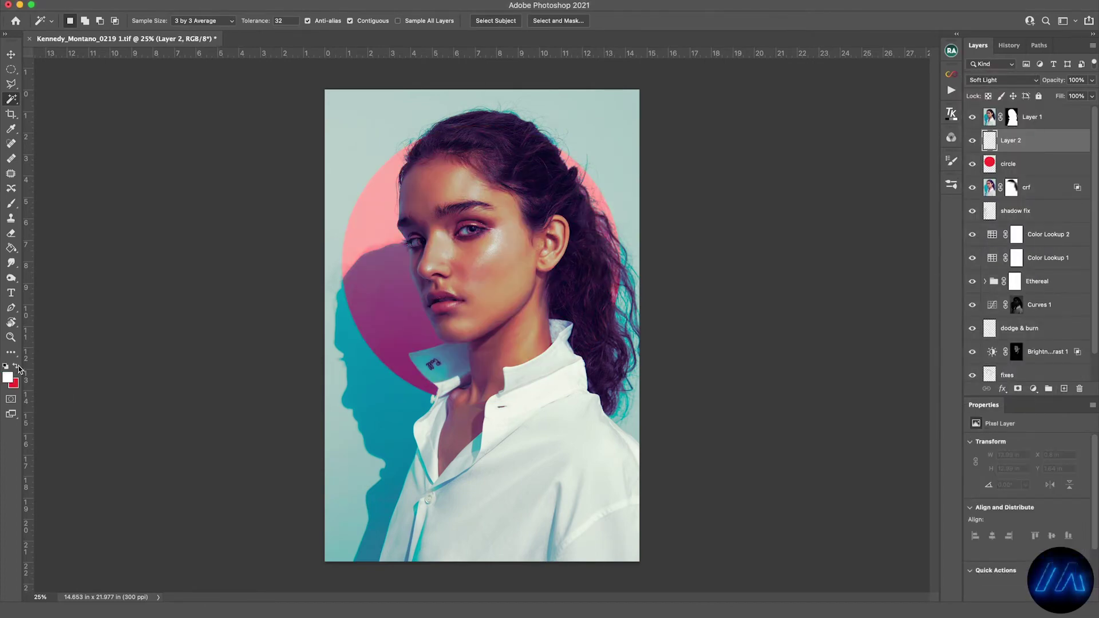
pyautogui.press('i')
pyautogui.click(8, 377)
pyautogui.write('7cb9e8')
pyautogui.press('Return')
pyautogui.press('b')
pyautogui.click(333, 21)
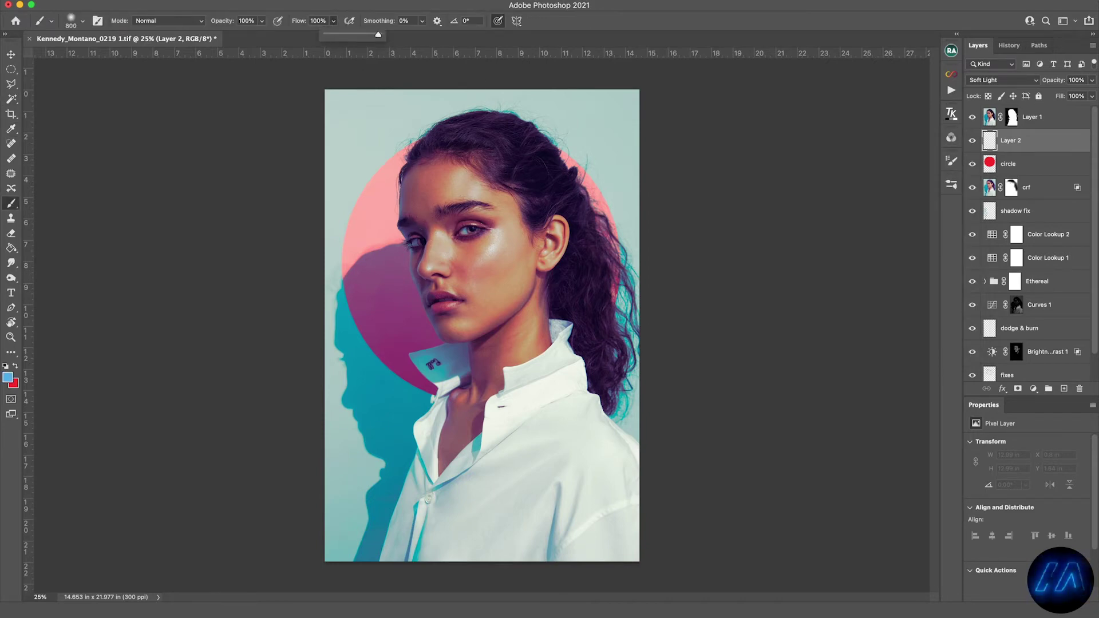
# - Save the document and paint a soft blue glow down the face's edge against the circle with a 500 px brush
pyautogui.press('super+s')
pyautogui.press('[')
pyautogui.press('[')
pyautogui.moveTo(422, 177)
pyautogui.mouseDown()
pyautogui.moveTo(418, 249)
pyautogui.moveTo(464, 338)
pyautogui.mouseUp()
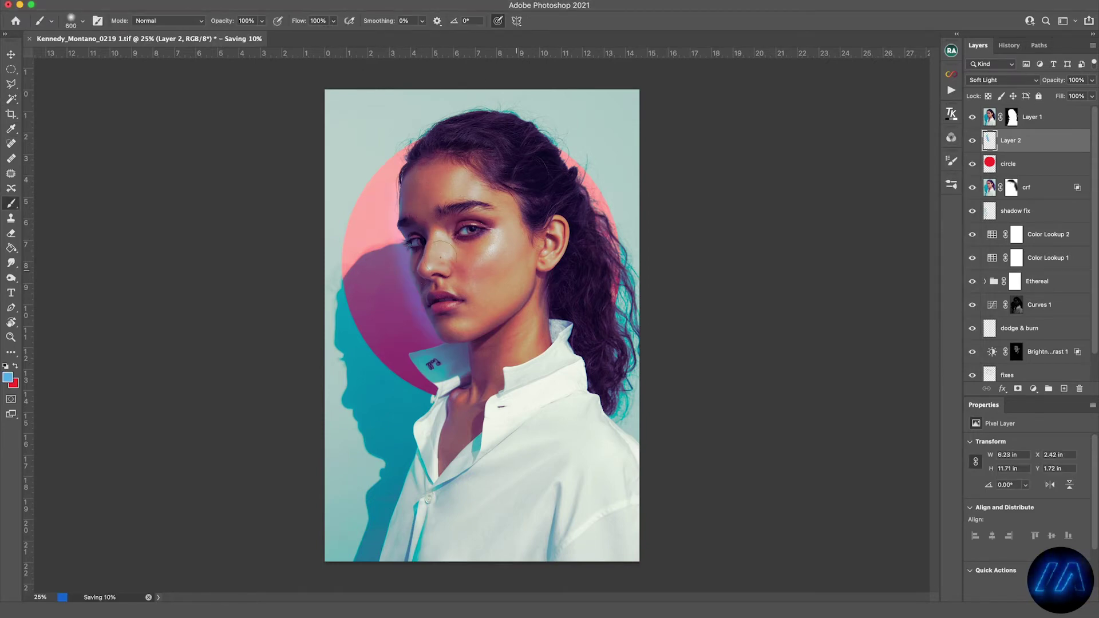
pyautogui.press('super+z')
pyautogui.press('[')
pyautogui.moveTo(413, 182); pyautogui.dragTo(460, 372)
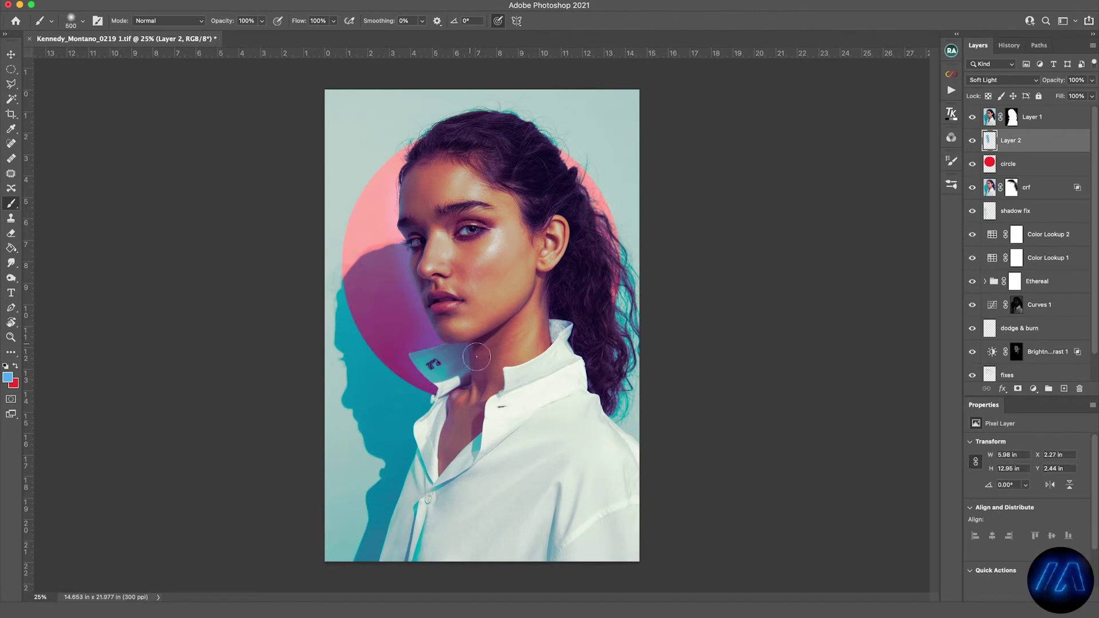
# - Extend the soft blue glow behind the collar and along the ponytail's edge against the circle
pyautogui.moveTo(405, 452); pyautogui.dragTo(395, 503)
pyautogui.press('super+z')
pyautogui.press(']')
pyautogui.press(']')
pyautogui.click(424, 396)
pyautogui.moveTo(600, 240); pyautogui.dragTo(563, 186)
pyautogui.press('[')
pyautogui.press('[')
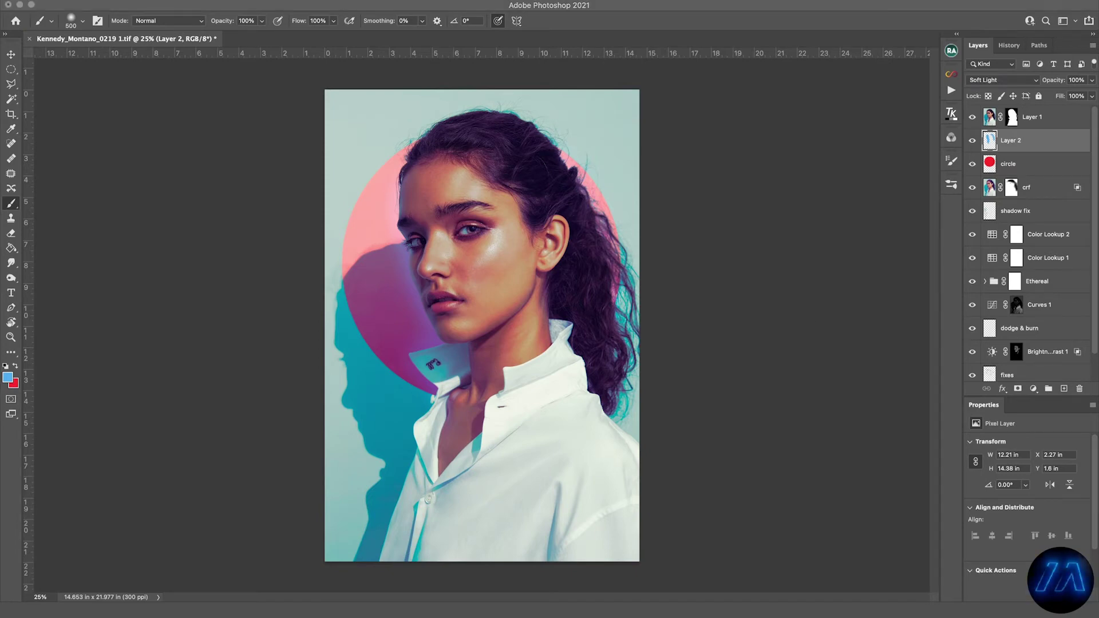
# - Add a new layer named "more fixes" at the top of the layer stack
pyautogui.scroll(5, 469, 282)
pyautogui.click(1065, 390)
pyautogui.write('more fixes')
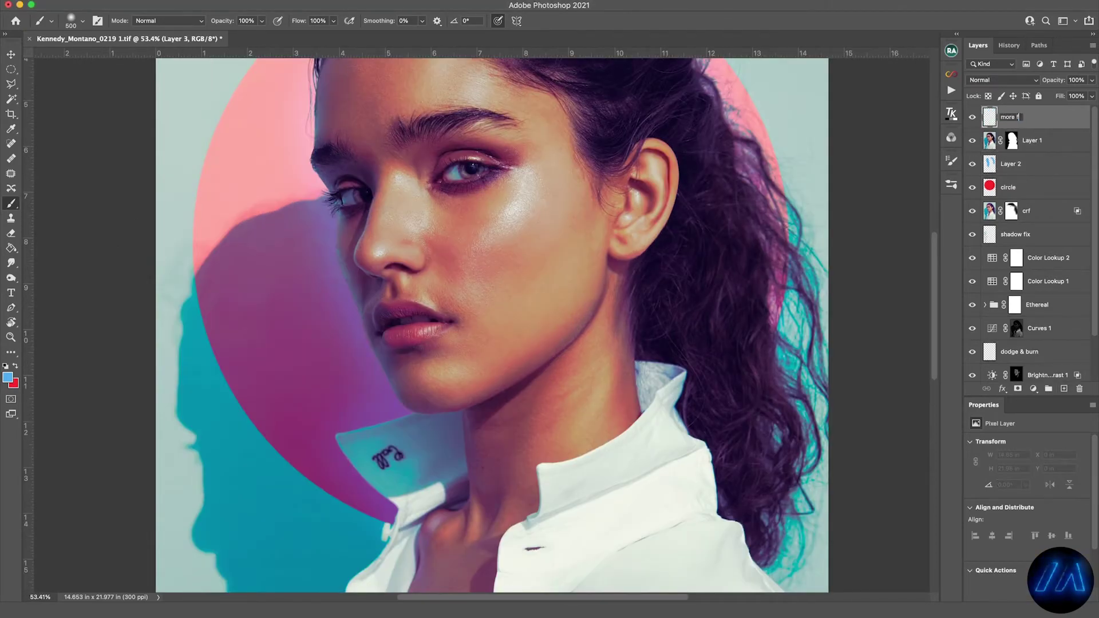
pyautogui.press('Return')
# - Smooth the uneven skin on the cheek with the Clone Stamp at 15% flow and save the document
pyautogui.press('s')
pyautogui.moveTo(456, 233)
pyautogui.mouseDown()
pyautogui.moveTo(470, 283)
pyautogui.moveTo(451, 241)
pyautogui.moveTo(450, 260)
pyautogui.moveTo(482, 314)
pyautogui.mouseUp()
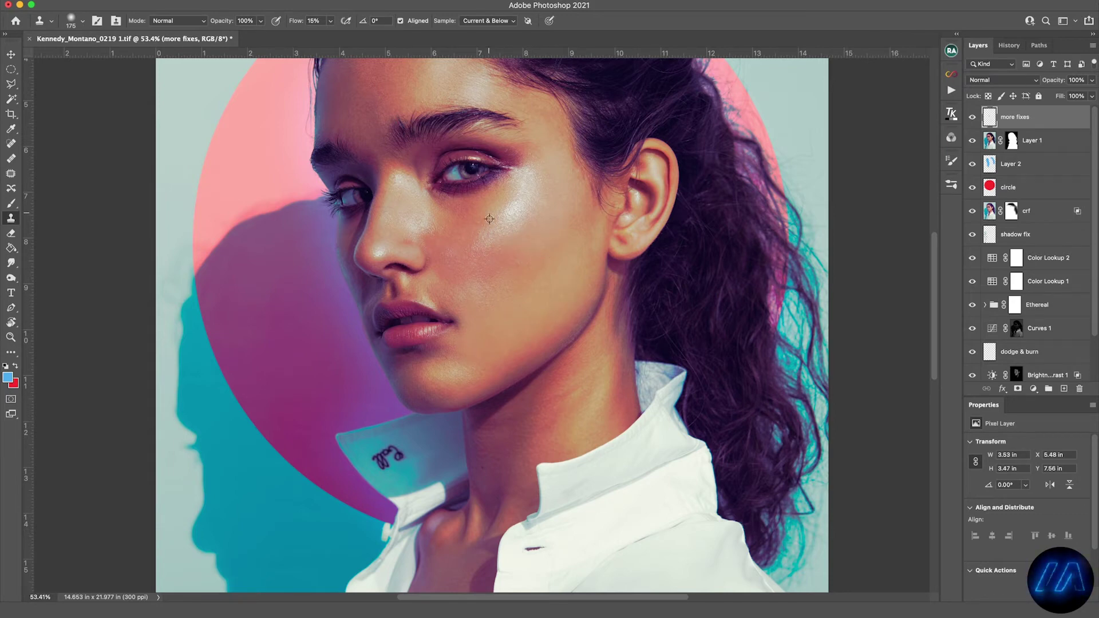
pyautogui.moveTo(459, 227); pyautogui.dragTo(476, 234)
pyautogui.press('super+z')
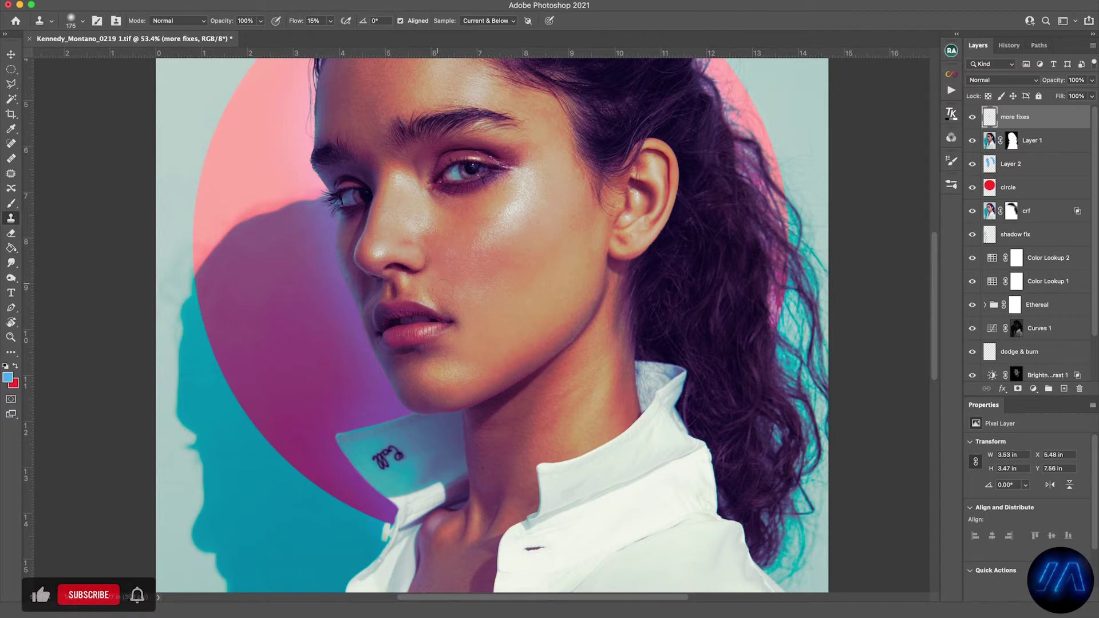
pyautogui.click(502, 242)
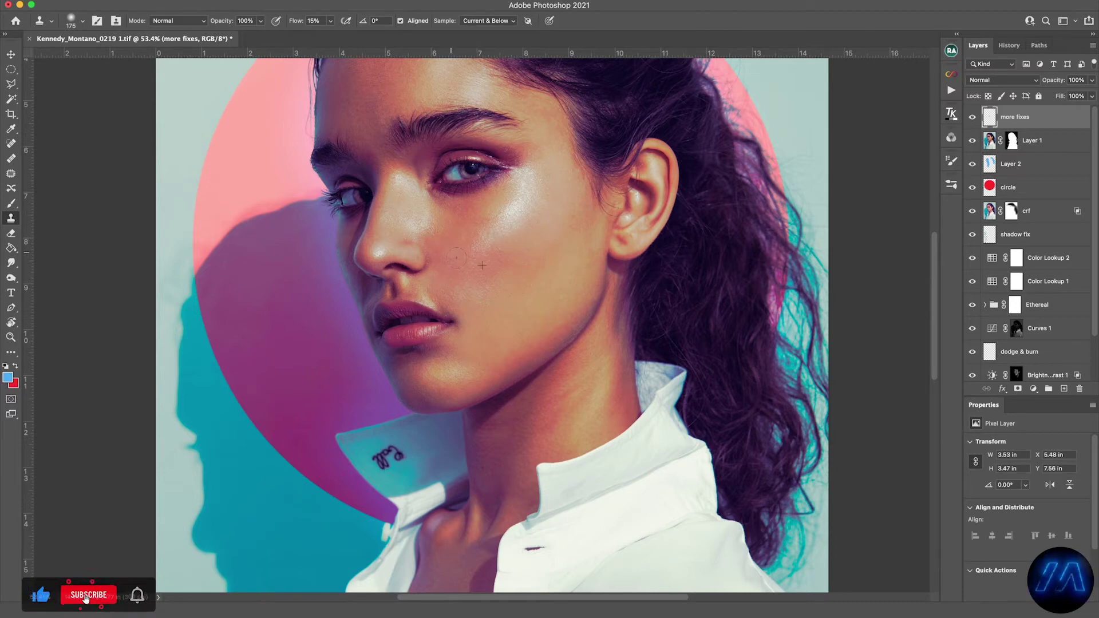
pyautogui.click(530, 230)
pyautogui.moveTo(476, 217); pyautogui.dragTo(482, 222)
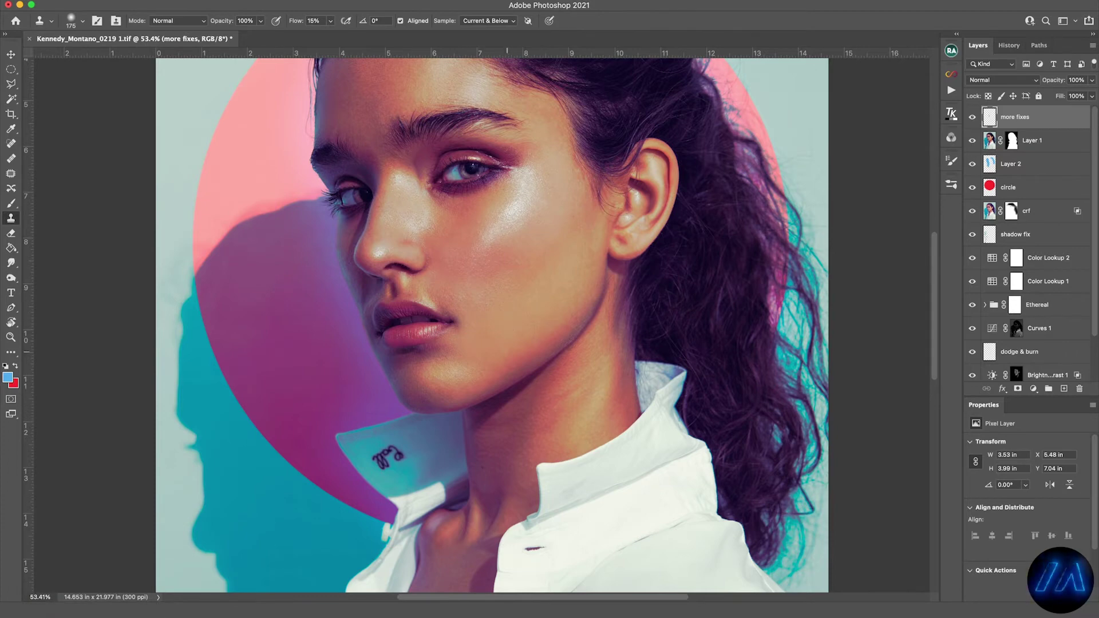
pyautogui.keyDown('alt'); pyautogui.click(528, 299); pyautogui.keyUp('alt')
pyautogui.keyDown('alt'); pyautogui.click(527, 300); pyautogui.keyUp('alt')
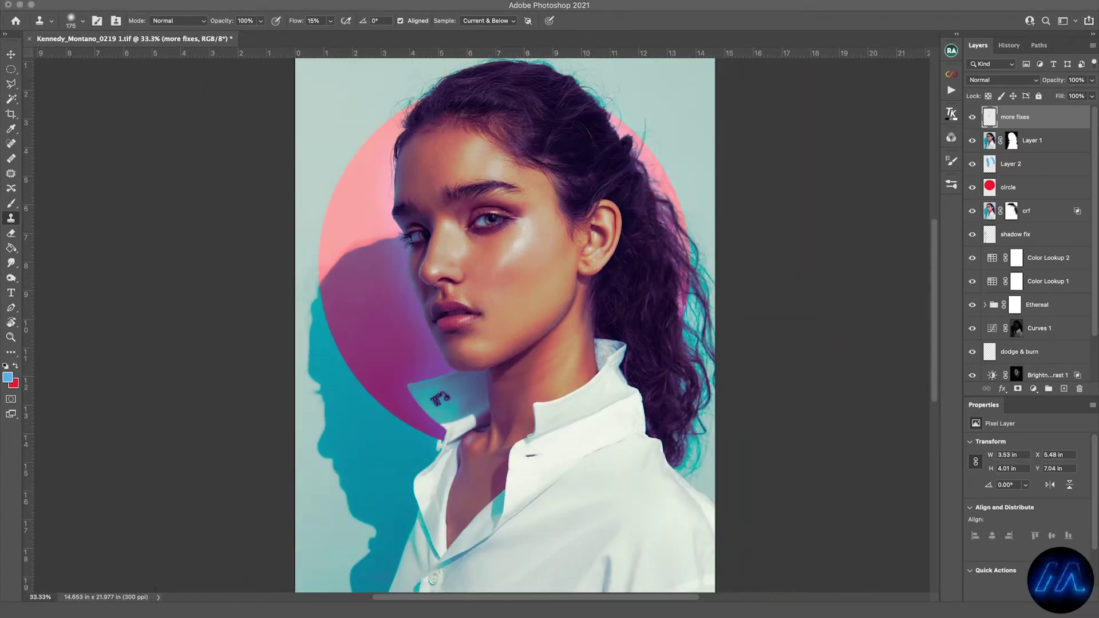
pyautogui.press('super+s')
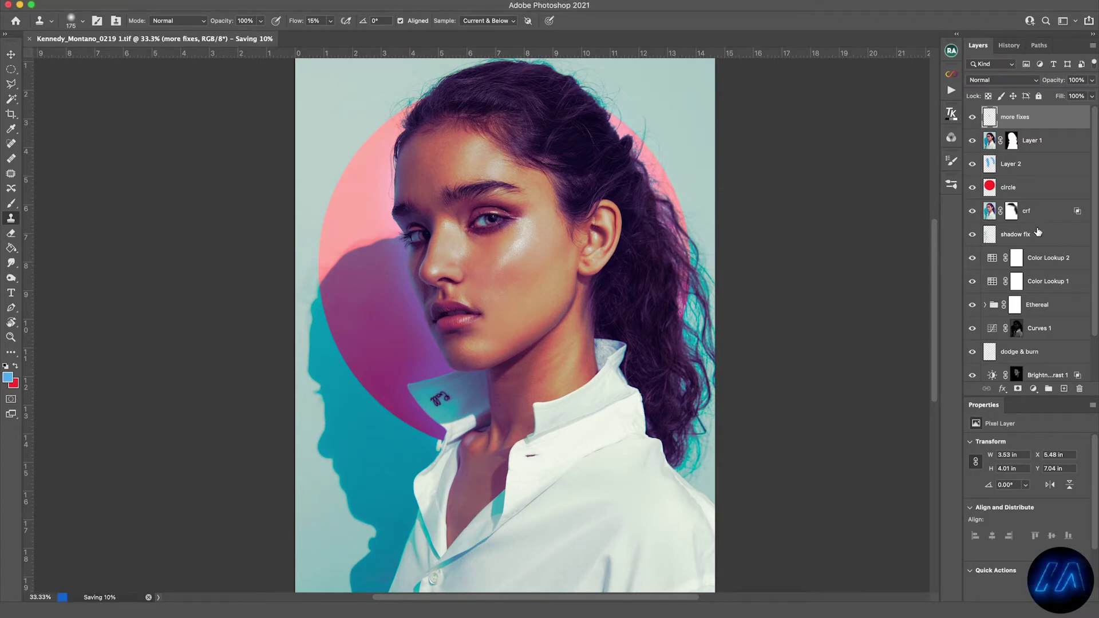
# - Add a Curves adjustment layer and place a Blue channel point at input 72, output 160
pyautogui.press('b')
pyautogui.press('x')
pyautogui.press('super+equal')
pyautogui.click(1034, 390)
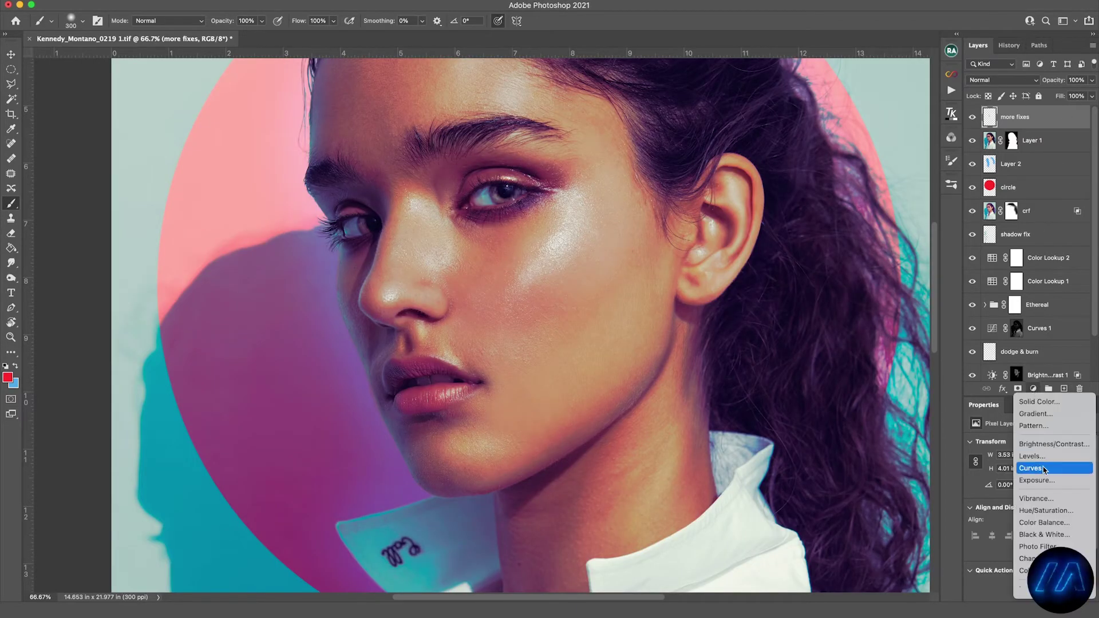
pyautogui.click(1043, 468)
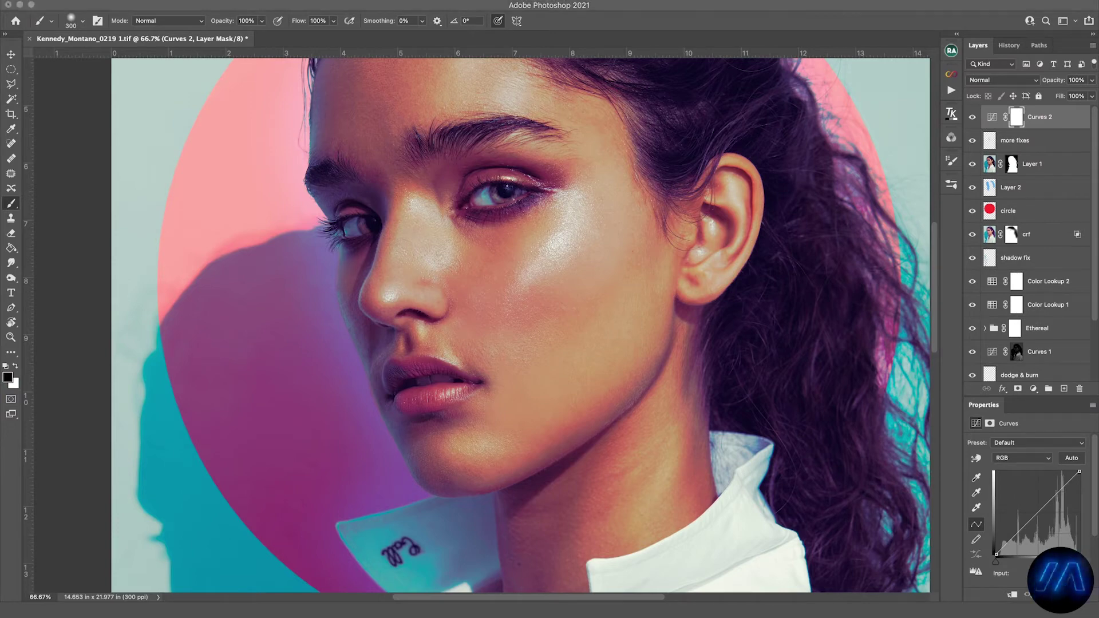
pyautogui.click(1029, 456)
pyautogui.click(1028, 496)
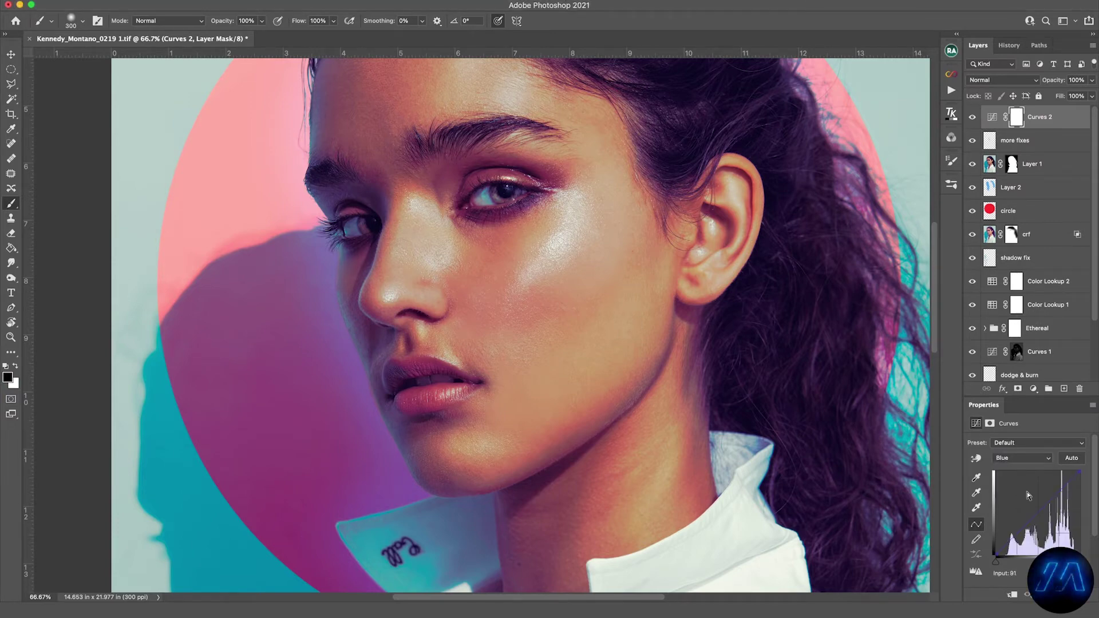
pyautogui.write('72')
pyautogui.press('Tab')
pyautogui.write('160')
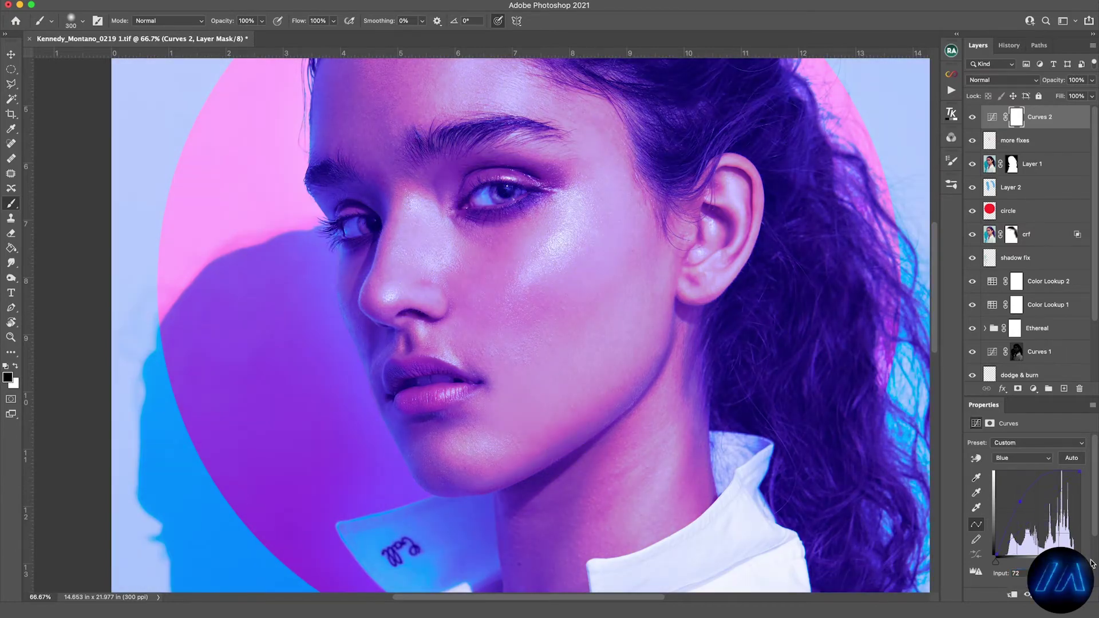
# - Lower the opacity of the blue Curves layer to 10%
pyautogui.click(1068, 81)
pyautogui.write('10')
pyautogui.press('super+0')
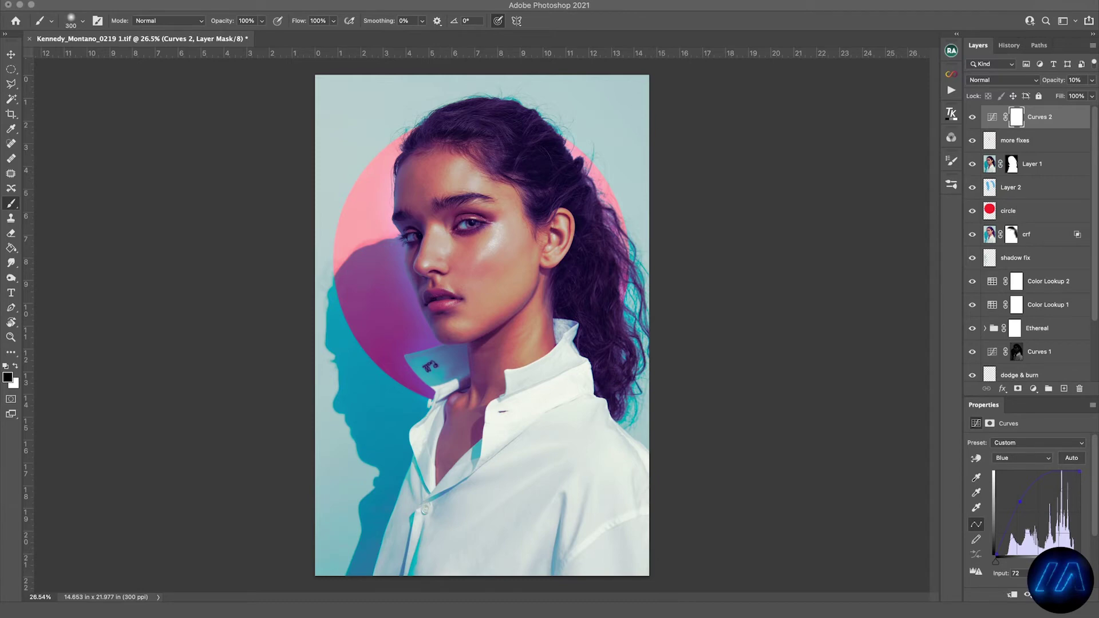
# - Add a second Curves layer at 10% opacity with an RGB curve point at input 56, output 135
pyautogui.click(1033, 389)
pyautogui.click(1036, 469)
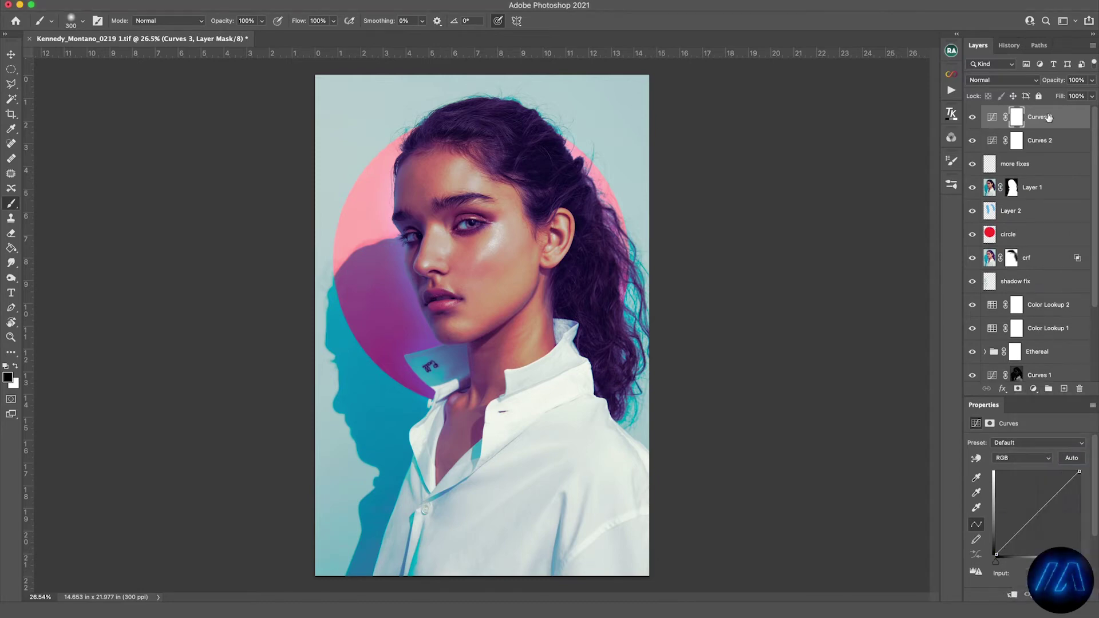
pyautogui.press('1')
pyautogui.press('Return')
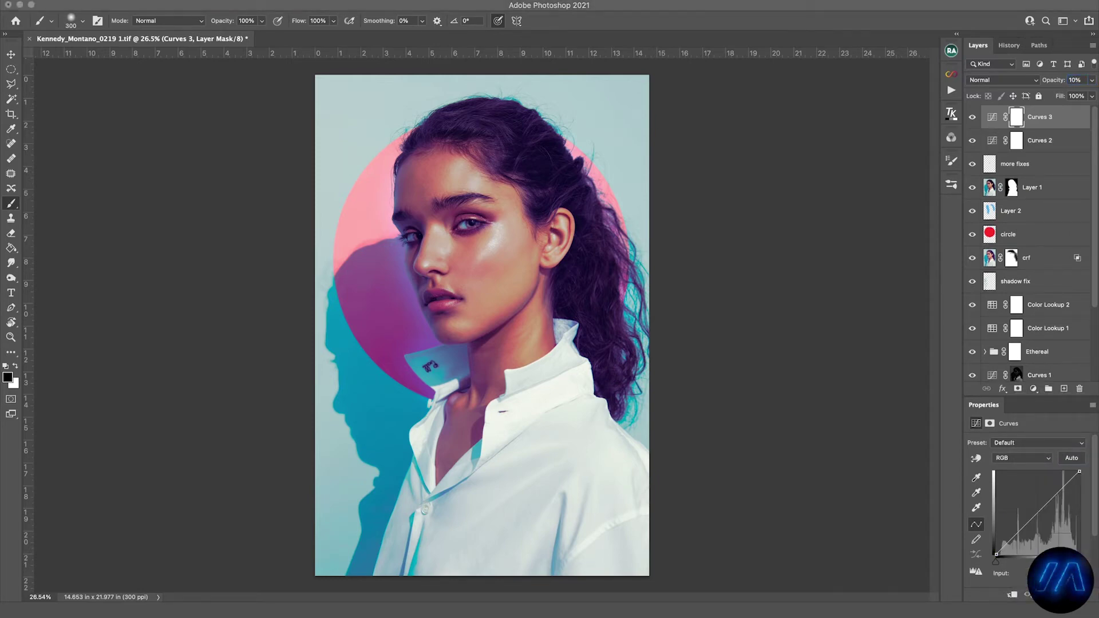
pyautogui.click(1033, 515)
pyautogui.write('56')
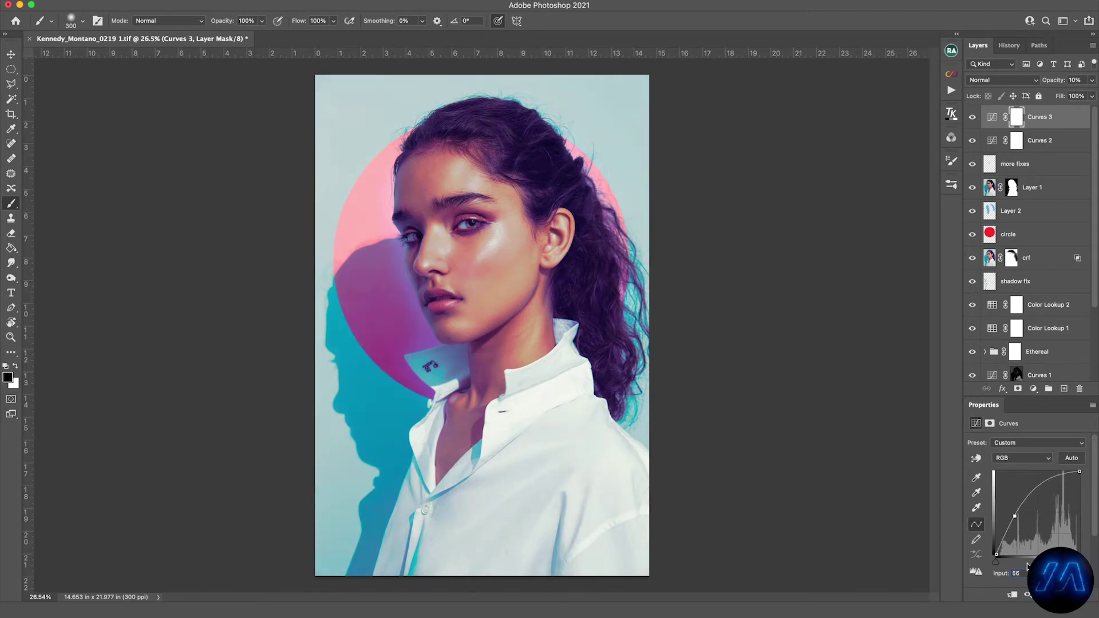
pyautogui.write('135')
# - Add a third Curves layer at 78% opacity and place a Red channel point at input 148
pyautogui.click(1033, 388)
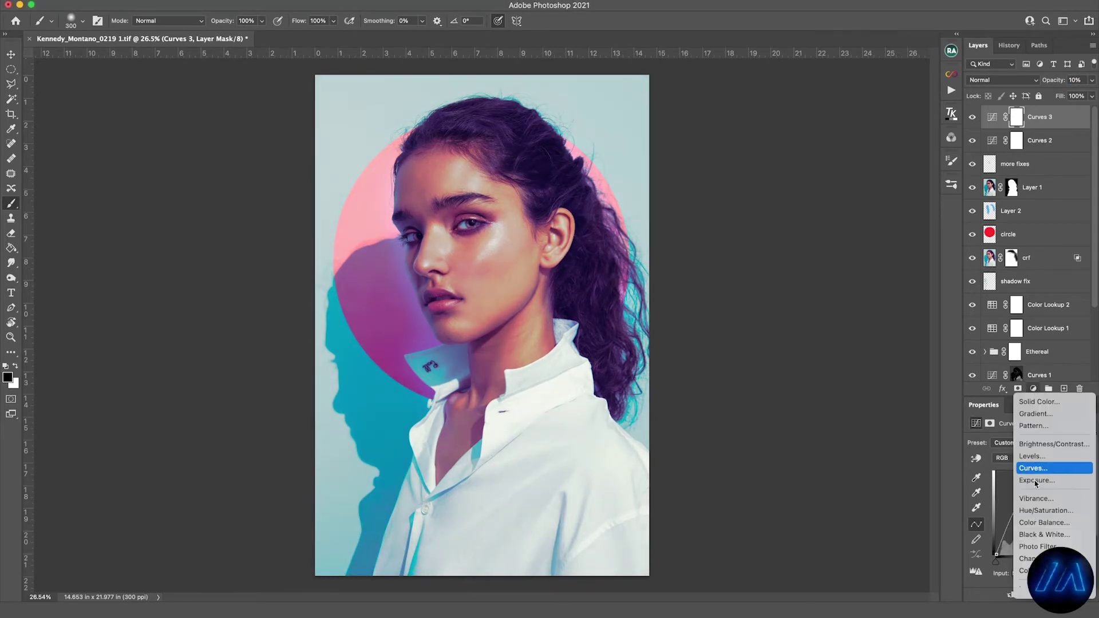
pyautogui.click(1015, 465)
pyautogui.click(1010, 459)
pyautogui.click(1009, 471)
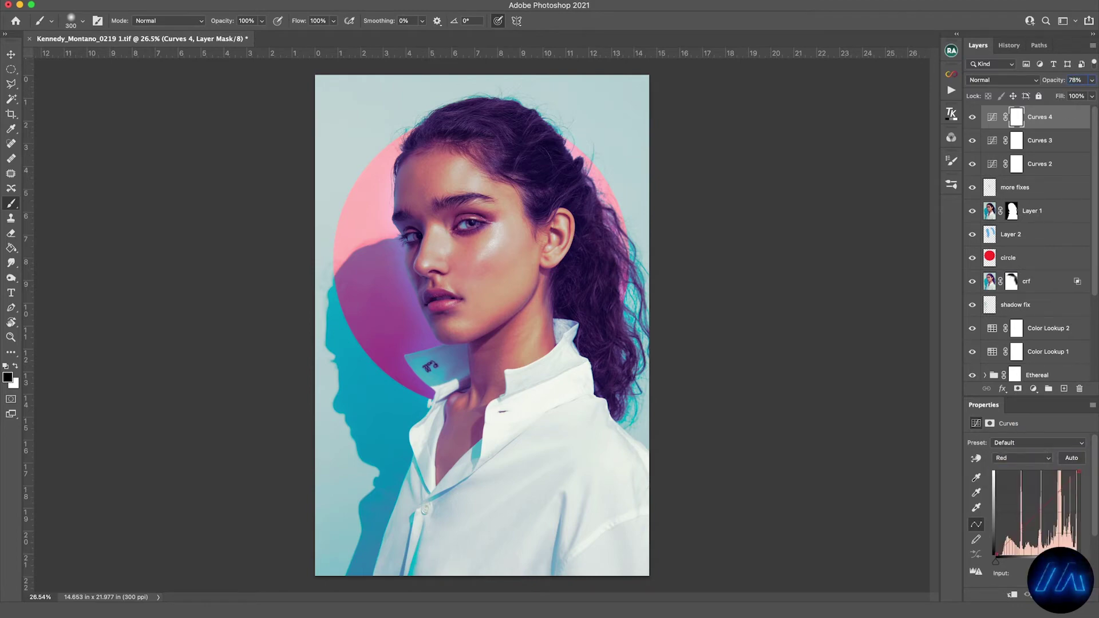
pyautogui.click(1035, 515)
pyautogui.write('0')
pyautogui.press('Tab')
pyautogui.write('140')
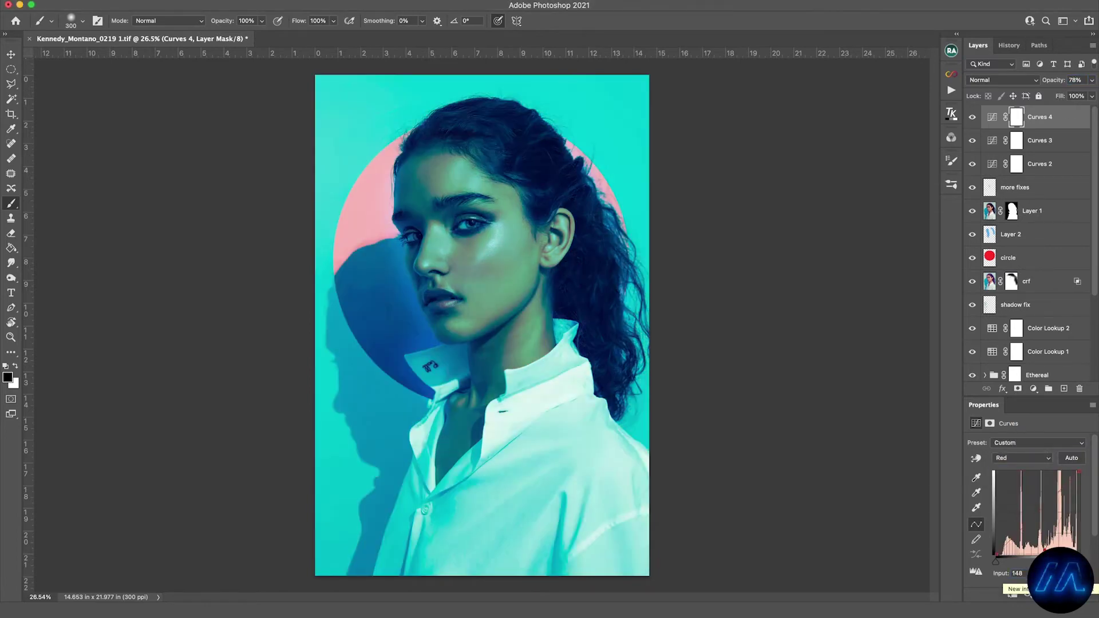
# - Place a Blue channel point at input 93, output 157 on the new Curves layer
pyautogui.click(1012, 458)
pyautogui.click(1008, 470)
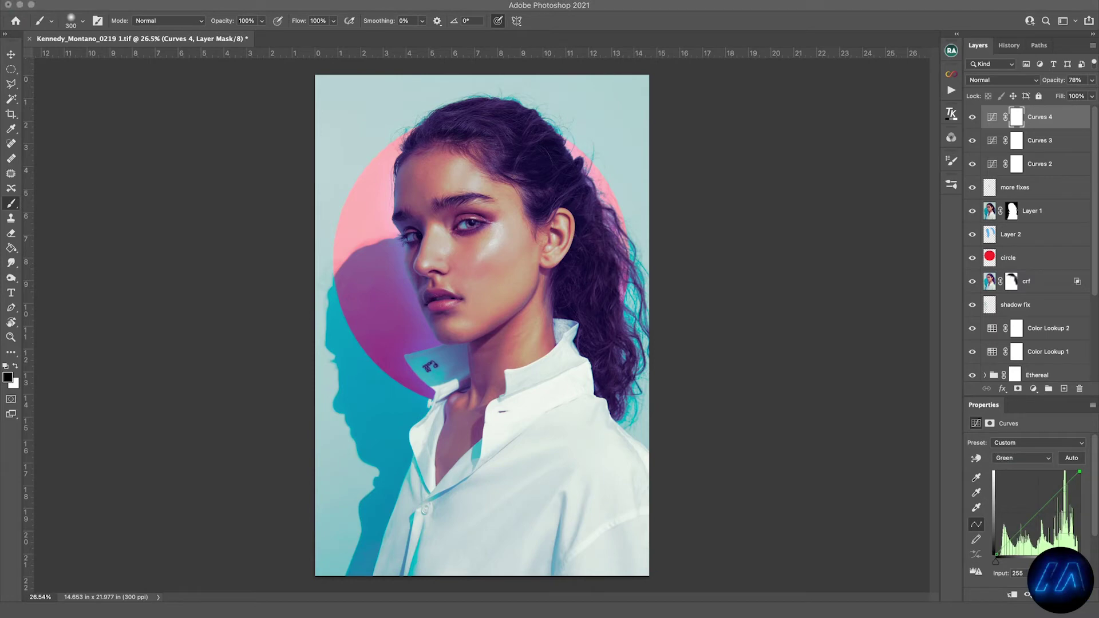
pyautogui.click(1009, 470)
pyautogui.click(1036, 514)
pyautogui.click(1000, 572)
pyautogui.write('93')
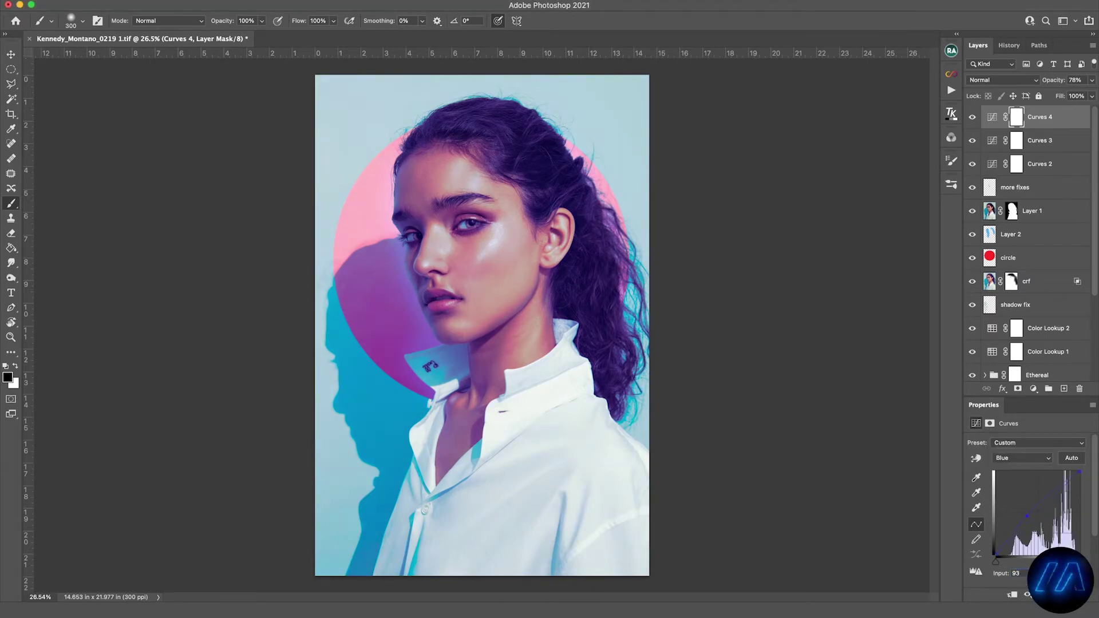
pyautogui.press('Tab')
pyautogui.write('157')
# - Hide the Curves 4 layer and invert the masks of Curves 3 and Curves 4 to black
pyautogui.moveTo(973, 117); pyautogui.dragTo(973, 165)
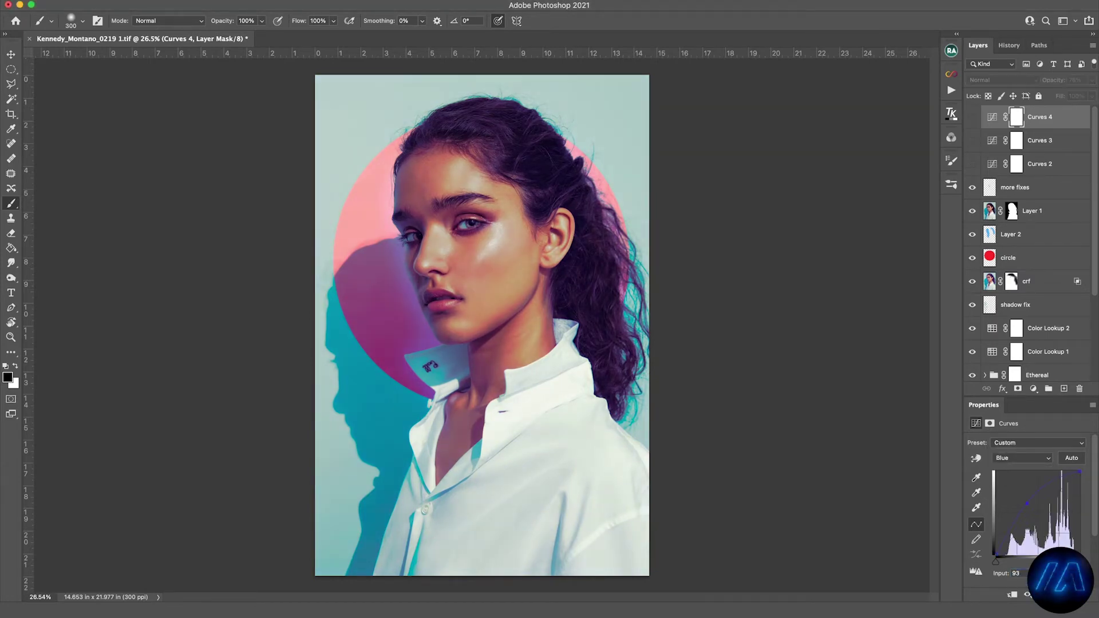
pyautogui.click(972, 165)
pyautogui.click(972, 140)
pyautogui.click(1018, 144)
pyautogui.hotkey('ctrl', 'i')
pyautogui.click(1016, 117)
pyautogui.hotkey('ctrl', 'i')
# - Load Layer 1's mask as a selection and paint white on the Curves 3 mask along the face's shadowed edge
pyautogui.click(1015, 140)
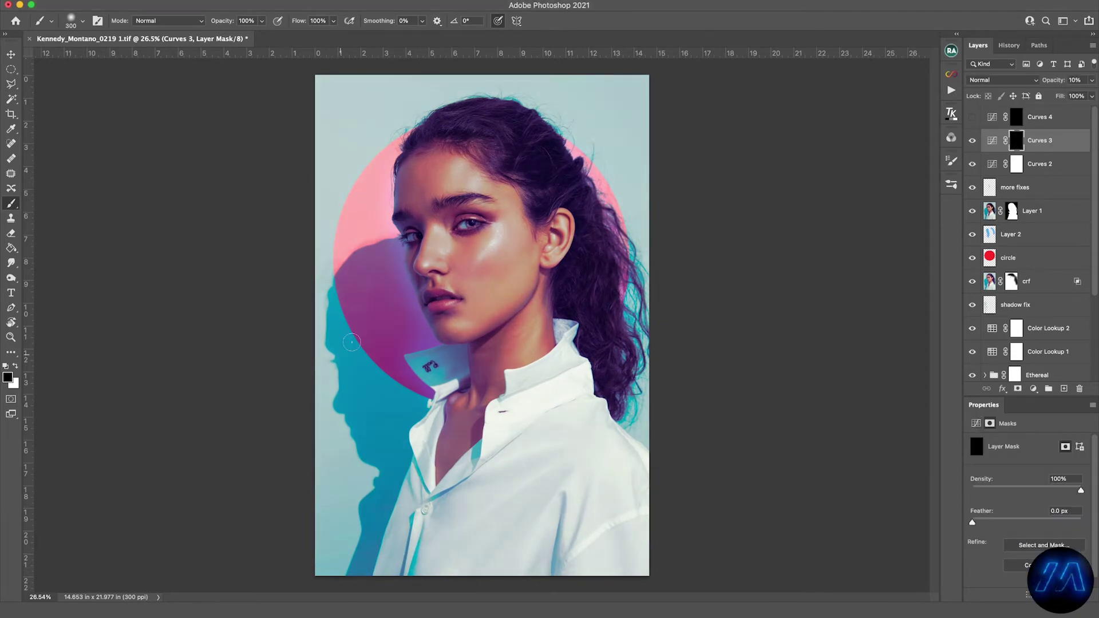
pyautogui.hotkey('ctrl', '+')
pyautogui.hotkey('ctrl', '+')
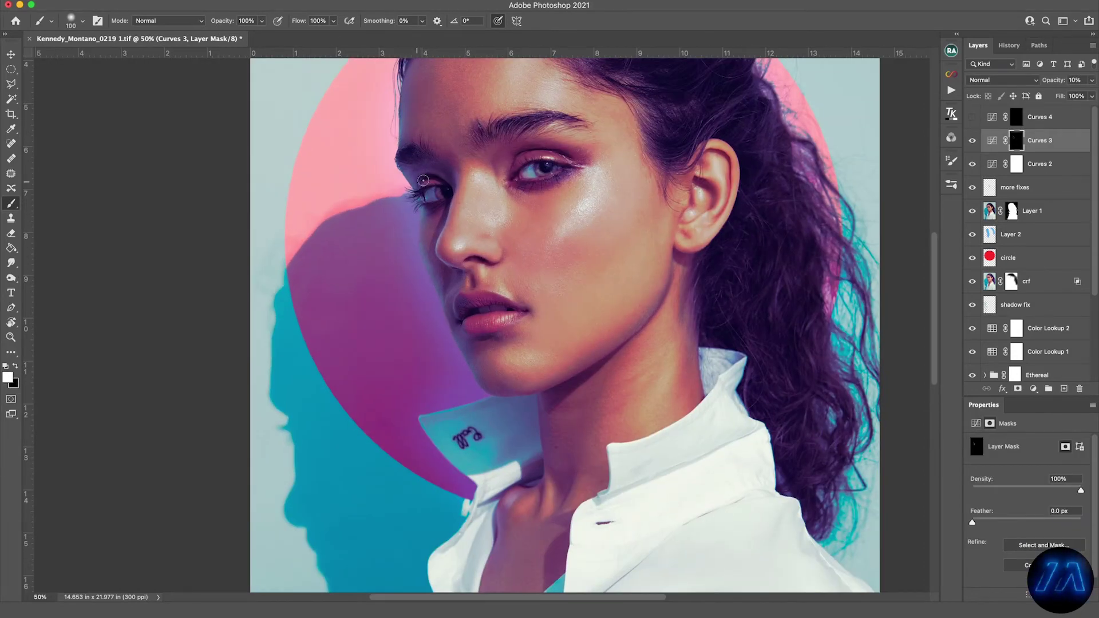
pyautogui.keyDown('super'); pyautogui.click(1009, 214); pyautogui.keyUp('super')
pyautogui.moveTo(423, 229); pyautogui.dragTo(479, 387)
# - Continue painting the Curves 3 mask around the brow, nose and upper lip, reducing the brush to 60 px
pyautogui.press('[')
pyautogui.press('[')
pyautogui.press('[')
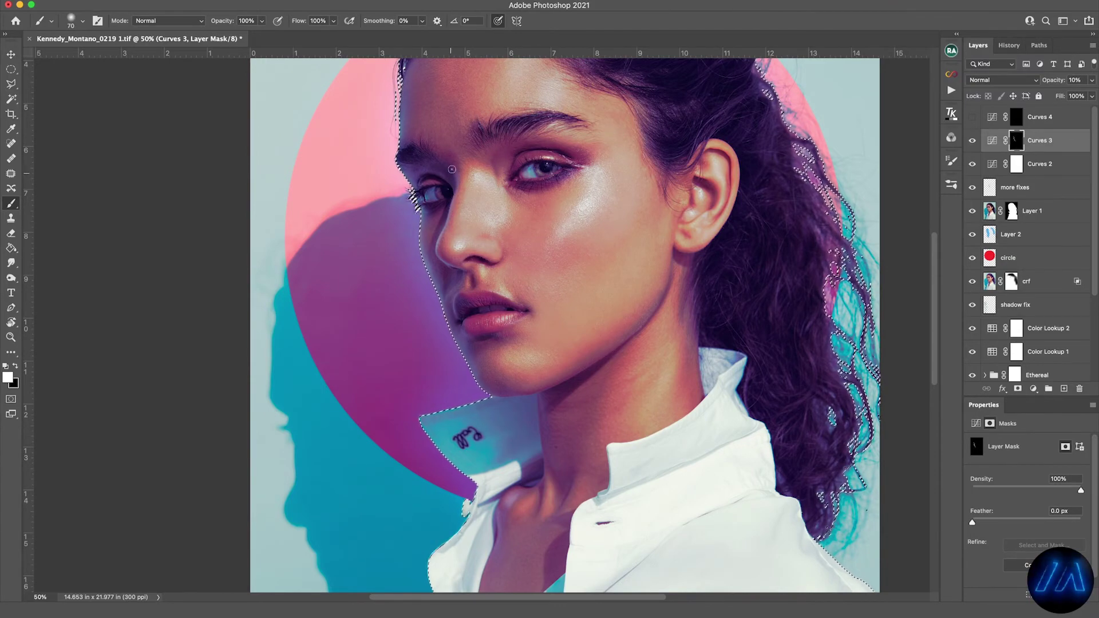
pyautogui.press('[')
pyautogui.scroll(2, 458, 229)
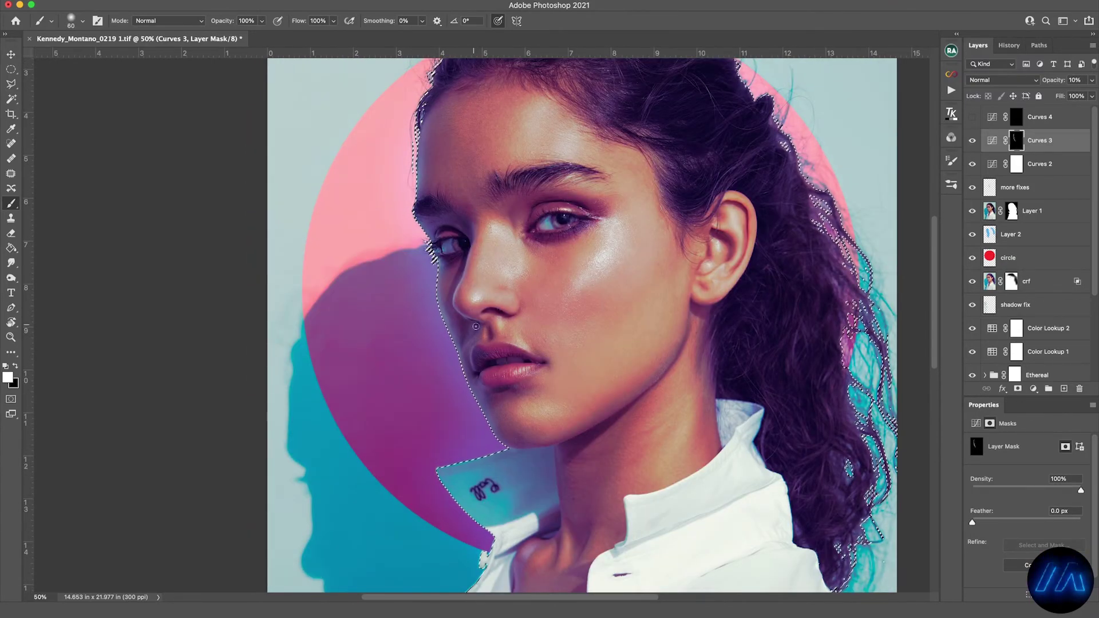
# - Show Curves 4 and paint its mask along the face's shadowed edge at 25% flow, switching to black for corrections
pyautogui.press(']')
pyautogui.hotkey('shift', '2')
pyautogui.hotkey('shift', '5')
pyautogui.scroll(-3, 476, 327)
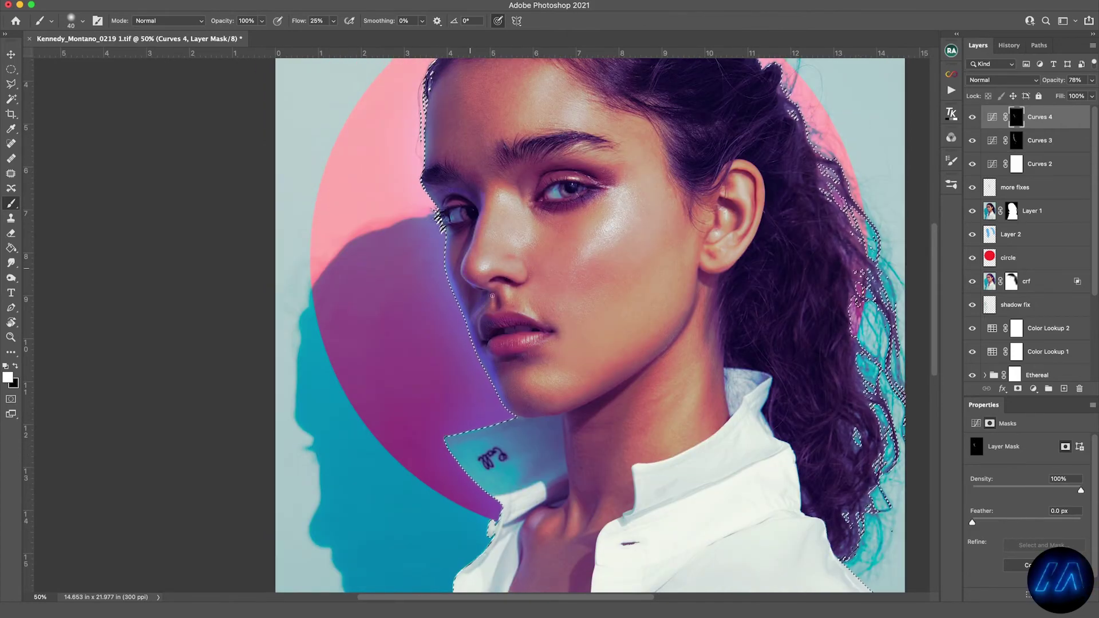
pyautogui.press('x')
pyautogui.press(']')
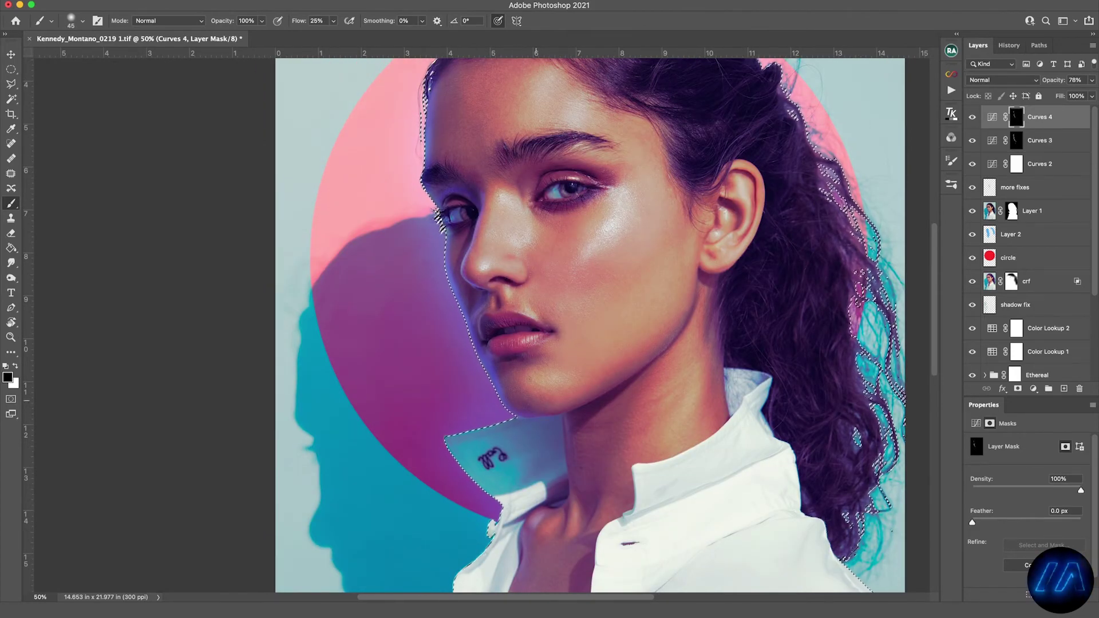
# - Clear the selection and paint white on the Curves 3 mask along the jaw and chin edge with a 10 px brush
pyautogui.scroll(4, 480, 397)
pyautogui.press('[')
pyautogui.press('[')
pyautogui.press('[')
pyautogui.press('x')
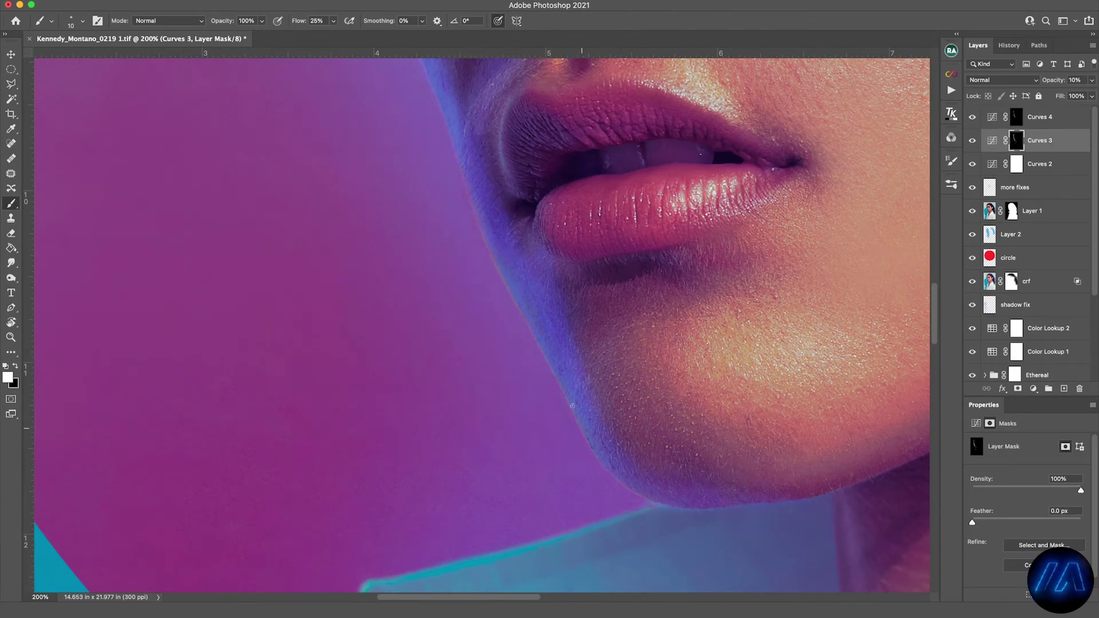
# - Touch up the Curves 4 mask in white around the shadowed eye, brow and forehead edge, enlarging the brush to 45 px
pyautogui.scroll(10, 515, 319)
pyautogui.press(']')
pyautogui.press(']')
pyautogui.press(']')
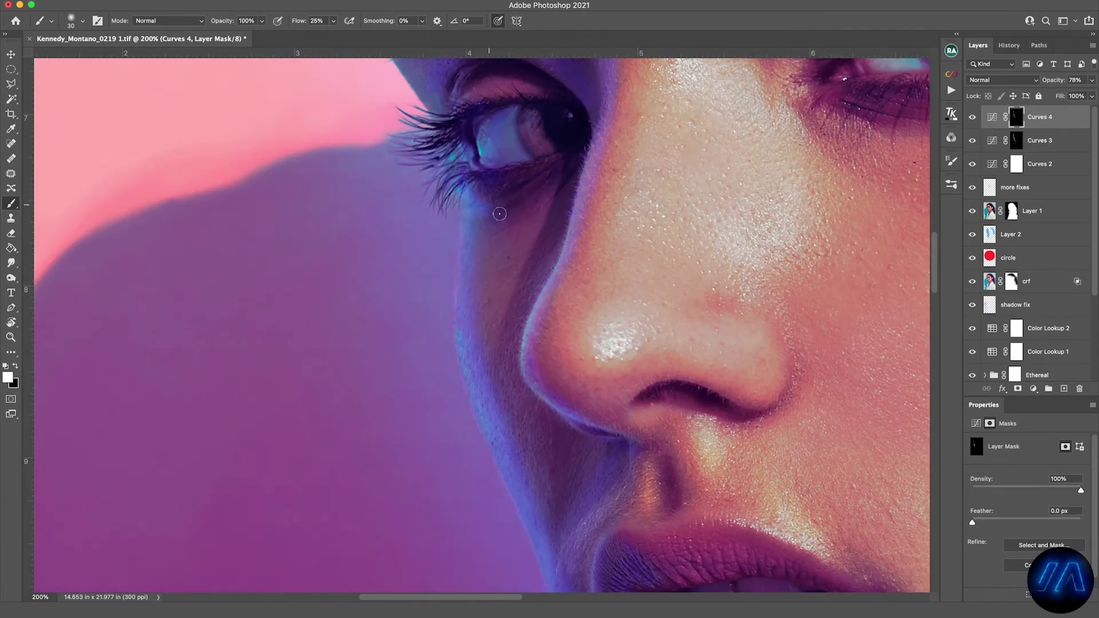
pyautogui.scroll(5, 465, 215)
pyautogui.scroll(5, 465, 112)
pyautogui.hscroll(-1, 465, 112)
pyautogui.scroll(4, 463, 217)
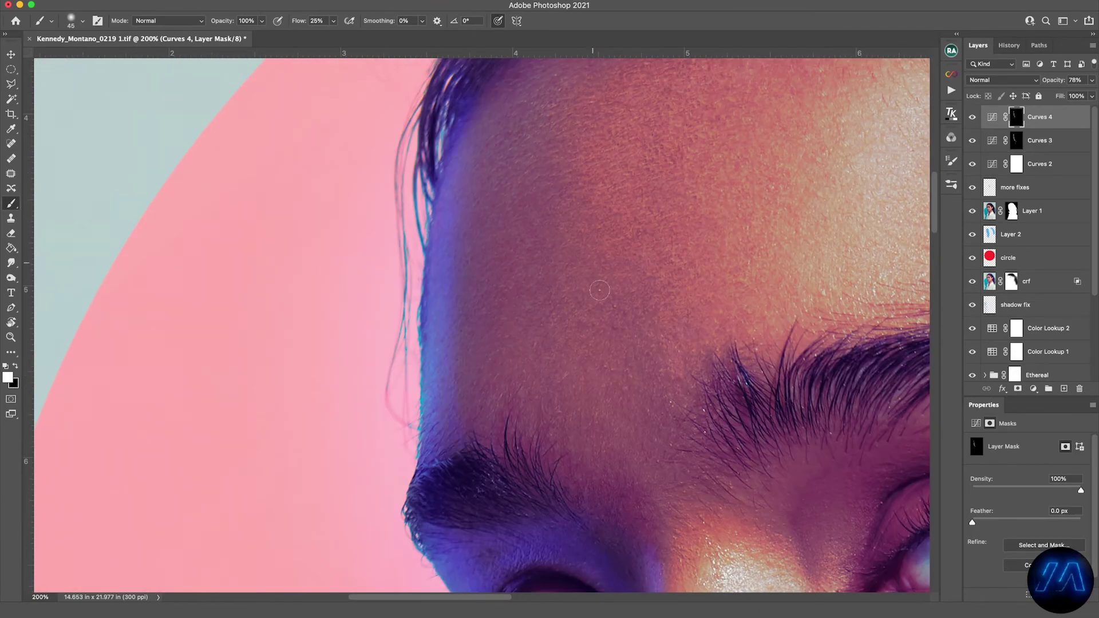
pyautogui.scroll(-8, 599, 291)
pyautogui.scroll(4, 416, 229)
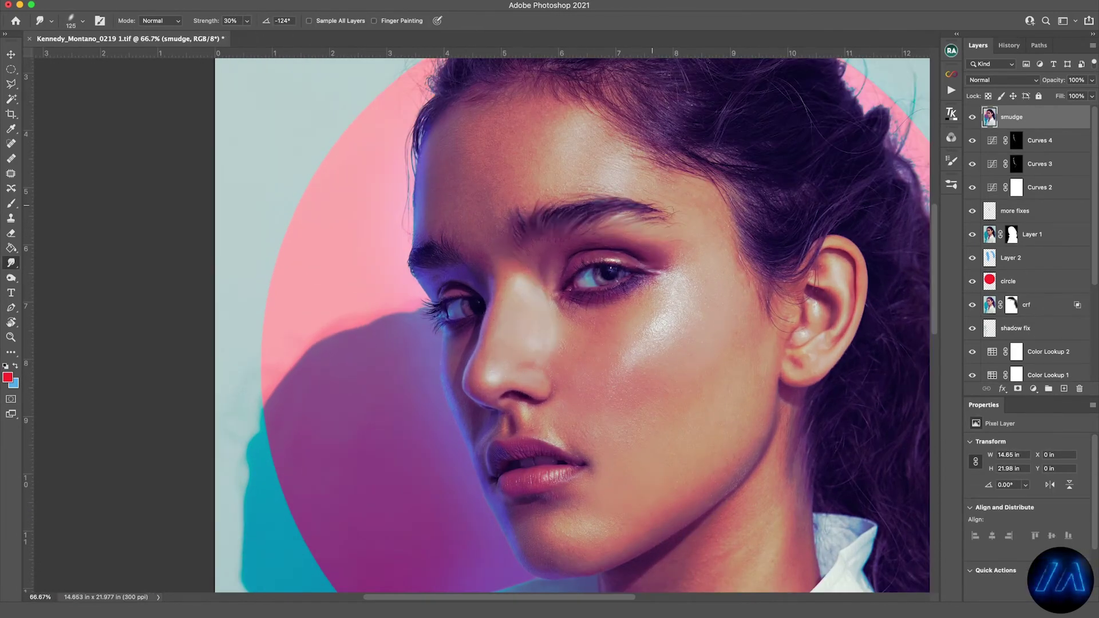
# - Smudge the skin texture smooth on the cheek highlight and face, working on the smudge layer at 30% strength
pyautogui.press('[')
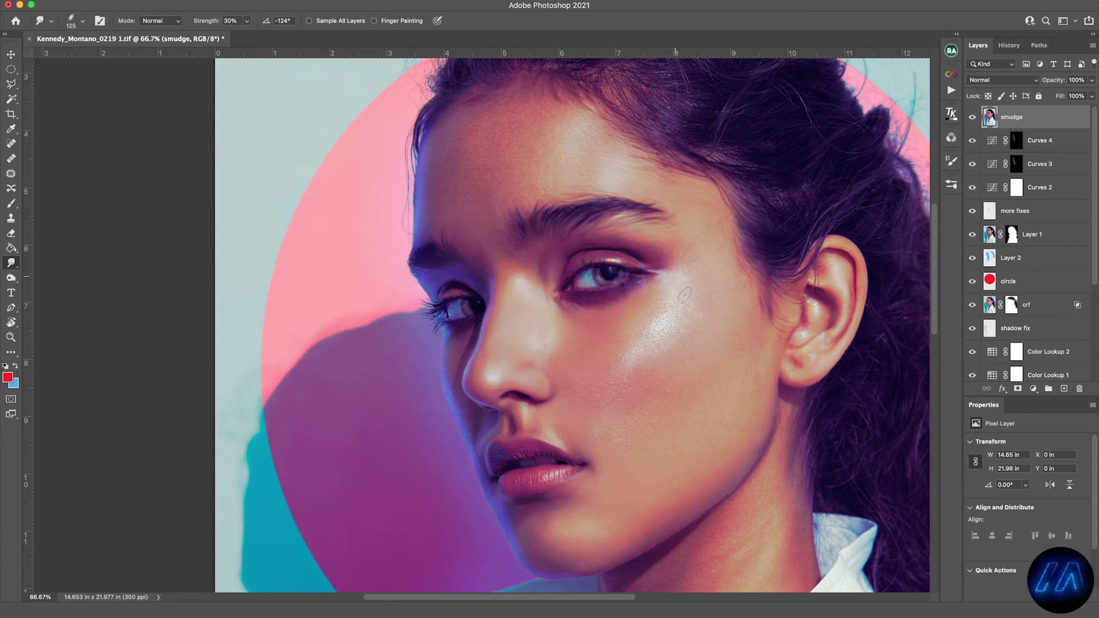
pyautogui.press(']')
pyautogui.press(']')
pyautogui.press(']')
pyautogui.press(']')
pyautogui.press(']')
pyautogui.press(']')
pyautogui.press(']')
pyautogui.press(']')
pyautogui.press(']')
pyautogui.press(']')
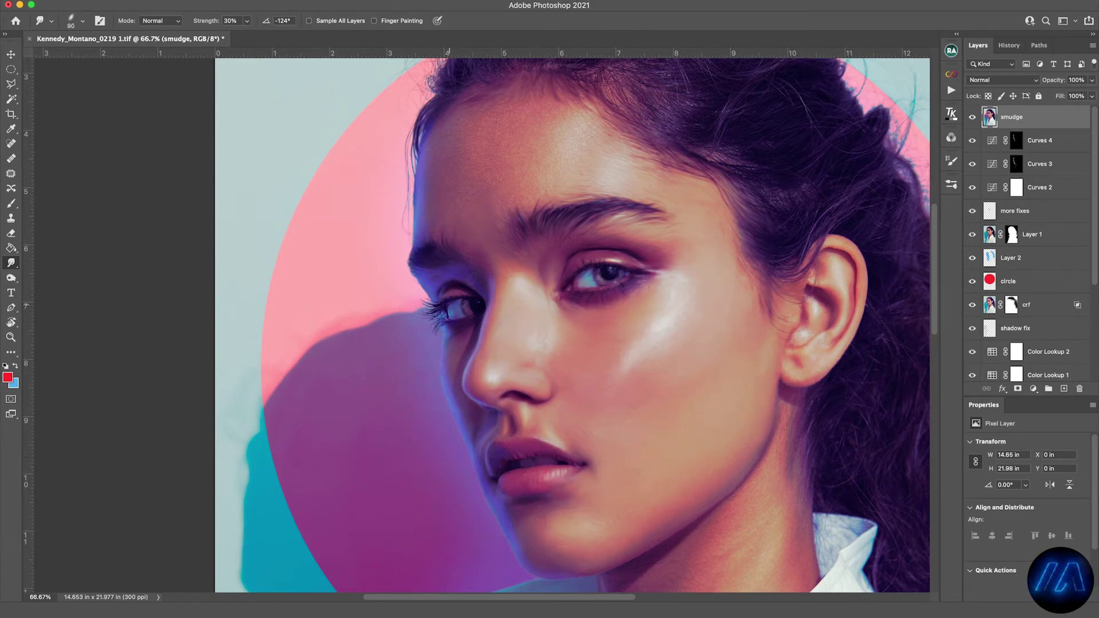
# - Smudge the lips, jaw, neck and chest skin smooth with a 175 px brush at 30% strength
pyautogui.press(']')
pyautogui.moveTo(667, 411); pyautogui.dragTo(542, 216)
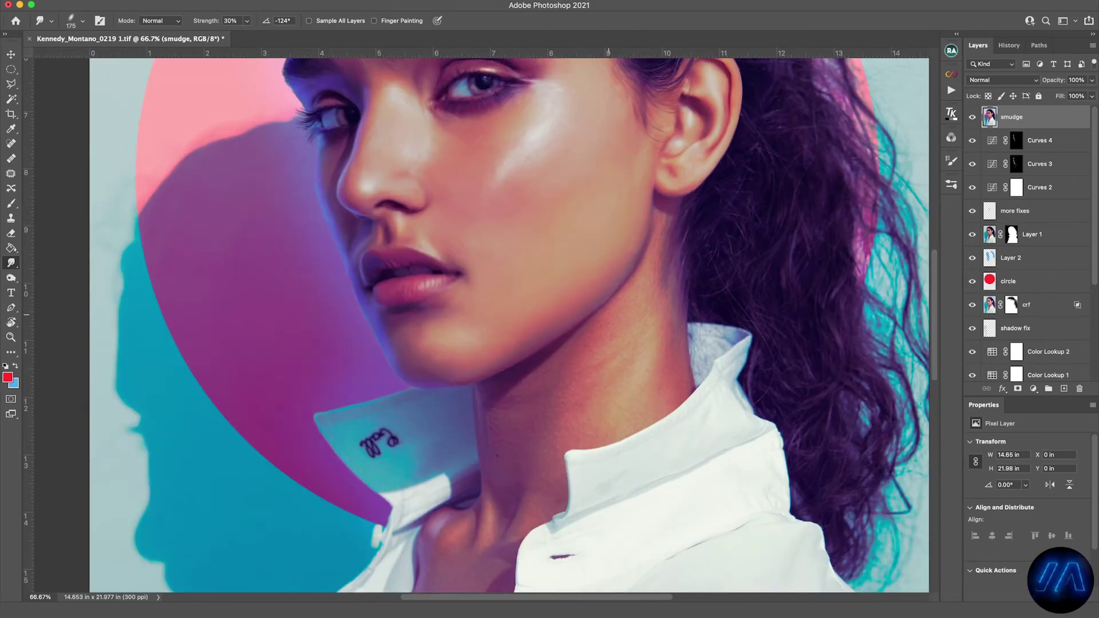
pyautogui.moveTo(622, 396); pyautogui.dragTo(679, 282)
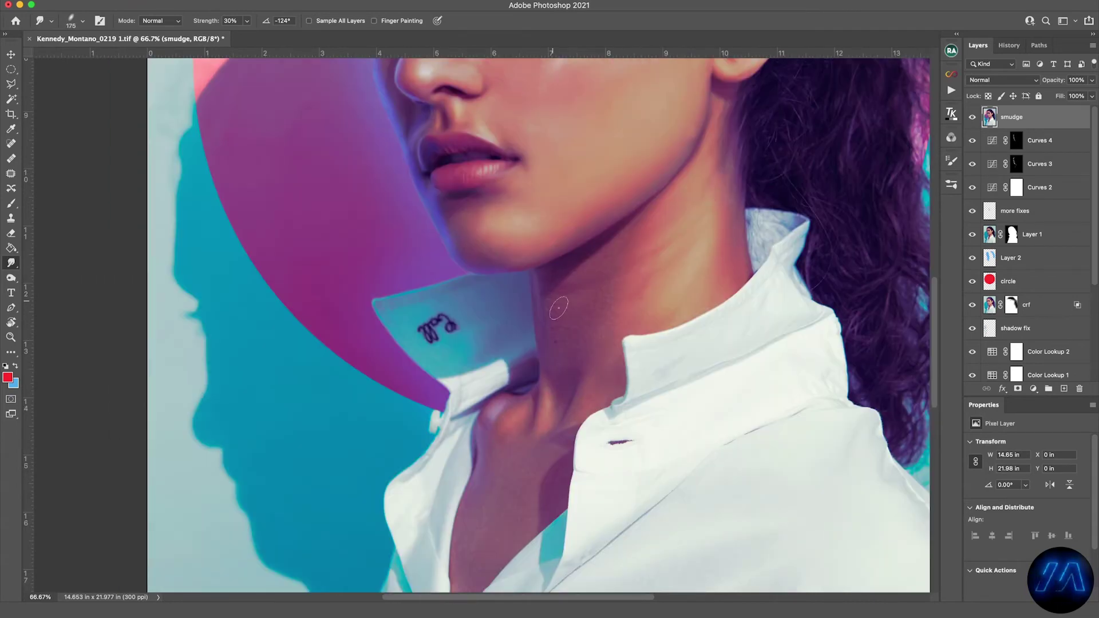
pyautogui.press('[')
pyautogui.moveTo(564, 457); pyautogui.dragTo(573, 310)
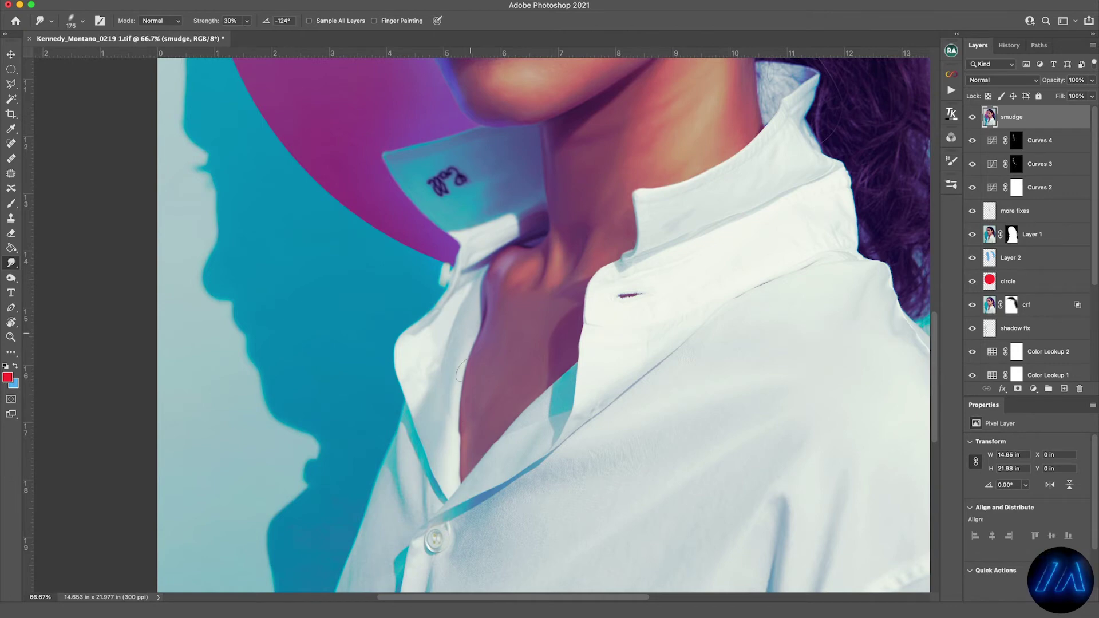
# - Smudge the fabric of the shirt collar smooth, varying the brush between 125 and 250 px
pyautogui.moveTo(738, 121); pyautogui.dragTo(631, 238)
pyautogui.press('[')
pyautogui.press('[')
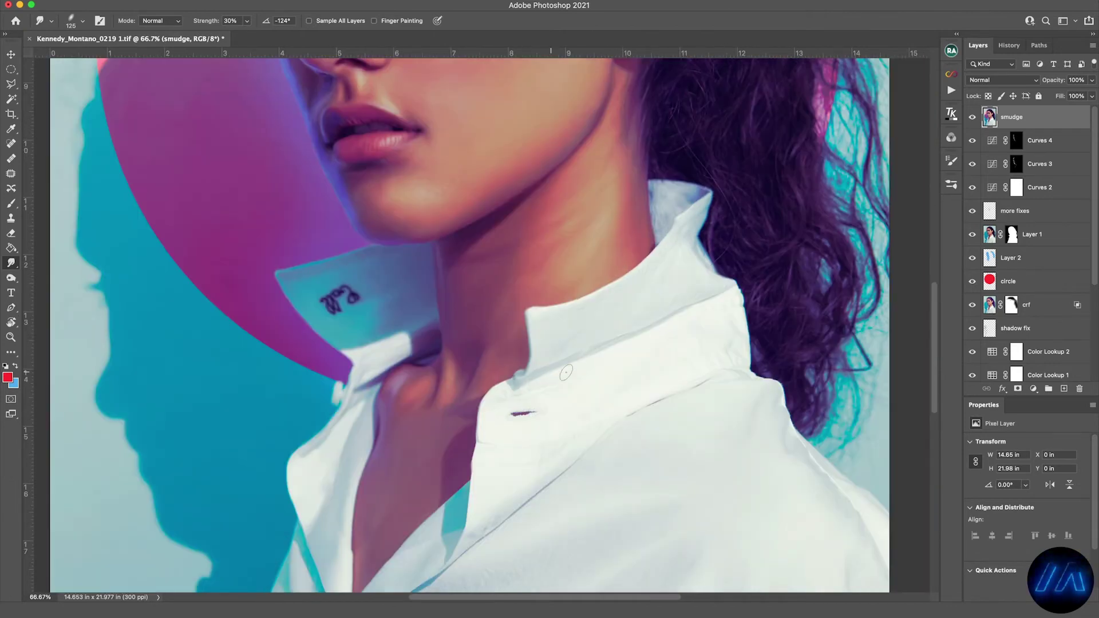
pyautogui.press(']')
pyautogui.press(']')
pyautogui.press(']')
pyautogui.press(']')
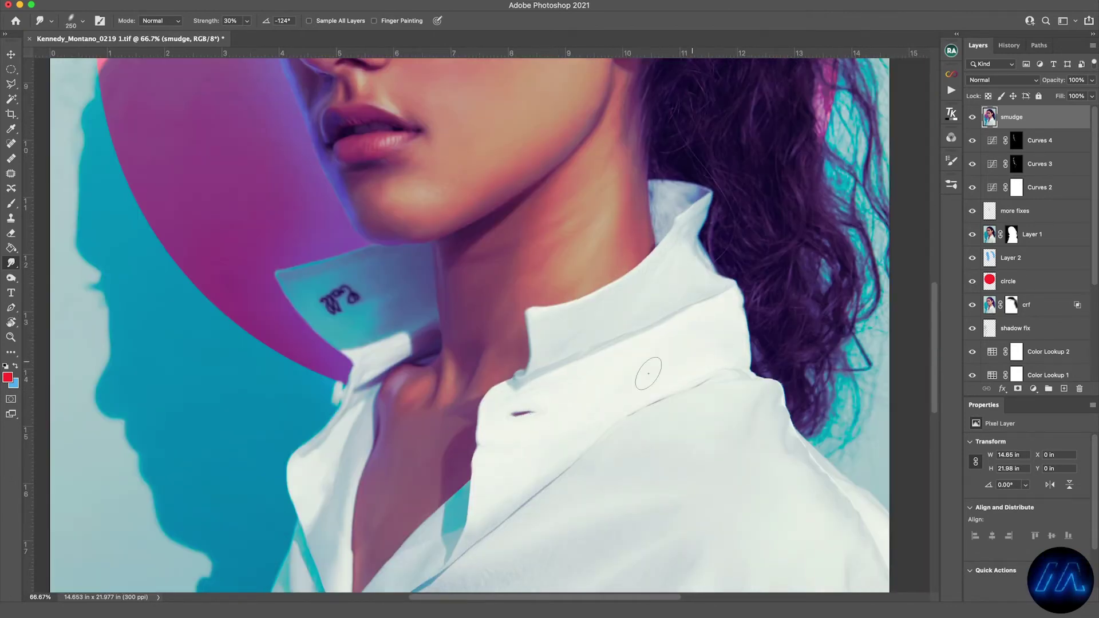
# - Smudge the shirt fabric around the front opening and button smooth with a brush of about 175 px
pyautogui.moveTo(563, 440); pyautogui.dragTo(647, 237)
pyautogui.moveTo(387, 361); pyautogui.dragTo(478, 259)
pyautogui.press('[')
pyautogui.press('[')
pyautogui.press('[')
pyautogui.press('[')
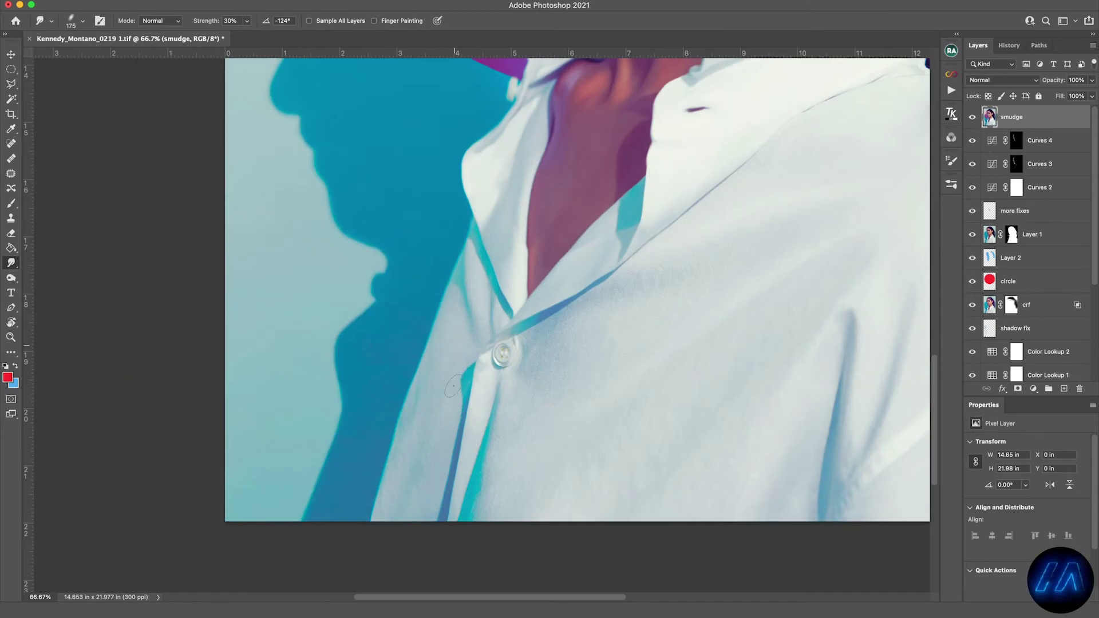
pyautogui.press('[')
pyautogui.press('[')
pyautogui.press('[')
pyautogui.moveTo(421, 454); pyautogui.dragTo(492, 225)
# - Smudge the upper shirt front and shoulder smooth with a brush of about 250 px
pyautogui.moveTo(671, 72); pyautogui.dragTo(441, 344)
pyautogui.press(']')
pyautogui.press(']')
pyautogui.press(']')
pyautogui.press(']')
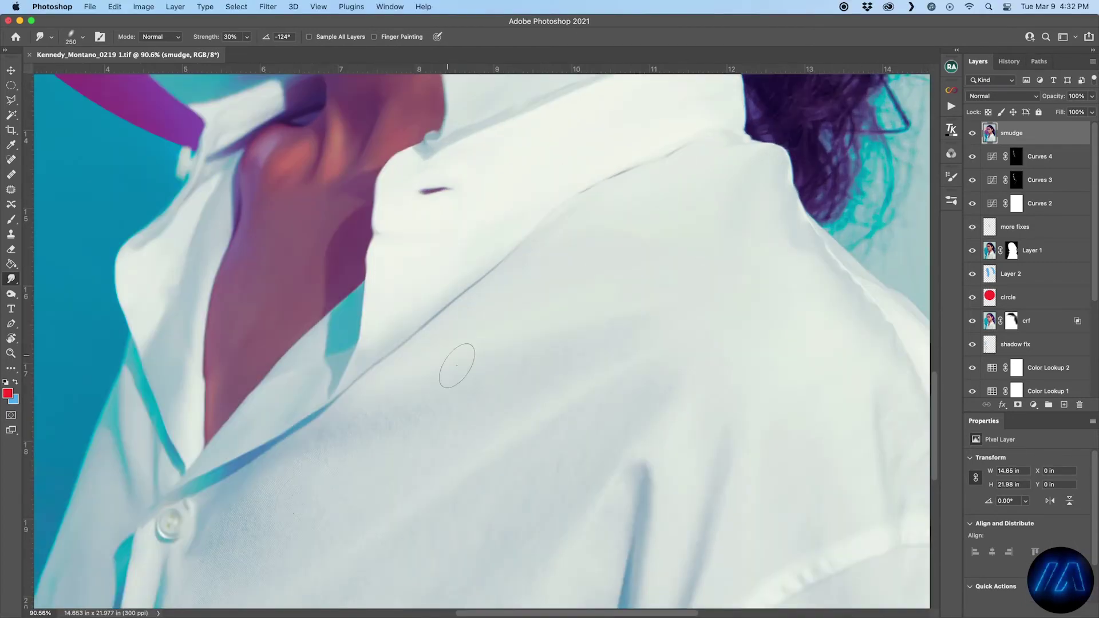
pyautogui.moveTo(811, 218); pyautogui.dragTo(668, 155)
pyautogui.press('[')
pyautogui.press('[')
pyautogui.press('[')
pyautogui.press('[')
pyautogui.press(']')
pyautogui.press(']')
# - Smudge the shirt's sleeve seam and lower folds smooth, enlarging the brush to 400 px
pyautogui.moveTo(522, 605)
pyautogui.mouseDown()
pyautogui.moveTo(535, 472)
pyautogui.moveTo(551, 441)
pyautogui.mouseUp()
pyautogui.press(']')
pyautogui.press(']')
pyautogui.press(']')
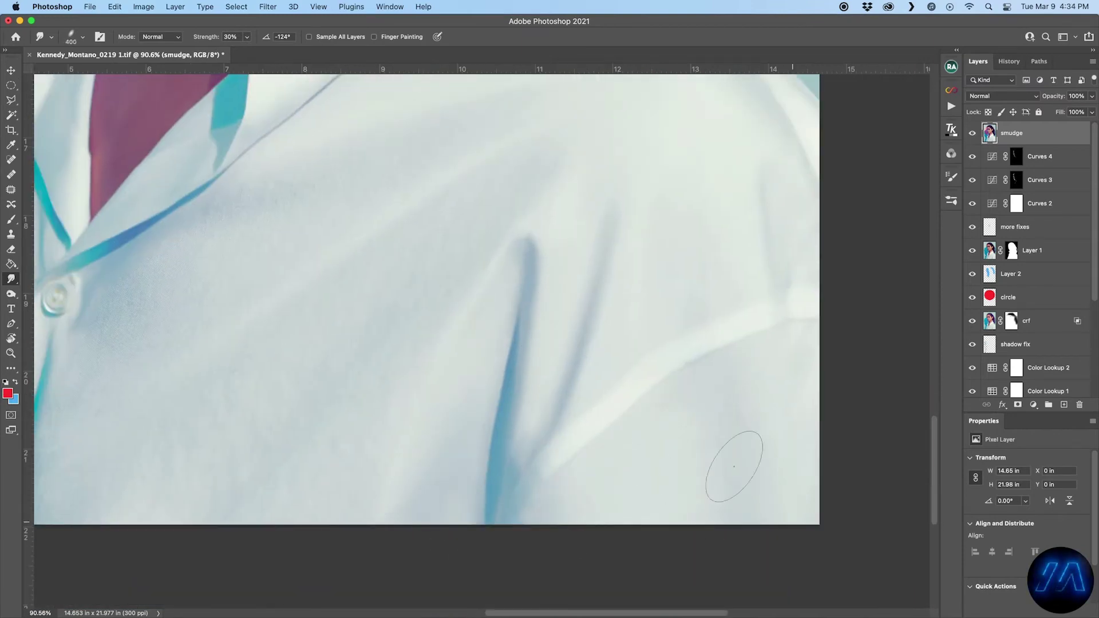
pyautogui.scroll(3, 630, 448)
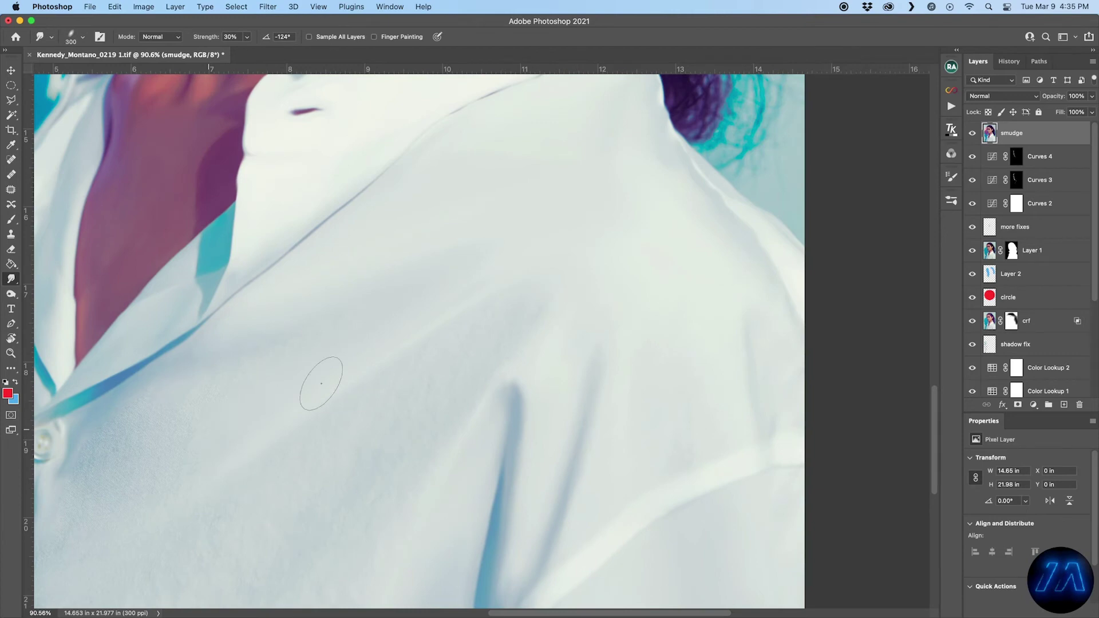
# - Smudge the remaining fabric grain beside the shirt button and along the lower front with a 300 px brush
pyautogui.scroll(-3, 624, 367)
pyautogui.hscroll(-2, 624, 367)
pyautogui.press('[')
pyautogui.press('[')
pyautogui.press('[')
pyautogui.press('[')
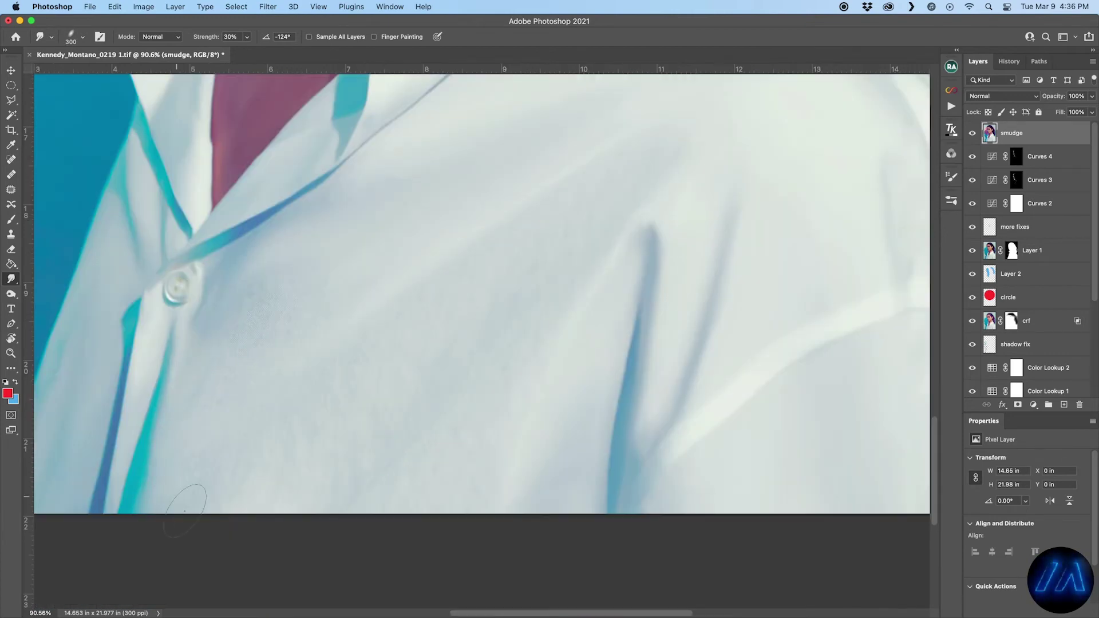
pyautogui.press(']')
pyautogui.press(']')
pyautogui.press(']')
pyautogui.press(']')
# - Duplicate the smudge layer and rename the copy "mixer"
pyautogui.moveTo(1060, 133); pyautogui.dragTo(1064, 404)
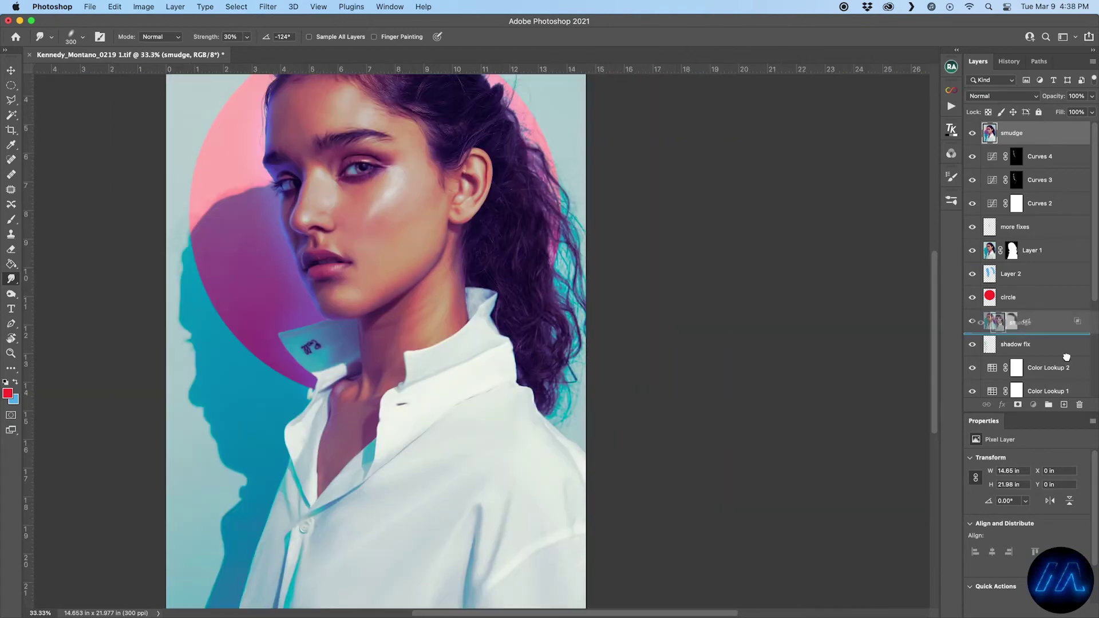
pyautogui.doubleClick(1021, 135)
pyautogui.write('mixer')
pyautogui.press('Return')
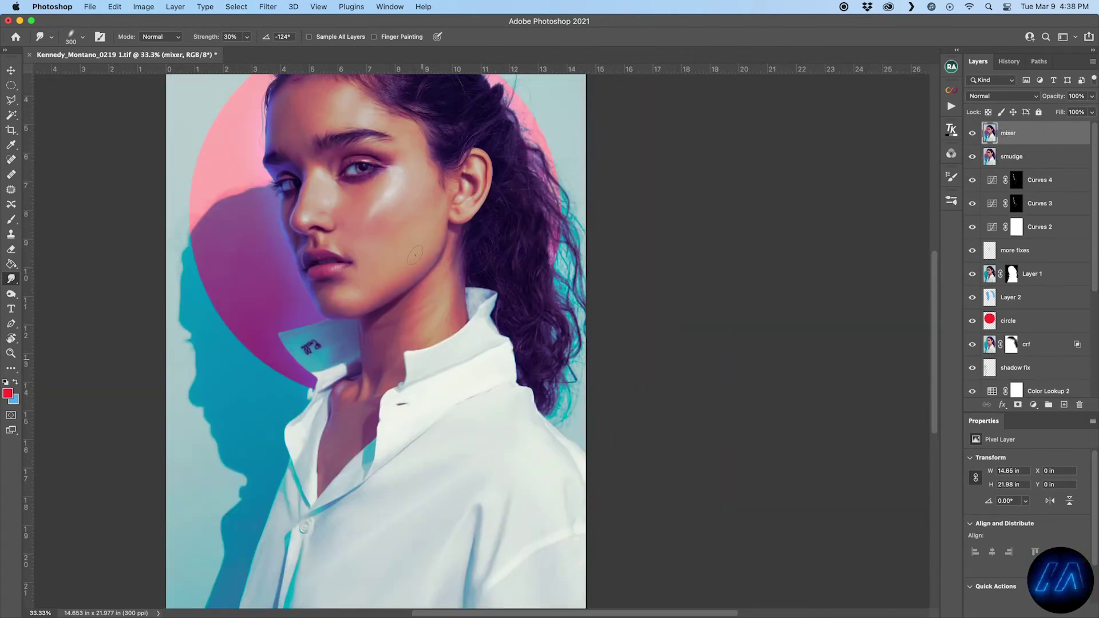
# - Save the document and blend the nose and cheek skin on the mixer layer using the Mixer Brush at 125 px
pyautogui.hotkey('shift', 'b')
pyautogui.moveTo(271, 132); pyautogui.dragTo(356, 232)
pyautogui.press('super+s')
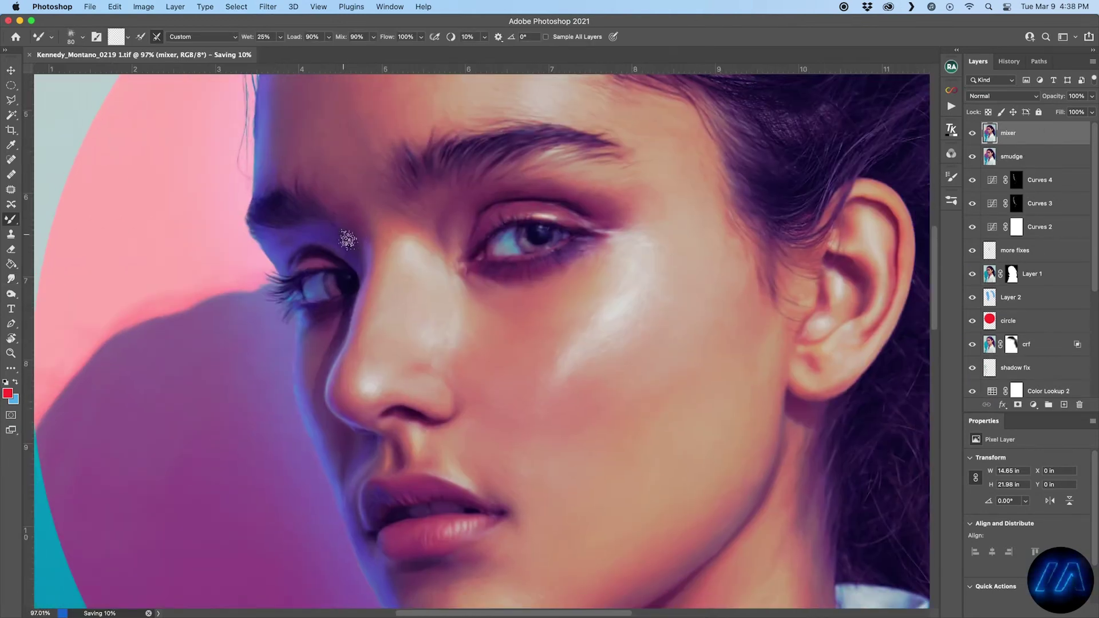
pyautogui.press(']')
pyautogui.press(']')
pyautogui.press(']')
pyautogui.moveTo(610, 358)
pyautogui.mouseDown()
pyautogui.moveTo(597, 343)
pyautogui.moveTo(578, 355)
pyautogui.mouseUp()
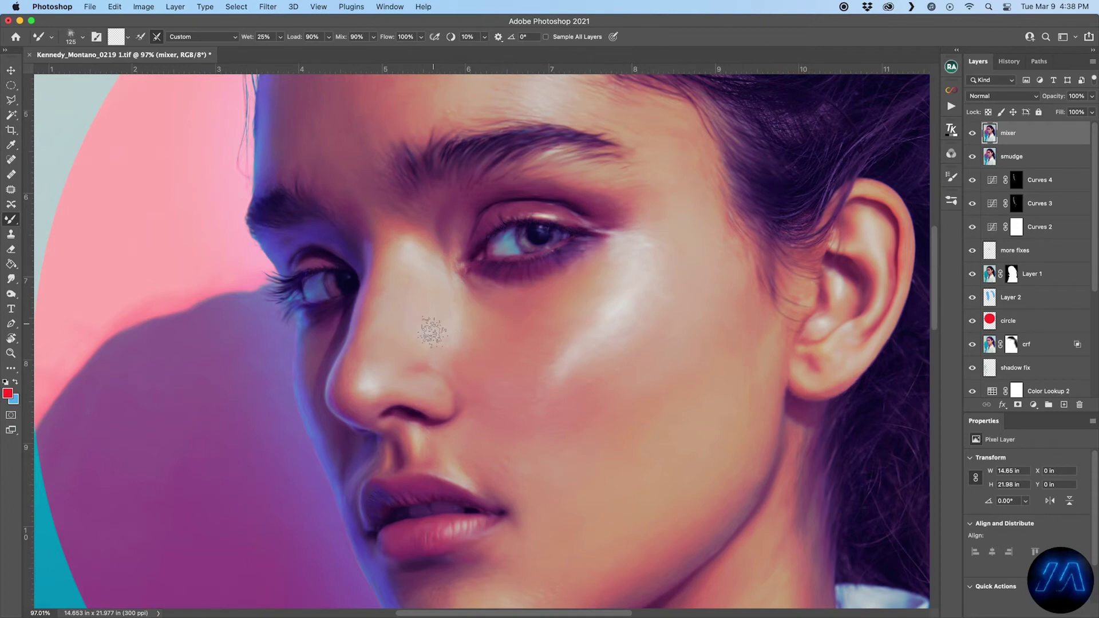
# - Blend the skin under the eye, across the cheek highlight and toward the jaw with the Mixer Brush at 125 to 150 px
pyautogui.press(']')
pyautogui.press('[')
pyautogui.press('[')
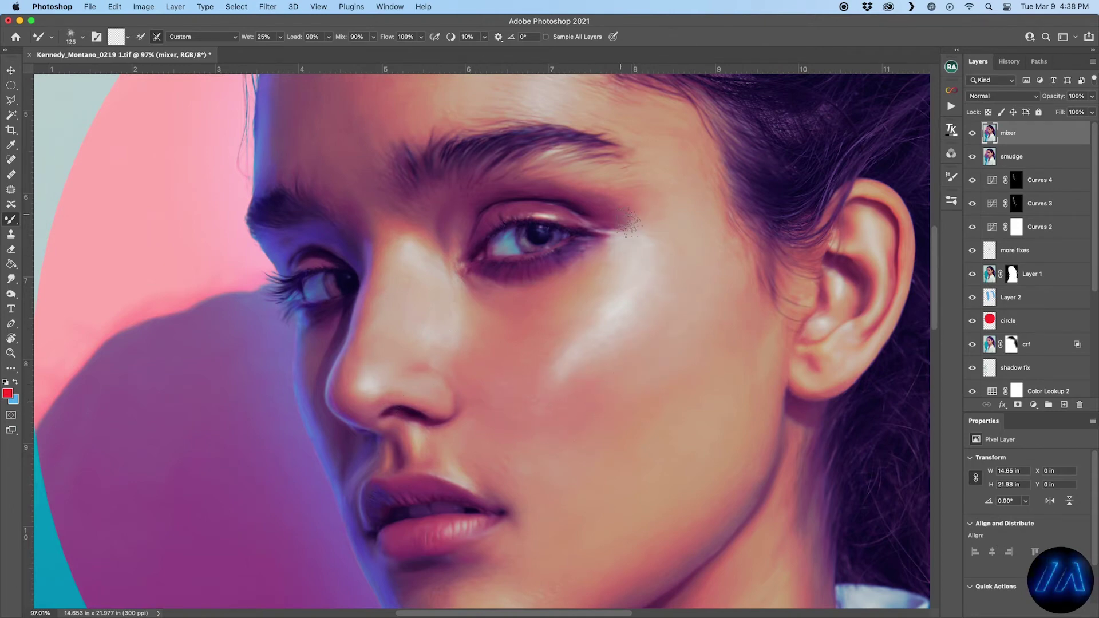
pyautogui.press('[')
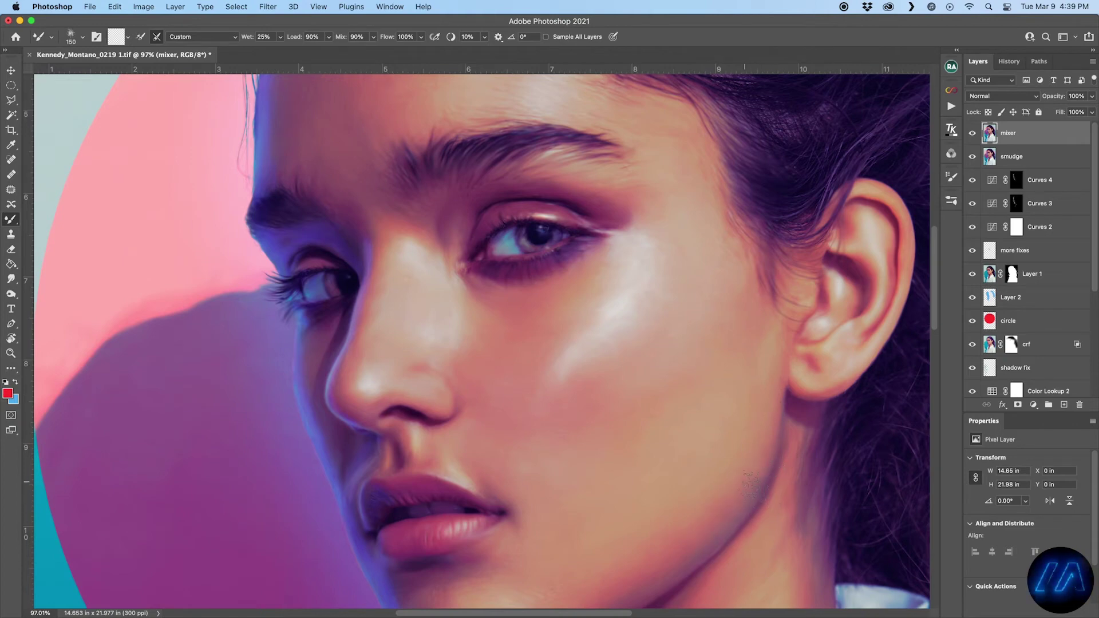
# - Blend the skin on the chin and around the mouth with the Mixer Brush at 100 to 150 px
pyautogui.scroll(-5, 652, 241)
pyautogui.press('[')
pyautogui.press('[')
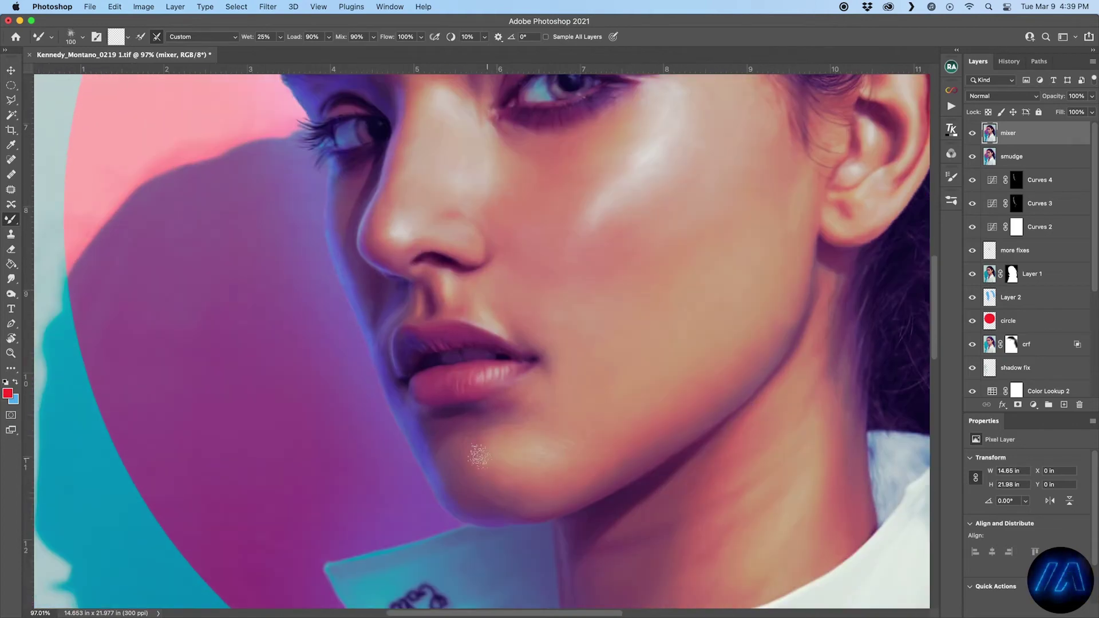
pyautogui.press(']')
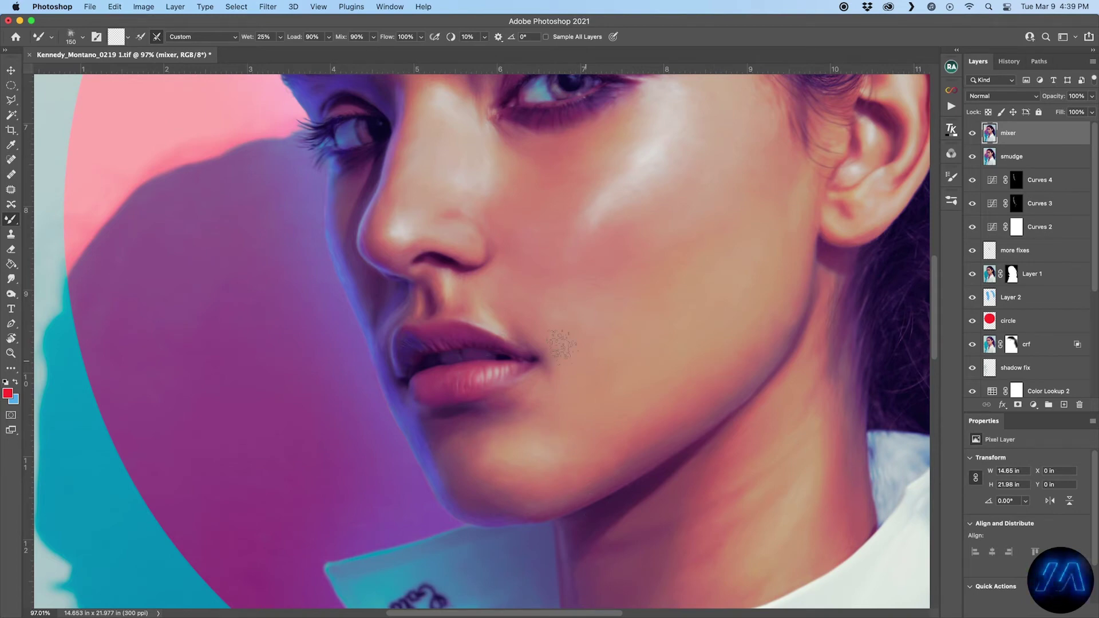
# - Blend the forehead skin from the hairline to the highlight with the Mixer Brush at 150 to 175 px
pyautogui.scroll(8, 504, 283)
pyautogui.press(']')
pyautogui.press(']')
pyautogui.press(']')
pyautogui.press(']')
pyautogui.press(']')
pyautogui.press(']')
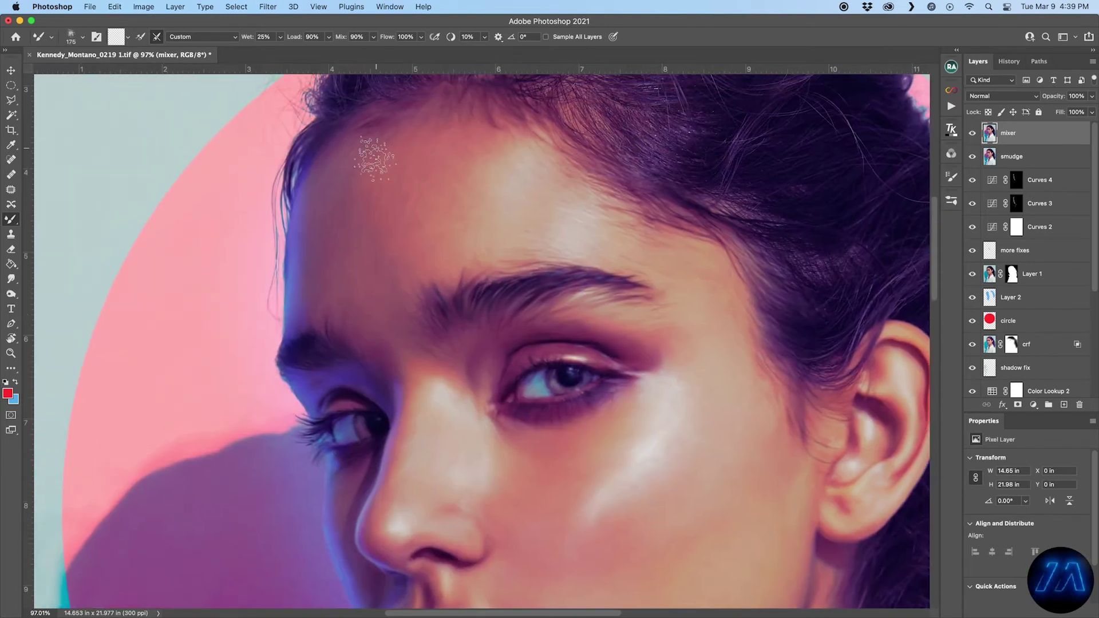
pyautogui.press('[')
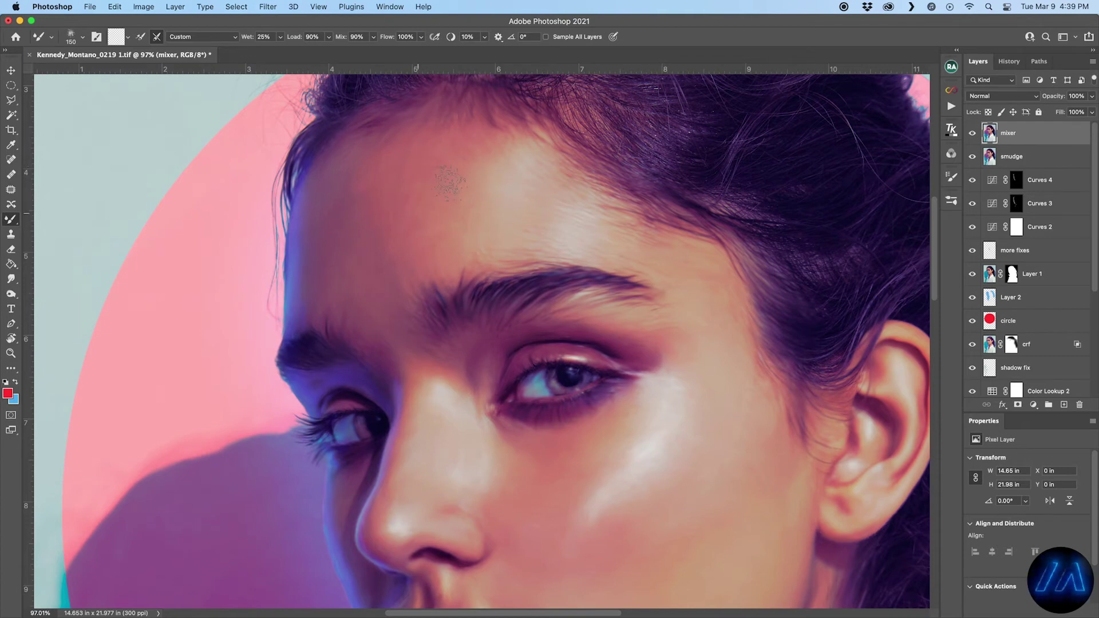
pyautogui.press('[')
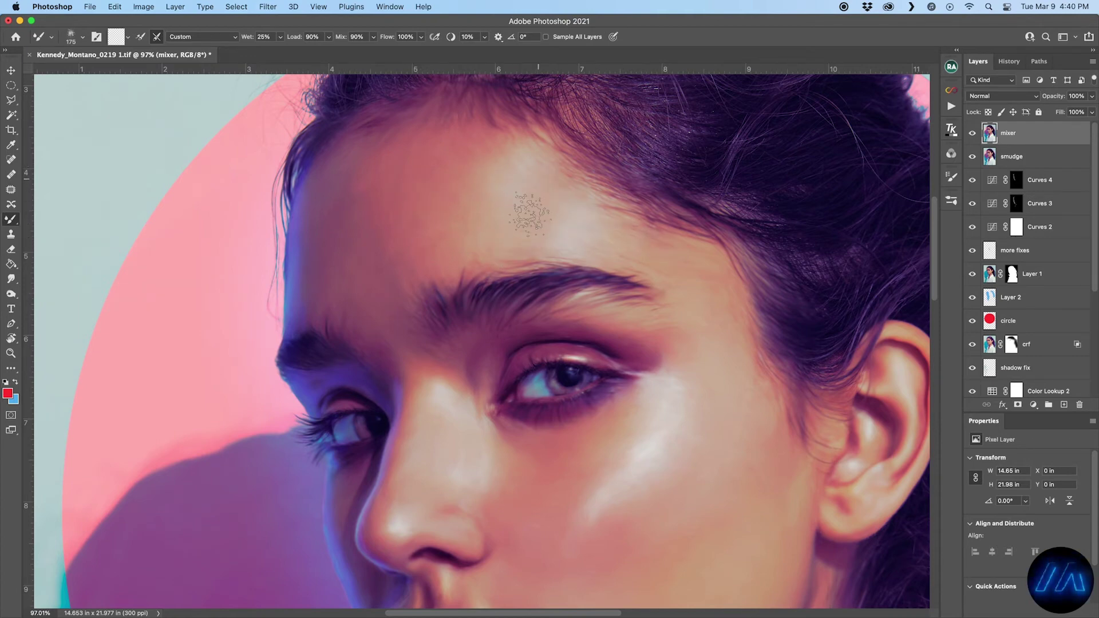
# - Blend the skin tones on the neck and chest with the Mixer Brush at 150 to 175 px
pyautogui.scroll(-10, 466, 252)
pyautogui.hscroll(4, 466, 253)
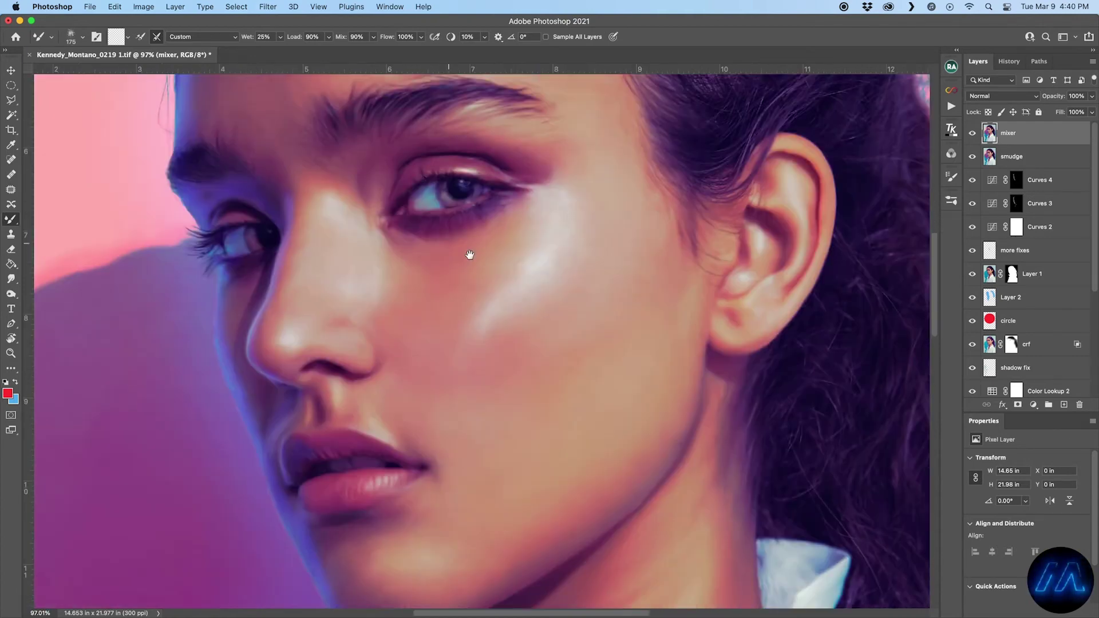
pyautogui.scroll(-5, 447, 269)
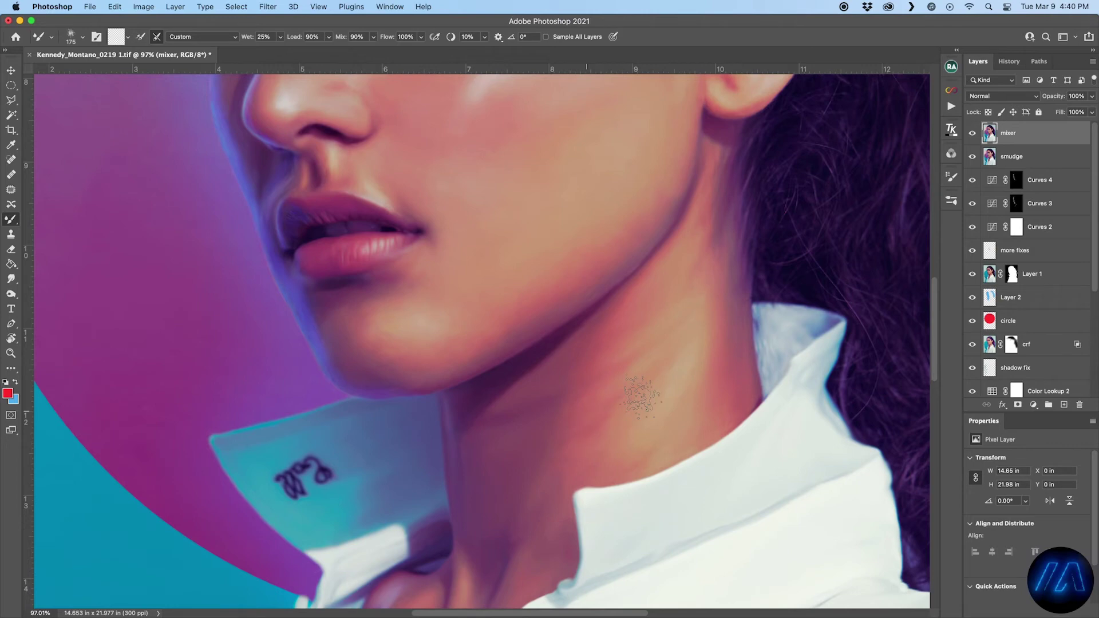
pyautogui.press('[')
pyautogui.press('[')
pyautogui.scroll(-6, 572, 389)
pyautogui.hscroll(-1, 572, 390)
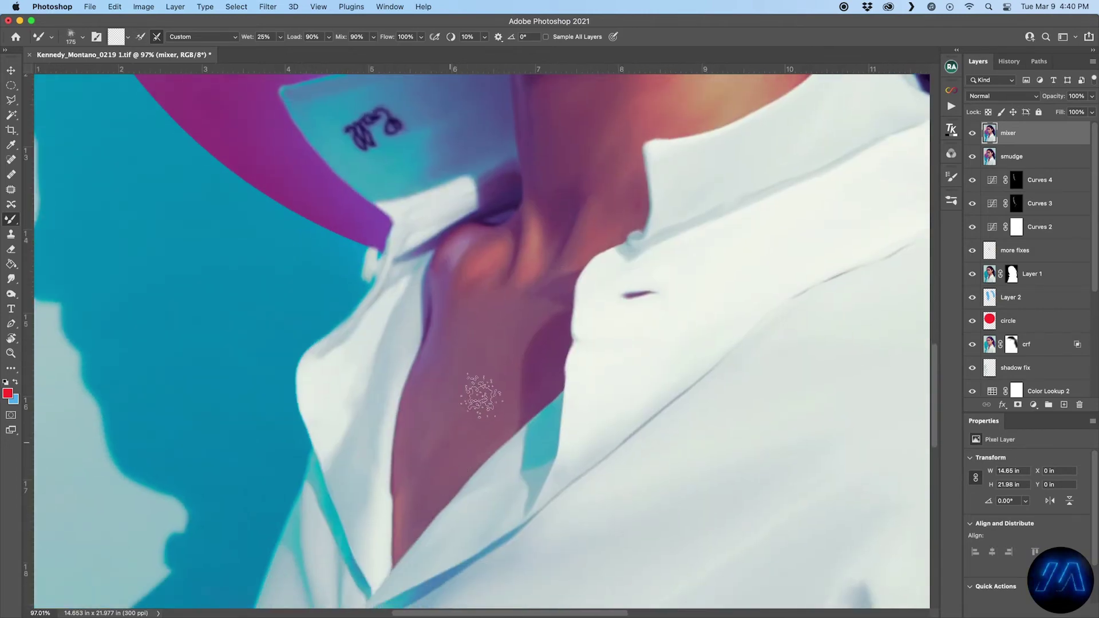
pyautogui.scroll(3, 484, 288)
pyautogui.hscroll(1, 485, 288)
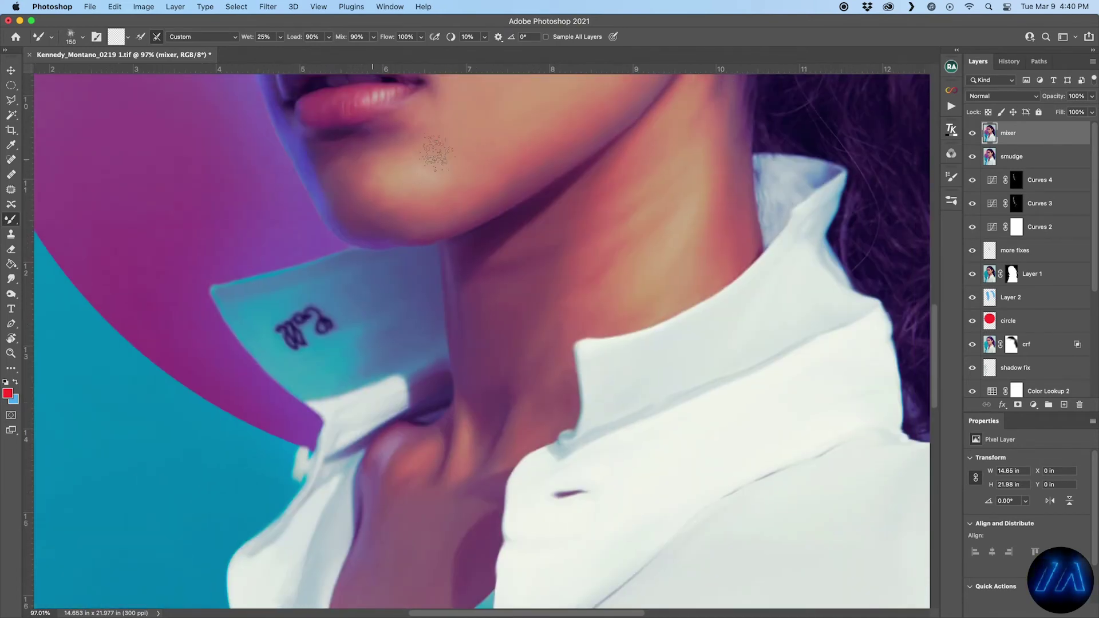
# - Blend the shadowed edge of the face beside the nose and cheek with the Mixer Brush at 80 px
pyautogui.press('[')
pyautogui.press('[')
pyautogui.press('[')
pyautogui.scroll(4, 424, 218)
pyautogui.hscroll(-1, 423, 217)
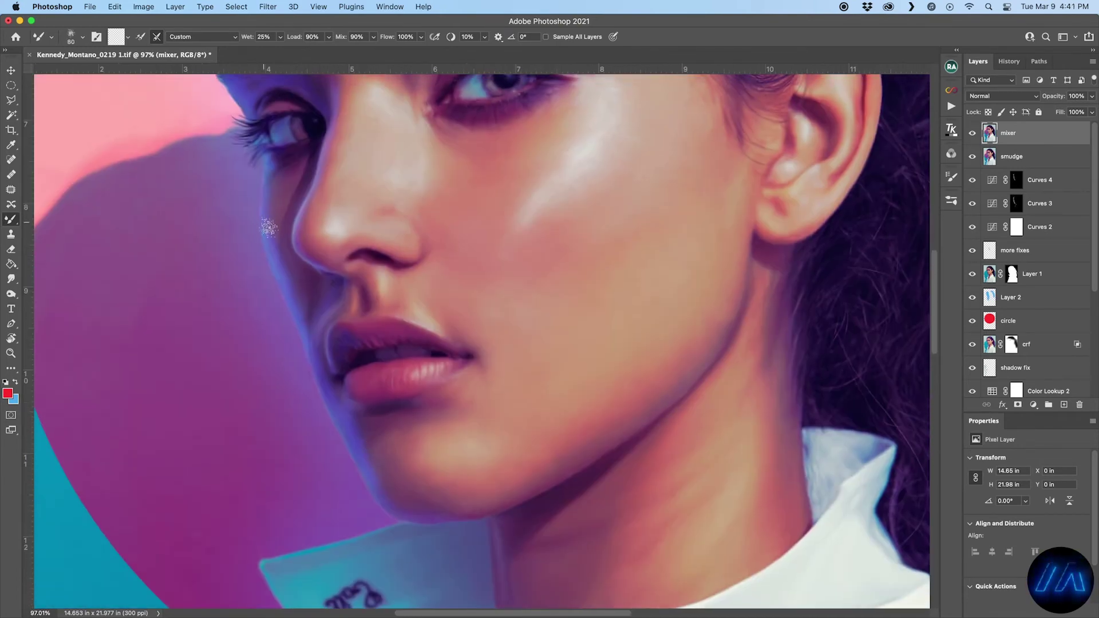
pyautogui.keyDown('alt'); pyautogui.scroll(-2, 434, 240); pyautogui.keyUp('alt')
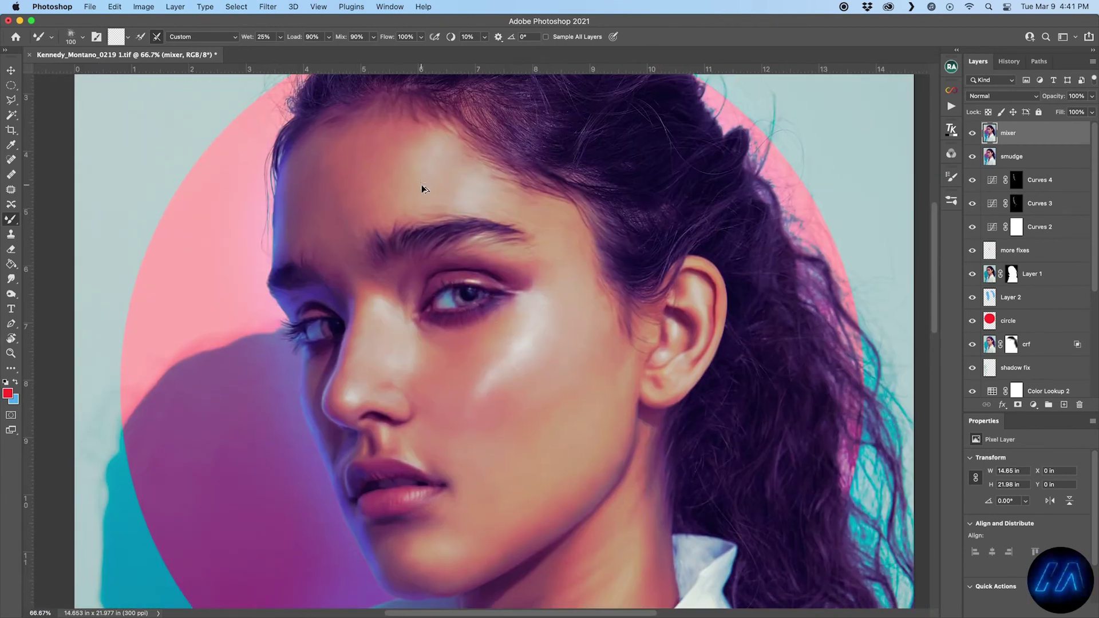
# - Stamp all visible layers into a new layer named "smart sharpen" and save the document
pyautogui.press('alt+shift+super+e')
pyautogui.doubleClick(1010, 133)
pyautogui.write('smart sharpen')
pyautogui.press('Return')
pyautogui.press('super+s')
# - Apply Smart Sharpen at 500% amount and 6 px radius to the smart sharpen layer, changing the blur type to remove
pyautogui.click(267, 6)
pyautogui.moveTo(277, 216)
pyautogui.click(470, 258)
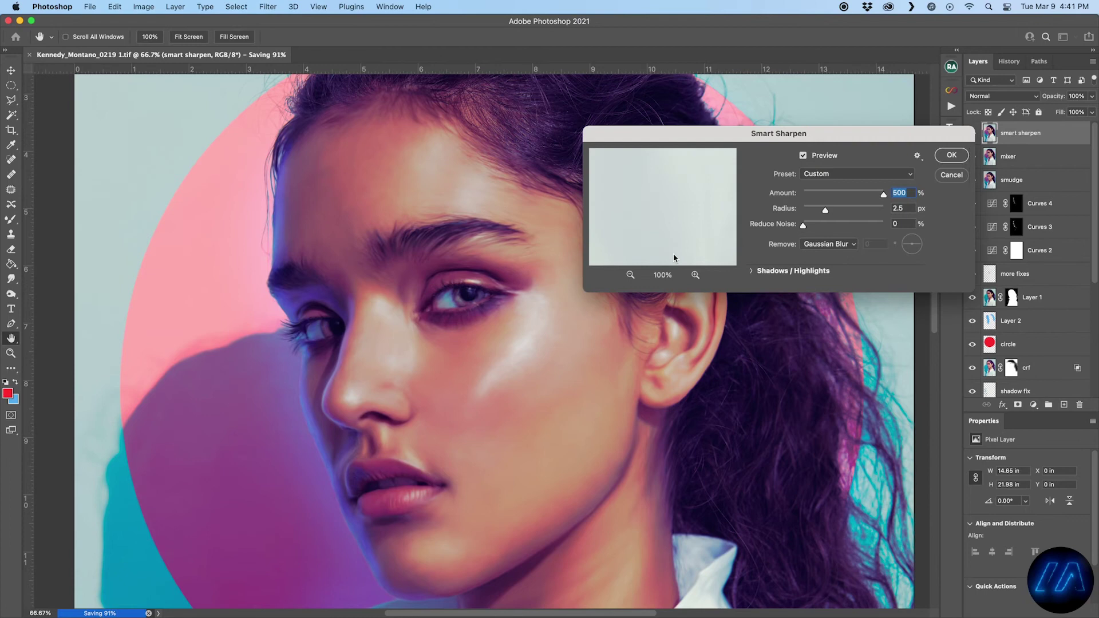
pyautogui.click(630, 275)
pyautogui.click(630, 275)
pyautogui.click(630, 275)
pyautogui.click(846, 209)
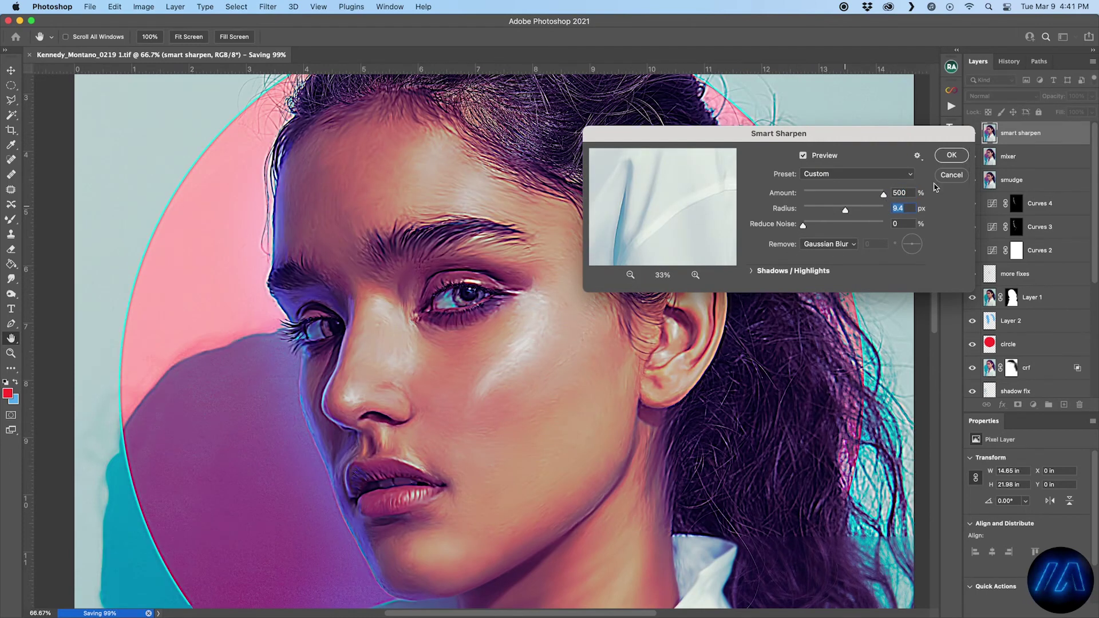
pyautogui.write('6')
pyautogui.click(829, 244)
pyautogui.click(841, 262)
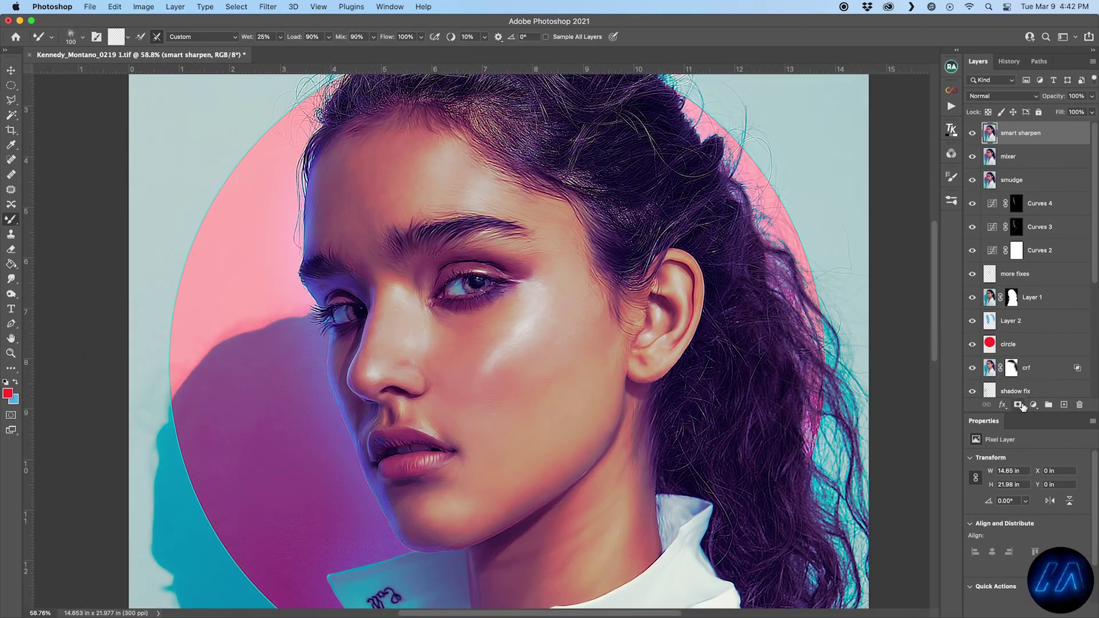
pyautogui.keyDown('alt'); pyautogui.click(1021, 405); pyautogui.keyUp('alt')
pyautogui.press('b')
pyautogui.press('d')
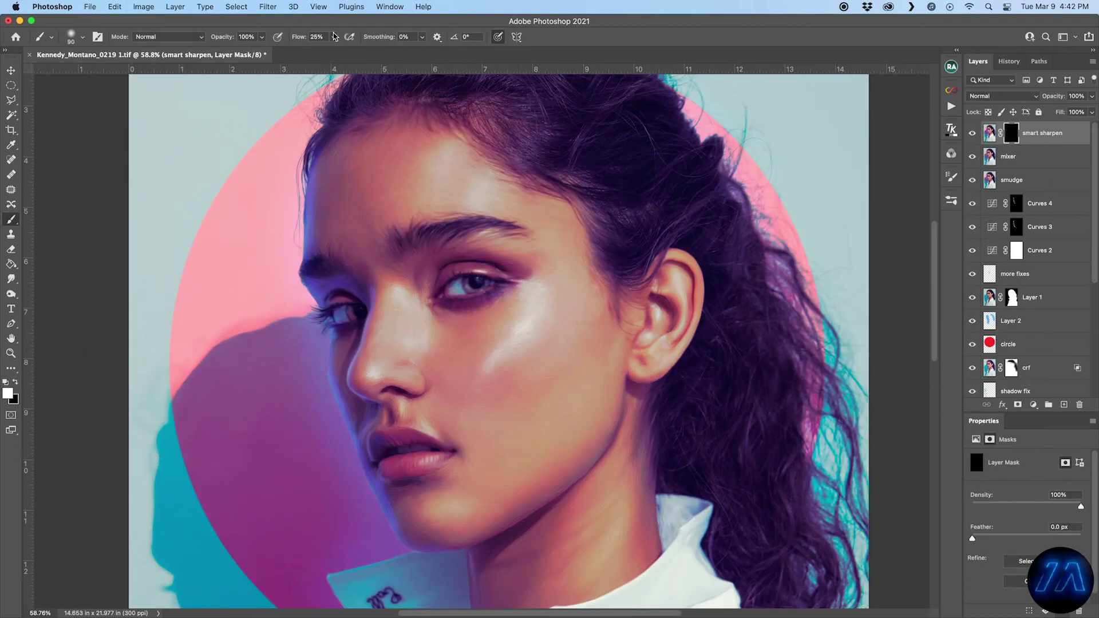
# - Load Layer 1's mask as a selection and add it as a layer mask on the smart sharpen layer
pyautogui.keyDown('super'); pyautogui.click(1012, 297); pyautogui.keyUp('super')
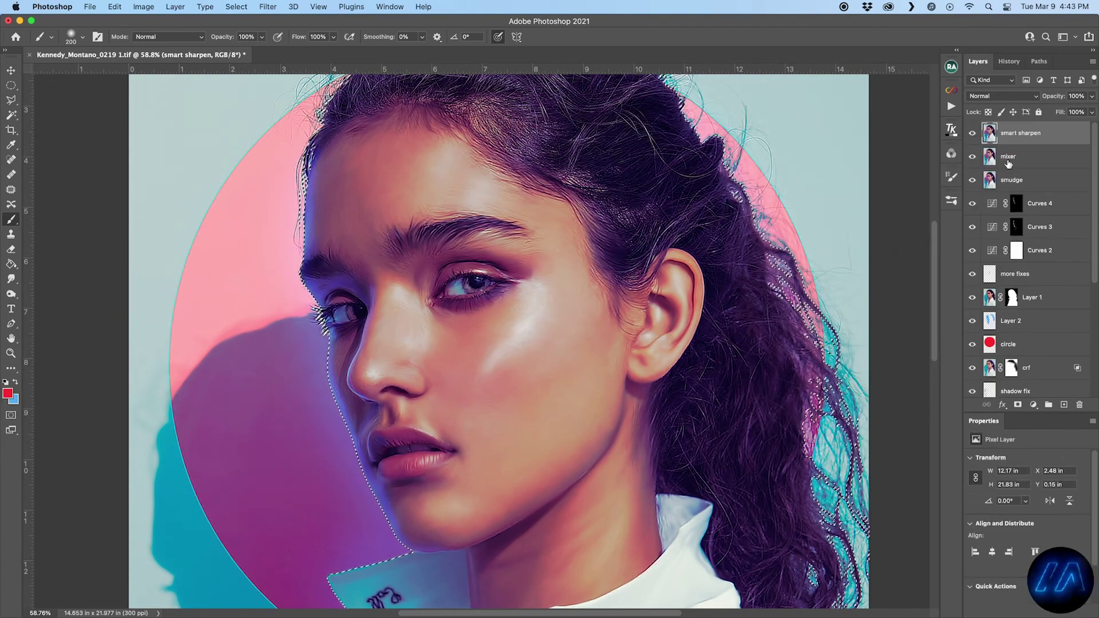
pyautogui.click(1018, 405)
pyautogui.press('[')
pyautogui.press('[')
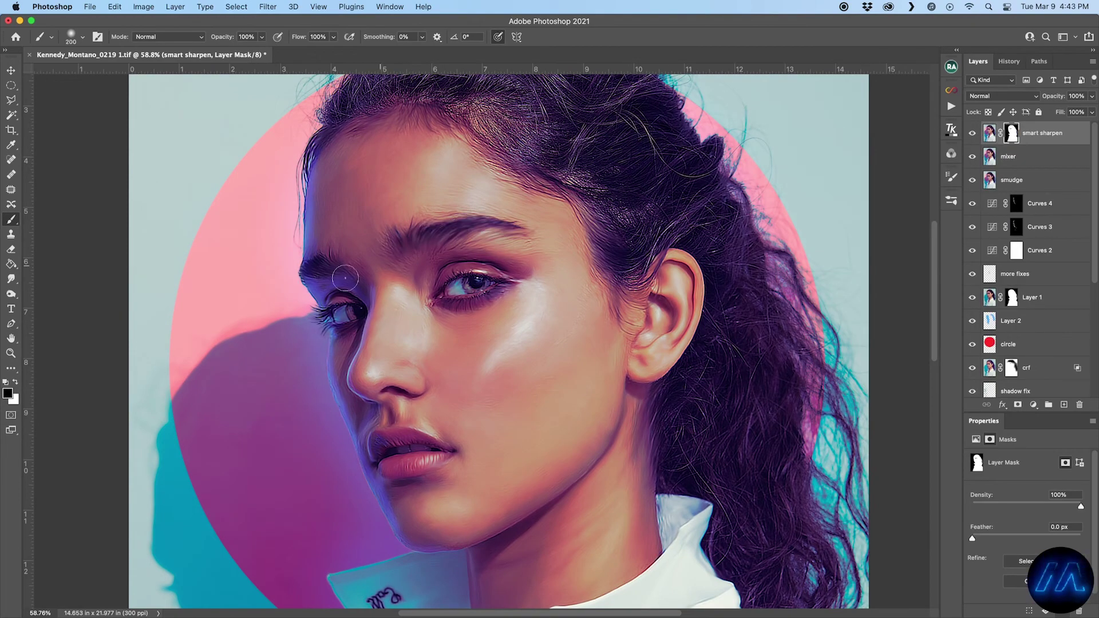
# - Paint black on the smart sharpen mask with a 70 px brush at 24% flow to tone down the sharpening on the shirt
pyautogui.press(']')
pyautogui.hotkey('shift', '2')
pyautogui.hotkey('shift', '4')
pyautogui.press('x')
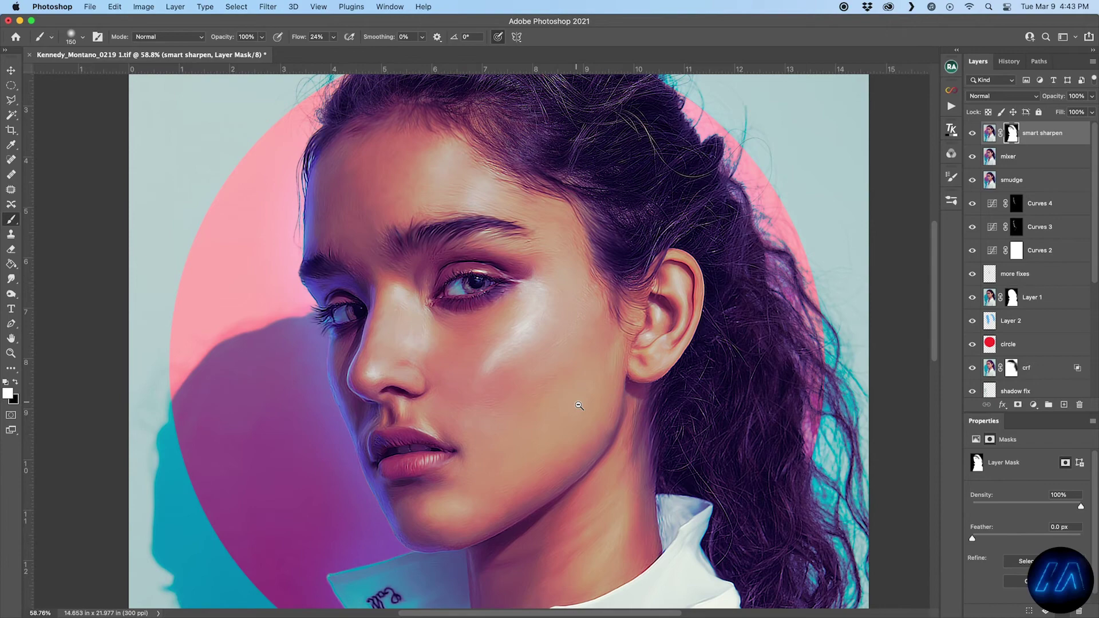
pyautogui.scroll(-5, 579, 406)
pyautogui.press('x')
pyautogui.press('[')
pyautogui.press('[')
pyautogui.press('[')
pyautogui.press('[')
pyautogui.press('[')
pyautogui.scroll(-4, 573, 395)
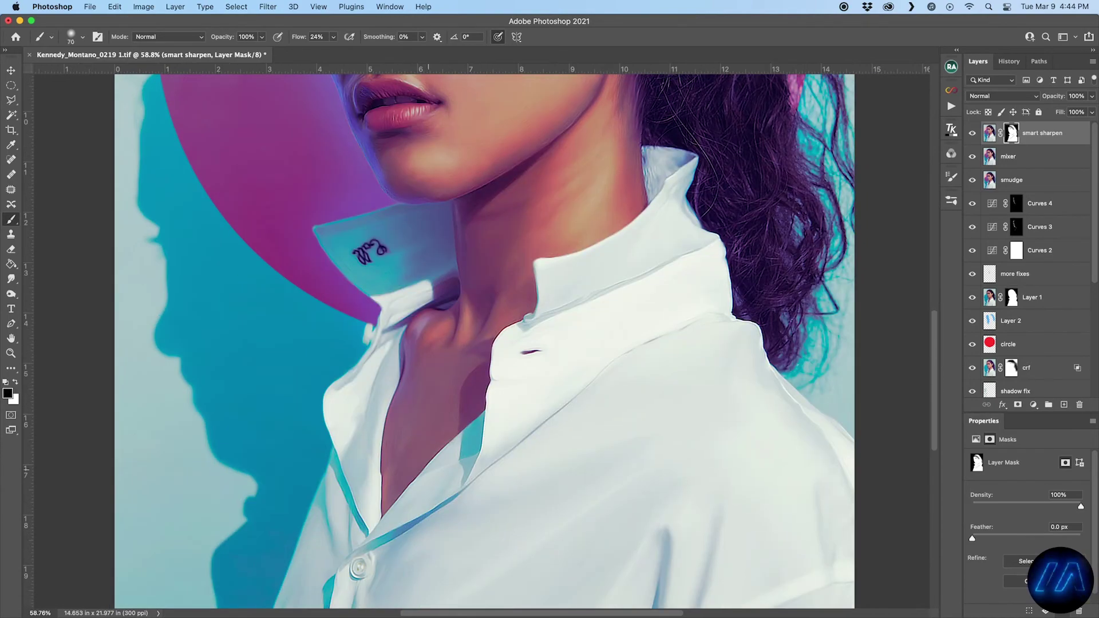
pyautogui.moveTo(420, 452); pyautogui.dragTo(476, 342)
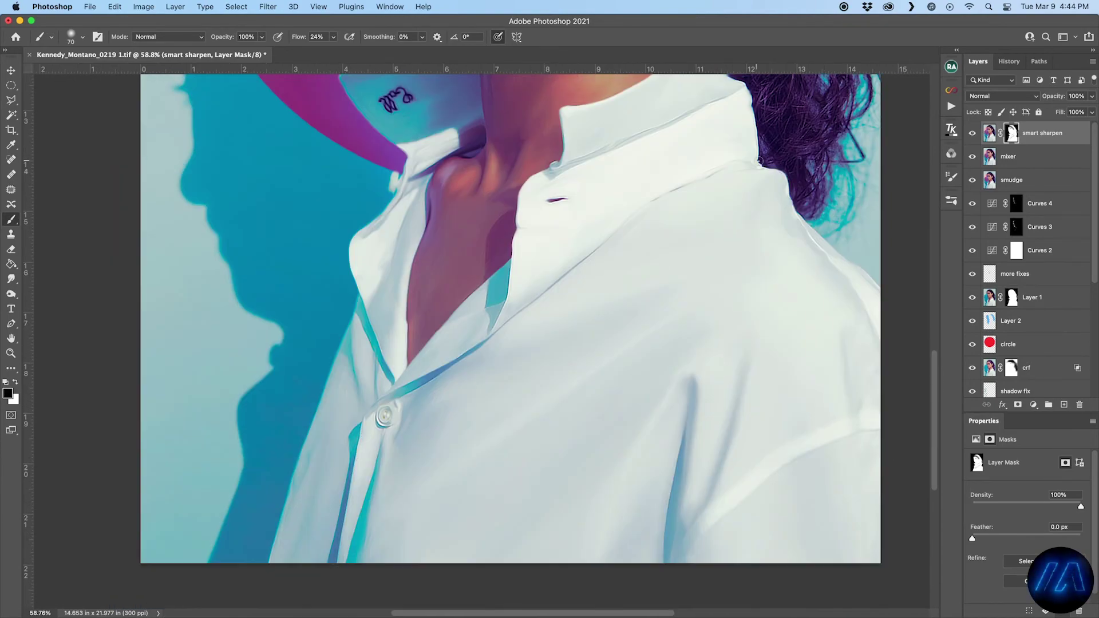
pyautogui.scroll(8, 759, 161)
pyautogui.scroll(4, 342, 145)
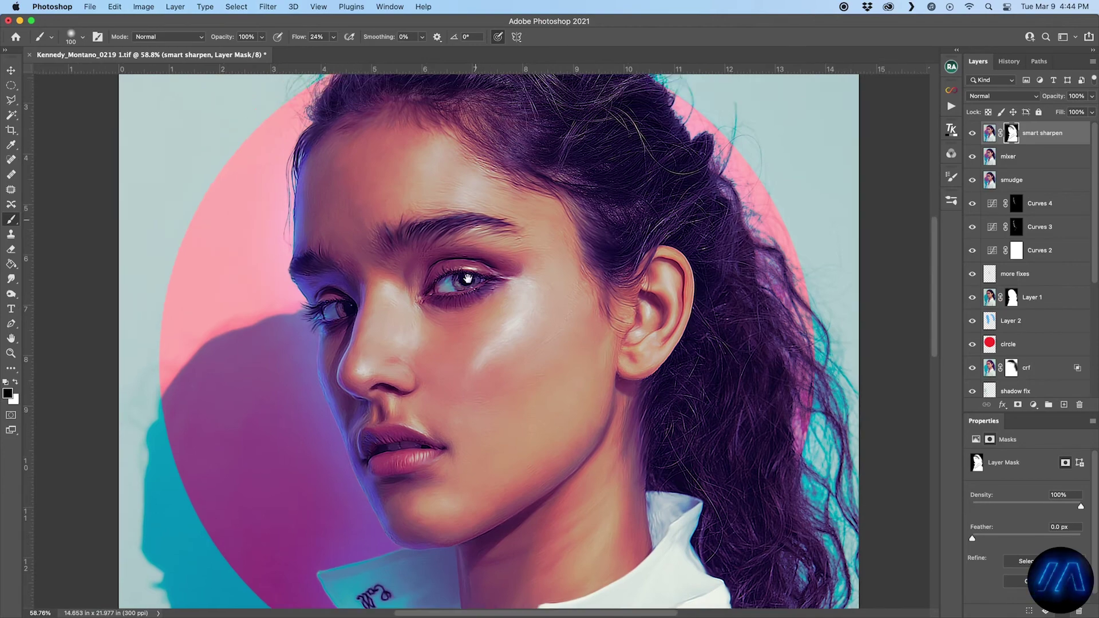
# - Tone down the sharpening over the hair on the mask with a brush up to 300 px and save the document
pyautogui.press(']')
pyautogui.press(']')
pyautogui.press(']')
pyautogui.press(']')
pyautogui.press(']')
pyautogui.press(']')
pyautogui.scroll(-6, 680, 419)
pyautogui.press('super+minus')
pyautogui.press('super+minus')
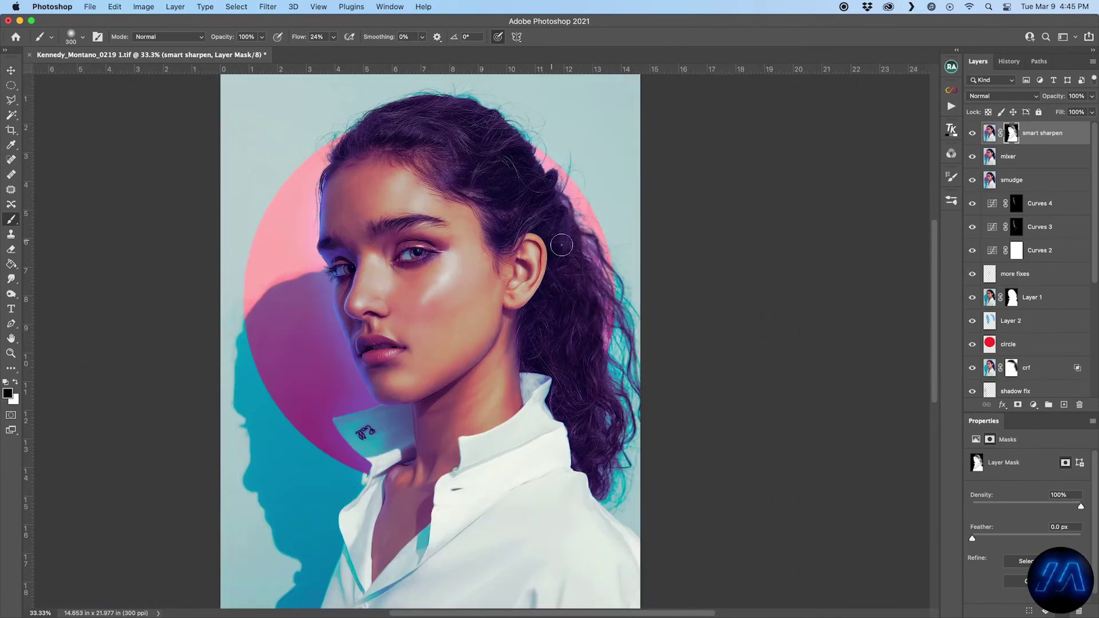
pyautogui.press('super+s')
# - With the smudge, mixer and smart sharpen layers temporarily hidden, stamp the visible layers into a new layer at the top of the stack
pyautogui.moveTo(972, 133); pyautogui.dragTo(972, 180)
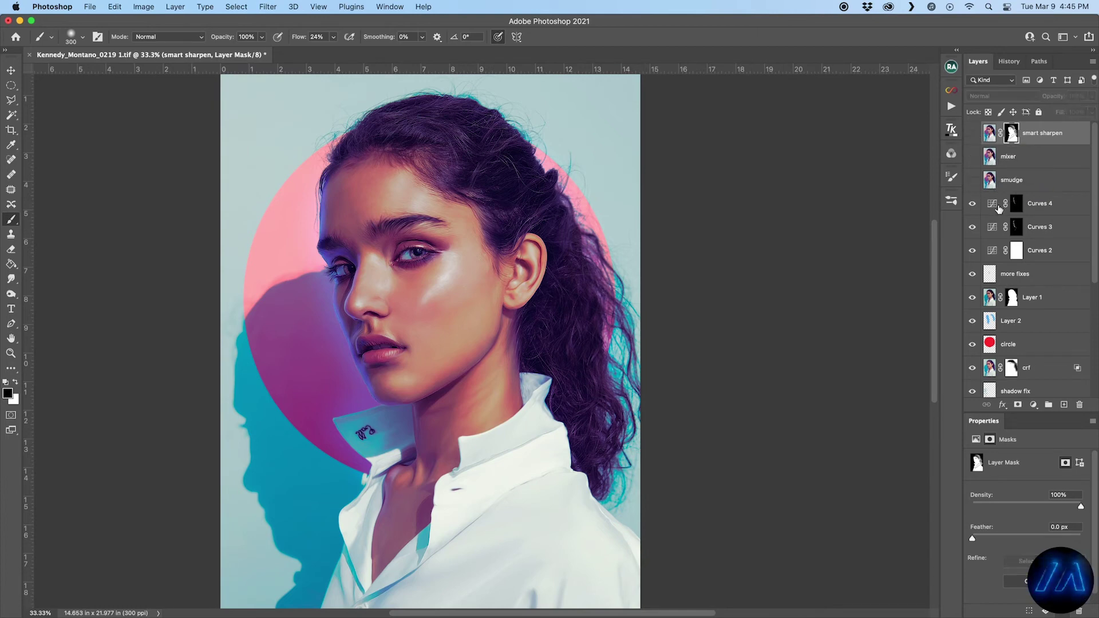
pyautogui.click(999, 210)
pyautogui.press('super+plus')
pyautogui.press('super+plus')
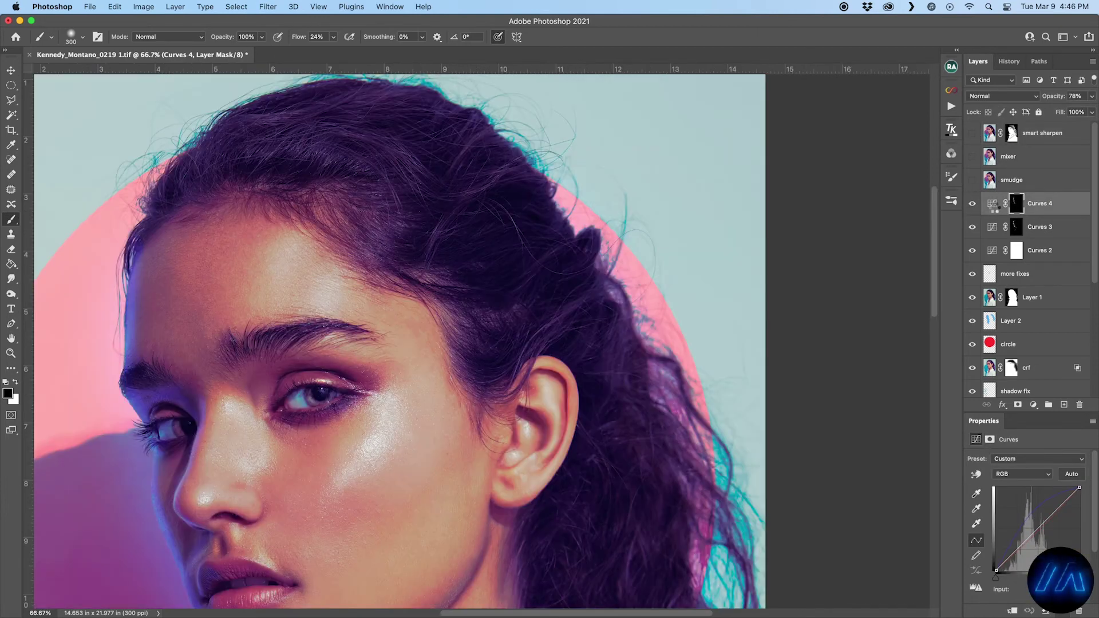
pyautogui.press('alt+shift+super+n')
pyautogui.moveTo(1031, 203); pyautogui.dragTo(1030, 125)
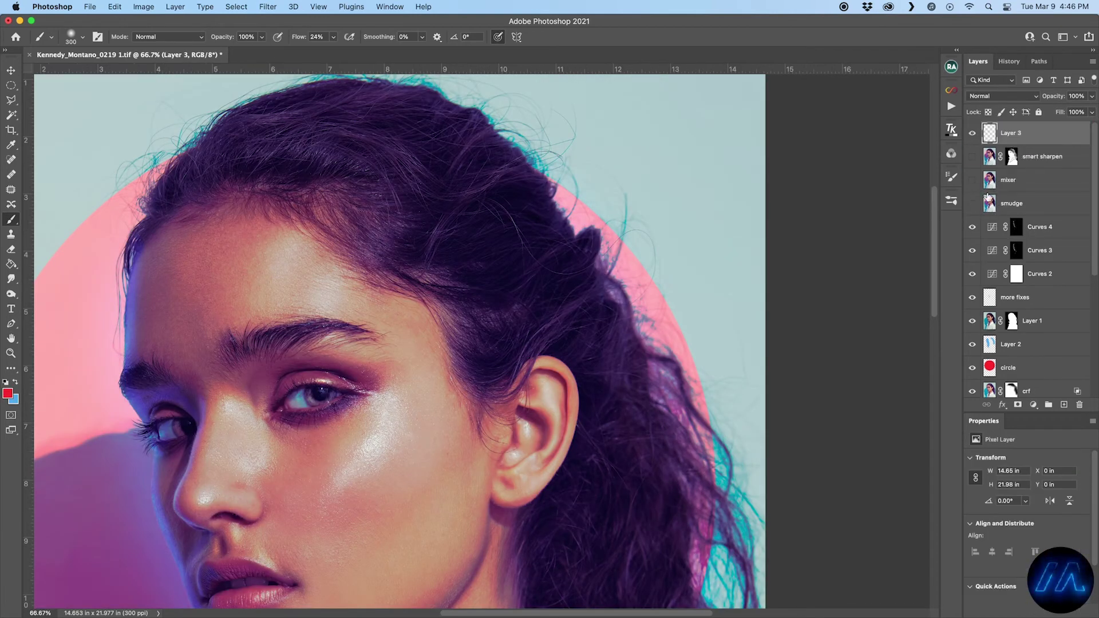
pyautogui.moveTo(973, 200); pyautogui.dragTo(975, 160)
# - Duplicate the stamped layer, apply the High Pass filter to the copy and set its blend mode to Overlay
pyautogui.press('super+j')
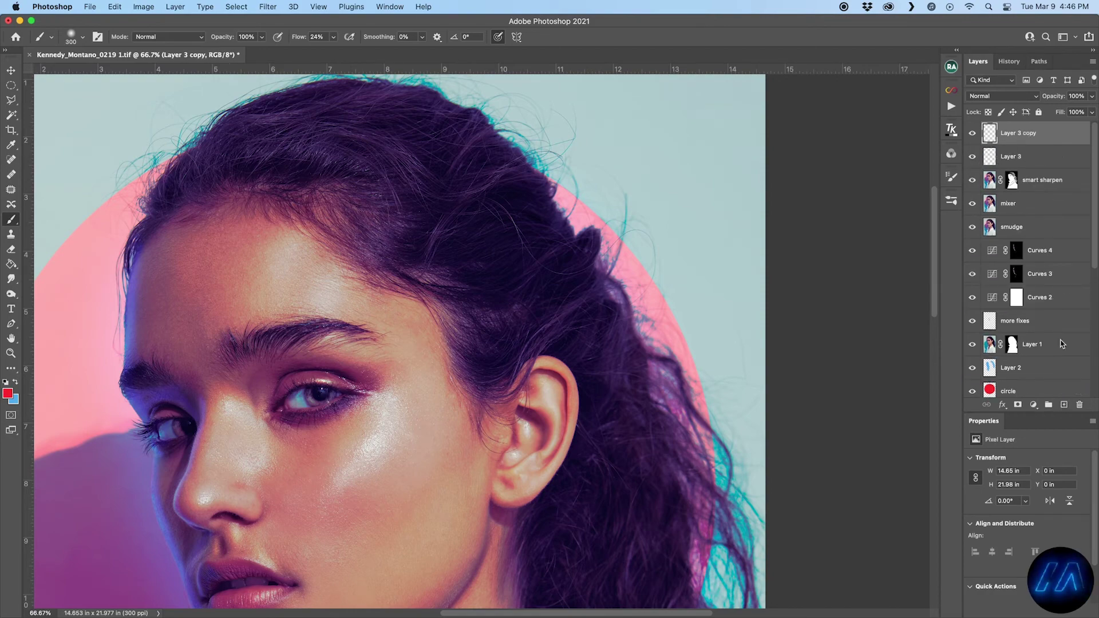
pyautogui.click(267, 7)
pyautogui.click(556, 170)
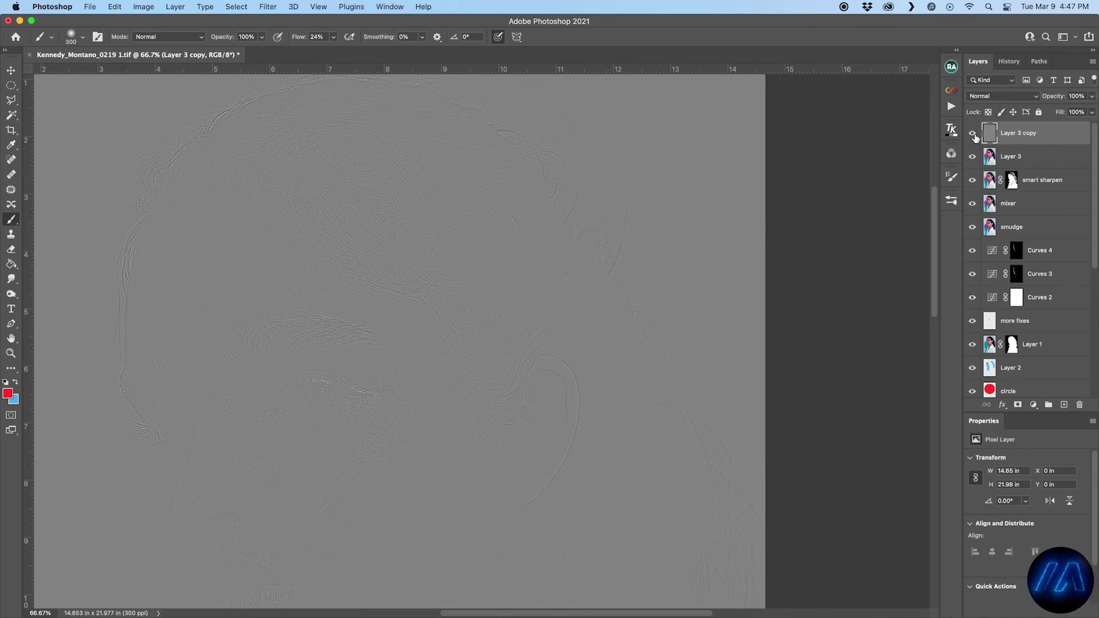
pyautogui.click(996, 97)
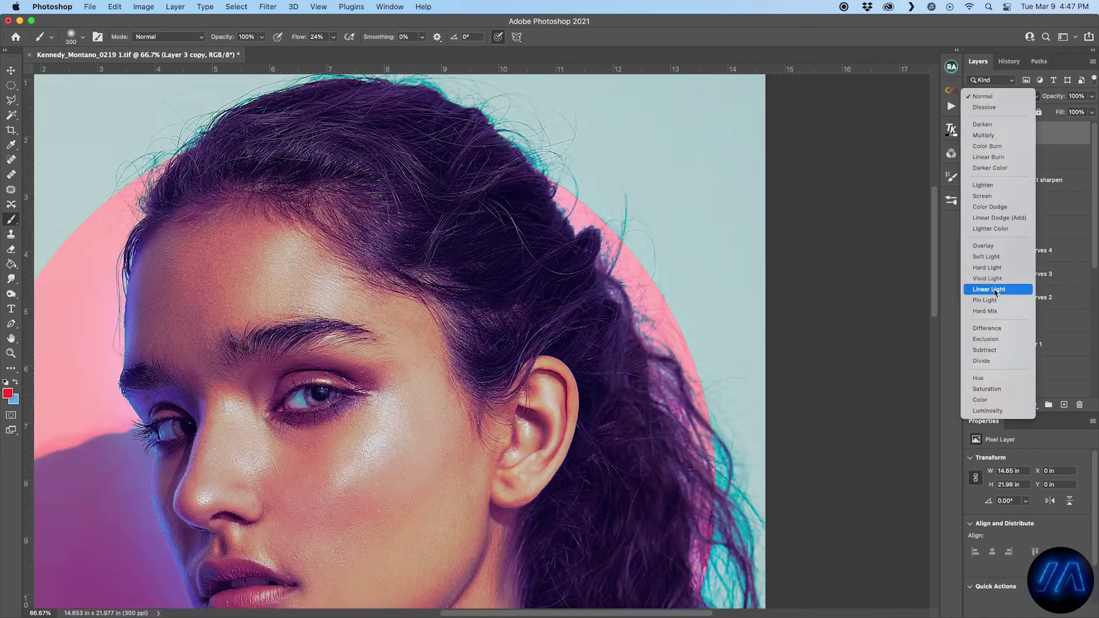
pyautogui.click(989, 247)
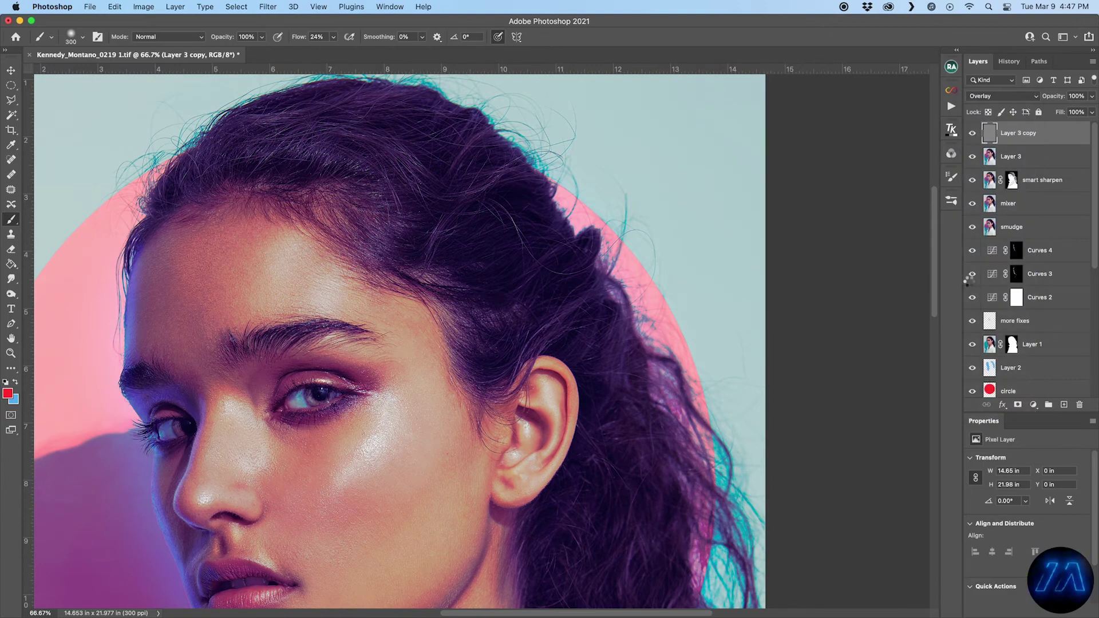
# - Stamp the visible layers into a new layer and apply Oil Paint with stylization 3.6, cleanliness 7.2, scale 0.1 and bristle detail 0.0
pyautogui.press('super+alt+shift+e')
pyautogui.click(268, 7)
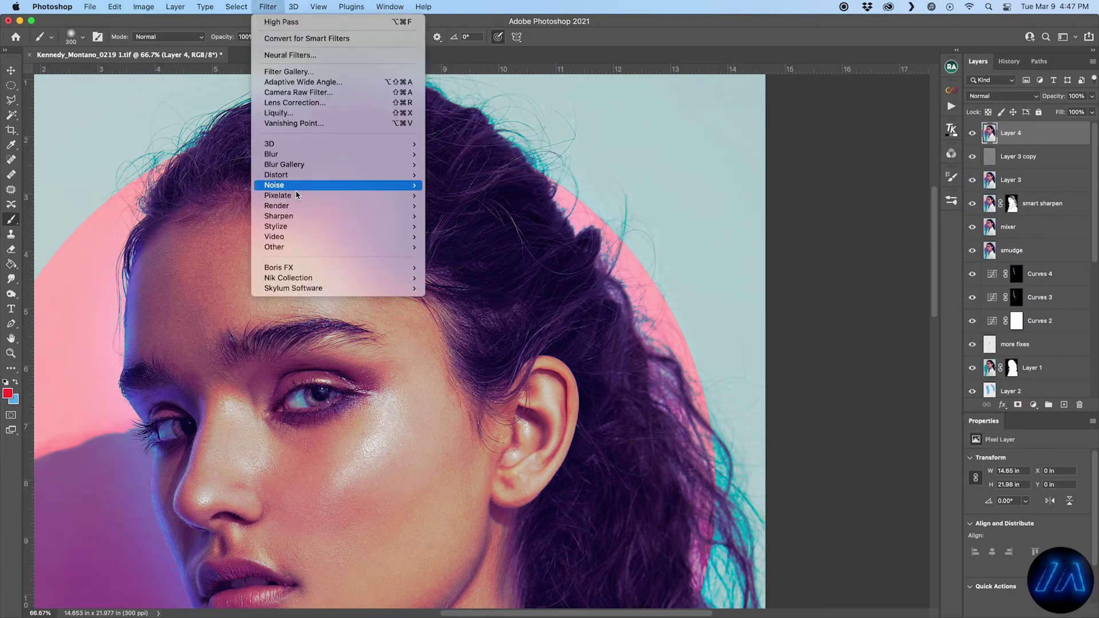
pyautogui.moveTo(287, 227)
pyautogui.click(448, 267)
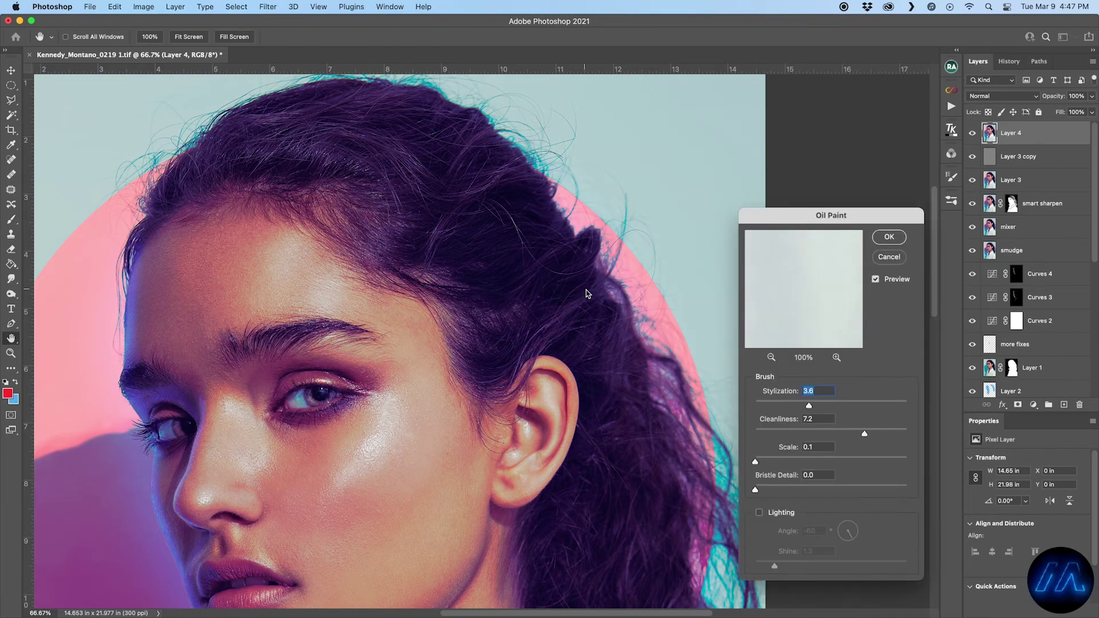
pyautogui.click(889, 238)
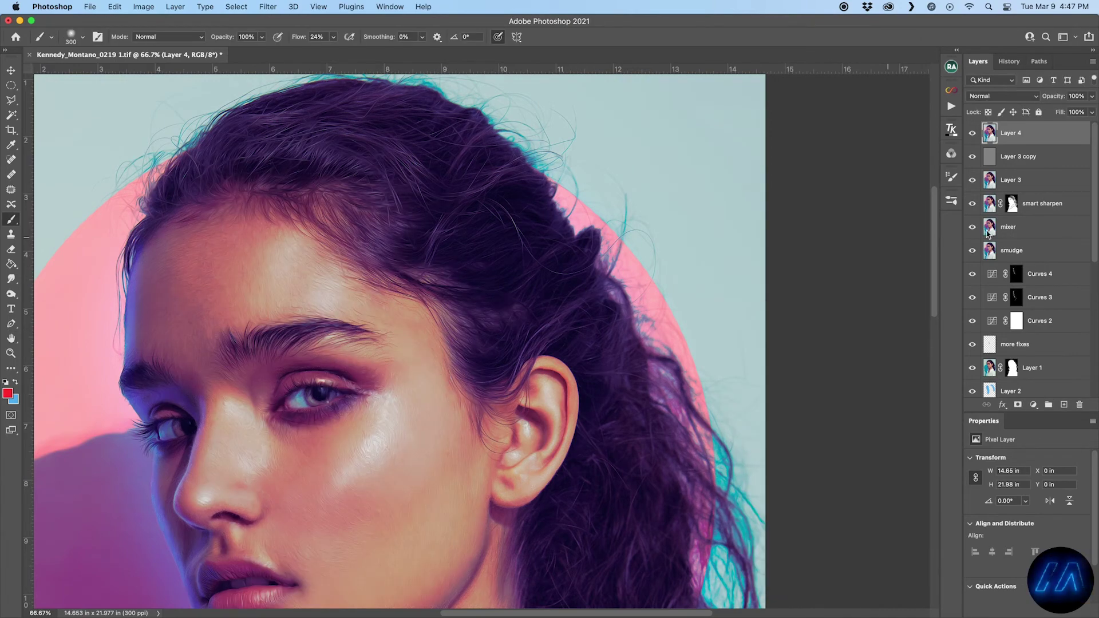
# - Move the oil paint layer below the high-pass copy and give it a black layer mask
pyautogui.moveTo(1036, 138); pyautogui.dragTo(1036, 174)
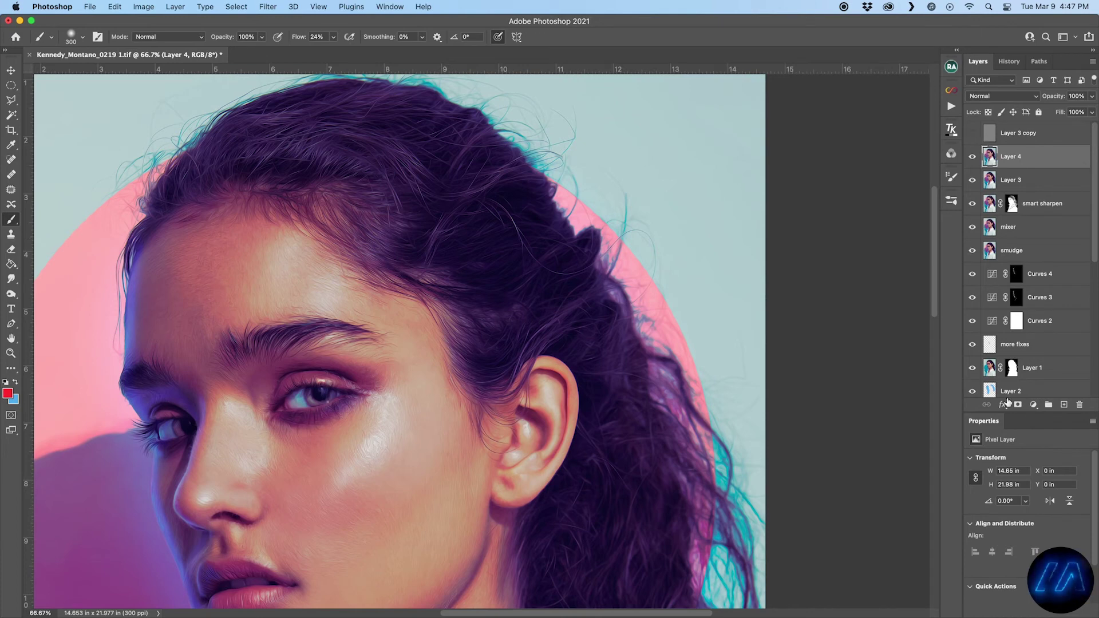
pyautogui.click(1017, 404)
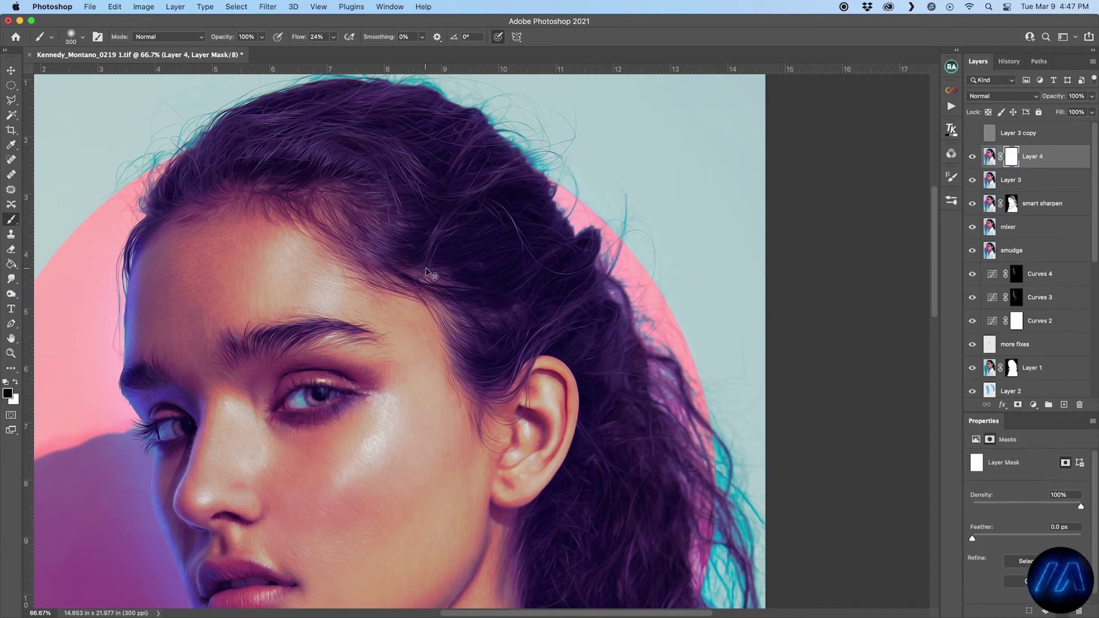
pyautogui.press('super+i')
pyautogui.press('x')
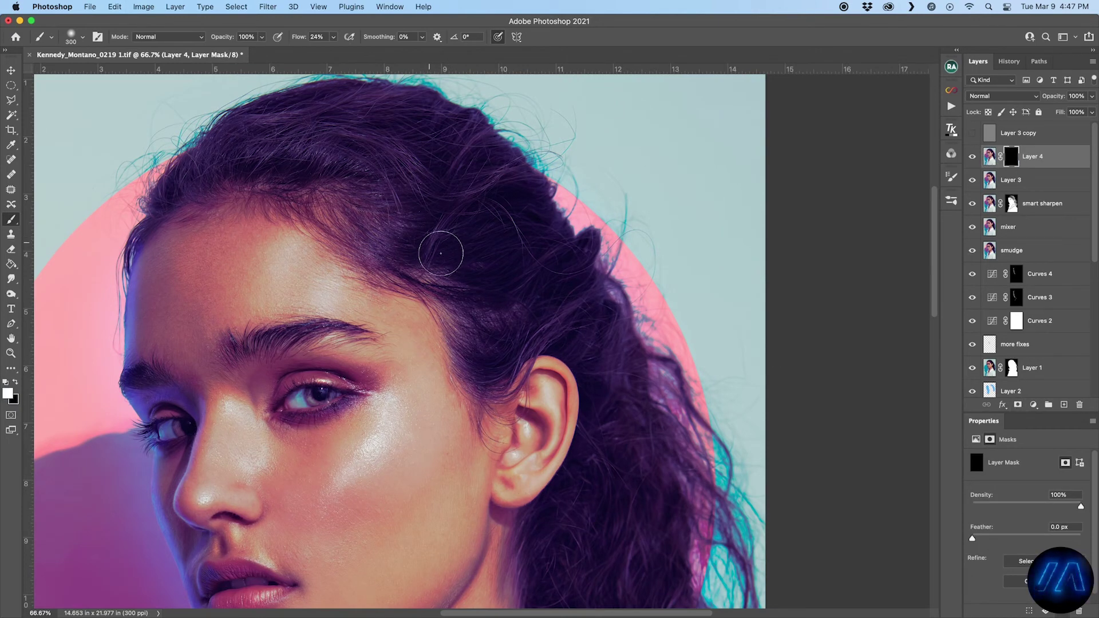
# - Paint white on the oil paint mask with a 200 px brush at 100% flow along the hairline and crown
pyautogui.hotkey('shift', '0')
pyautogui.press('[')
pyautogui.press('[')
pyautogui.press('[')
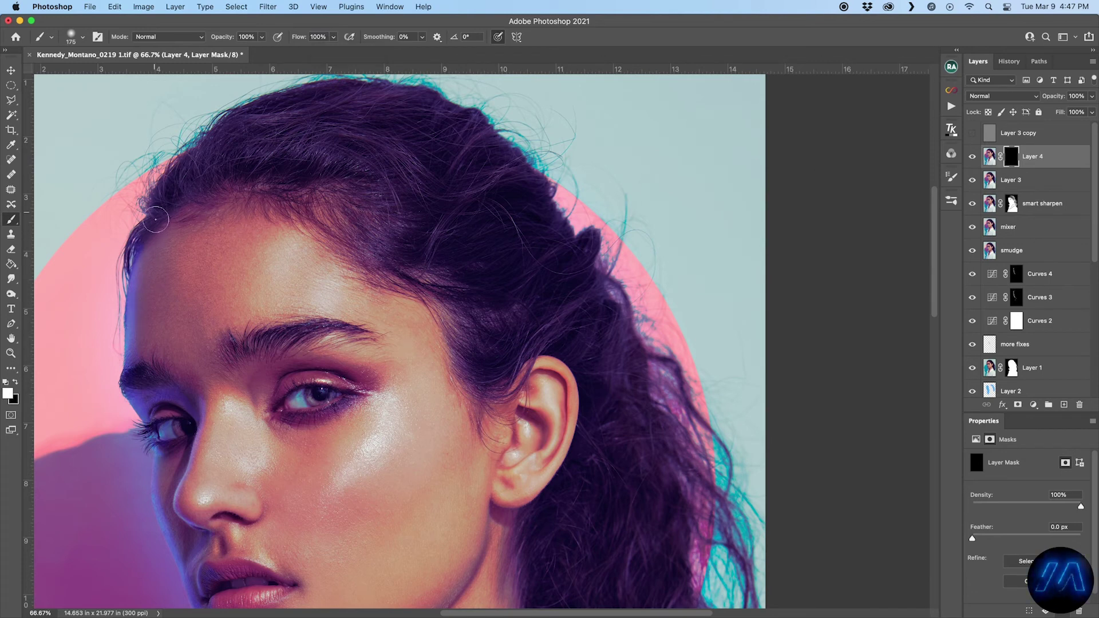
pyautogui.press(']')
pyautogui.moveTo(155, 218)
pyautogui.mouseDown()
pyautogui.moveTo(147, 196)
pyautogui.moveTo(225, 162)
pyautogui.moveTo(263, 113)
pyautogui.moveTo(253, 147)
pyautogui.mouseUp()
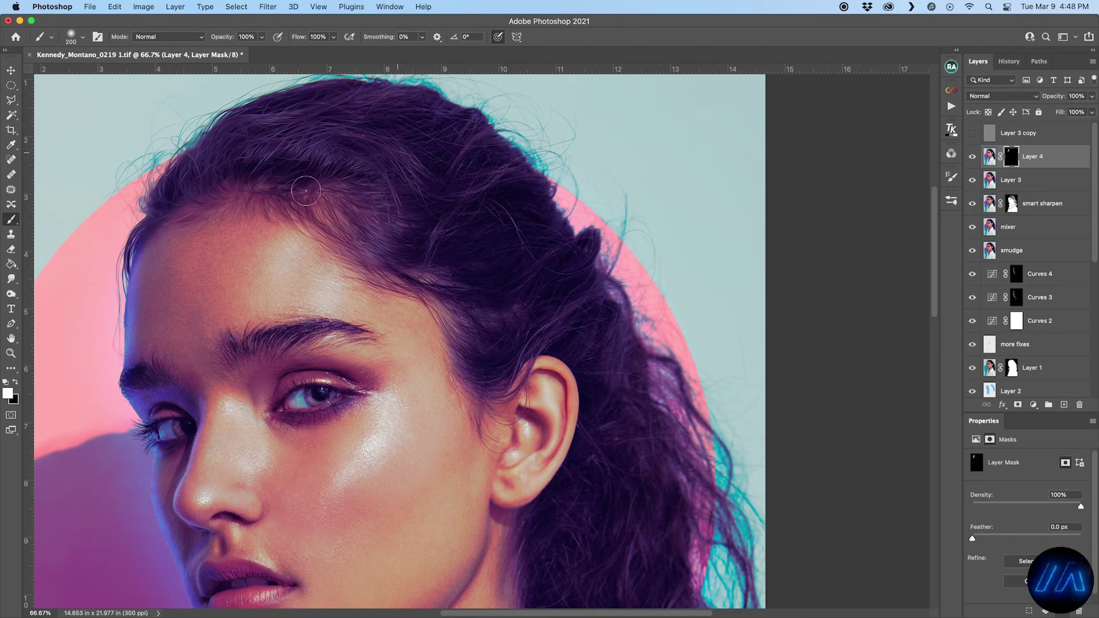
pyautogui.moveTo(403, 133); pyautogui.dragTo(412, 139)
pyautogui.moveTo(379, 185)
pyautogui.mouseDown()
pyautogui.moveTo(352, 216)
pyautogui.moveTo(353, 256)
pyautogui.mouseUp()
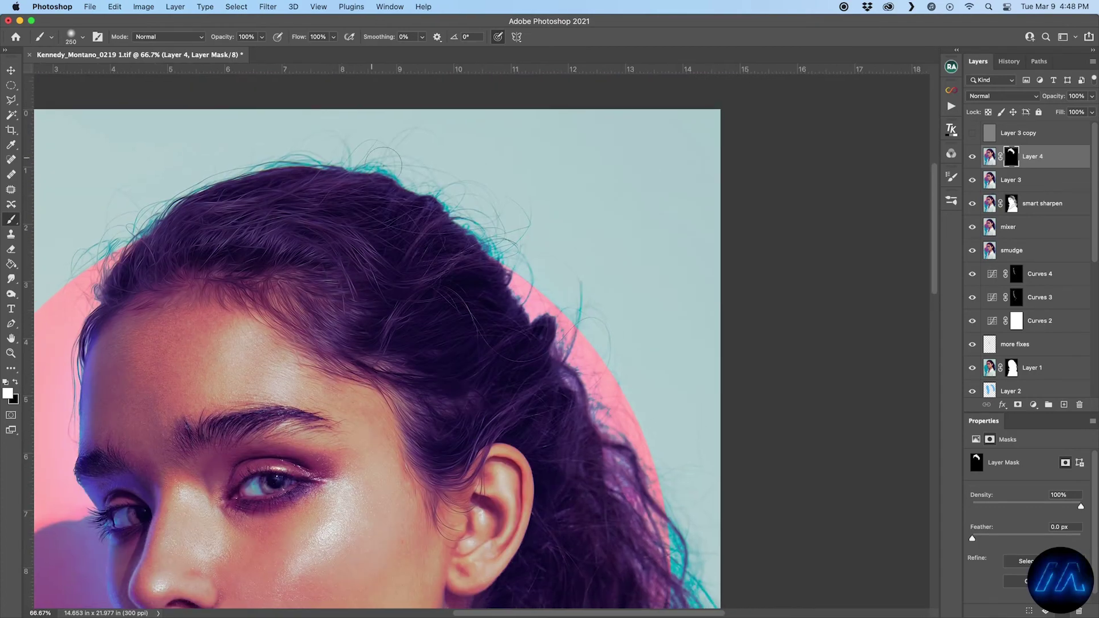
# - Reveal the oil paint effect down the length of the ponytail with a 250 px brush on the mask
pyautogui.press(']')
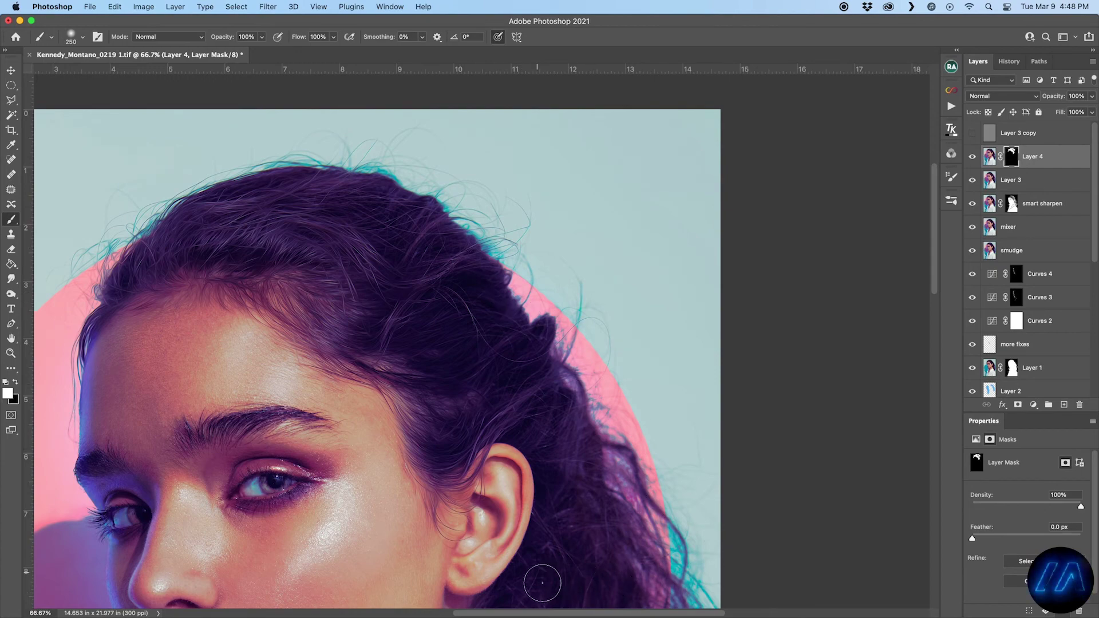
pyautogui.moveTo(574, 470); pyautogui.dragTo(543, 214)
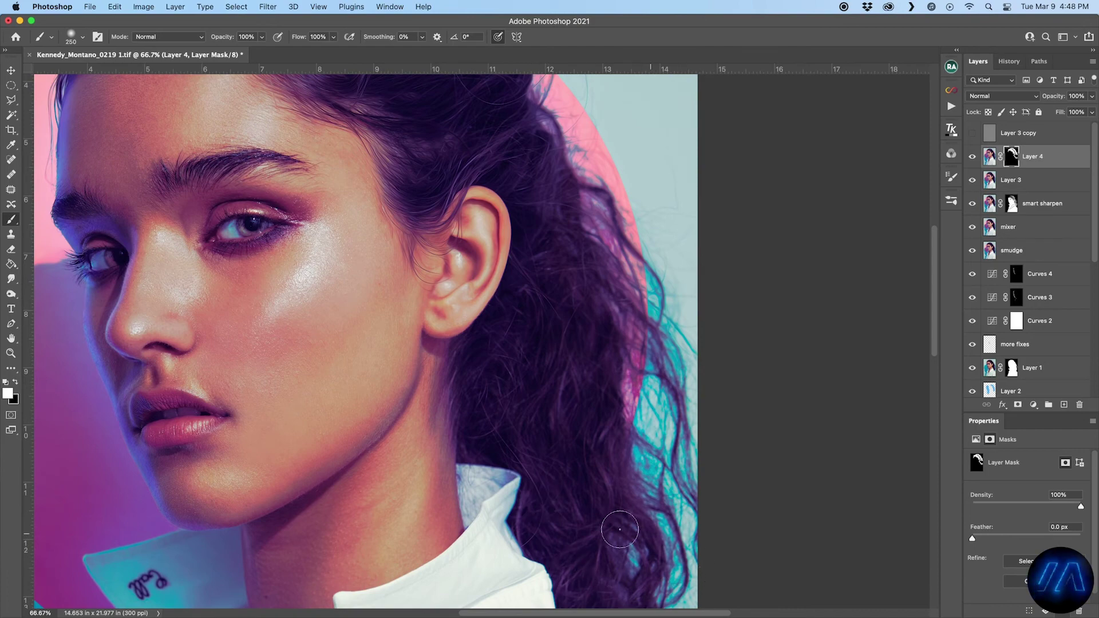
pyautogui.moveTo(589, 524); pyautogui.dragTo(525, 257)
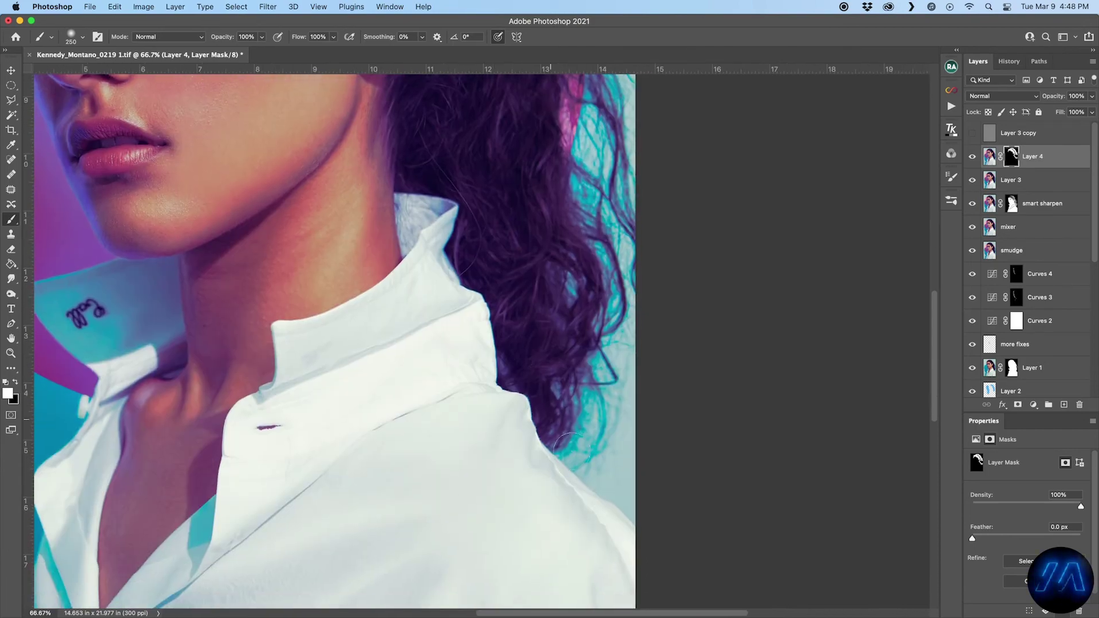
# - Display the mask as a red overlay and paint in the missed areas of the ponytail and the hair around the head
pyautogui.press('\\')
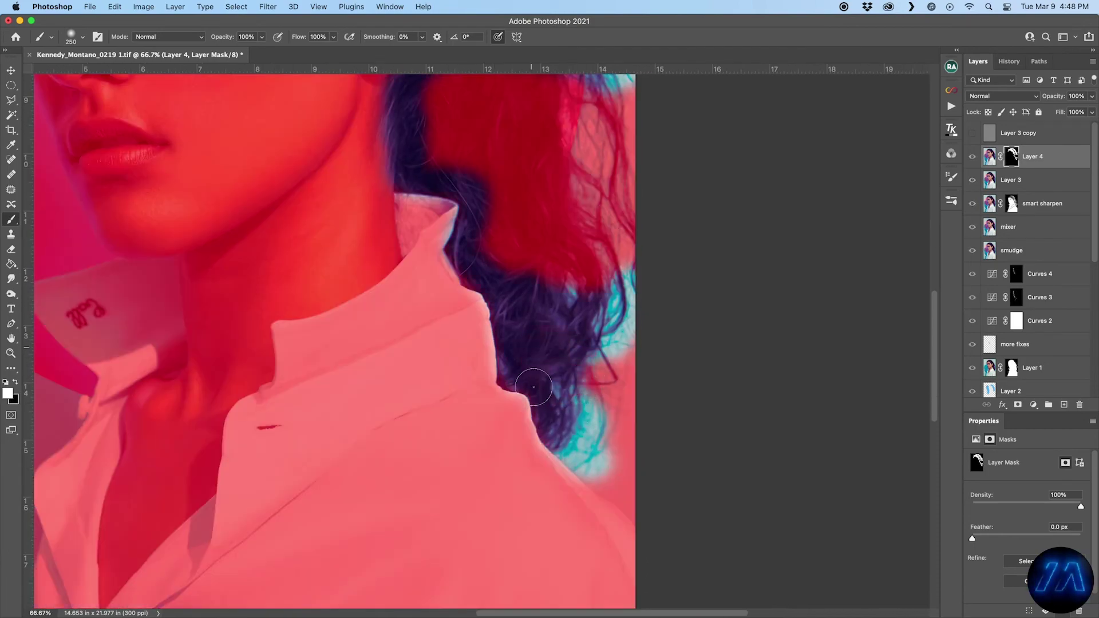
pyautogui.moveTo(643, 280)
pyautogui.mouseDown()
pyautogui.moveTo(527, 277)
pyautogui.moveTo(540, 164)
pyautogui.moveTo(421, 160)
pyautogui.moveTo(463, 144)
pyautogui.moveTo(595, 154)
pyautogui.moveTo(647, 245)
pyautogui.mouseUp()
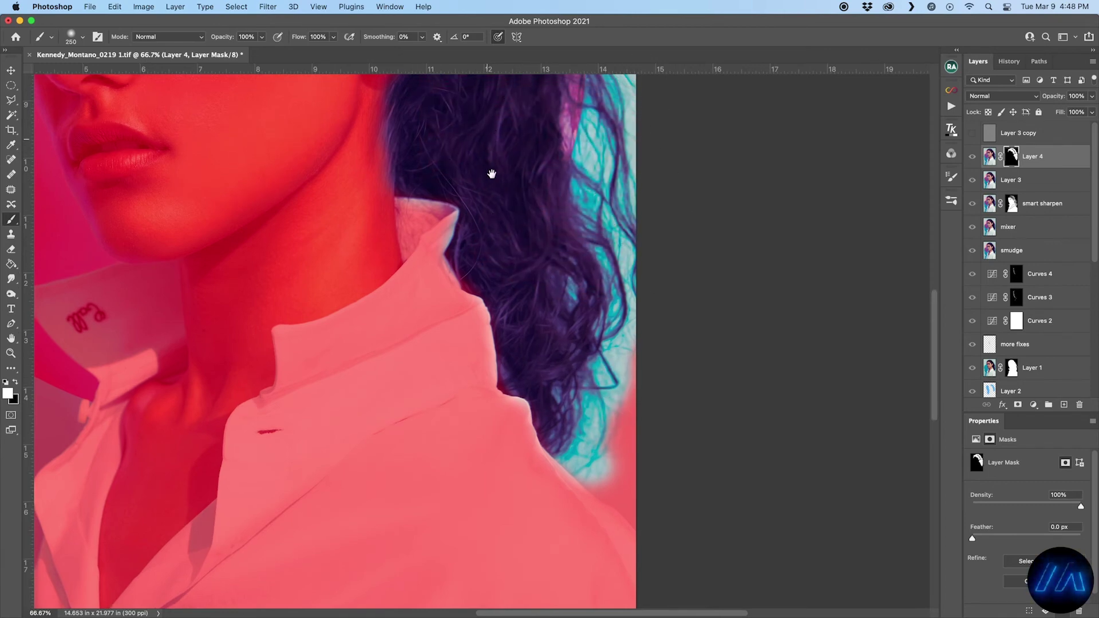
pyautogui.moveTo(490, 174); pyautogui.dragTo(480, 461)
pyautogui.moveTo(313, 153)
pyautogui.mouseDown()
pyautogui.moveTo(338, 121)
pyautogui.moveTo(385, 134)
pyautogui.moveTo(379, 220)
pyautogui.moveTo(465, 199)
pyautogui.moveTo(477, 246)
pyautogui.moveTo(469, 411)
pyautogui.moveTo(538, 323)
pyautogui.mouseUp()
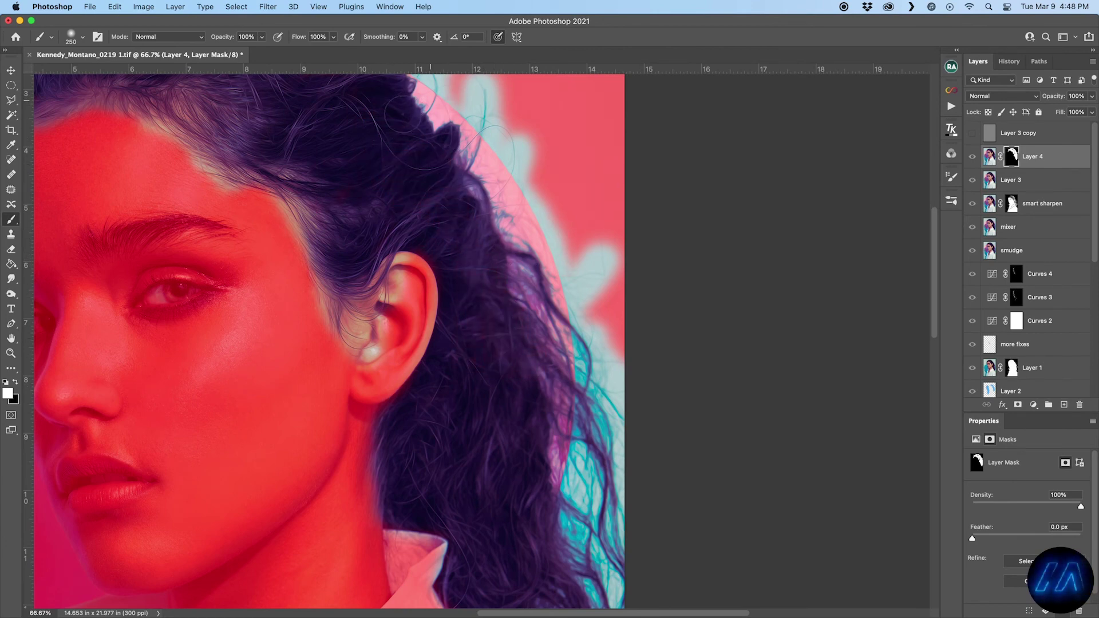
pyautogui.moveTo(446, 224); pyautogui.dragTo(610, 295)
pyautogui.moveTo(521, 152); pyautogui.dragTo(395, 74)
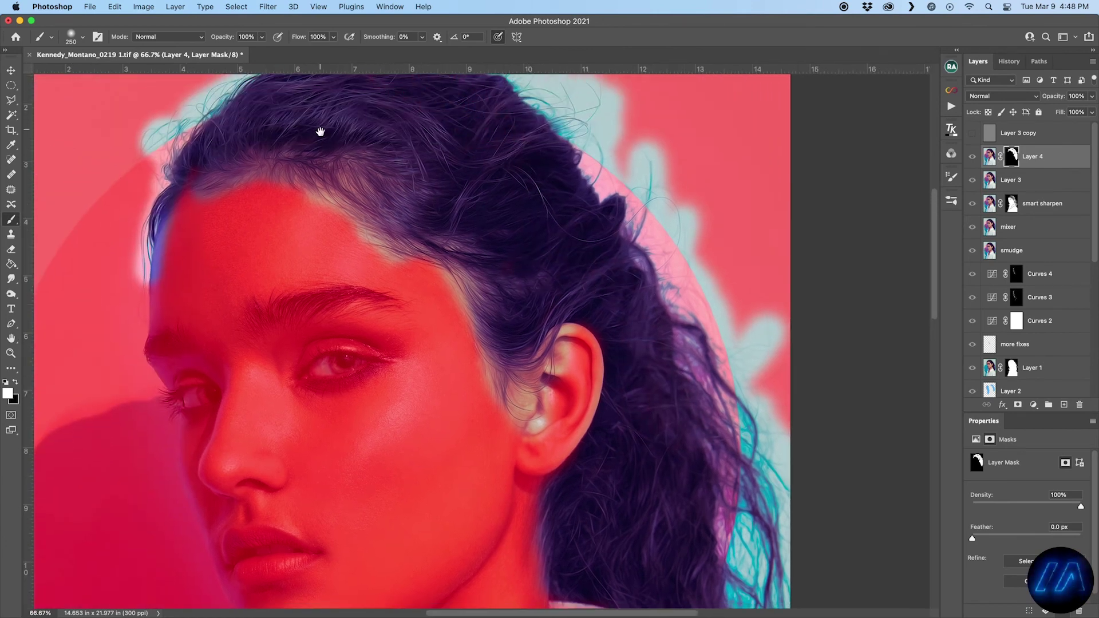
pyautogui.moveTo(433, 281); pyautogui.dragTo(428, 281)
# - Hide the mask overlay and paint the oil paint effect into the eyebrows and eyelashes with a 175 to 150 px brush
pyautogui.press('[')
pyautogui.press('[')
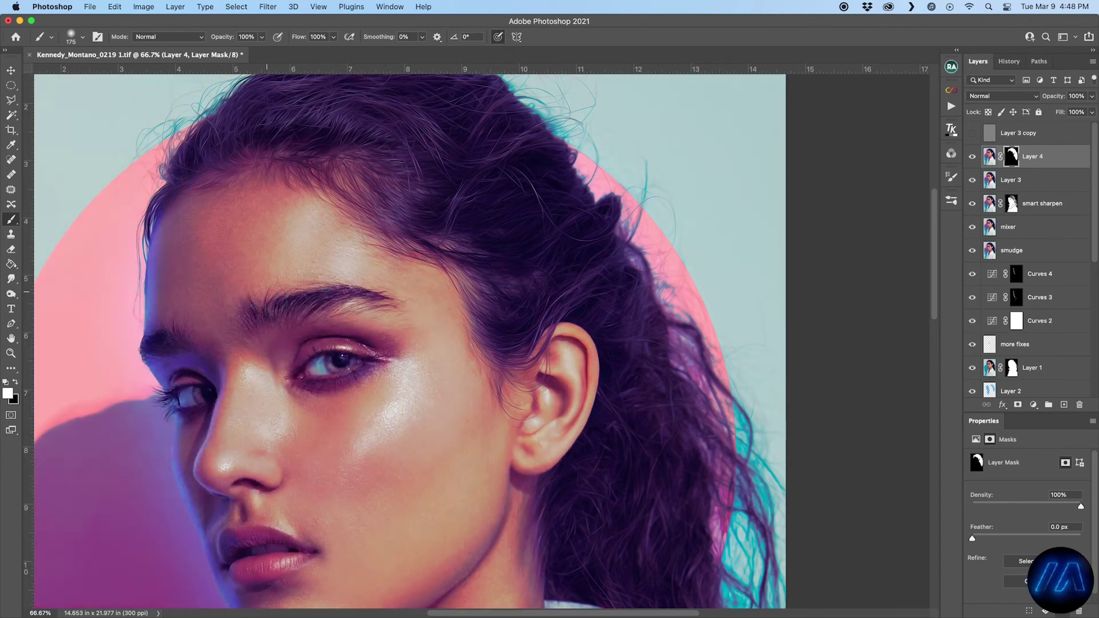
pyautogui.press('\\')
pyautogui.moveTo(257, 315)
pyautogui.mouseDown()
pyautogui.moveTo(277, 304)
pyautogui.moveTo(295, 315)
pyautogui.moveTo(361, 309)
pyautogui.mouseUp()
pyautogui.press('[')
pyautogui.moveTo(186, 347); pyautogui.dragTo(155, 358)
pyautogui.moveTo(175, 403); pyautogui.dragTo(169, 403)
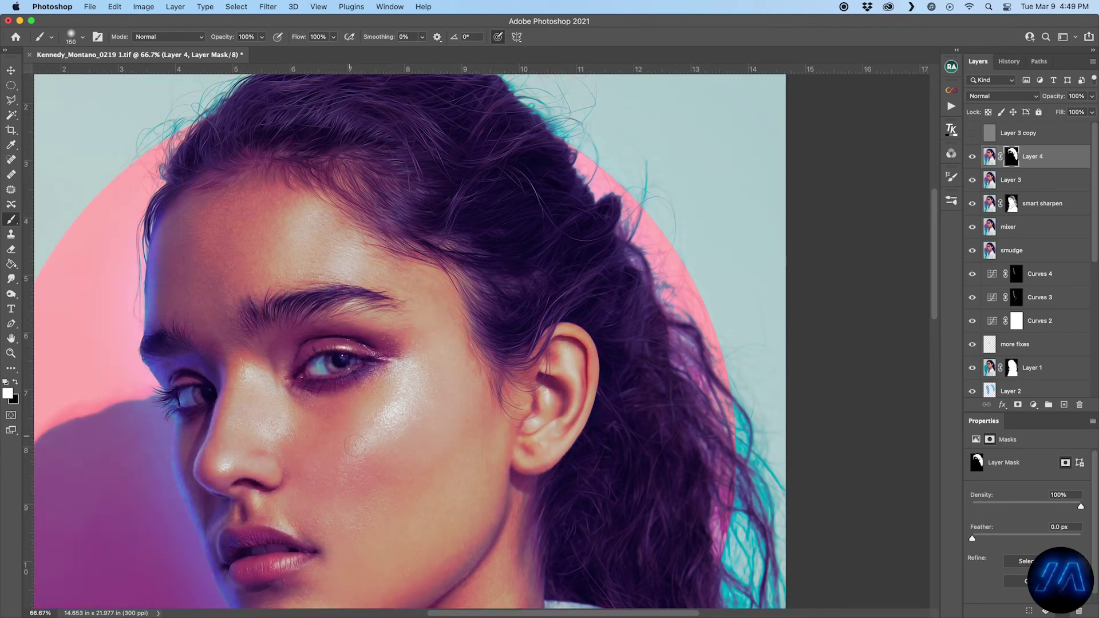
# - Reduce the brush to 70 px for finer mask details and delete the stamped Layer 3
pyautogui.press('[')
pyautogui.press('[')
pyautogui.press('[')
pyautogui.press('[')
pyautogui.press('[')
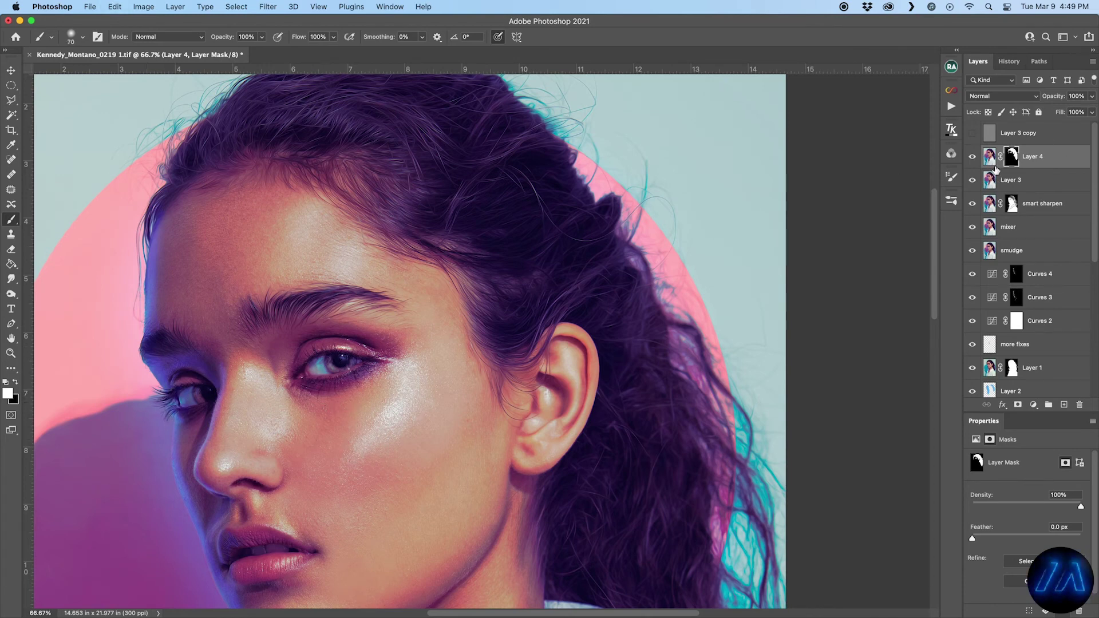
pyautogui.moveTo(1038, 183); pyautogui.dragTo(1079, 404)
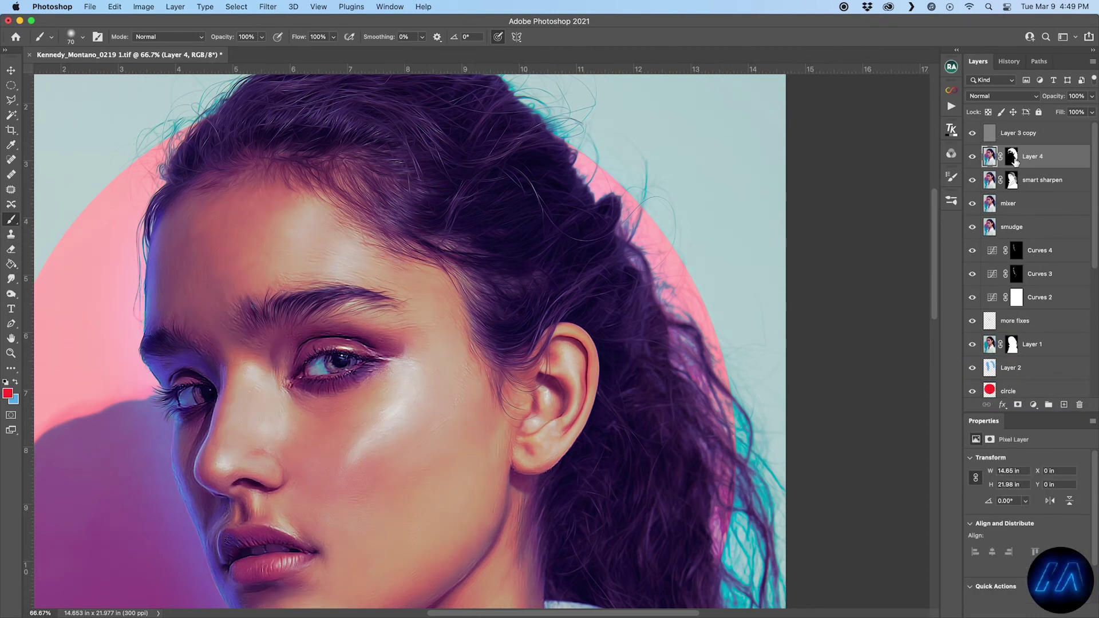
# - Duplicate the masked overlay layer and group both overlay copies with Layer 4 in a group named "hair"
pyautogui.moveTo(1015, 162); pyautogui.dragTo(1063, 405)
pyautogui.scroll(-2, 724, 246)
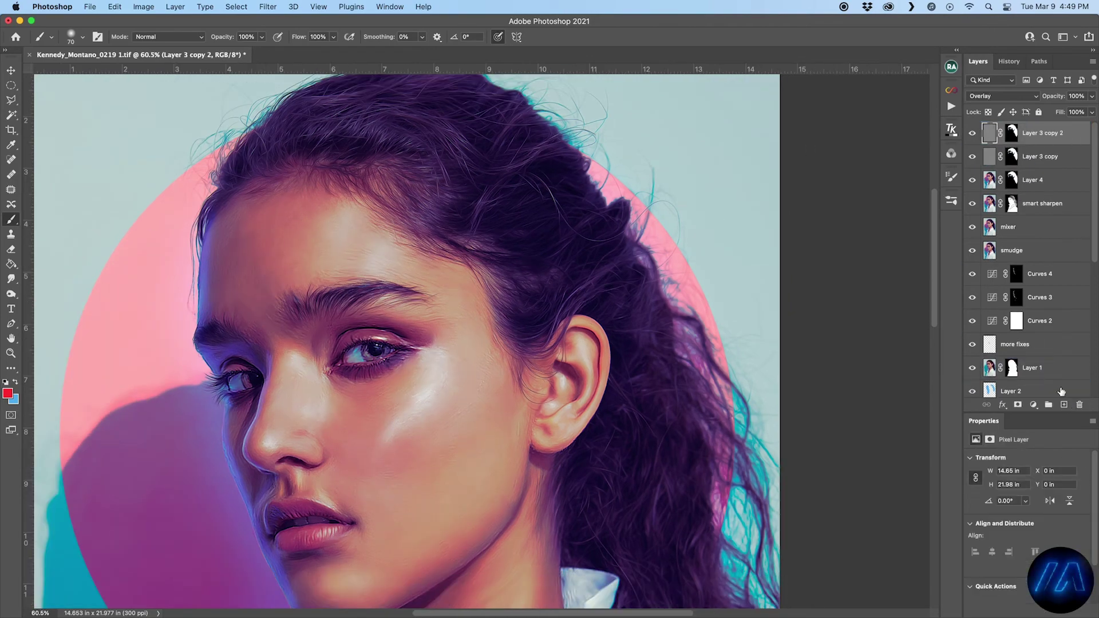
pyautogui.keyDown('shift'); pyautogui.click(1041, 190); pyautogui.keyUp('shift')
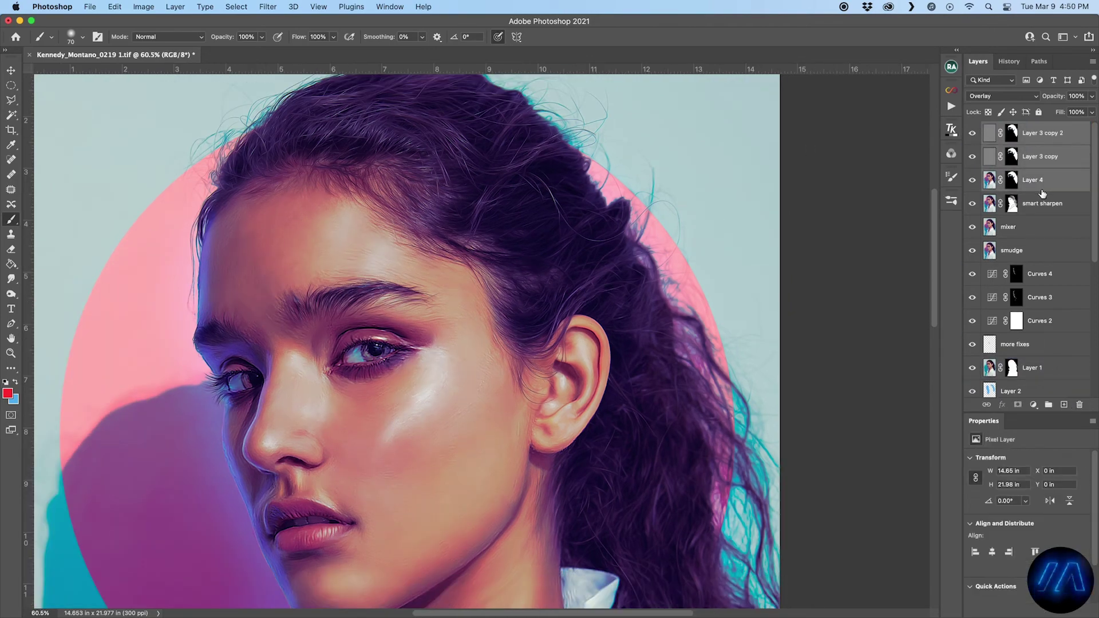
pyautogui.press('super+g')
pyautogui.doubleClick(1014, 128)
pyautogui.write('hair')
pyautogui.press('Return')
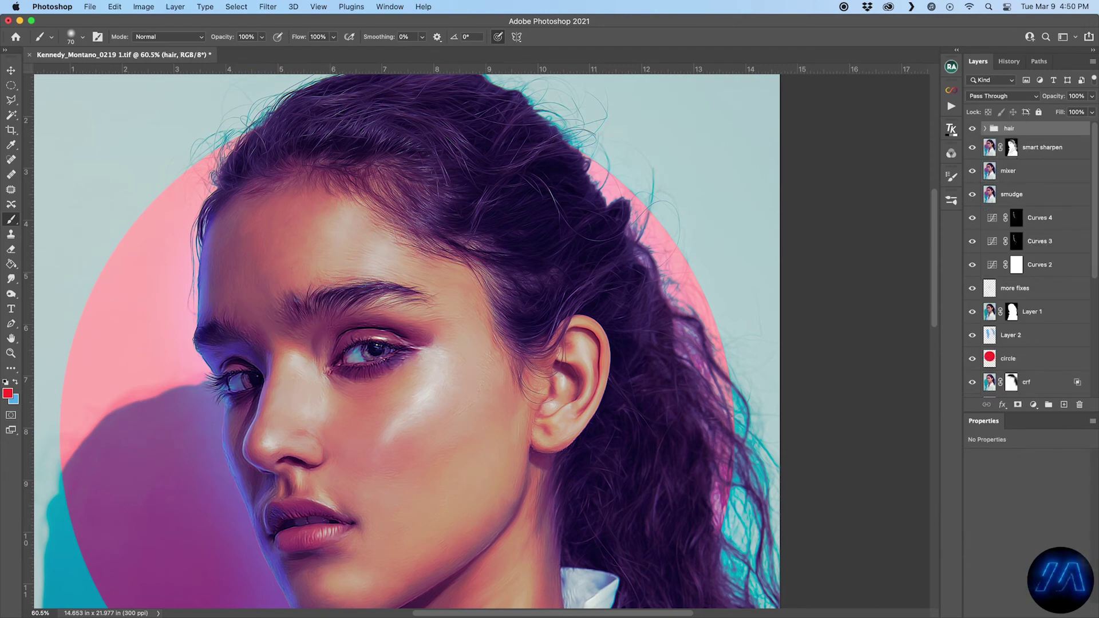
# - Group the smart sharpen, mixer and smudge layers under the name "painting" and save the document
pyautogui.hotkey('alt', '[')
pyautogui.keyDown('shift'); pyautogui.click(1034, 198); pyautogui.keyUp('shift')
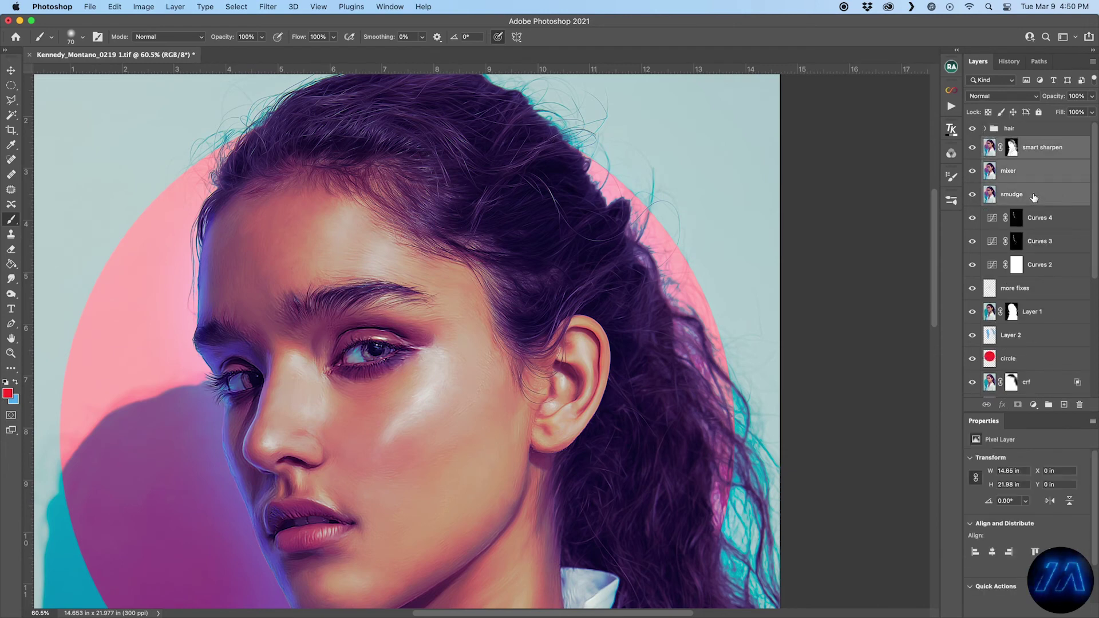
pyautogui.press('super+g')
pyautogui.write('painting')
pyautogui.press('Return')
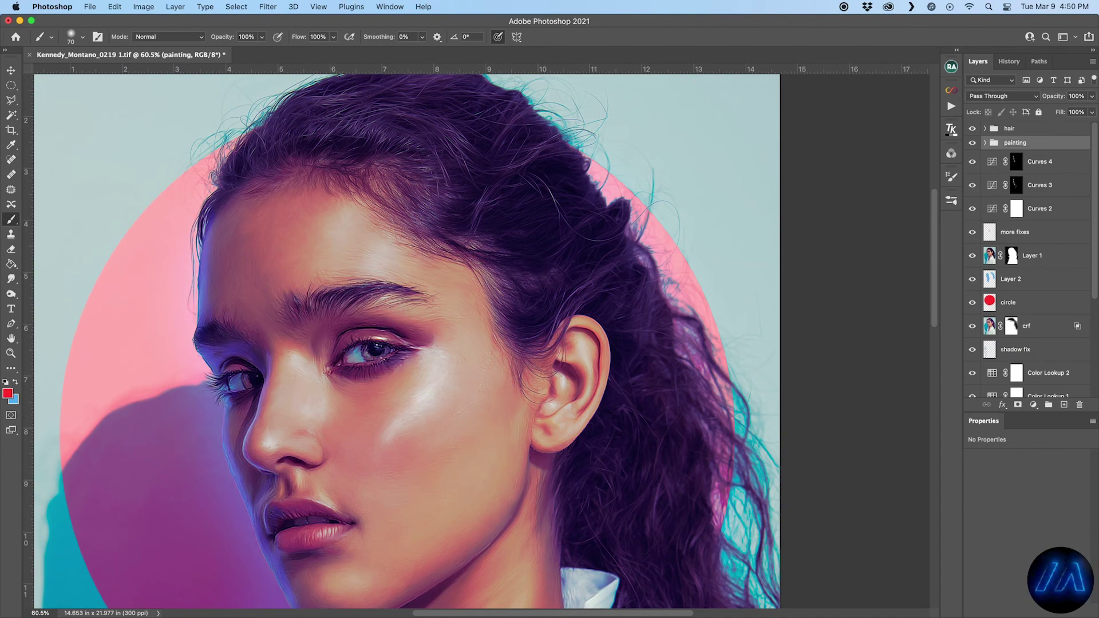
pyautogui.scroll(-3, 599, 352)
pyautogui.press('super+s')
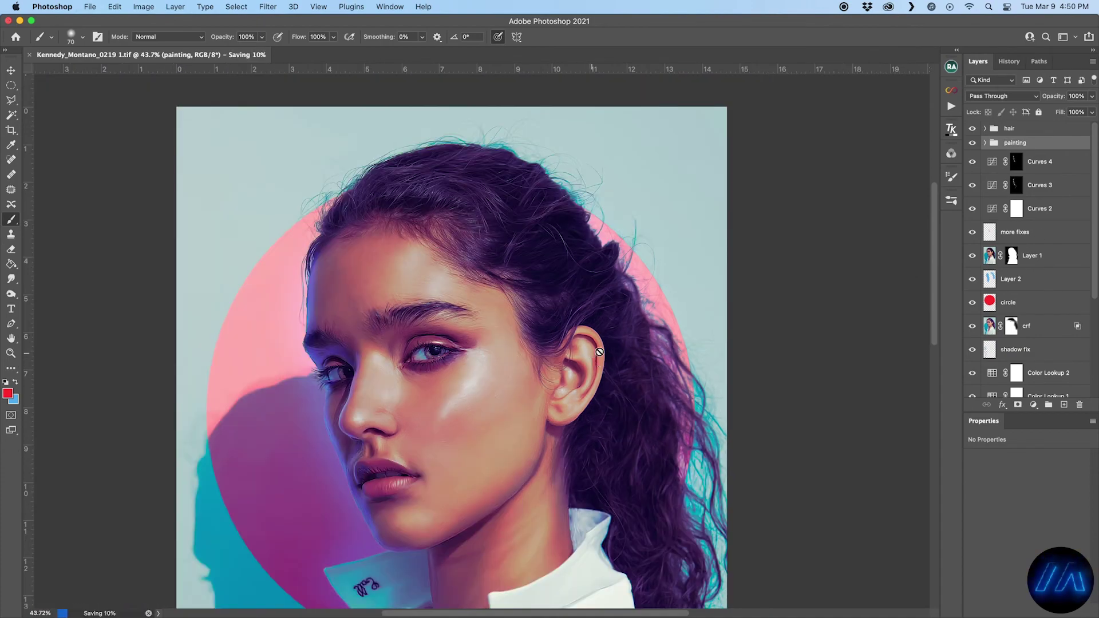
# - Crop the portrait to a 3:4 ratio, keeping the full space above the head and trimming the lower edge
pyautogui.scroll(4, 486, 216)
pyautogui.scroll(-5, 526, 262)
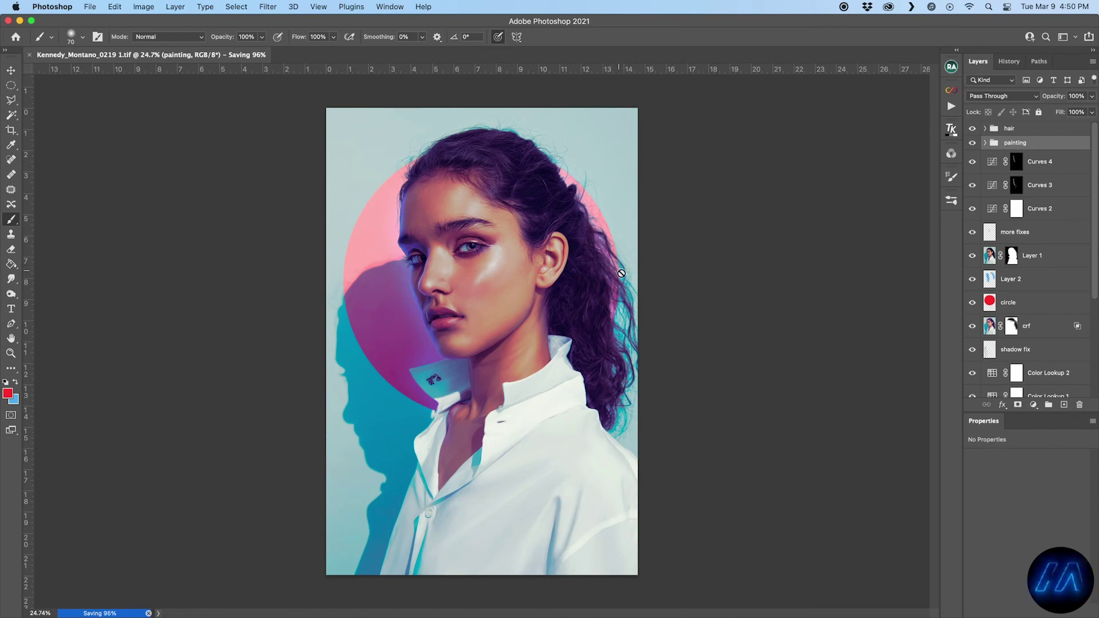
pyautogui.click(11, 130)
pyautogui.click(88, 36)
pyautogui.click(80, 26)
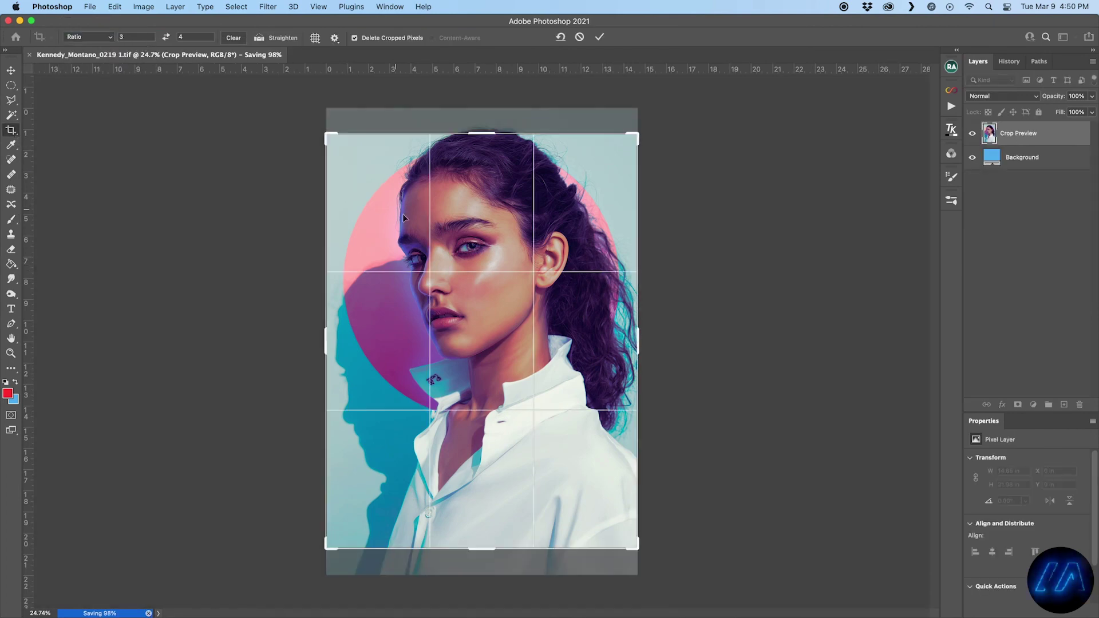
pyautogui.moveTo(462, 221); pyautogui.dragTo(461, 248)
pyautogui.press('Return')
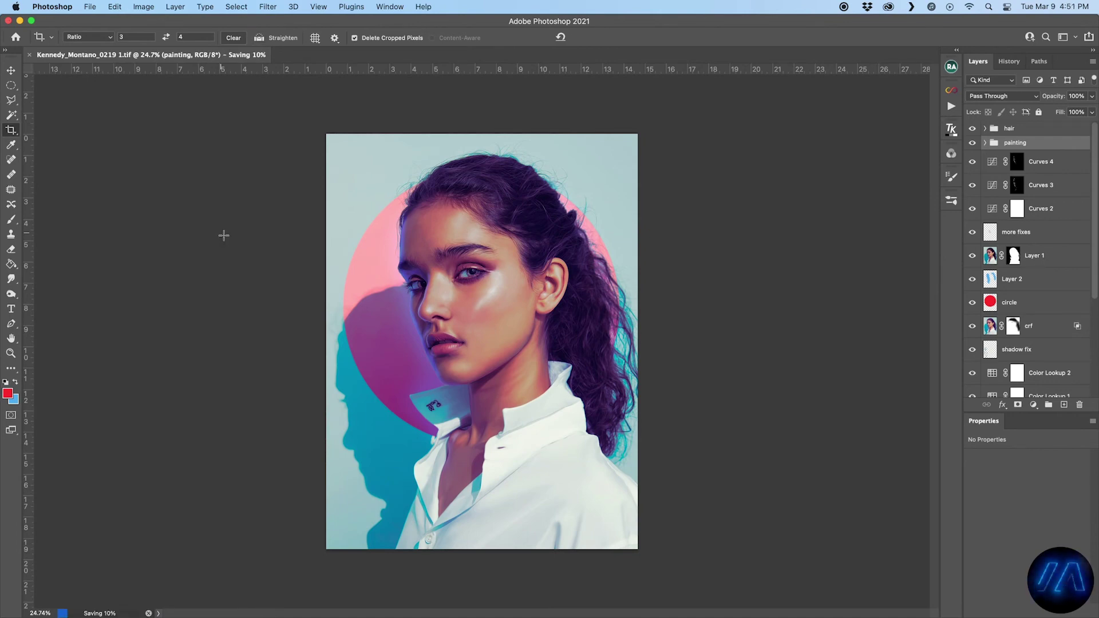
# - Group Layer 1, Layer 2 and the circle layer under the name "backdrop"
pyautogui.click(1062, 166)
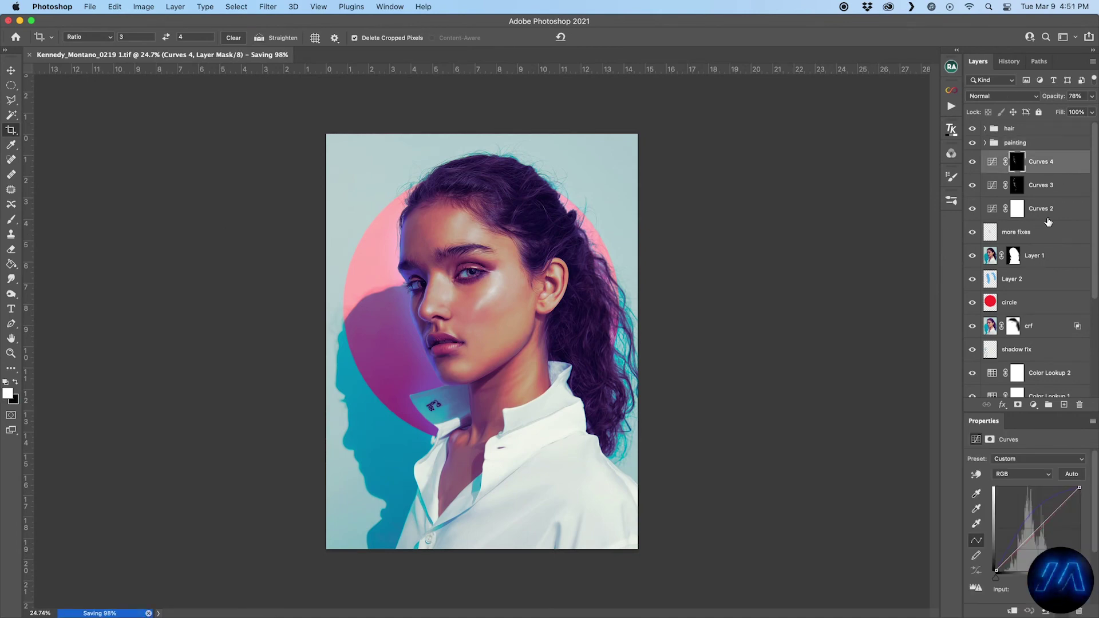
pyautogui.click(1049, 255)
pyautogui.keyDown('shift'); pyautogui.click(1022, 303); pyautogui.keyUp('shift')
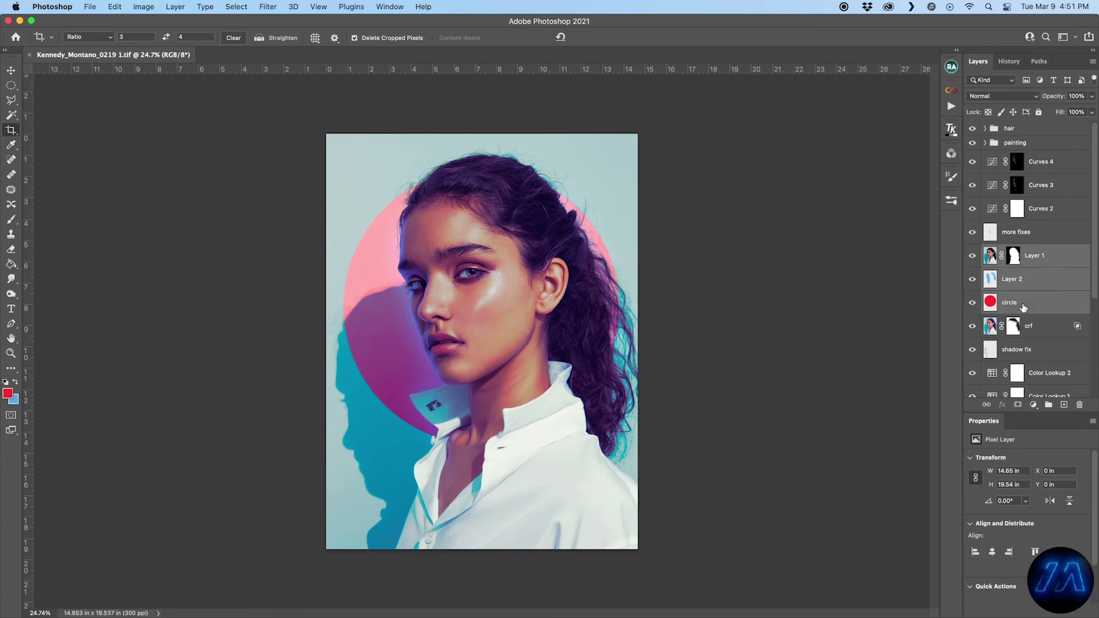
pyautogui.press('super+g')
pyautogui.write('backdrop')
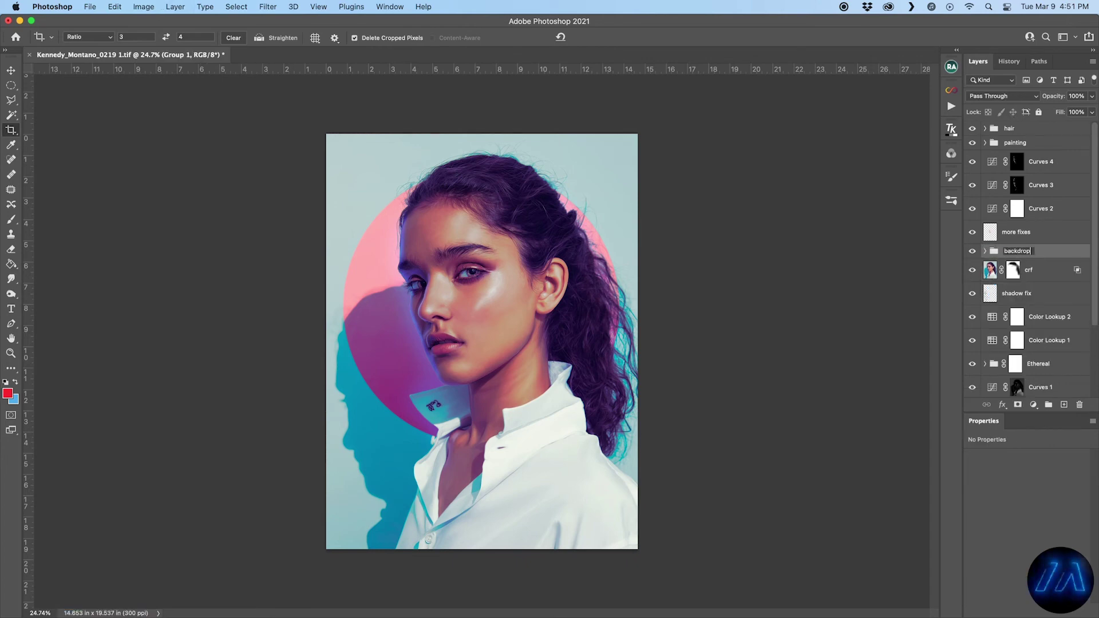
pyautogui.press('Return')
# - Group the two Color Lookup layers, the Ethereal group and Curves 1 under the name "toning"
pyautogui.scroll(-5, 1066, 308)
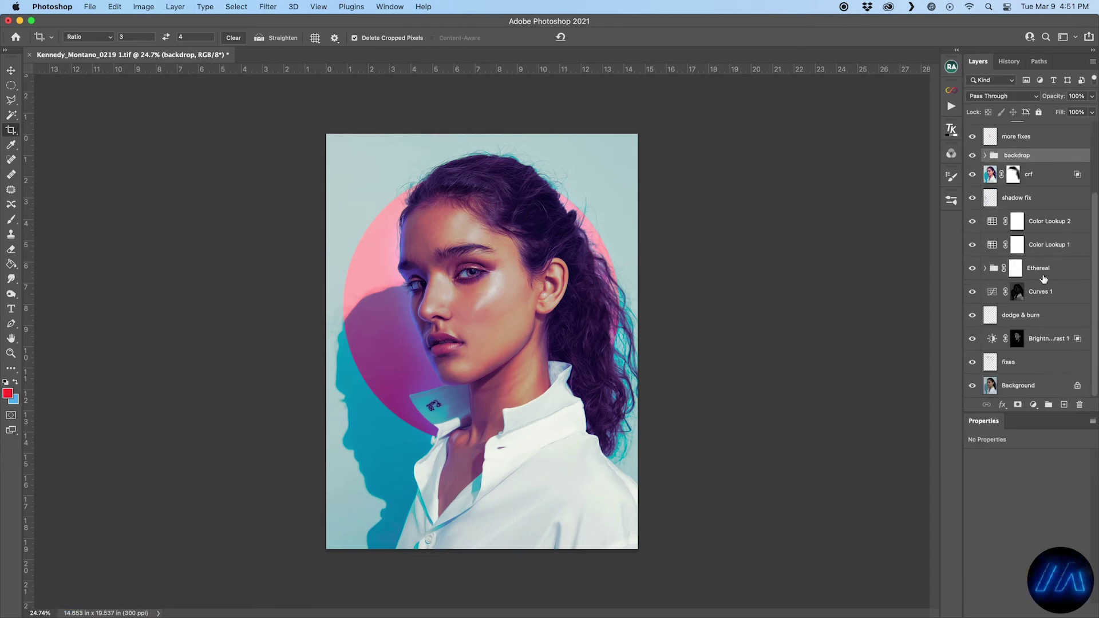
pyautogui.click(1049, 223)
pyautogui.keyDown('shift'); pyautogui.click(1052, 299); pyautogui.keyUp('shift')
pyautogui.press('super+g')
pyautogui.doubleClick(1019, 298)
pyautogui.write('toning')
pyautogui.press('Return')
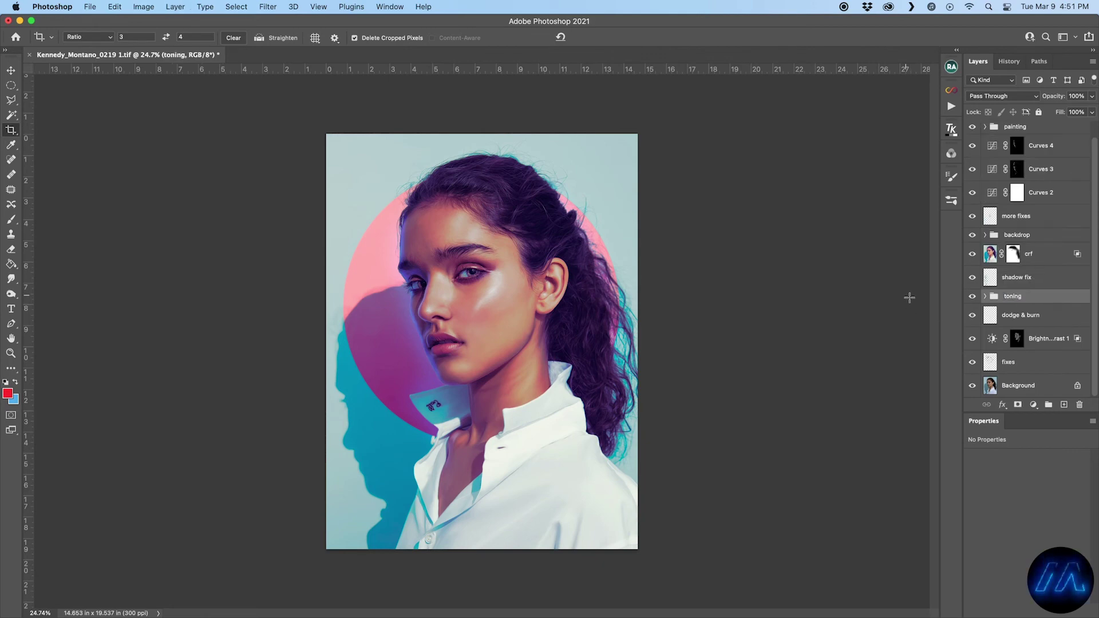
# - Run the custom Sketch action above the hair group
pyautogui.scroll(1, 1020, 361)
pyautogui.click(1025, 129)
pyautogui.click(951, 106)
pyautogui.click(810, 147)
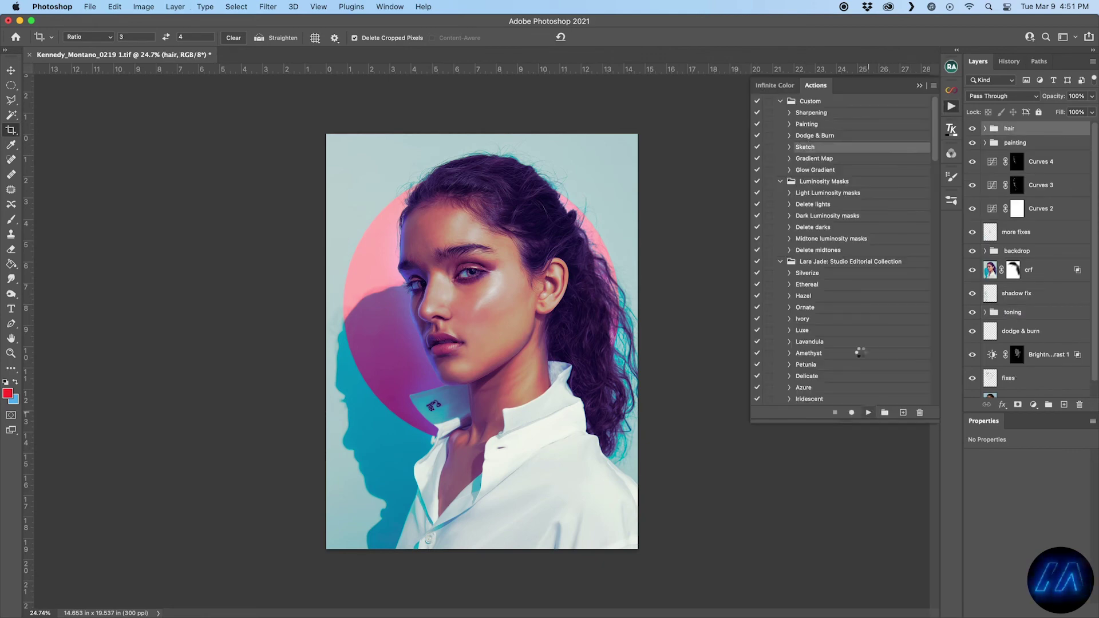
pyautogui.click(868, 412)
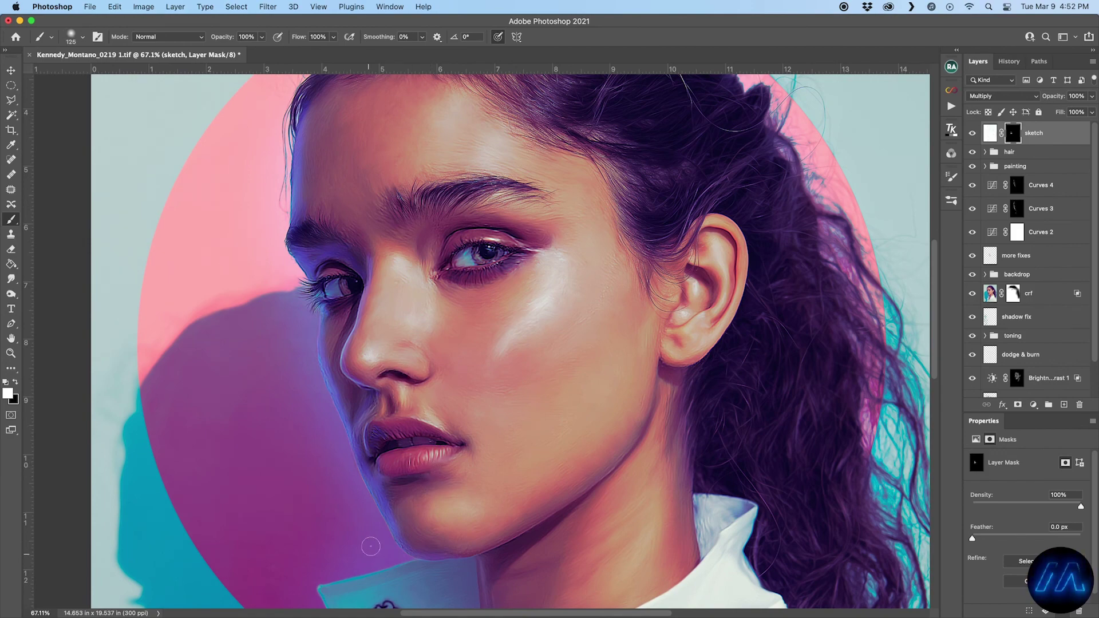
# - Nudge the sketch layer's pixels to about X -0.04 in and Y -0.01 in so the pencil lines sit slightly off the face's edges
pyautogui.scroll(-5, 370, 546)
pyautogui.click(11, 71)
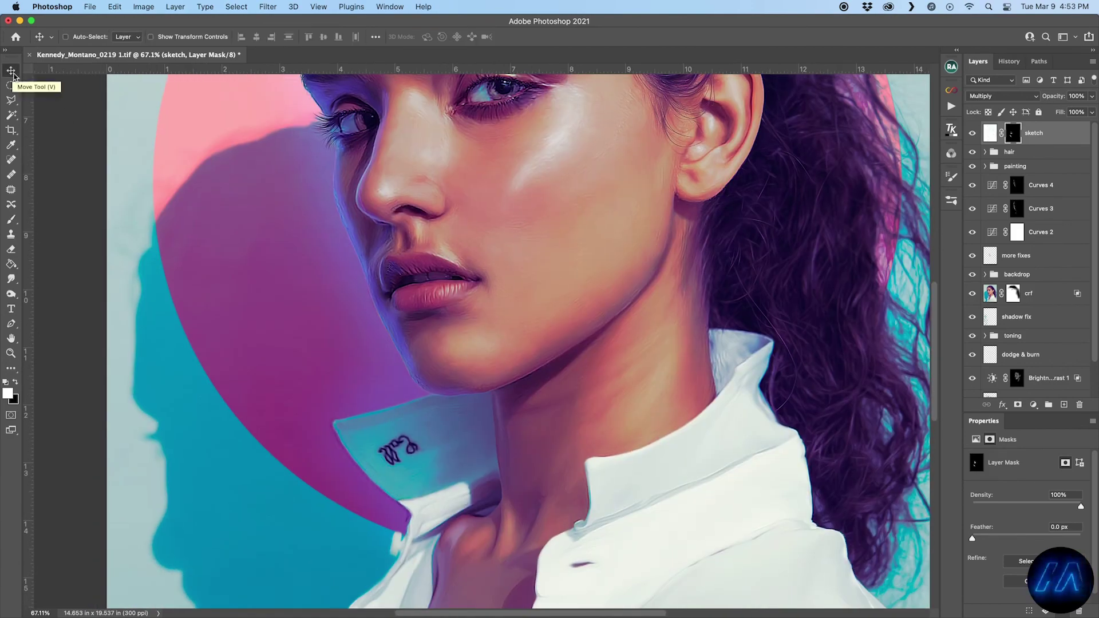
pyautogui.scroll(6, 493, 140)
pyautogui.press('b')
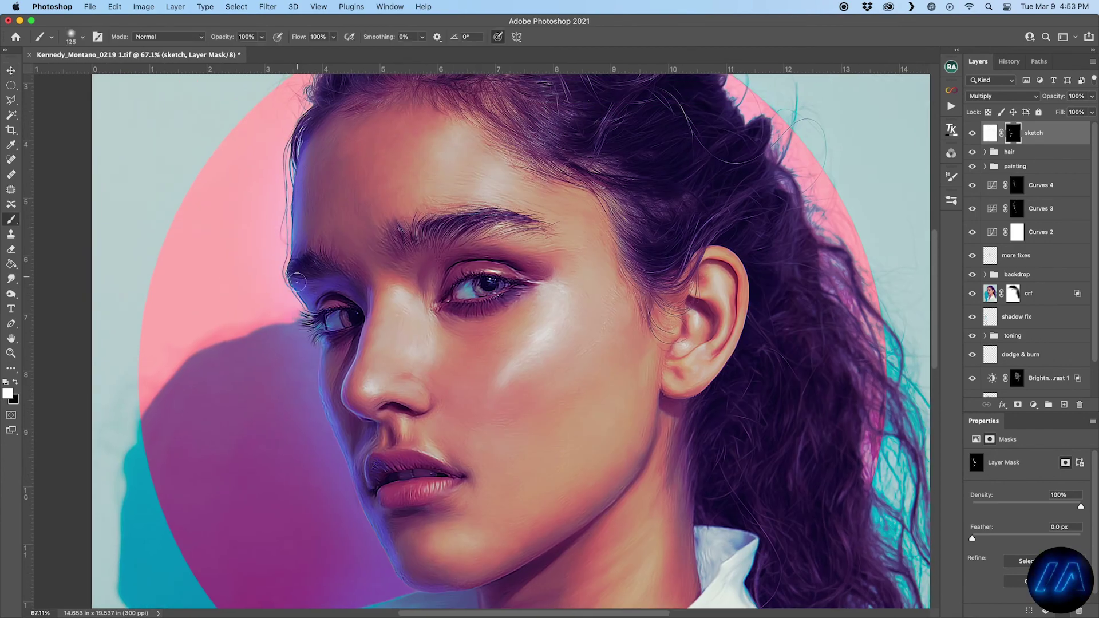
pyautogui.press('super+2')
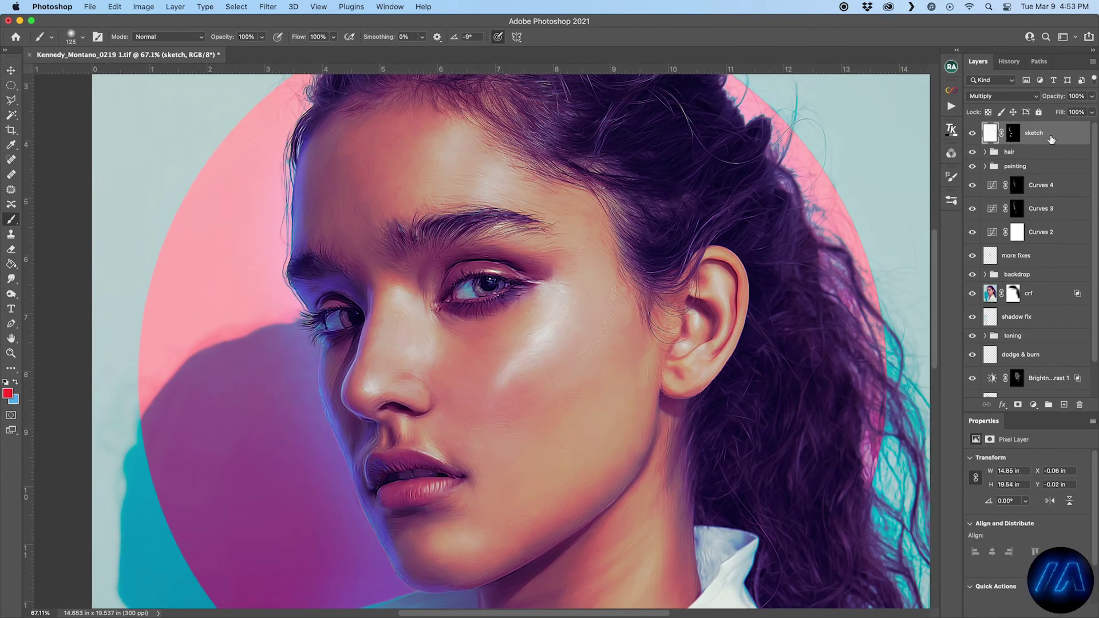
pyautogui.click(10, 71)
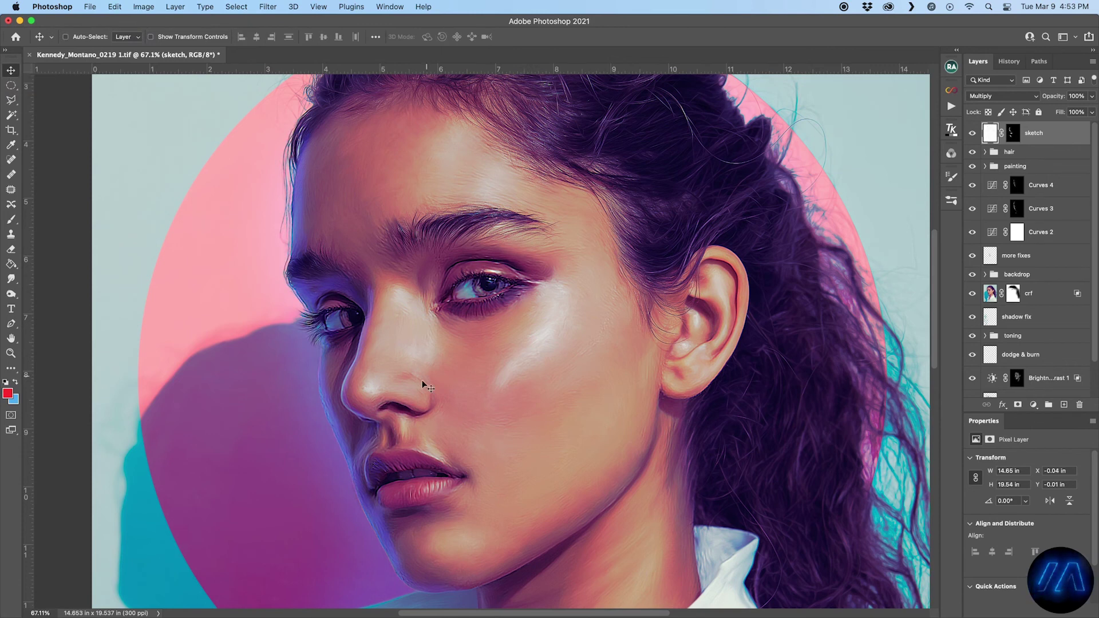
# - Paint on the sketch layer's mask to reveal pencil lines along the jaw and around the ear
pyautogui.press('b')
pyautogui.moveTo(385, 484); pyautogui.dragTo(430, 480)
pyautogui.press('super+z')
pyautogui.click(1012, 133)
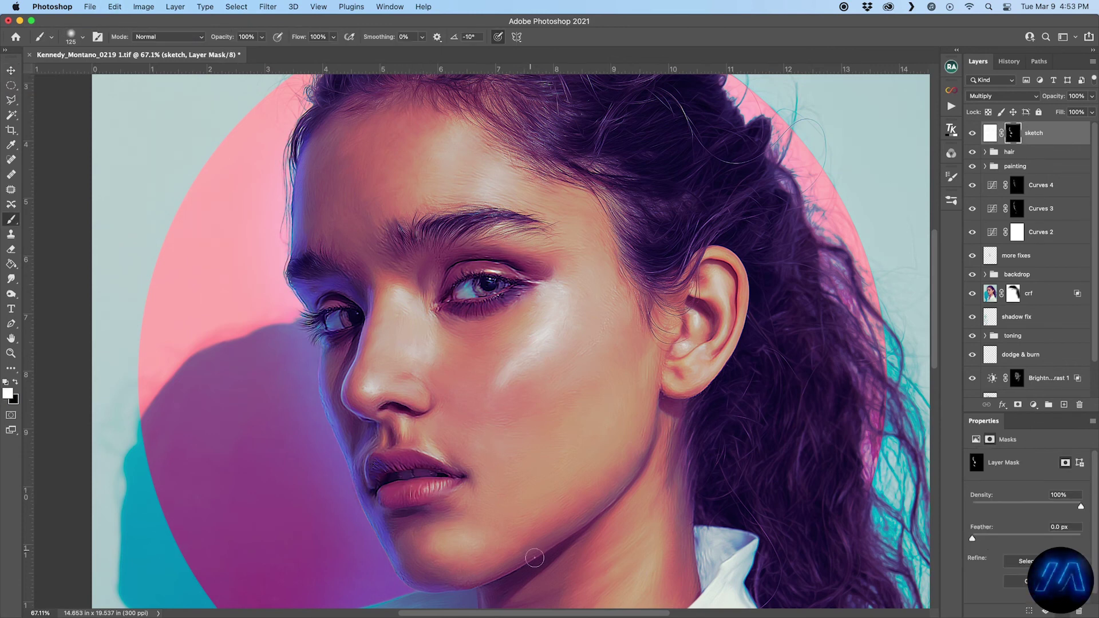
pyautogui.moveTo(685, 384); pyautogui.dragTo(729, 257)
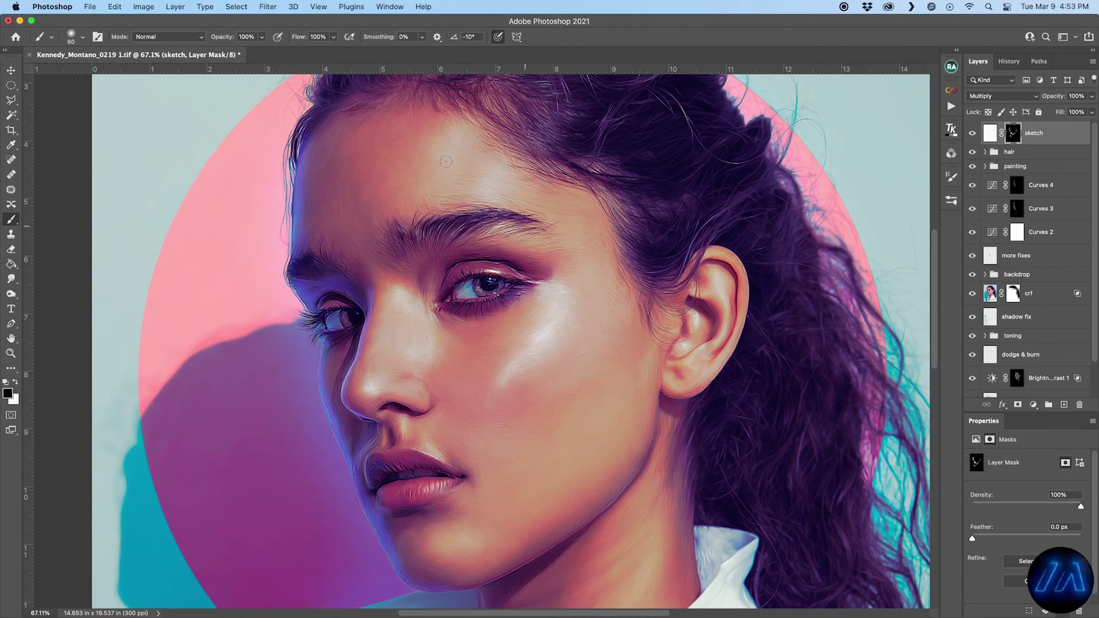
# - Set the brush flow to 19% and reveal soft sketch lines in the hair with a 125 to 175 px brush
pyautogui.hotkey('shift', '1')
pyautogui.hotkey('shift', '9')
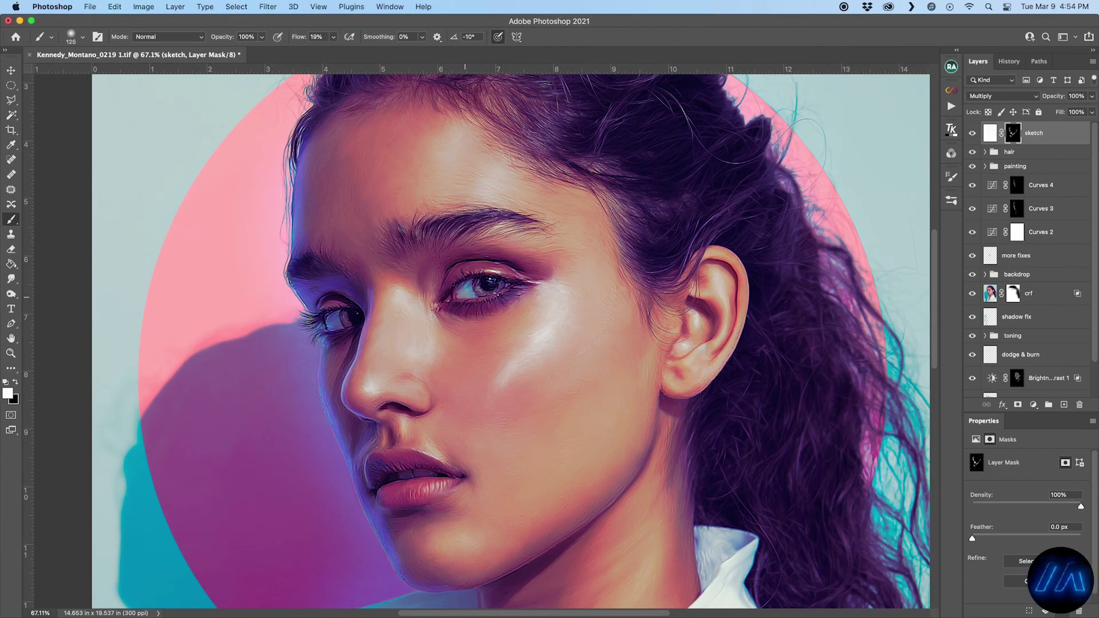
pyautogui.moveTo(338, 159); pyautogui.dragTo(333, 338)
pyautogui.press(']')
pyautogui.press(']')
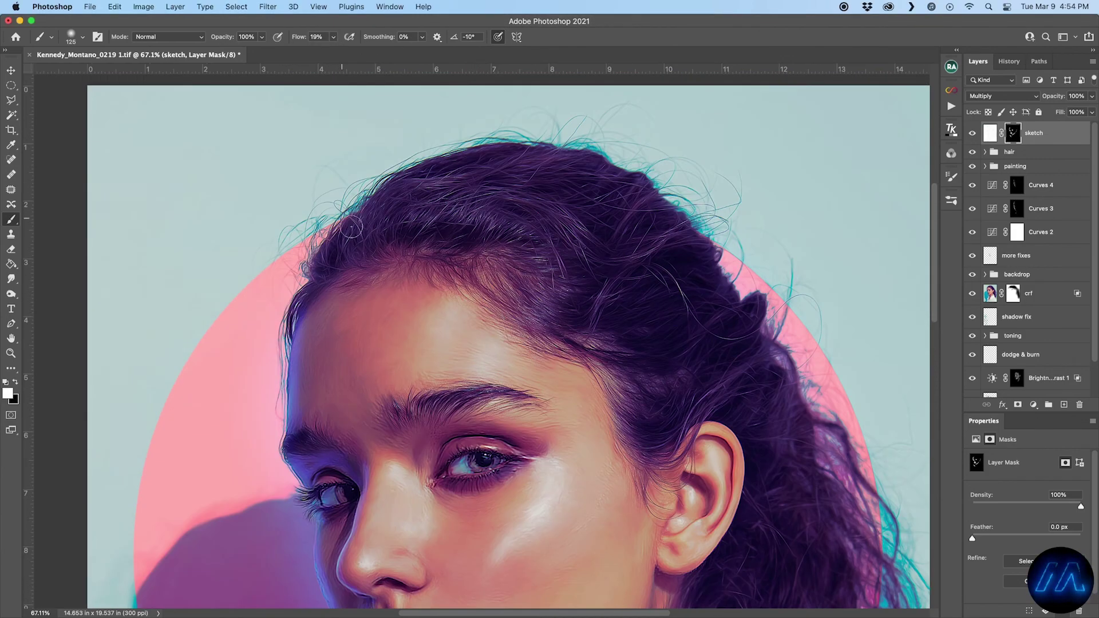
pyautogui.moveTo(352, 226); pyautogui.dragTo(449, 156)
pyautogui.moveTo(676, 407); pyautogui.dragTo(625, 221)
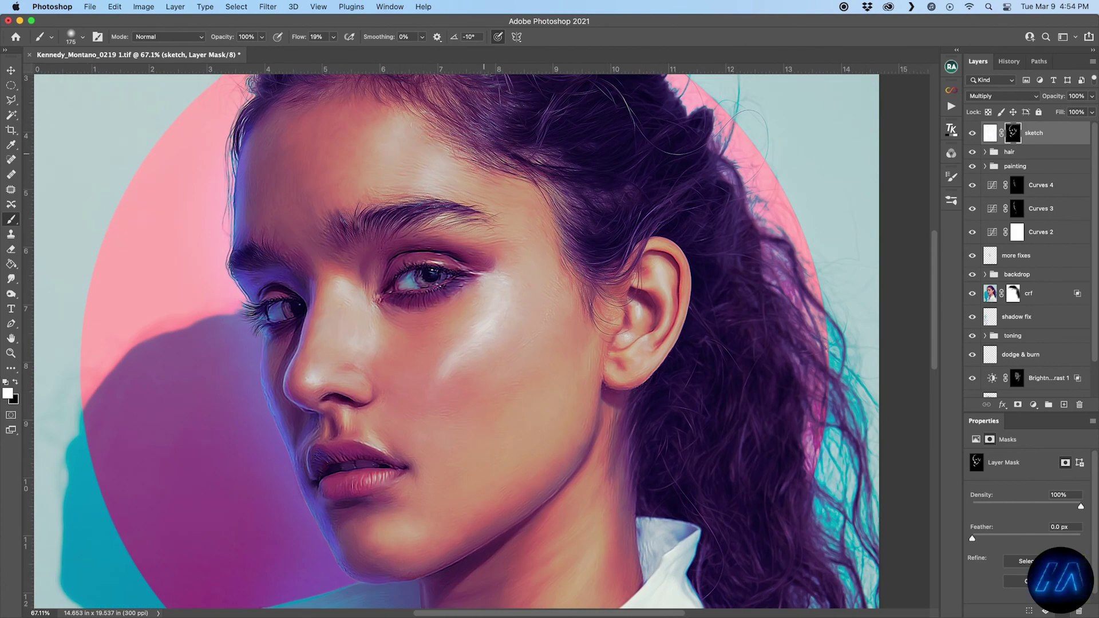
# - Reveal the sketch lines along the collar, neckline and shirt folds with the 175 px brush and touch up the mask there
pyautogui.scroll(-5, 476, 331)
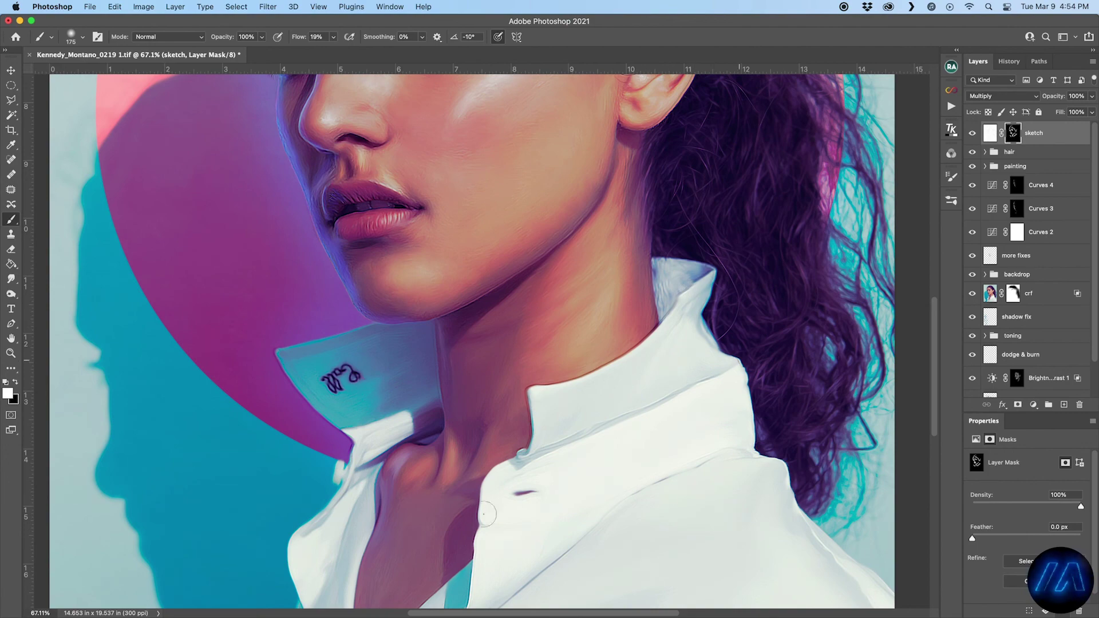
pyautogui.scroll(-4, 486, 514)
pyautogui.hscroll(-1, 485, 514)
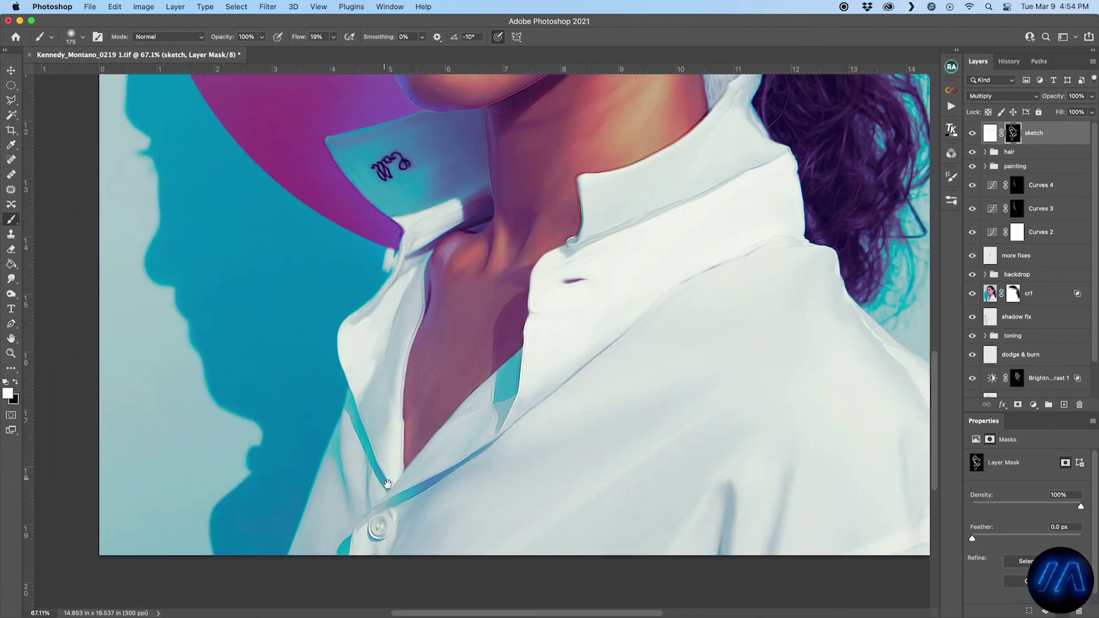
pyautogui.scroll(-4, 388, 484)
pyautogui.hscroll(-1, 387, 484)
pyautogui.scroll(4, 422, 215)
pyautogui.hscroll(1, 422, 216)
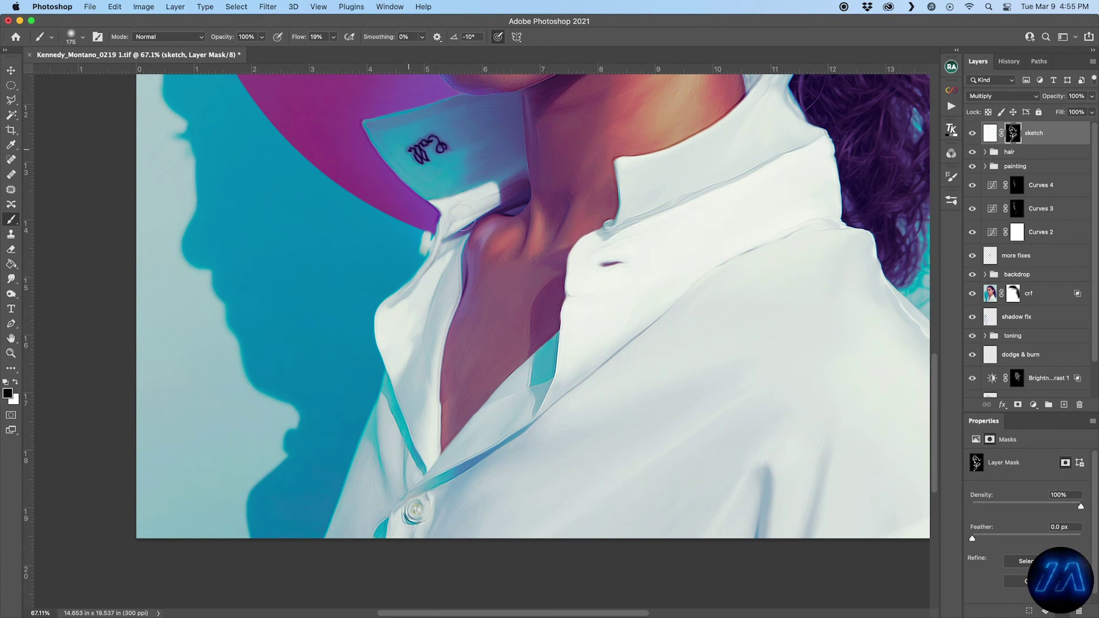
pyautogui.scroll(4, 445, 222)
pyautogui.hscroll(1, 446, 222)
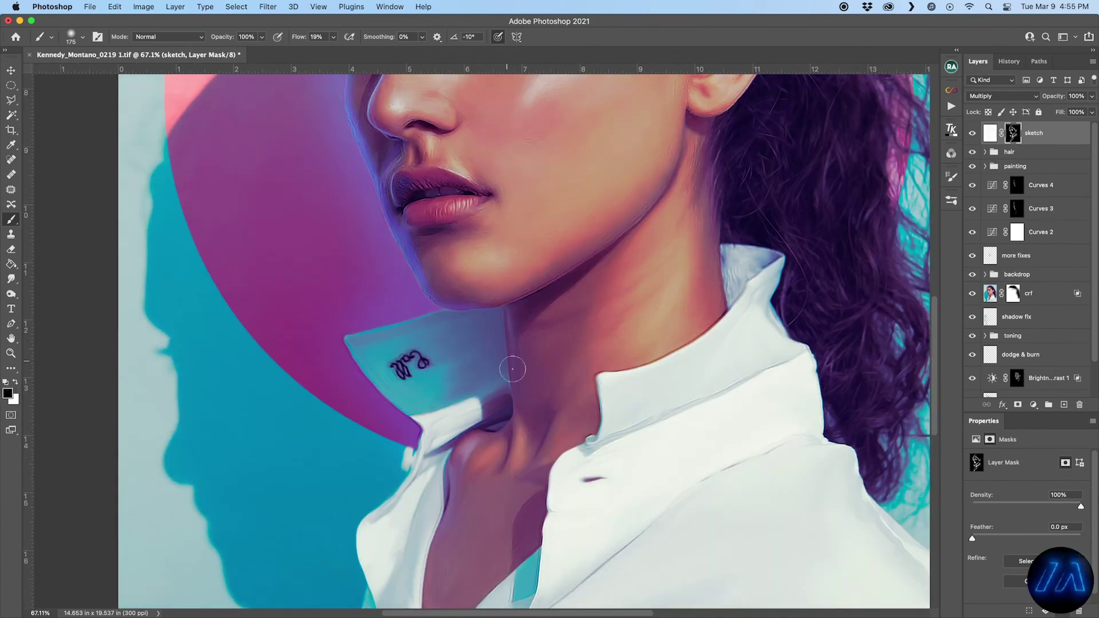
pyautogui.scroll(5, 422, 131)
pyautogui.hscroll(1, 422, 132)
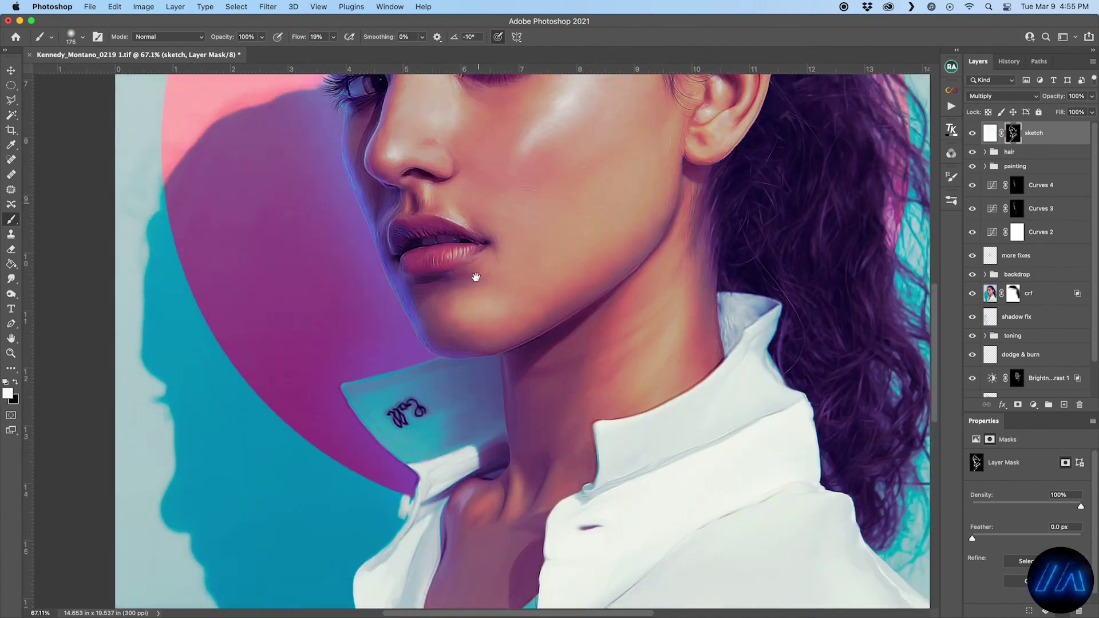
pyautogui.scroll(-5, 467, 298)
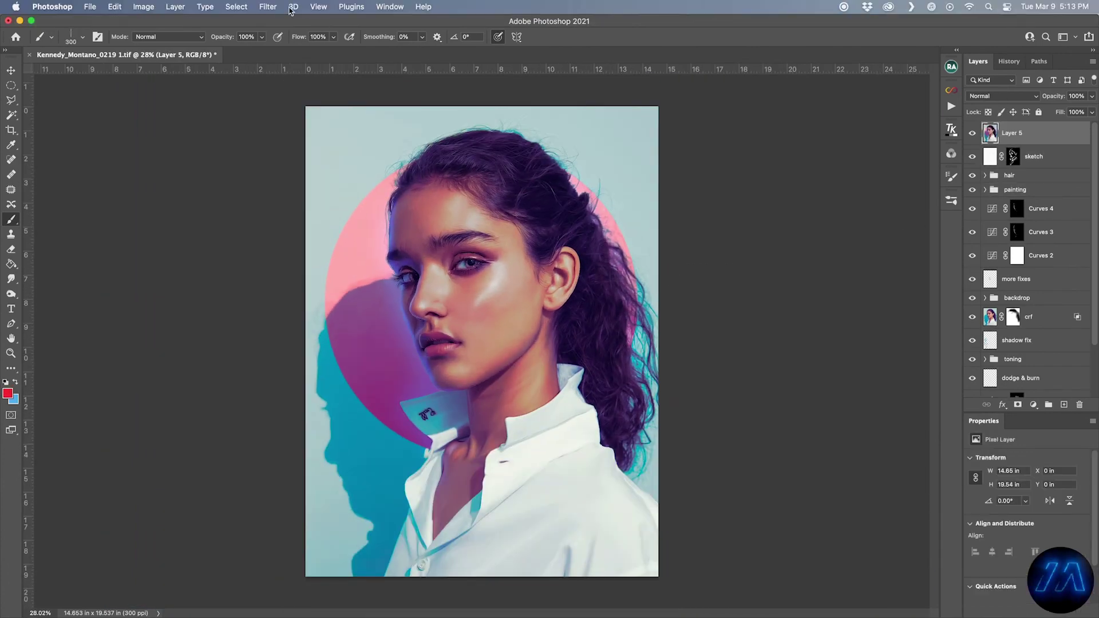
# - Open the Camera Raw filter on Layer 5 and set Texture to +25 and Clarity to +21
pyautogui.click(268, 7)
pyautogui.click(290, 93)
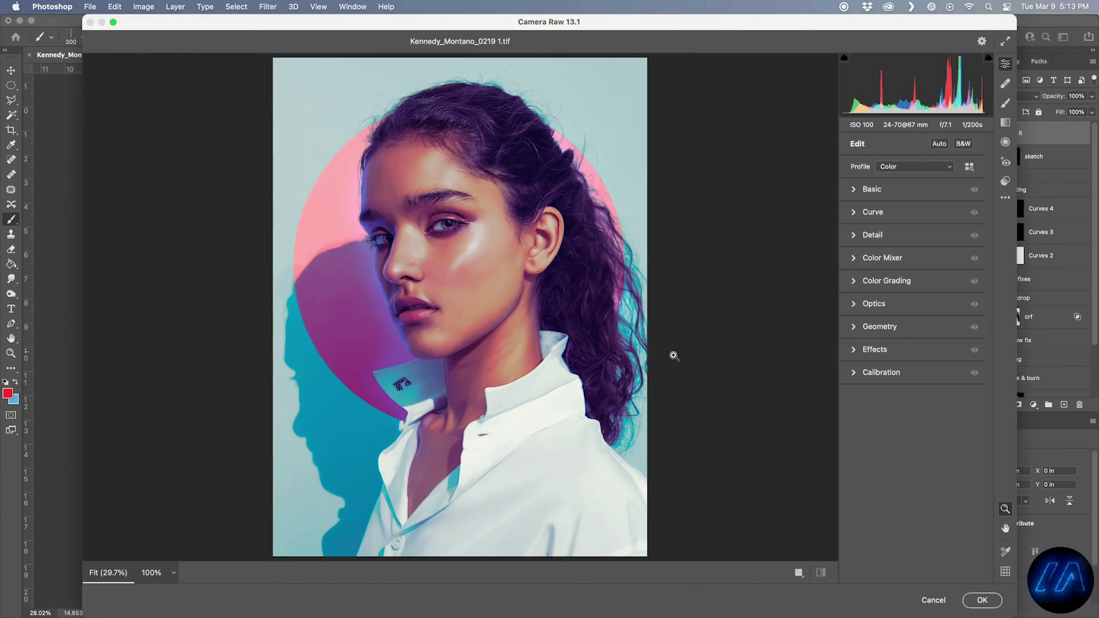
pyautogui.click(857, 195)
pyautogui.moveTo(912, 417); pyautogui.dragTo(926, 421)
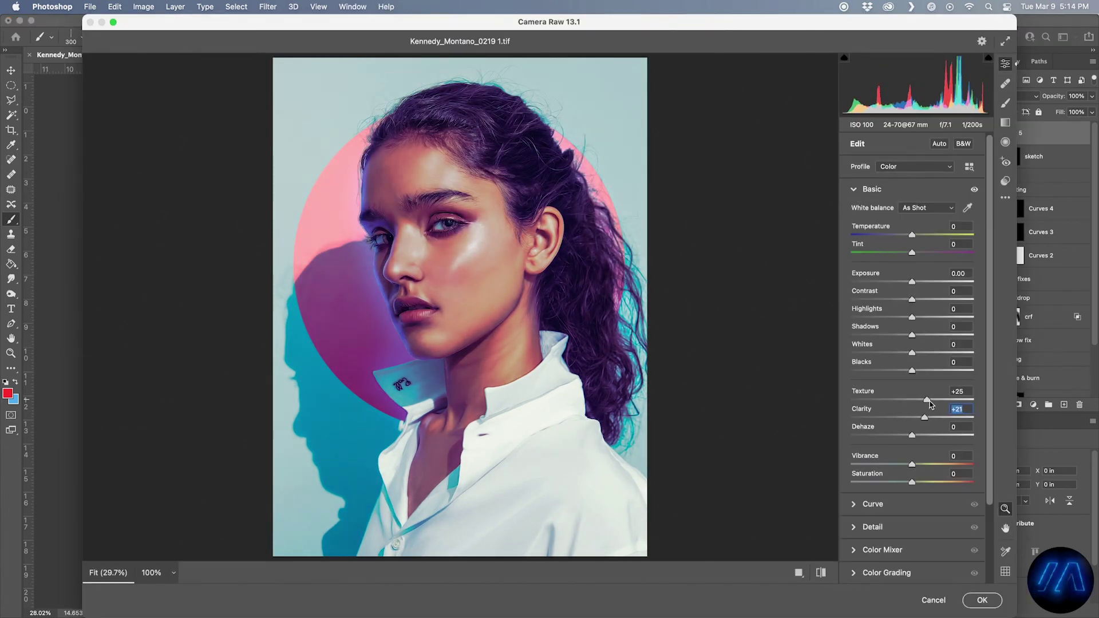
# - Raise the contrast and whites, shift the tint slightly towards green, fine-tune the temperature and apply the Camera Raw filter
pyautogui.moveTo(911, 354); pyautogui.dragTo(956, 342)
pyautogui.moveTo(912, 300); pyautogui.dragTo(933, 303)
pyautogui.moveTo(912, 253)
pyautogui.mouseDown()
pyautogui.moveTo(923, 262)
pyautogui.moveTo(906, 256)
pyautogui.mouseUp()
pyautogui.moveTo(911, 236)
pyautogui.mouseDown()
pyautogui.moveTo(922, 238)
pyautogui.moveTo(913, 236)
pyautogui.mouseUp()
pyautogui.moveTo(933, 300); pyautogui.dragTo(929, 300)
pyautogui.moveTo(912, 317)
pyautogui.mouseDown()
pyautogui.moveTo(866, 314)
pyautogui.moveTo(925, 313)
pyautogui.mouseUp()
pyautogui.doubleClick(925, 313)
pyautogui.moveTo(929, 354); pyautogui.dragTo(927, 353)
pyautogui.moveTo(956, 335); pyautogui.dragTo(912, 335)
pyautogui.click(982, 600)
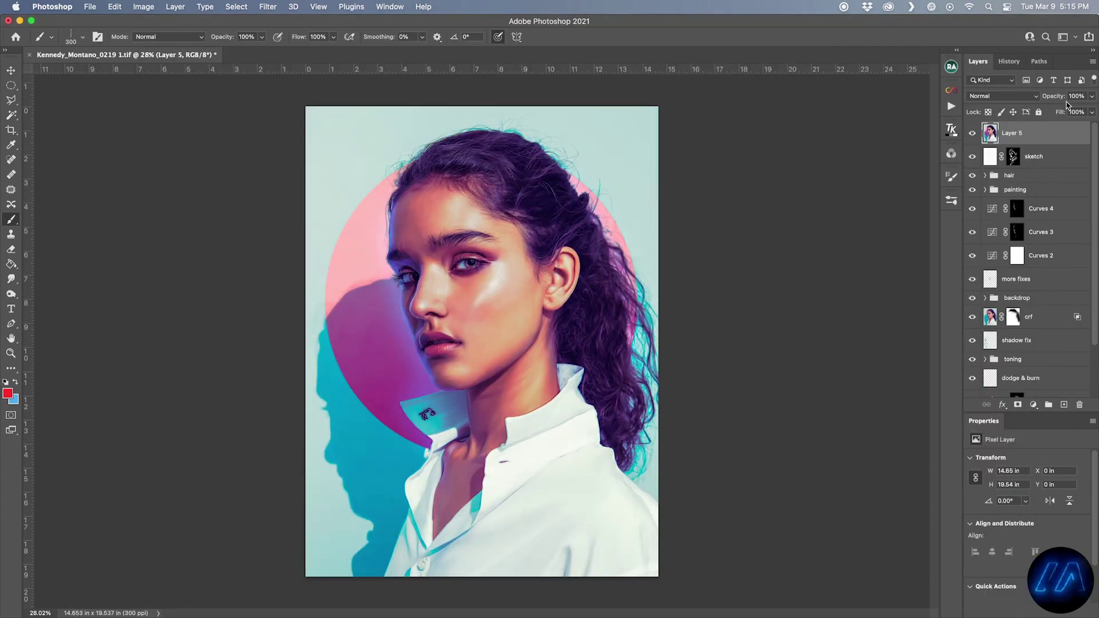
# - Reduce Layer 5's opacity to 50% and rename the layer "crf"
pyautogui.click(1092, 95)
pyautogui.moveTo(1090, 110); pyautogui.dragTo(1066, 119)
pyautogui.doubleClick(1012, 132)
pyautogui.write('crf')
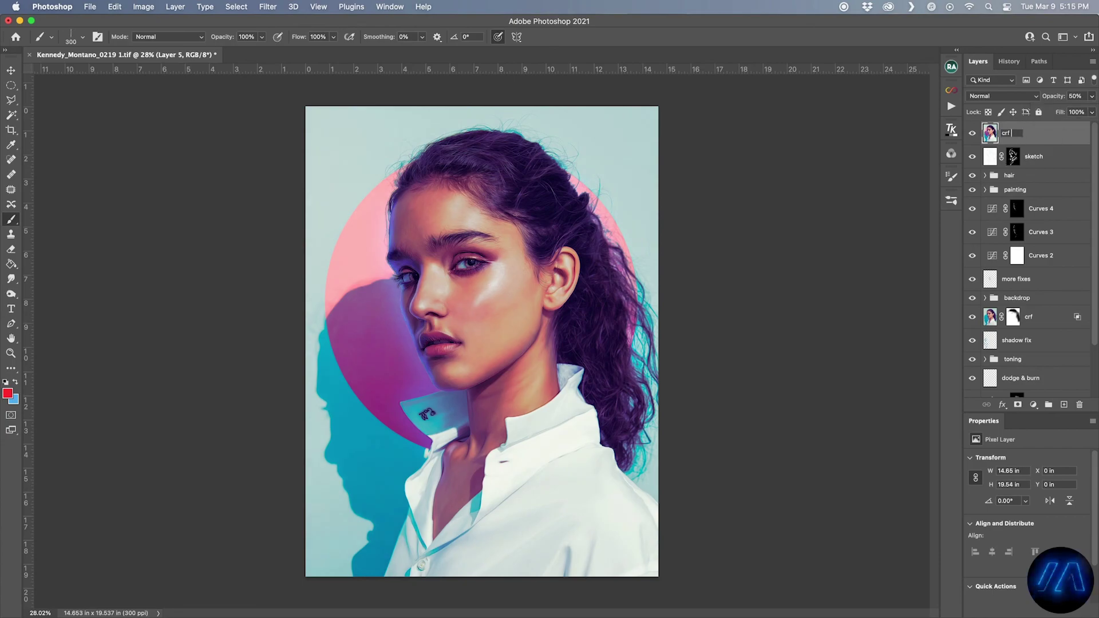